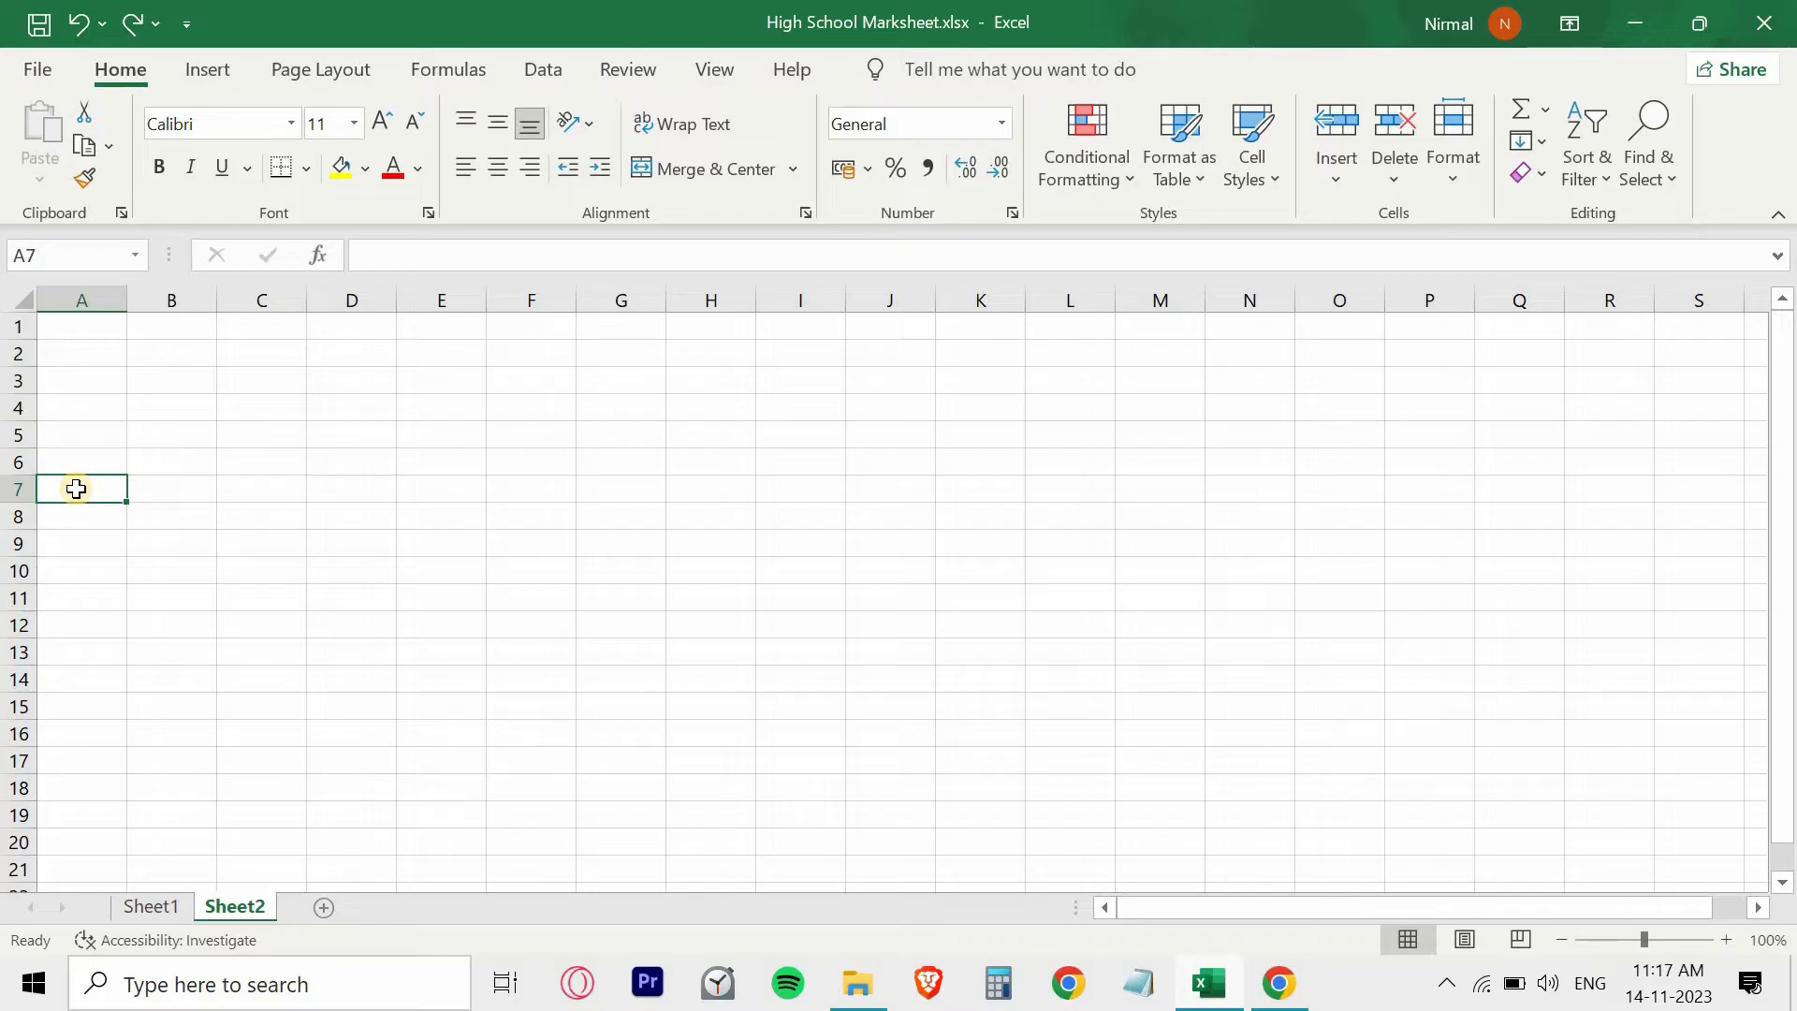
- Enter the column headings "Roll No." and "Name" in cells A7 and B7 of Sheet2
type("Roll No.")
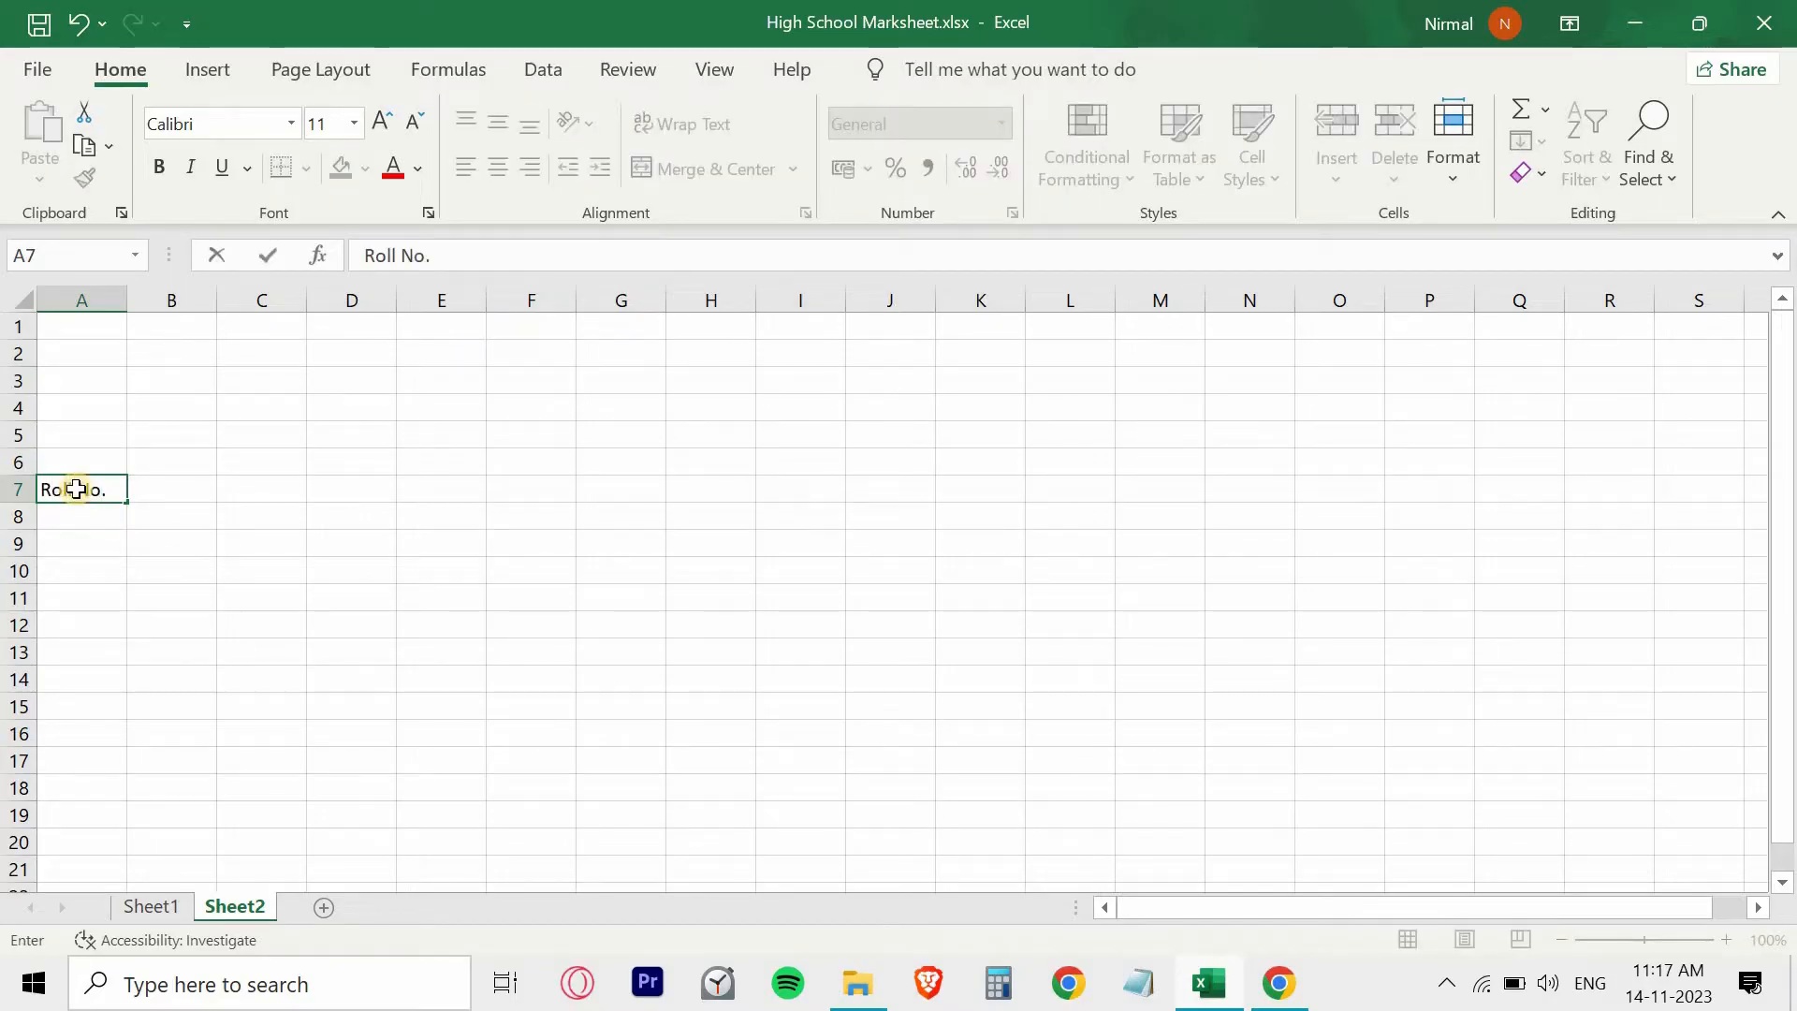
key("Tab")
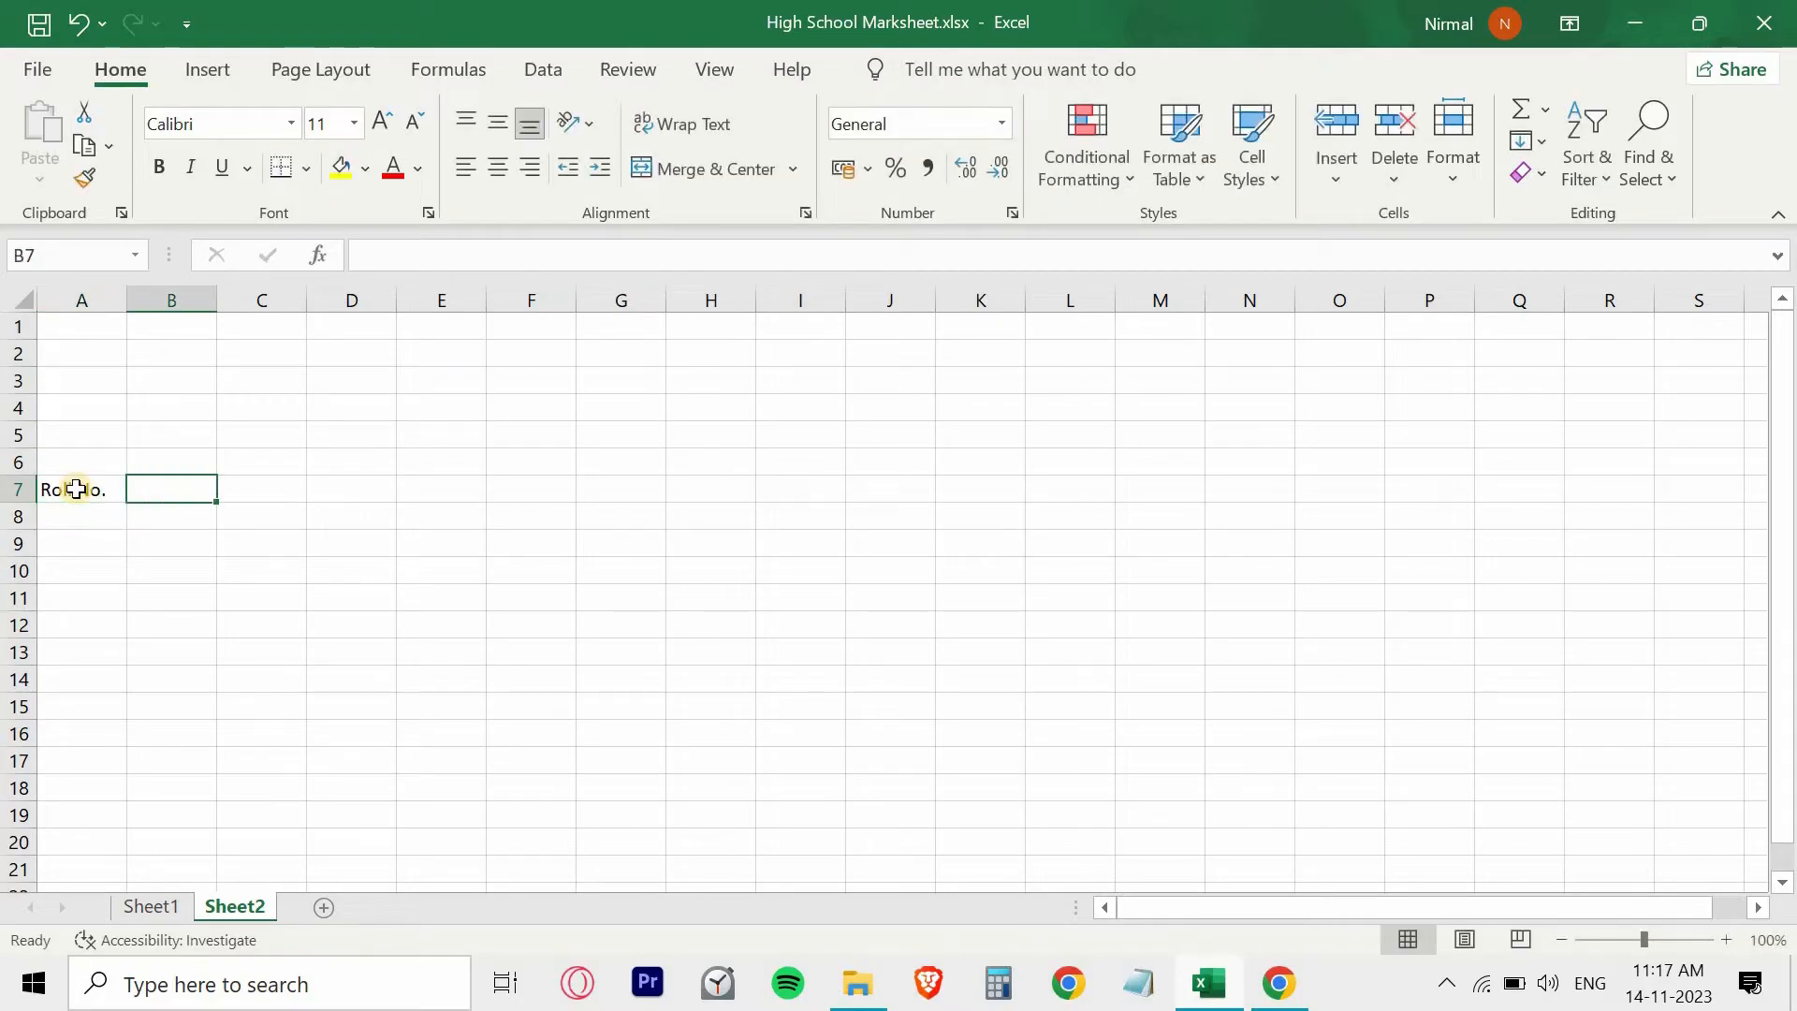
type("Name")
key("Tab")
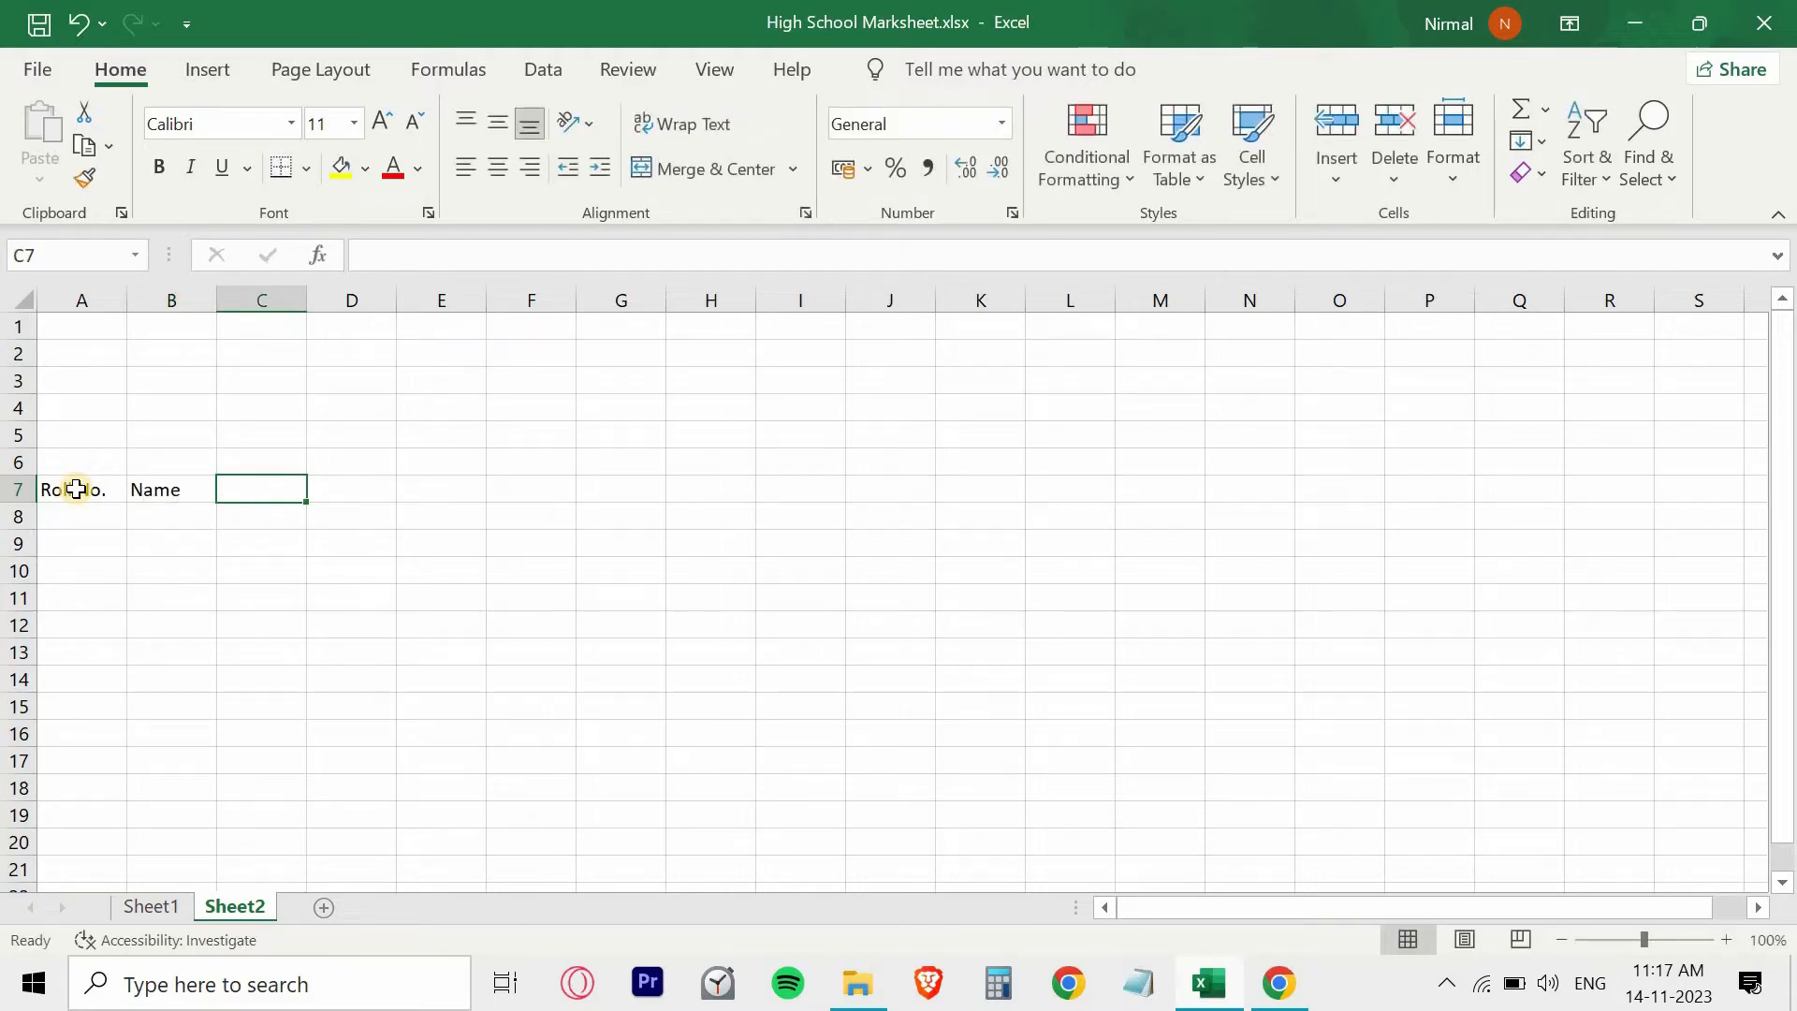
- Enter the subject headings Hindi, English, Mathematics, Science and History in cells C7 to G7
type("Hindi")
key("Tab")
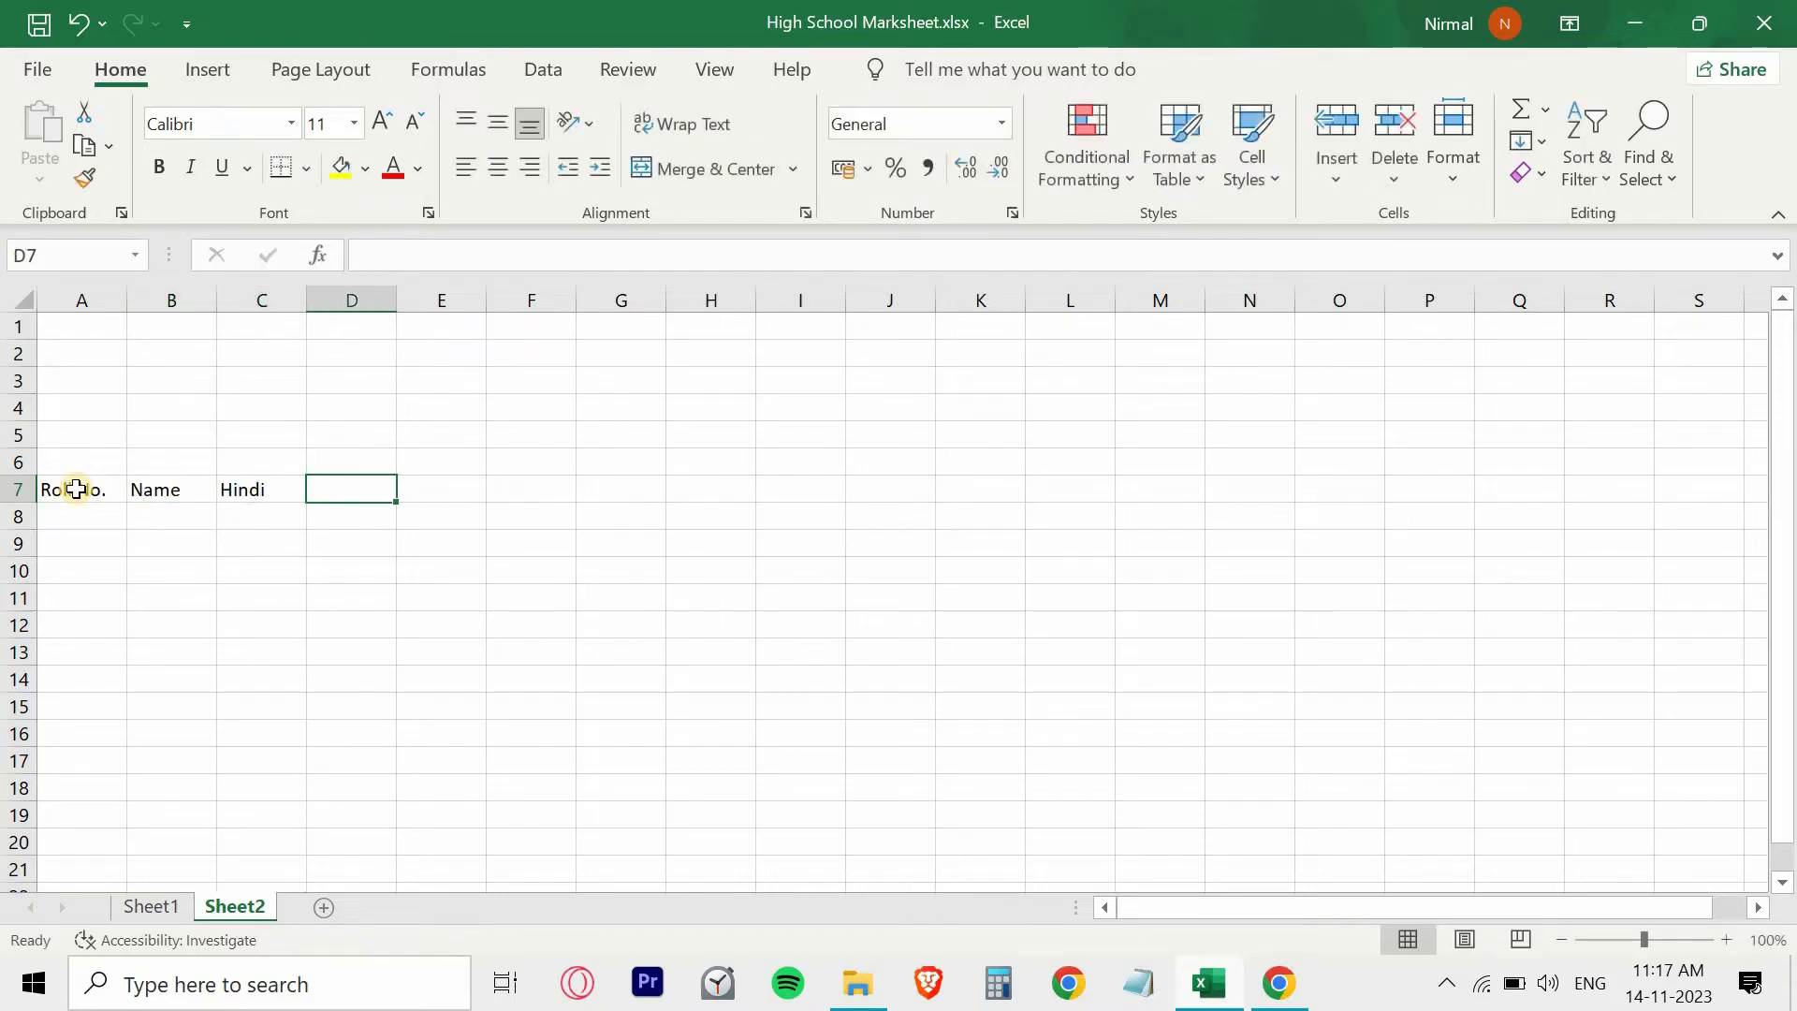
type("English")
key("Tab")
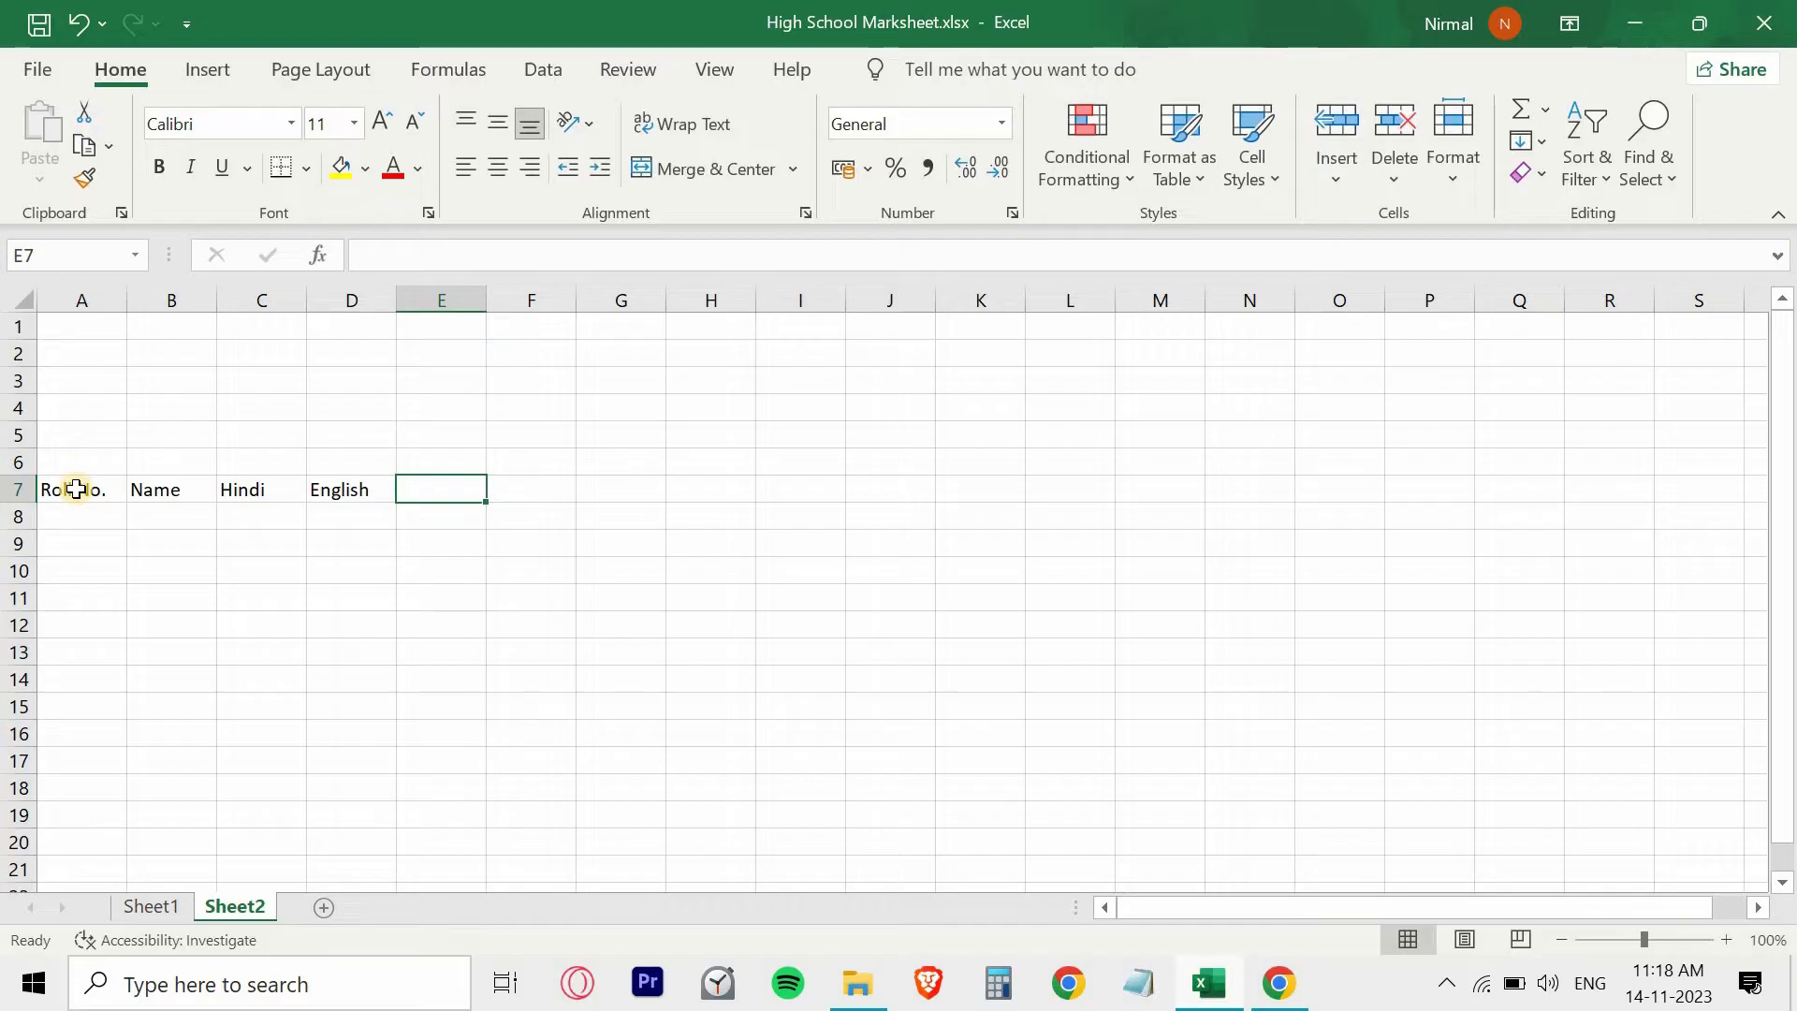
type("Mathematics")
key("Tab")
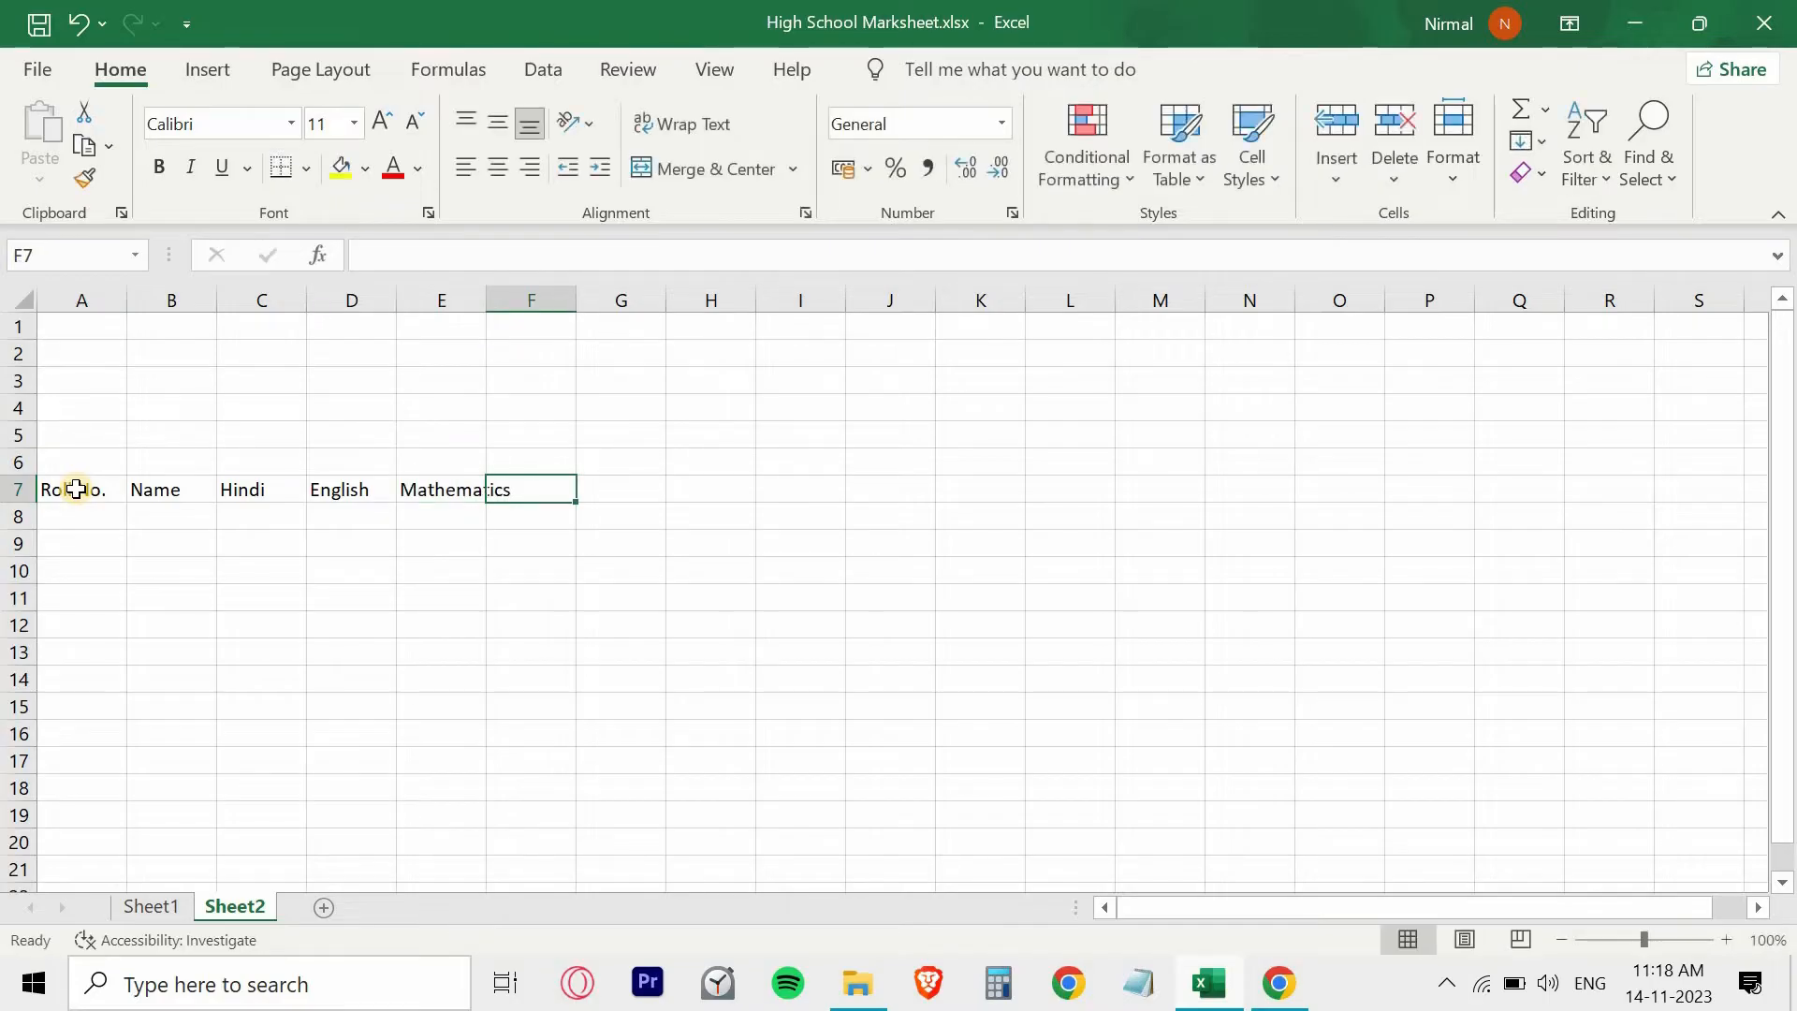
type("Science")
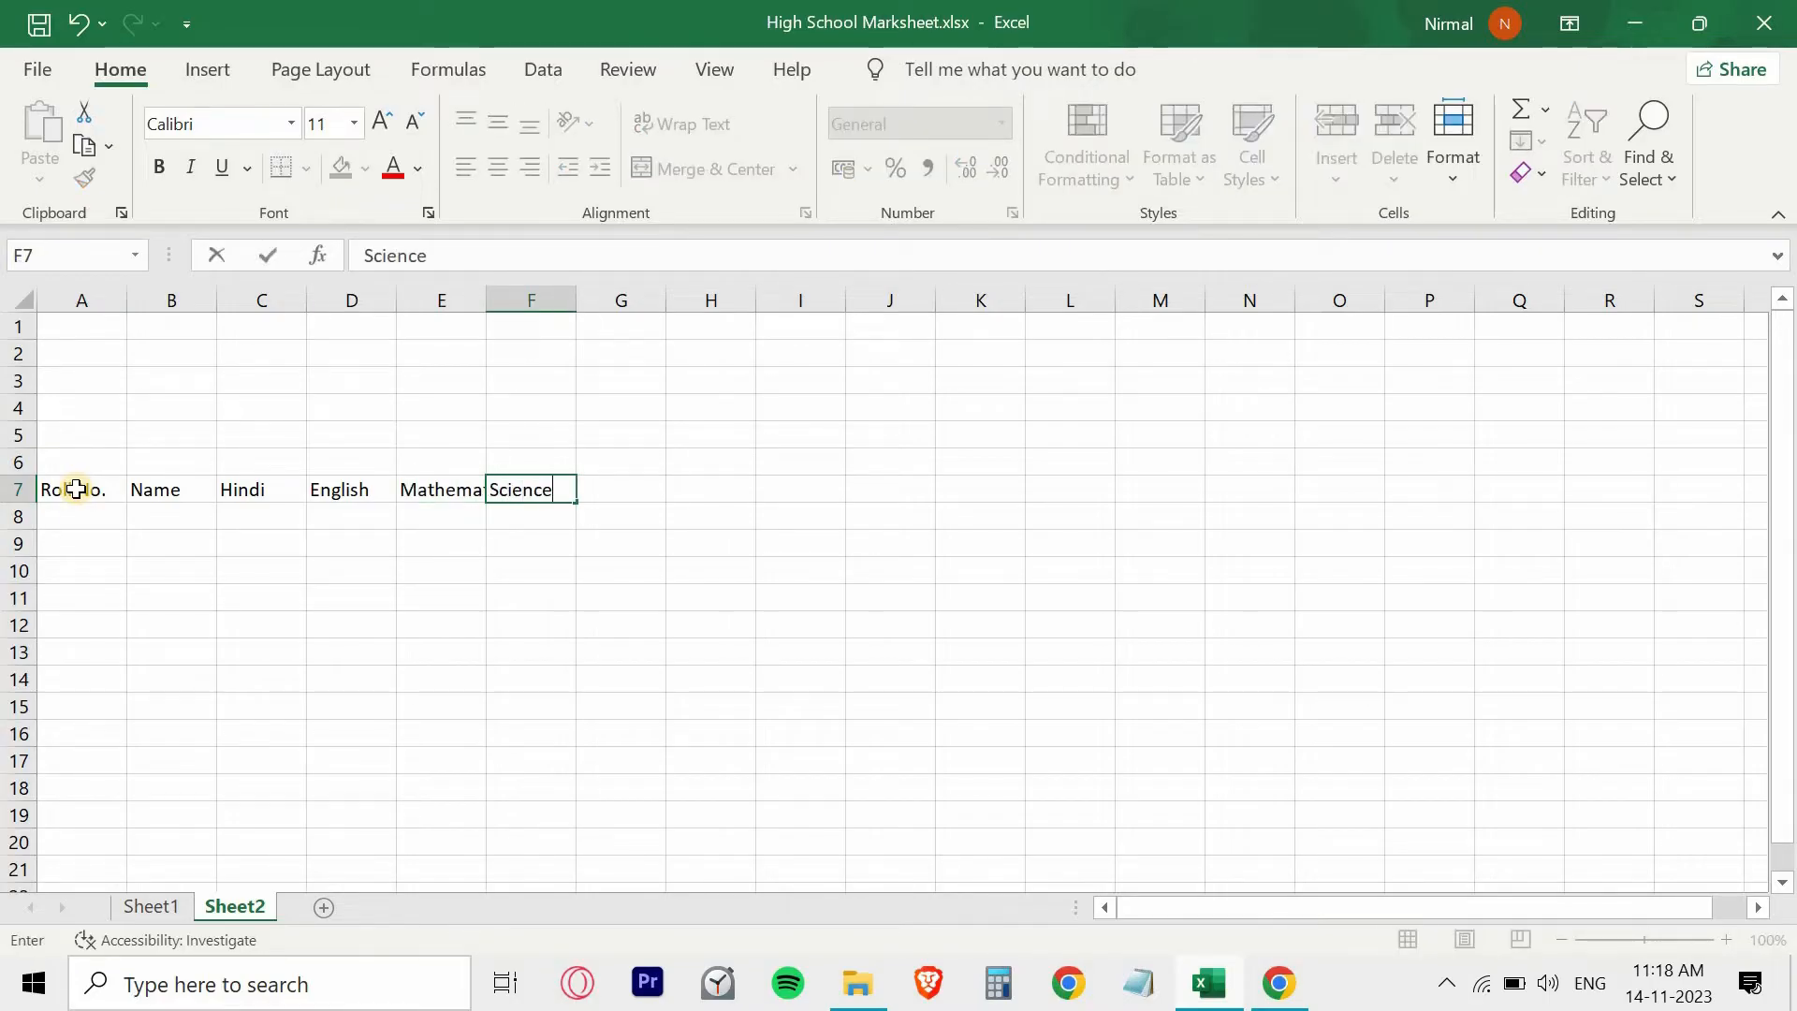
key("Tab")
type("History")
key("Tab")
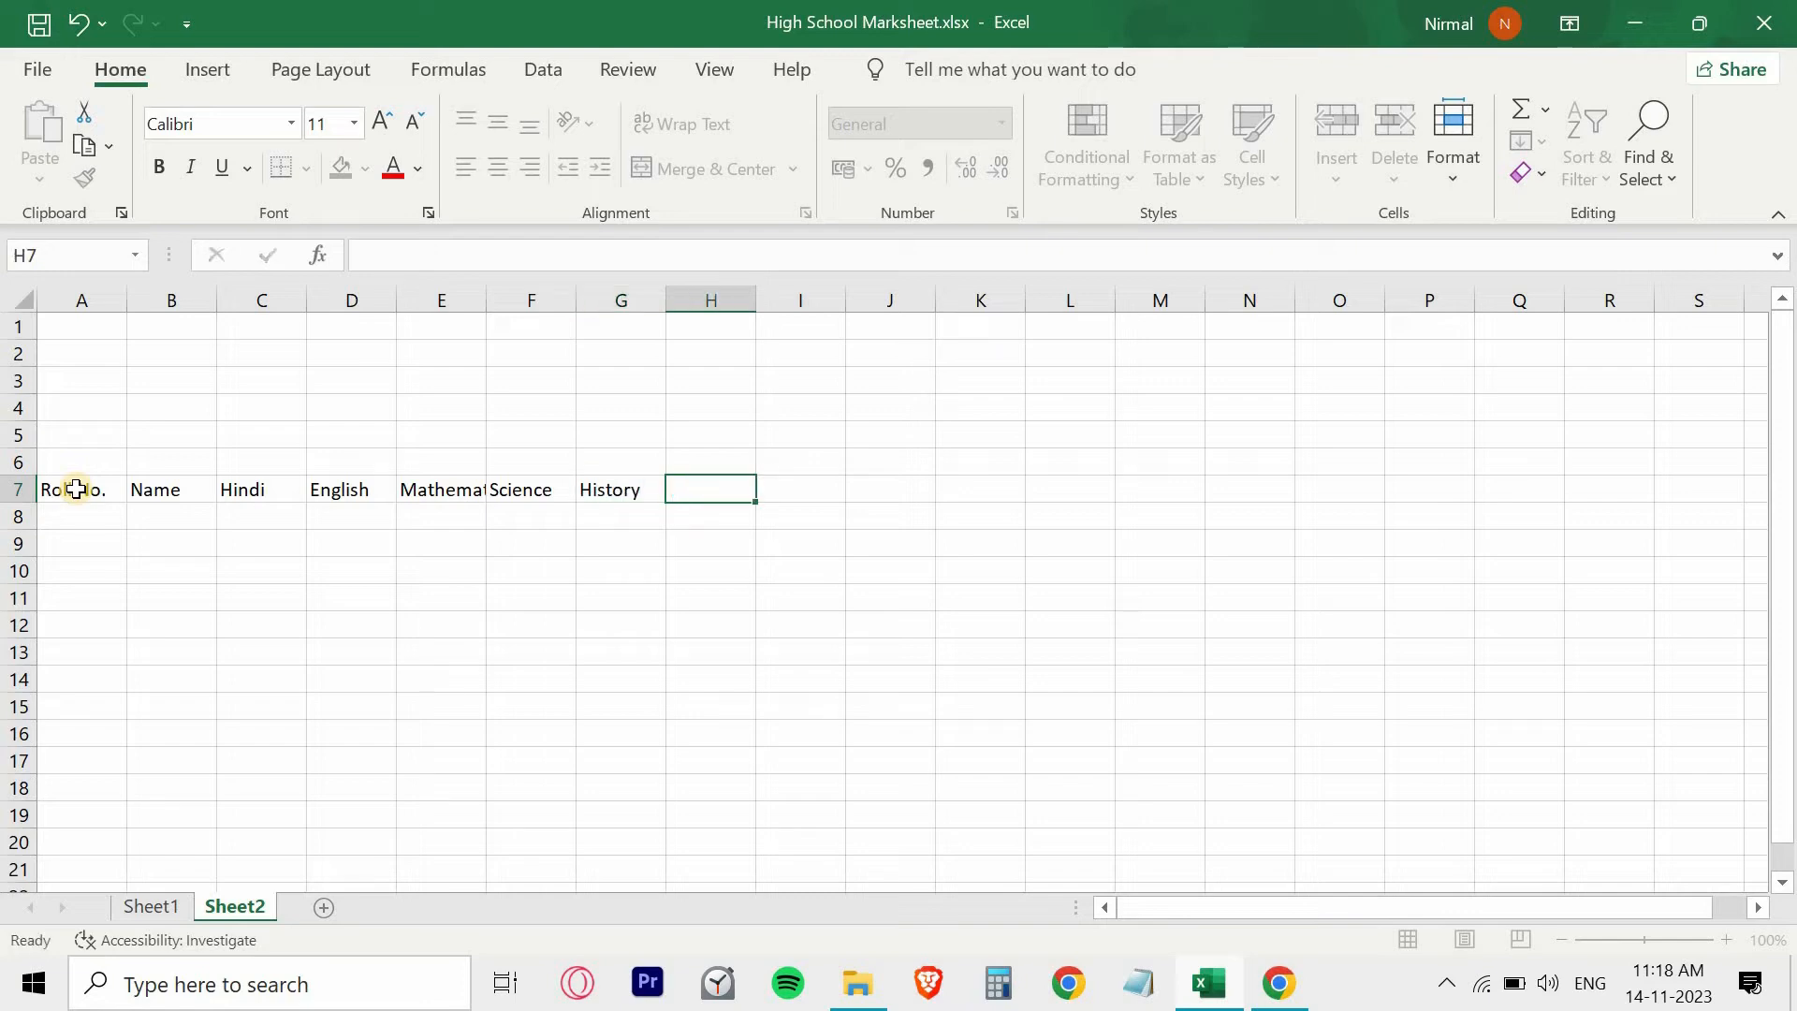
- Enter the headings Total Marks, Obtain Marks, Percentage, Grade and Result in cells H7 to L7
type("Total Marks")
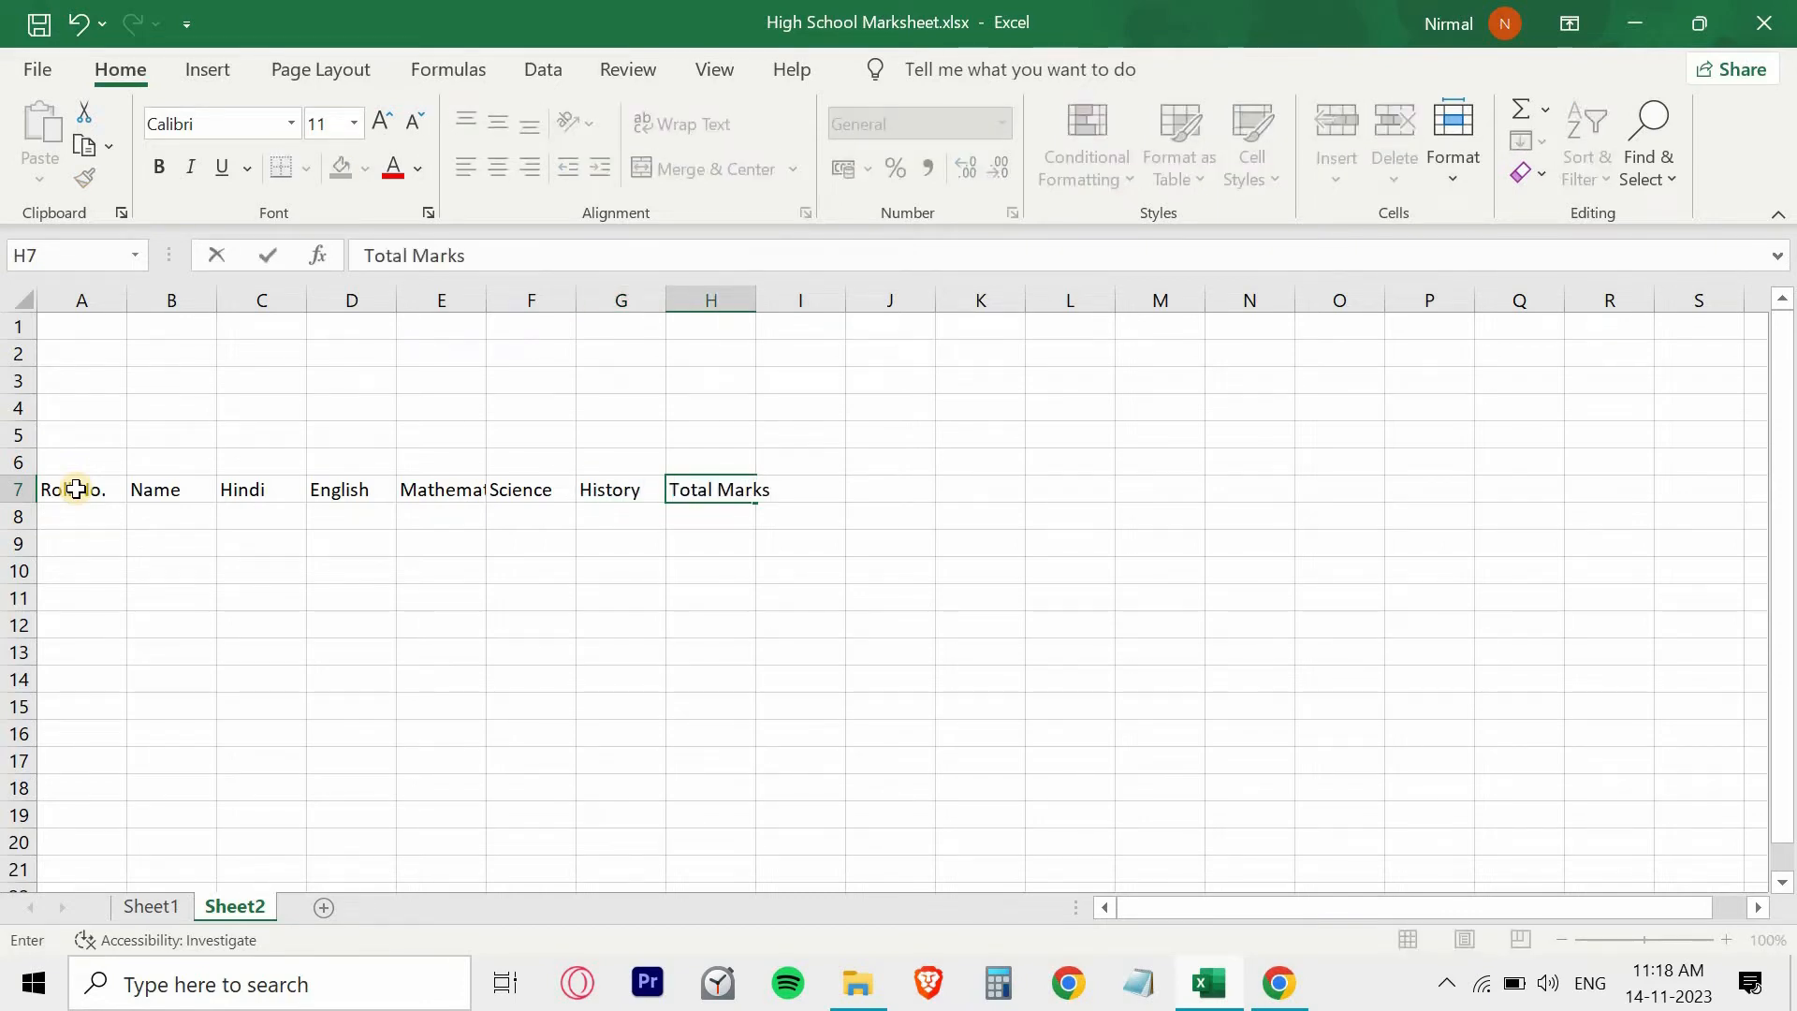
key("Tab")
type("Obtain Marks")
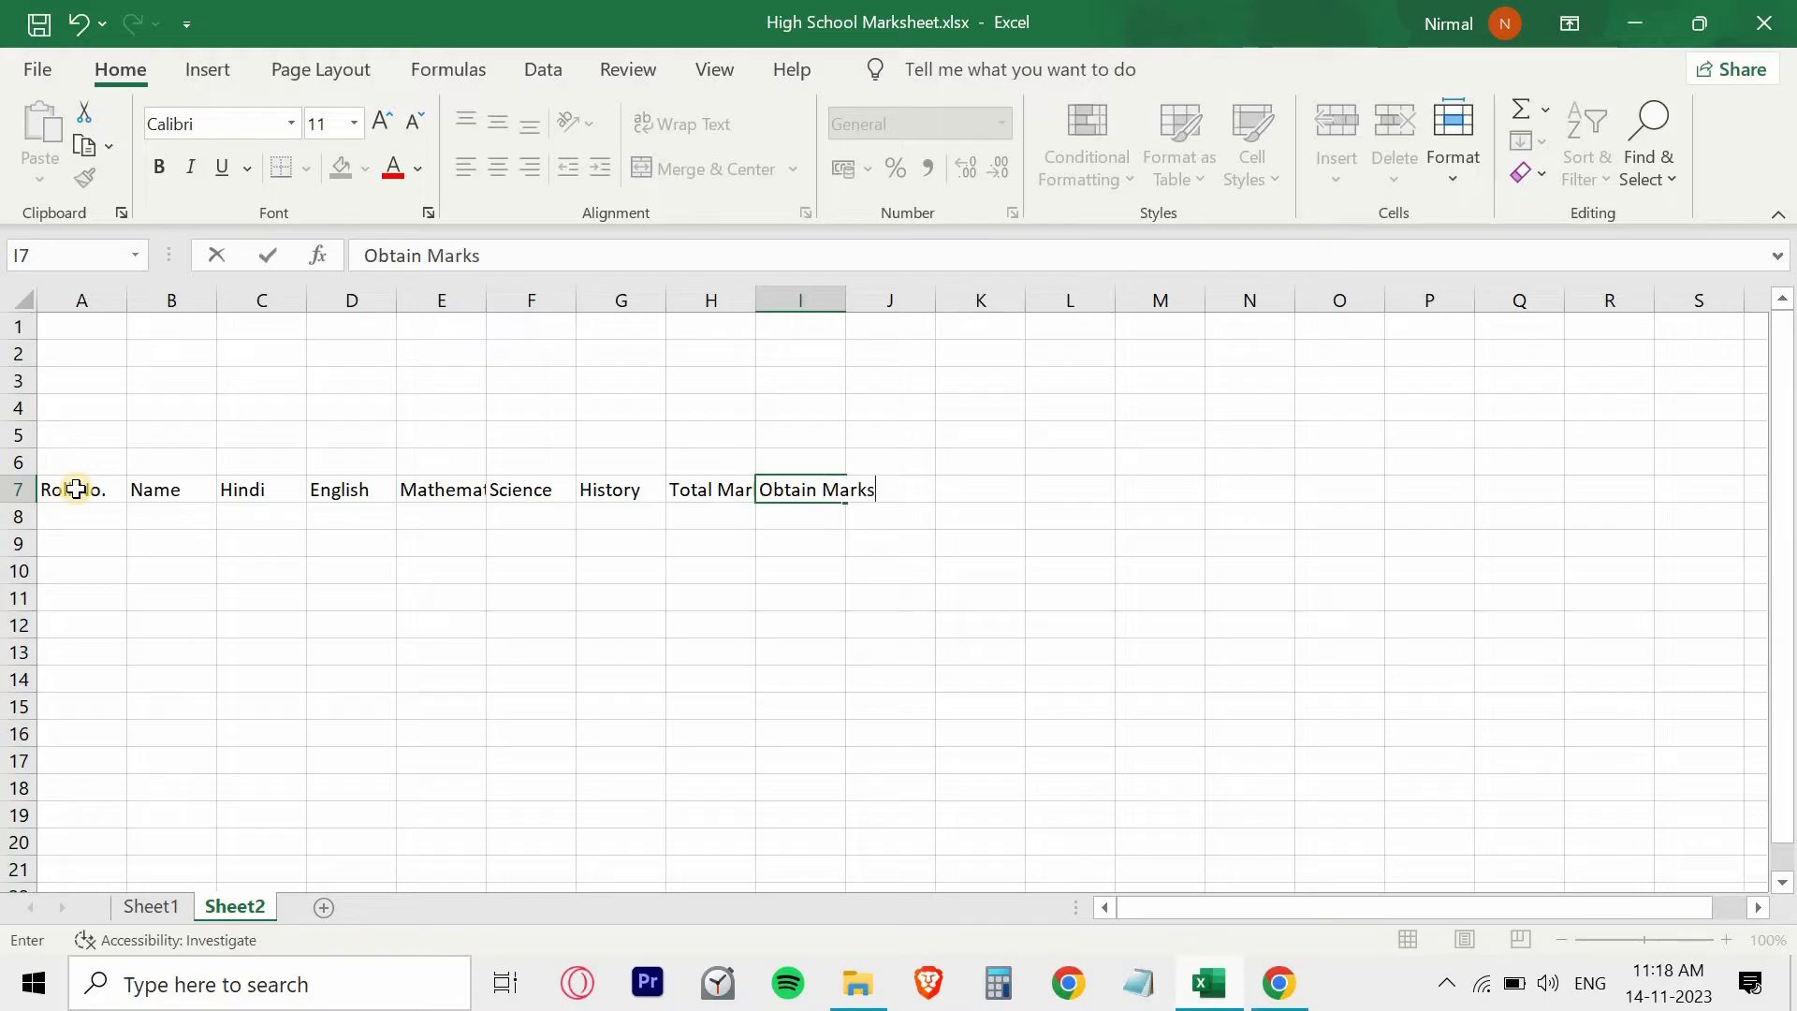
key("Tab")
type("Percentage")
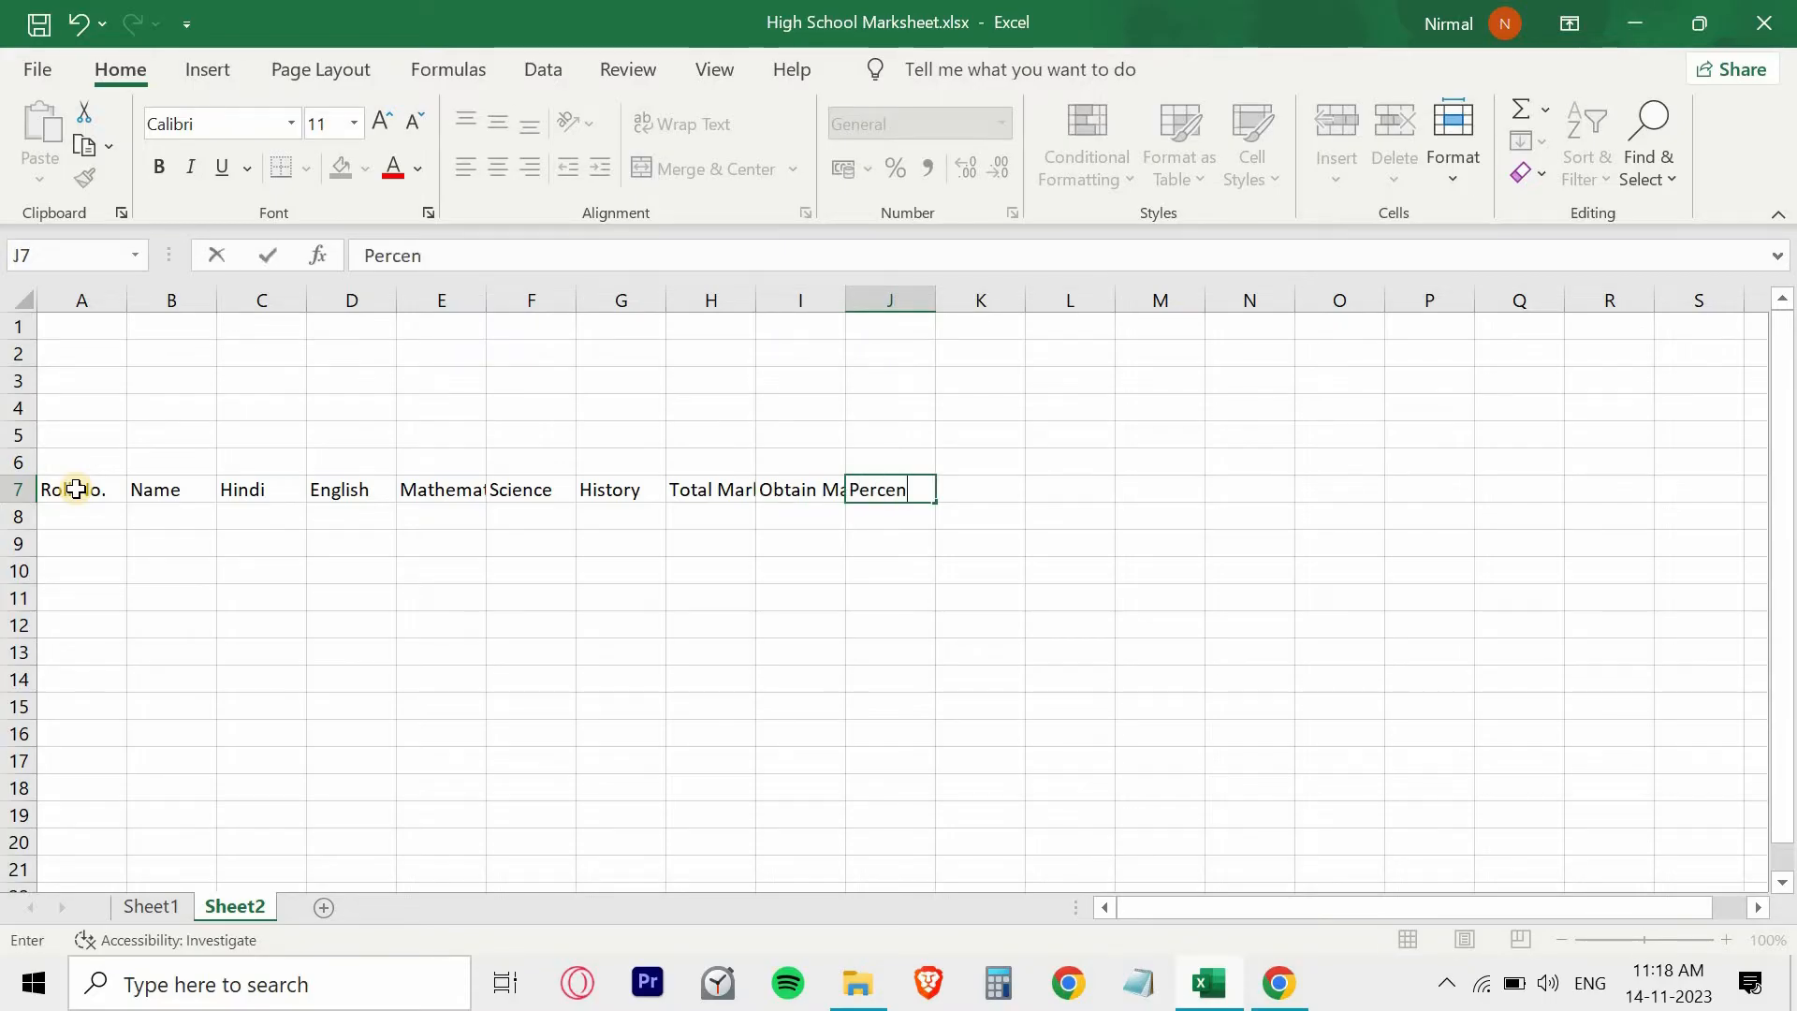
key("Tab")
type("Grade")
key("Tab")
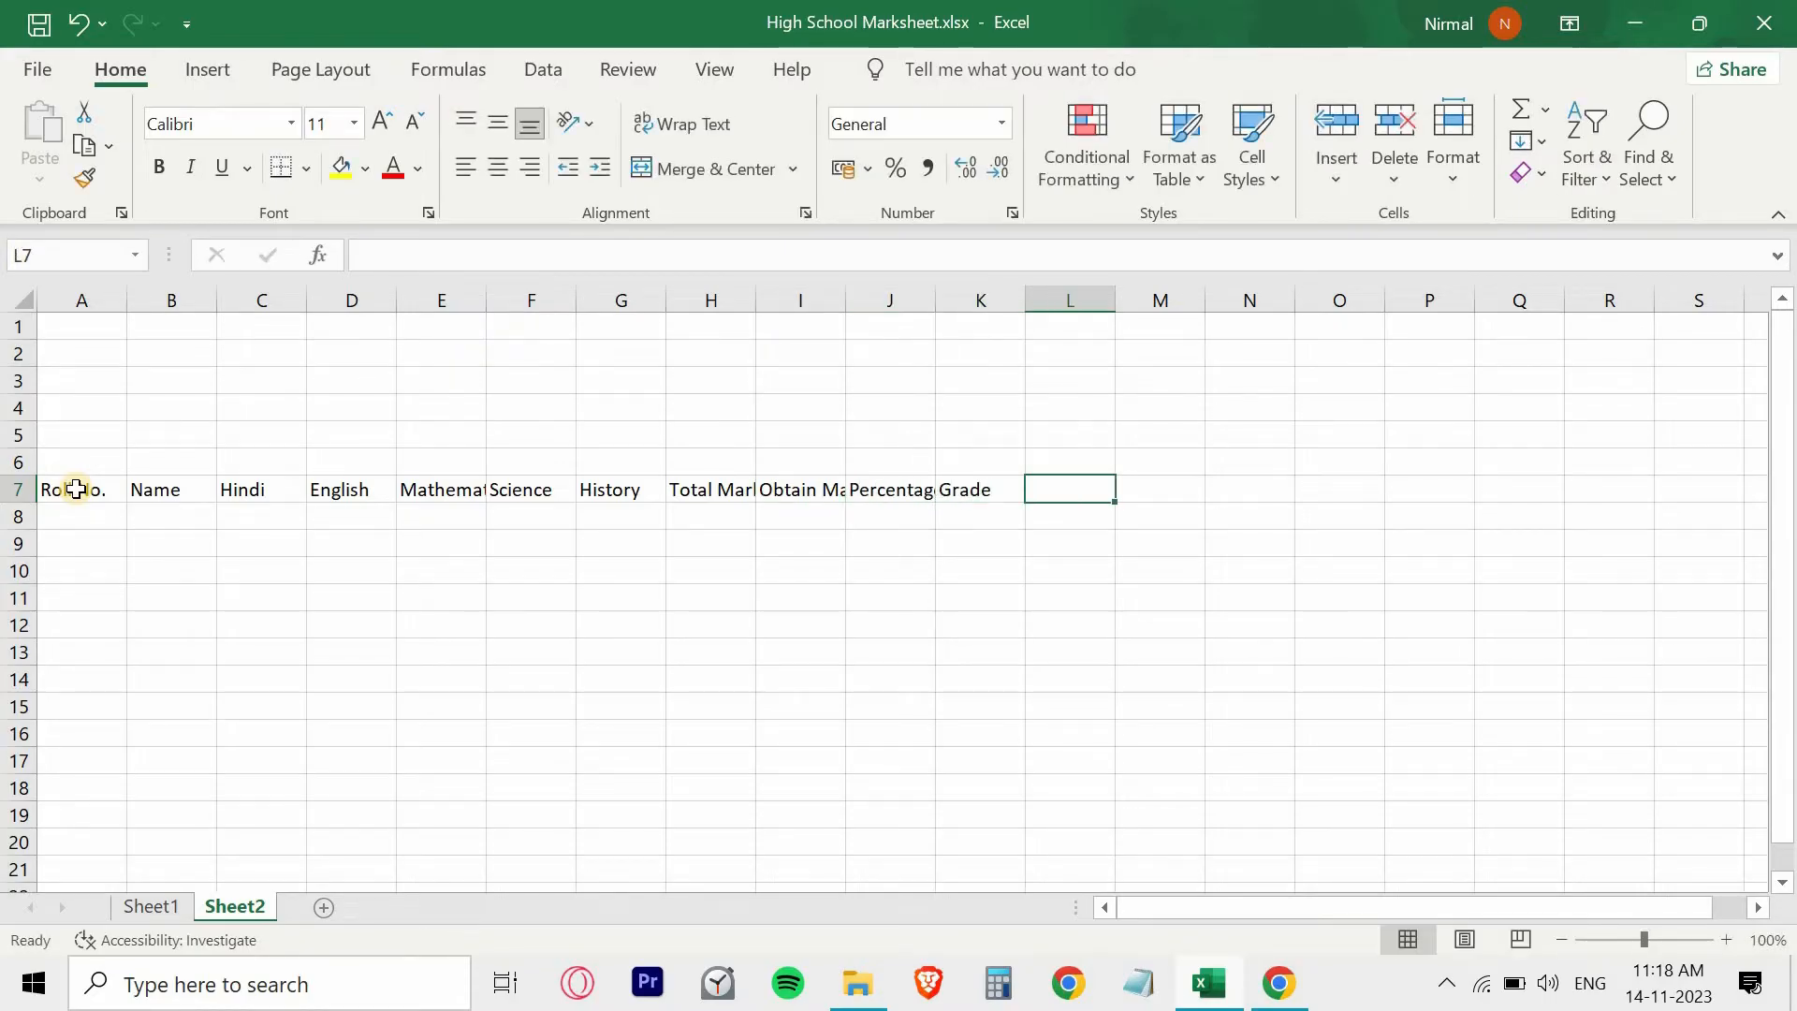
type("Result")
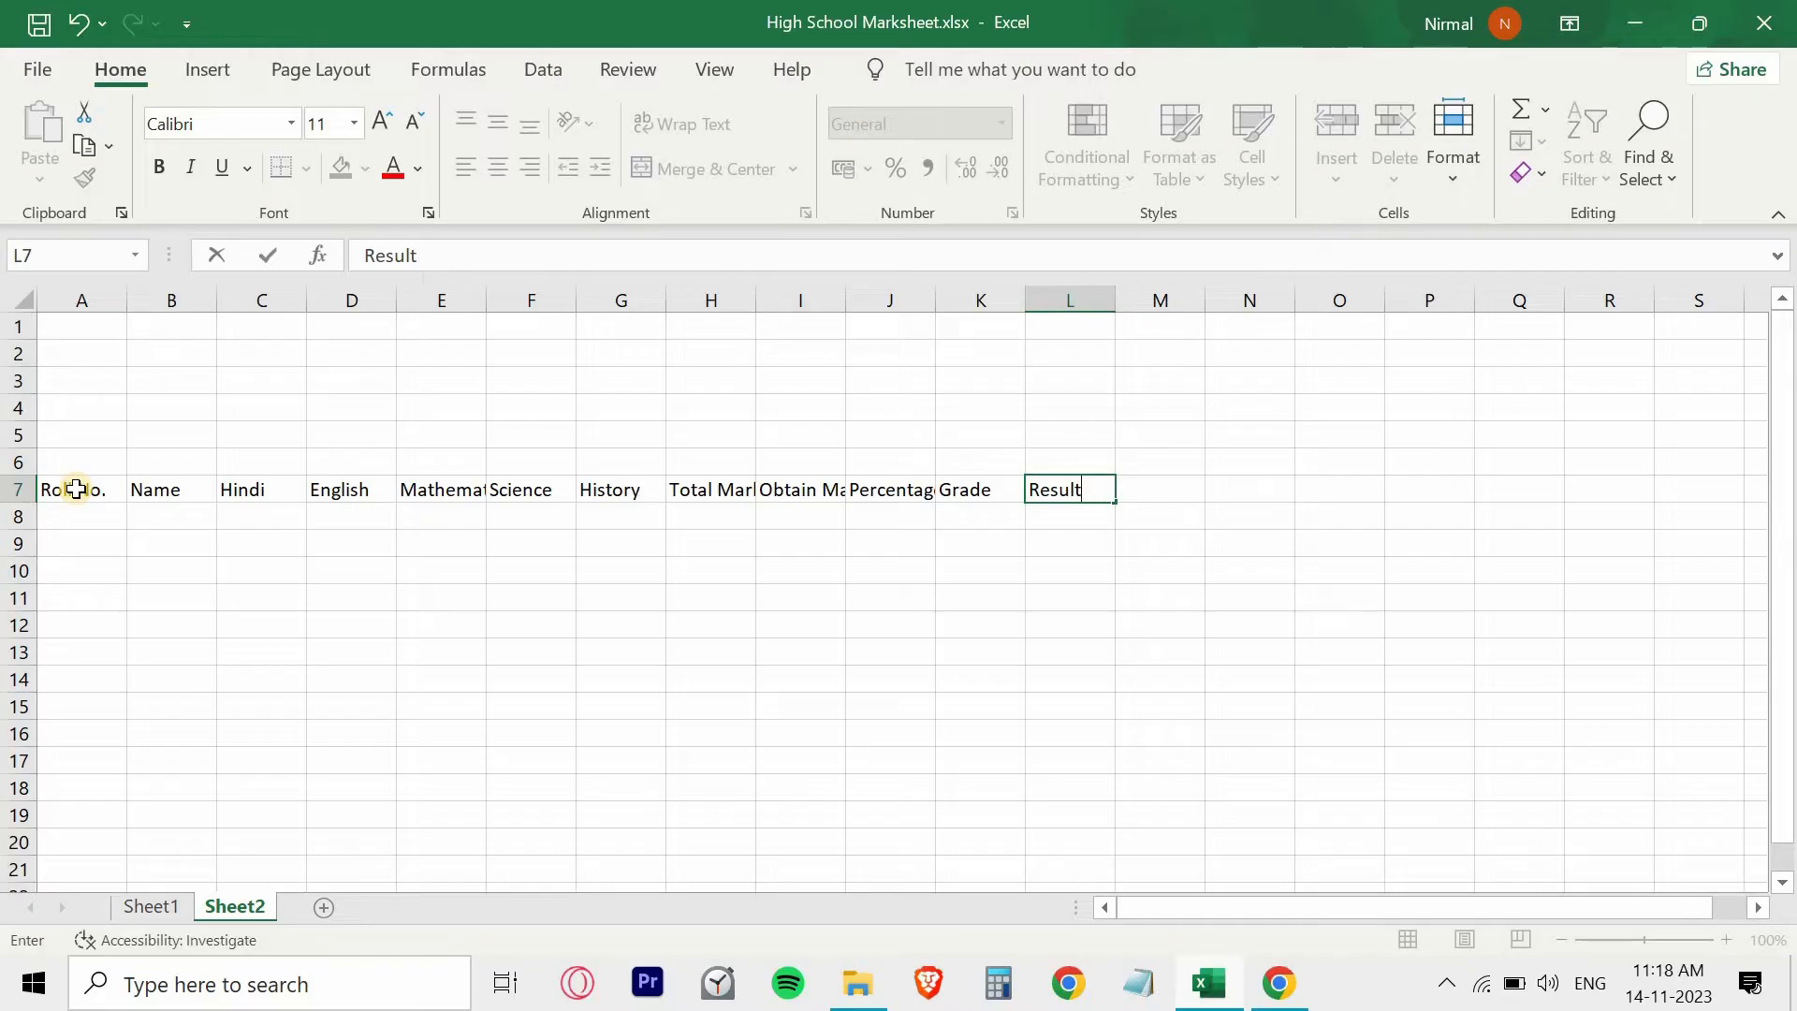
left_click(1152, 492)
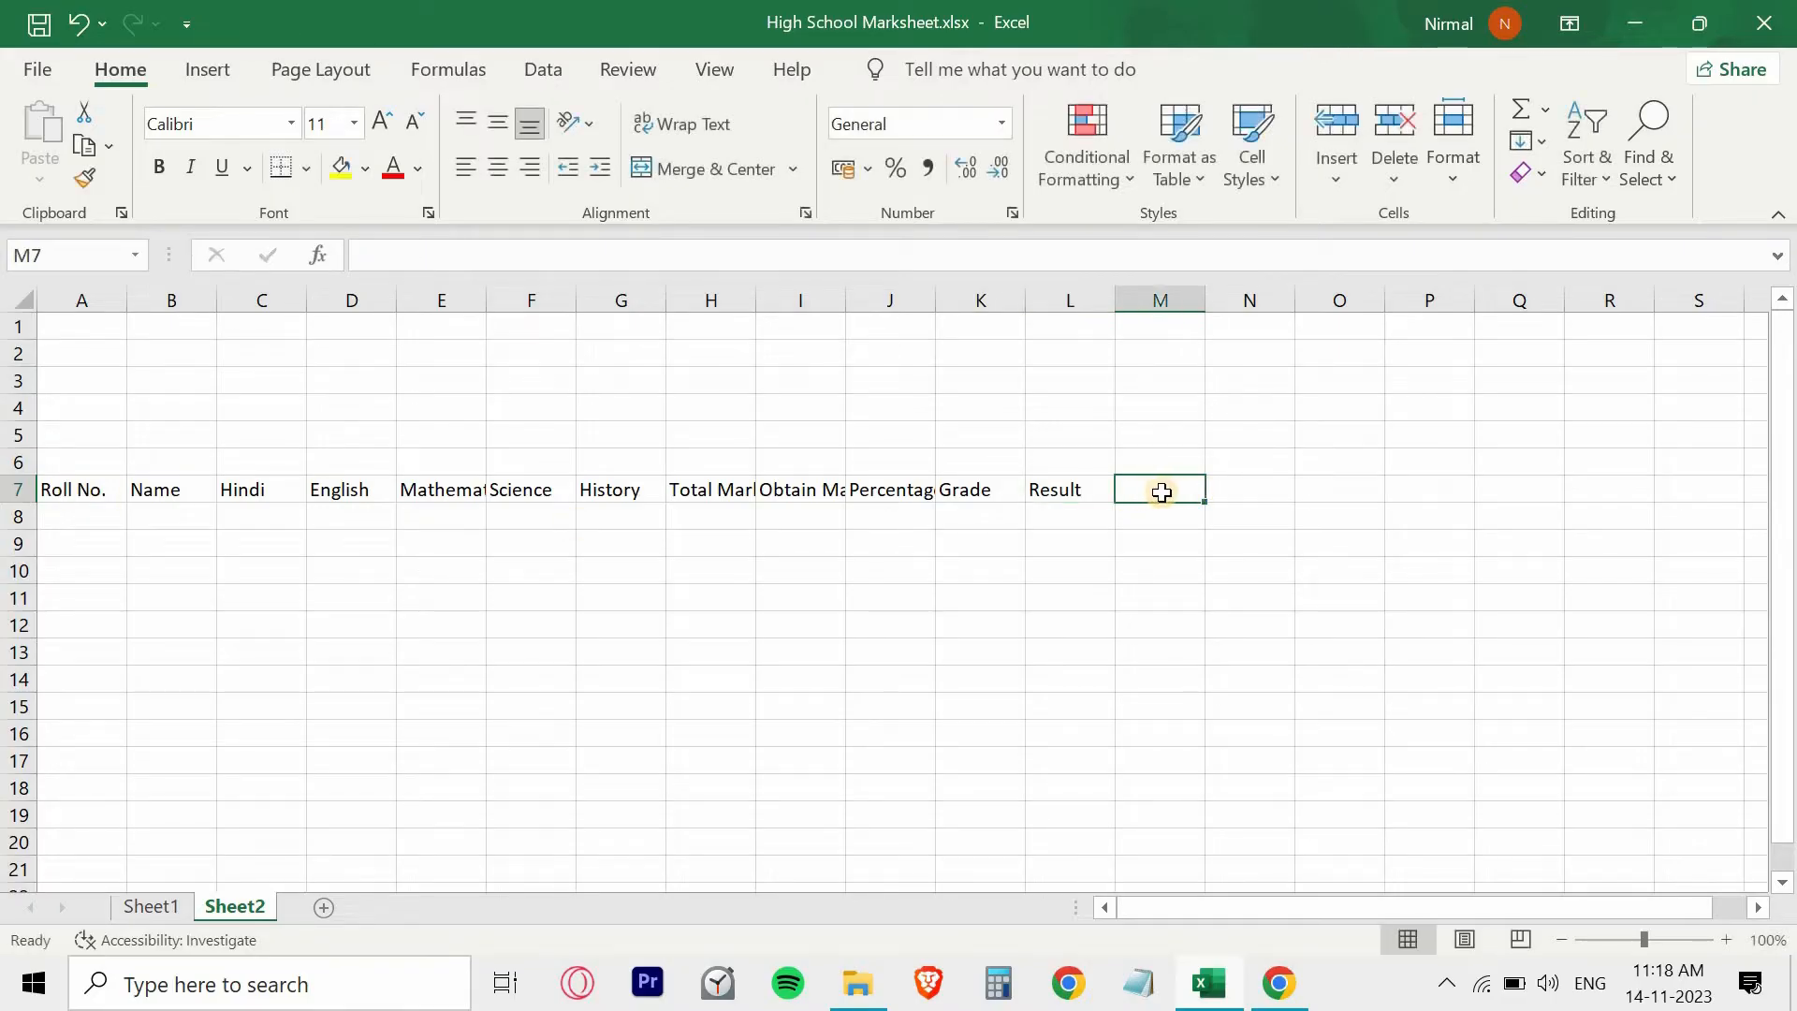
key("Right")
key("Right")
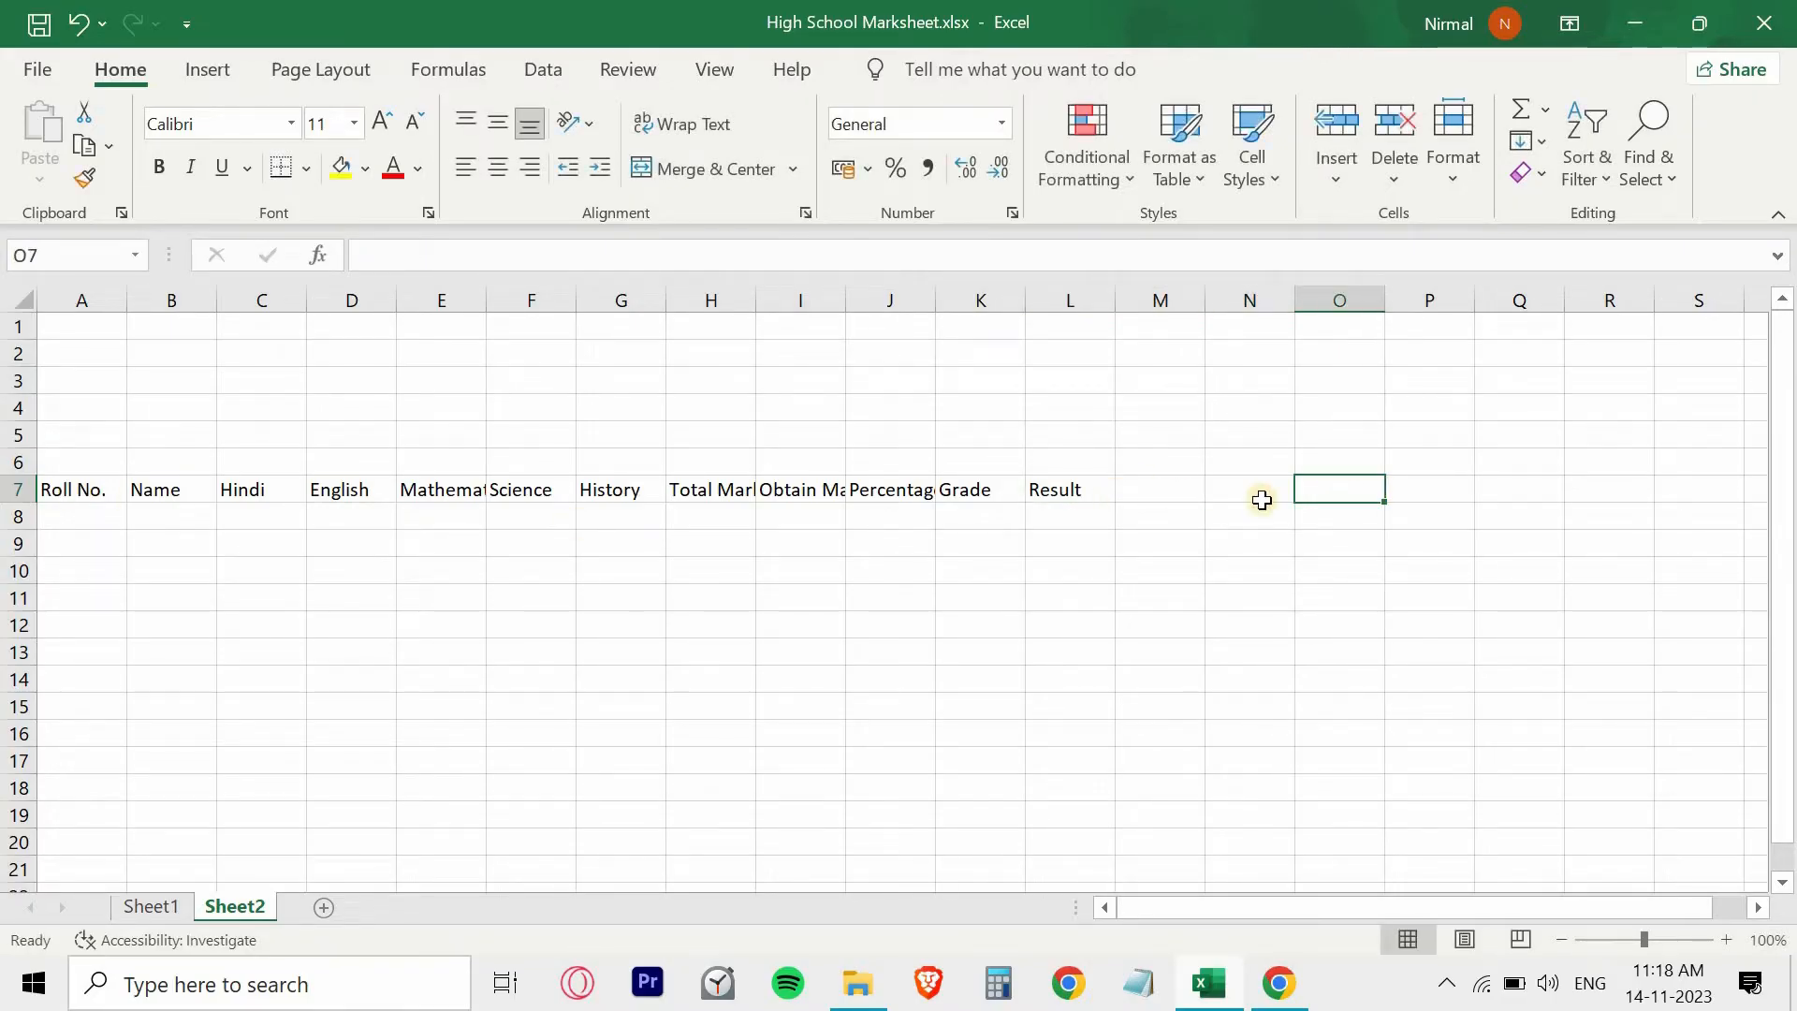
left_click(1055, 486)
left_click(86, 485)
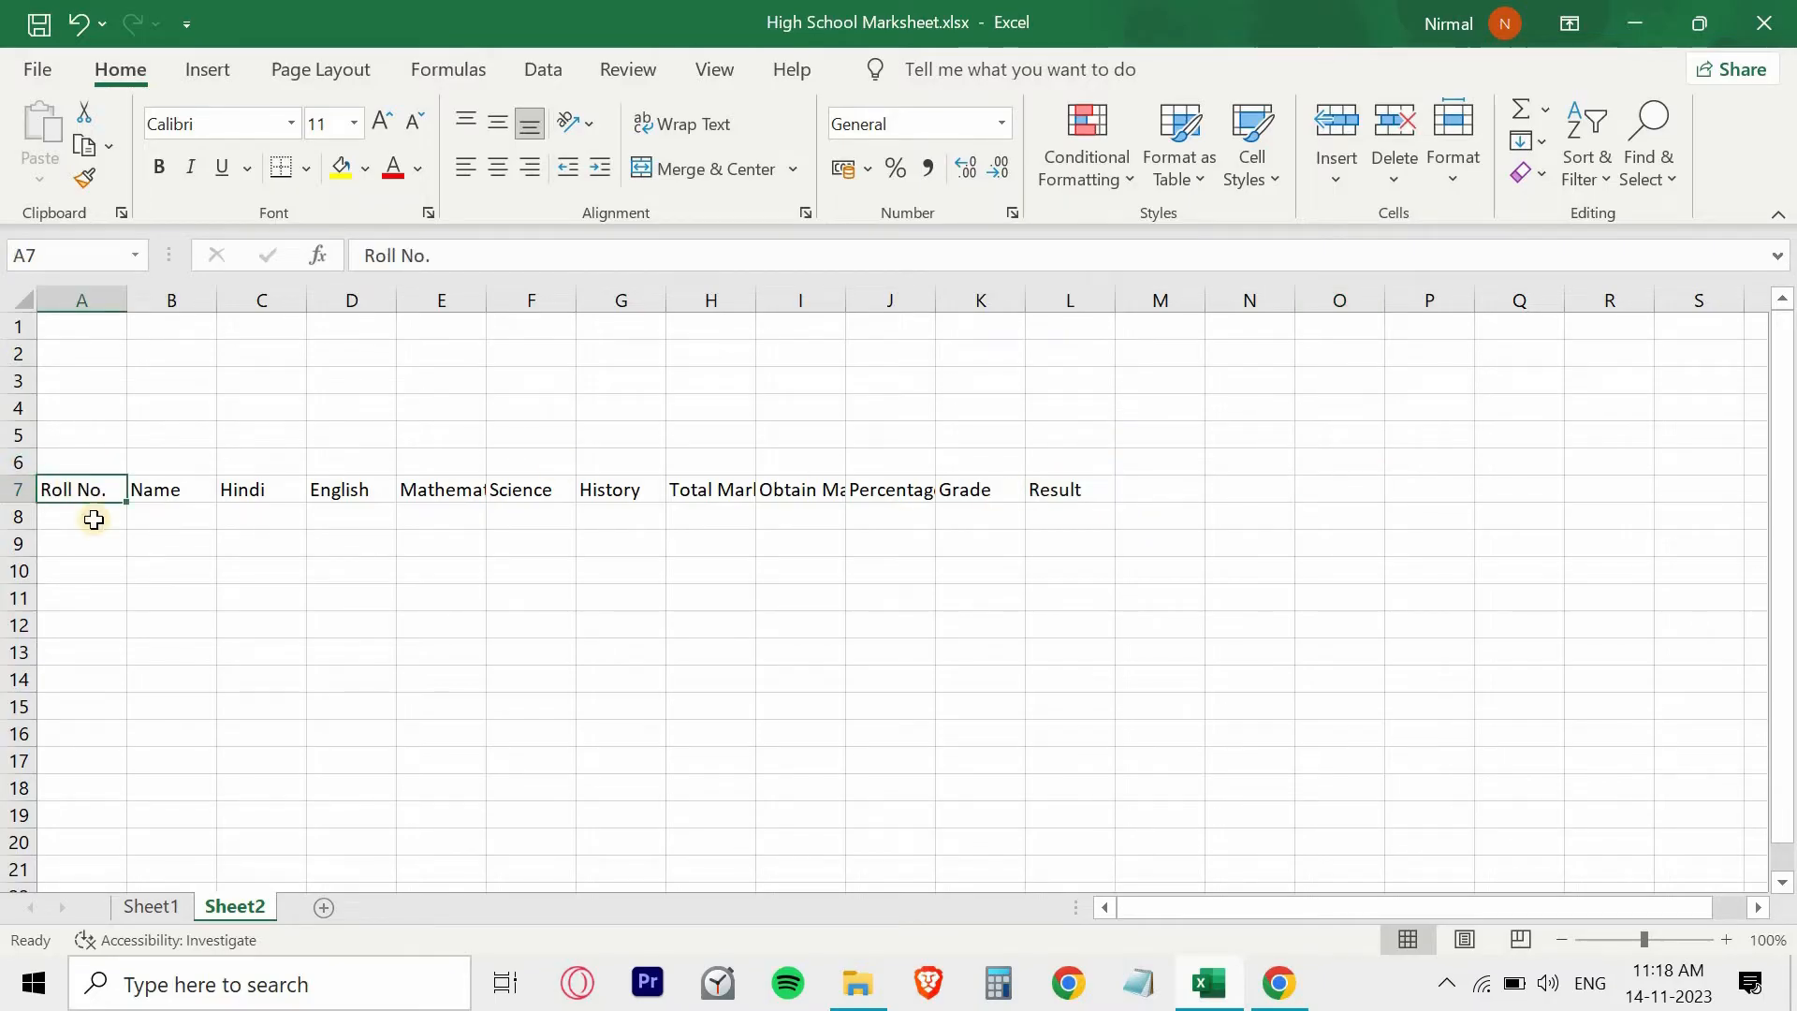
- Enter the first two roll numbers, 1 and 2, in cells A8 and A9
left_click(94, 519)
type("1")
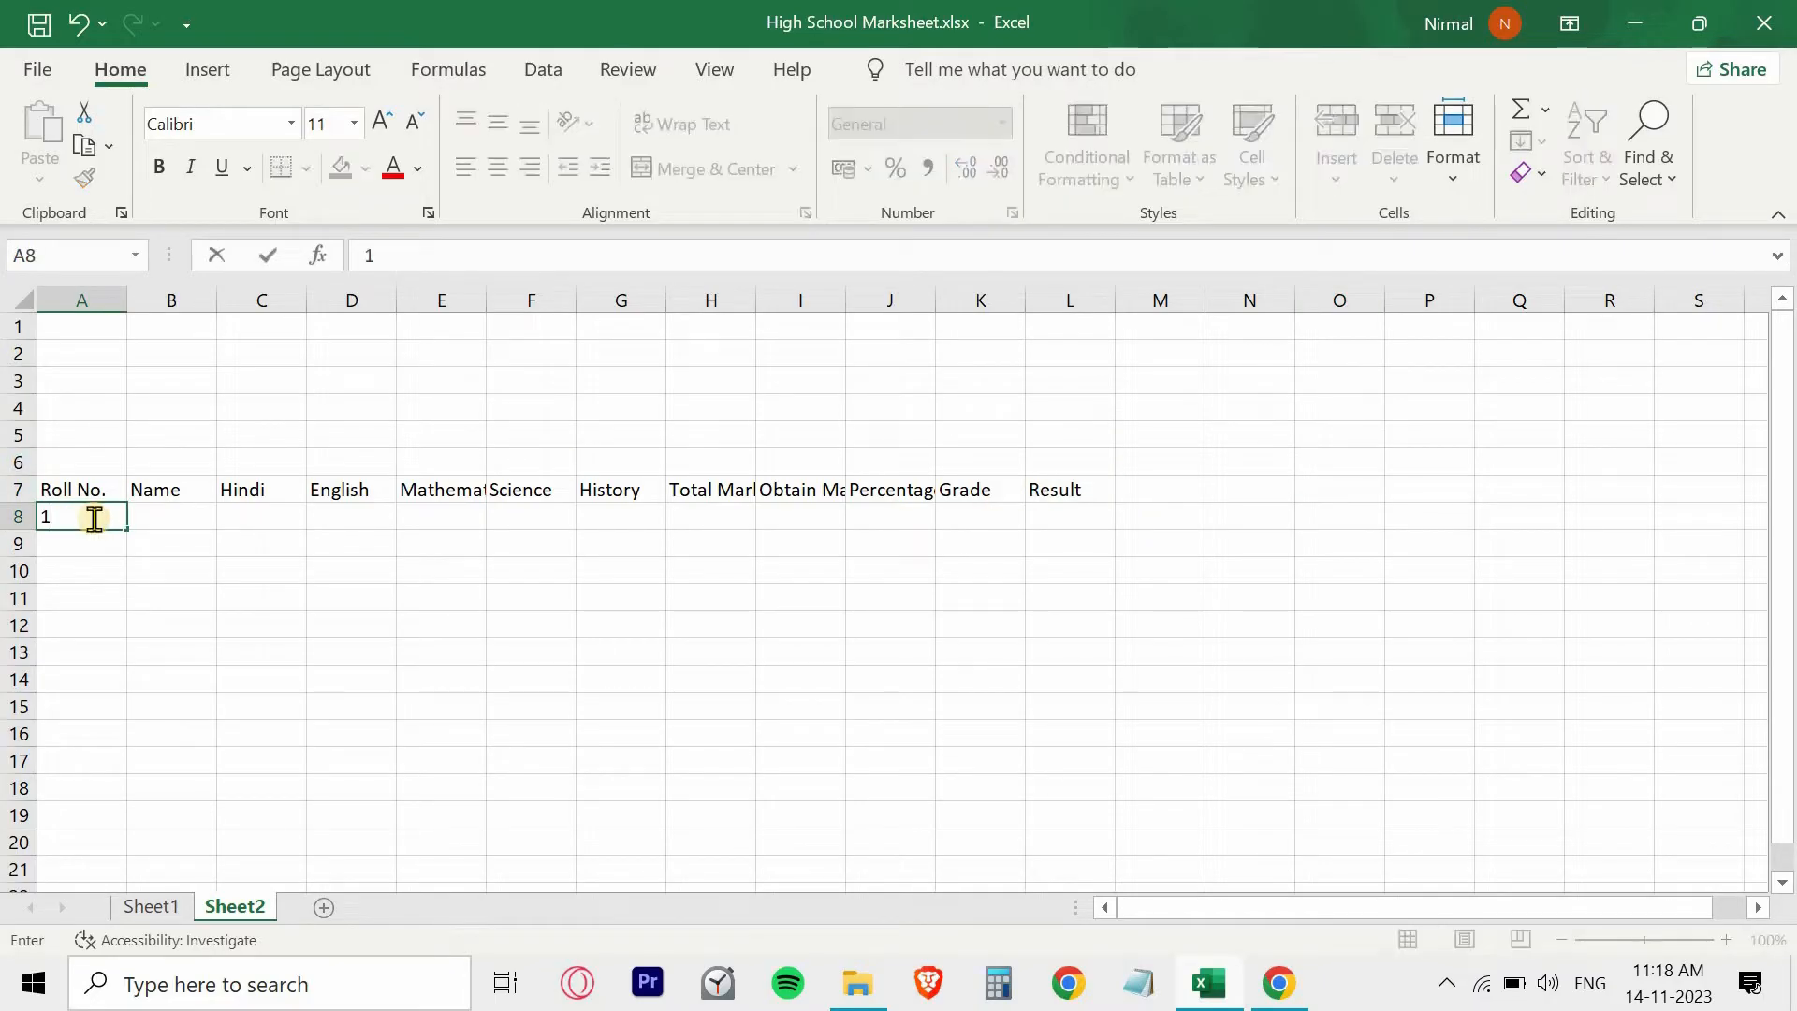
key("Return")
type("2")
key("Return")
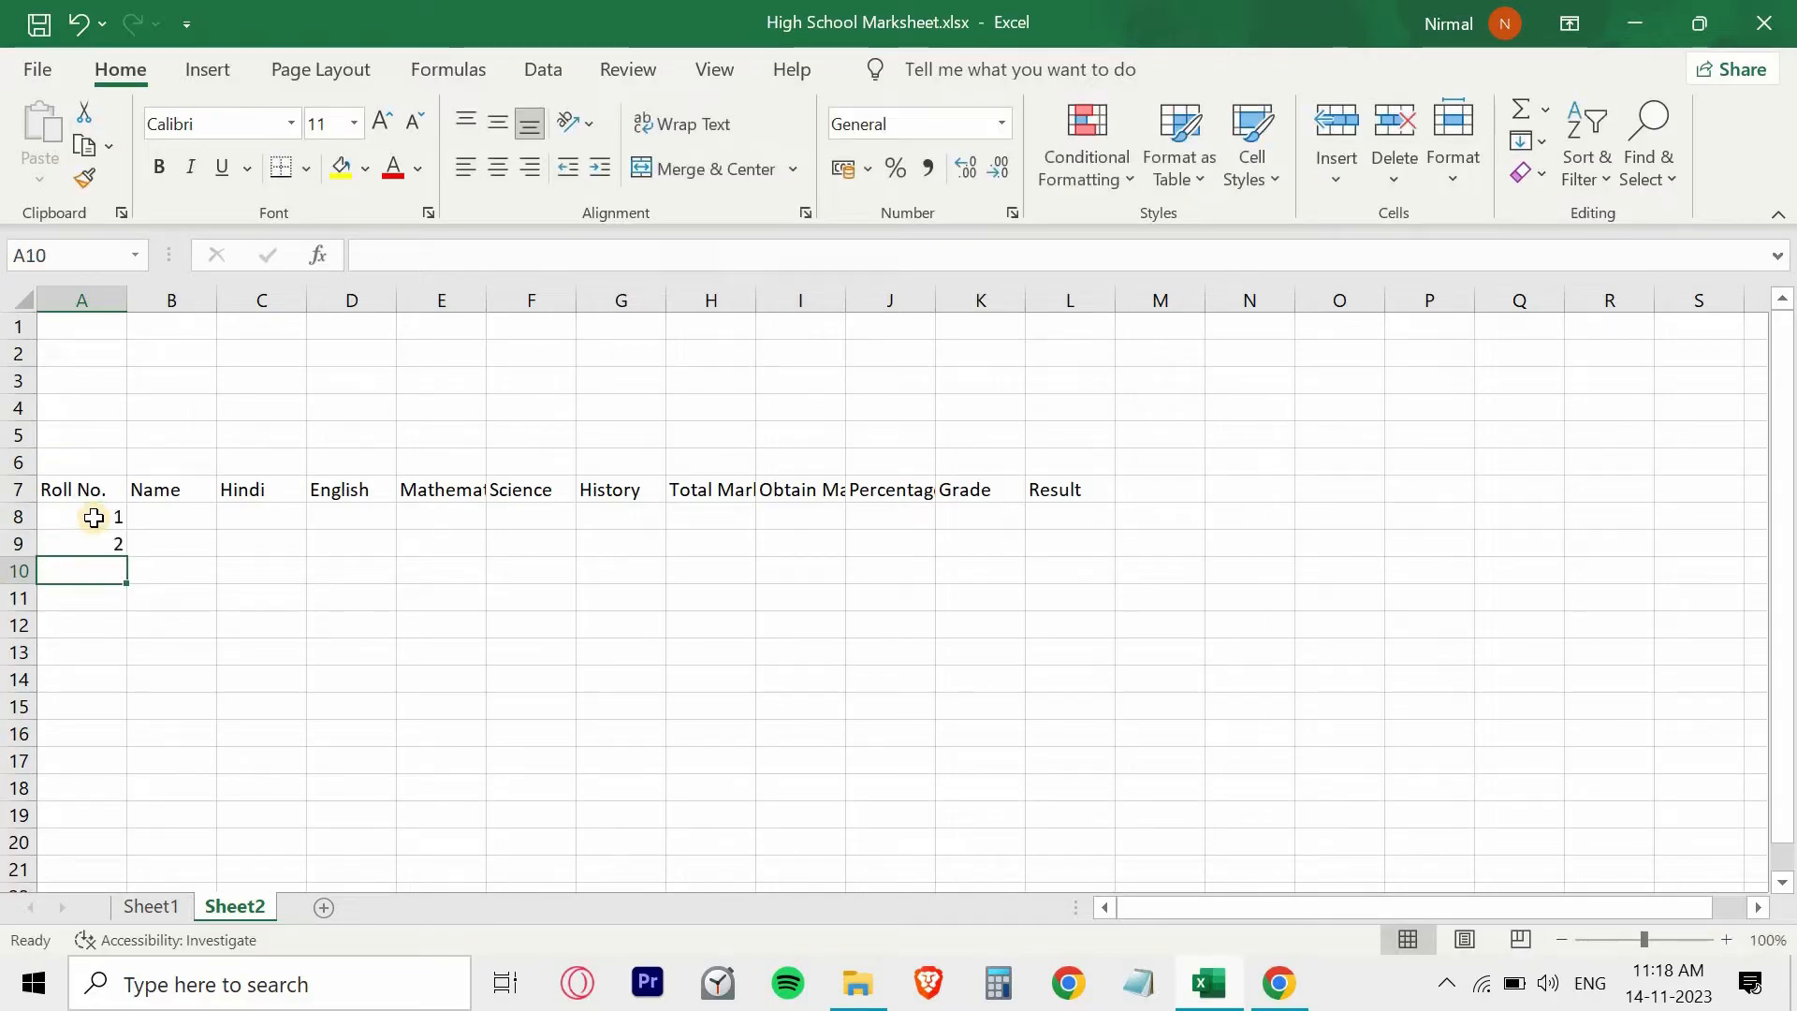
- Extend the roll number series from A8:A9 down to 13 in cell A20
left_click_drag(94, 518, 100, 551)
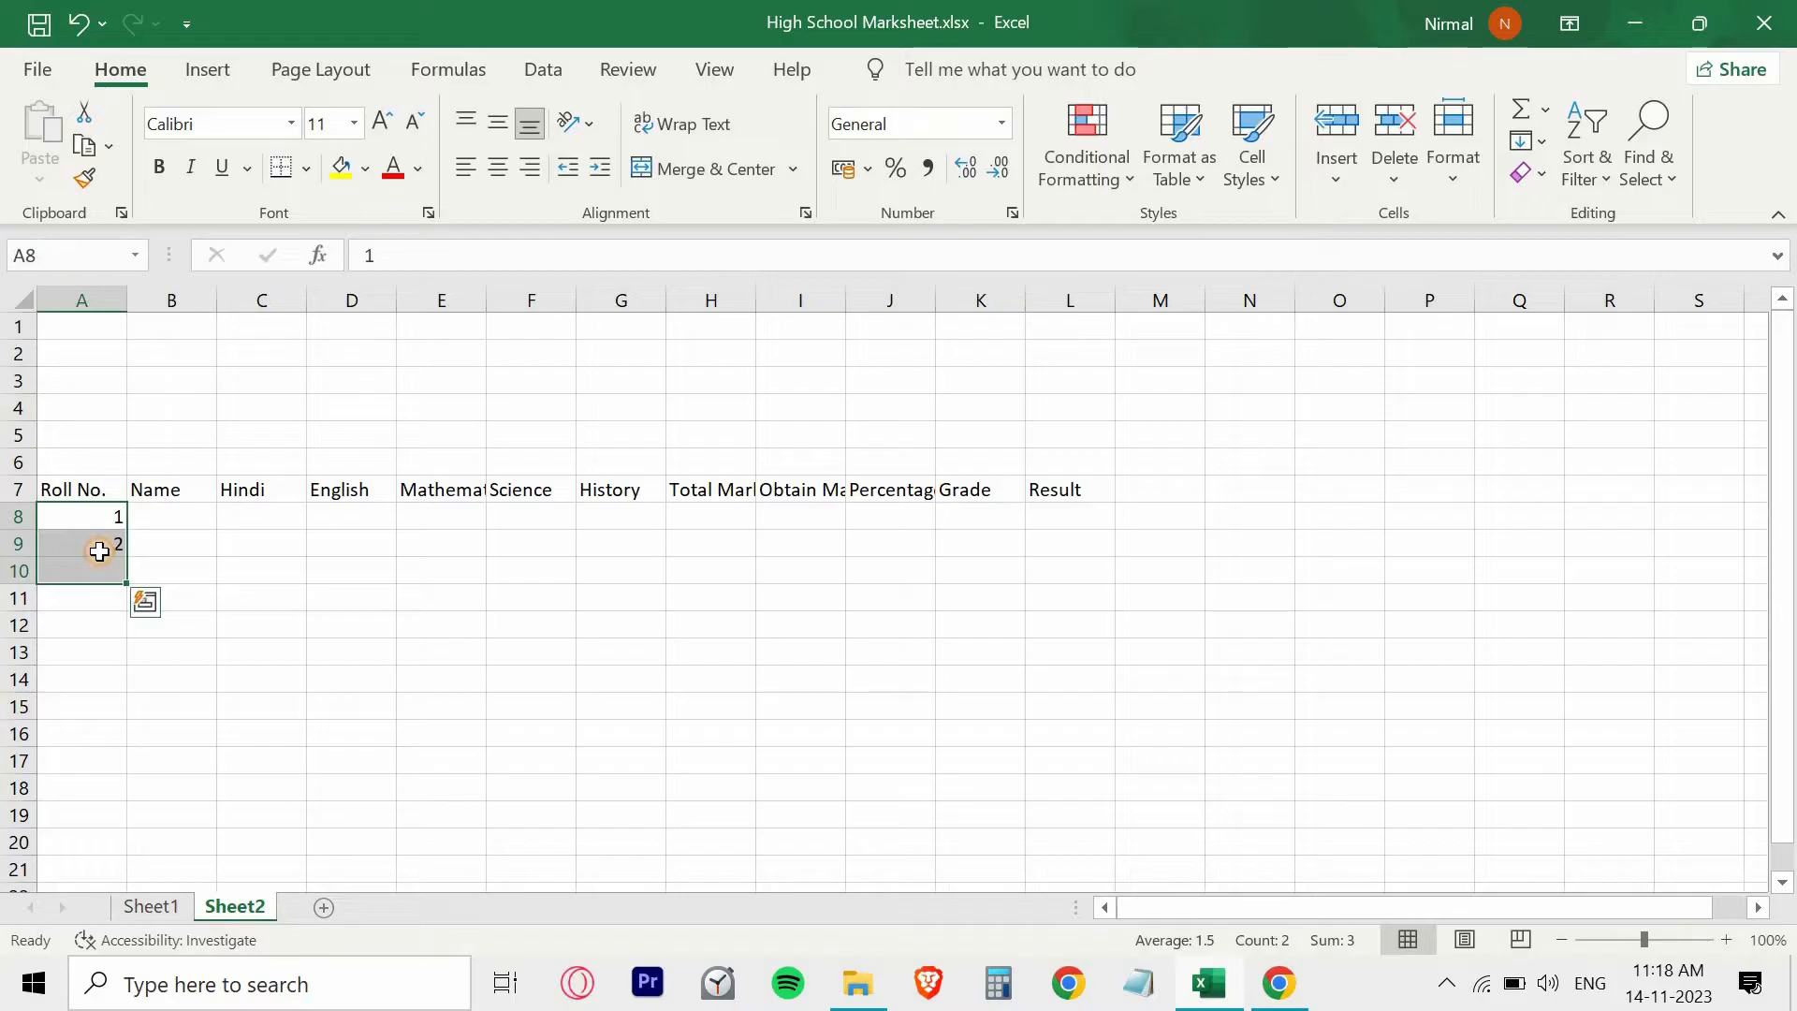
left_click(100, 551)
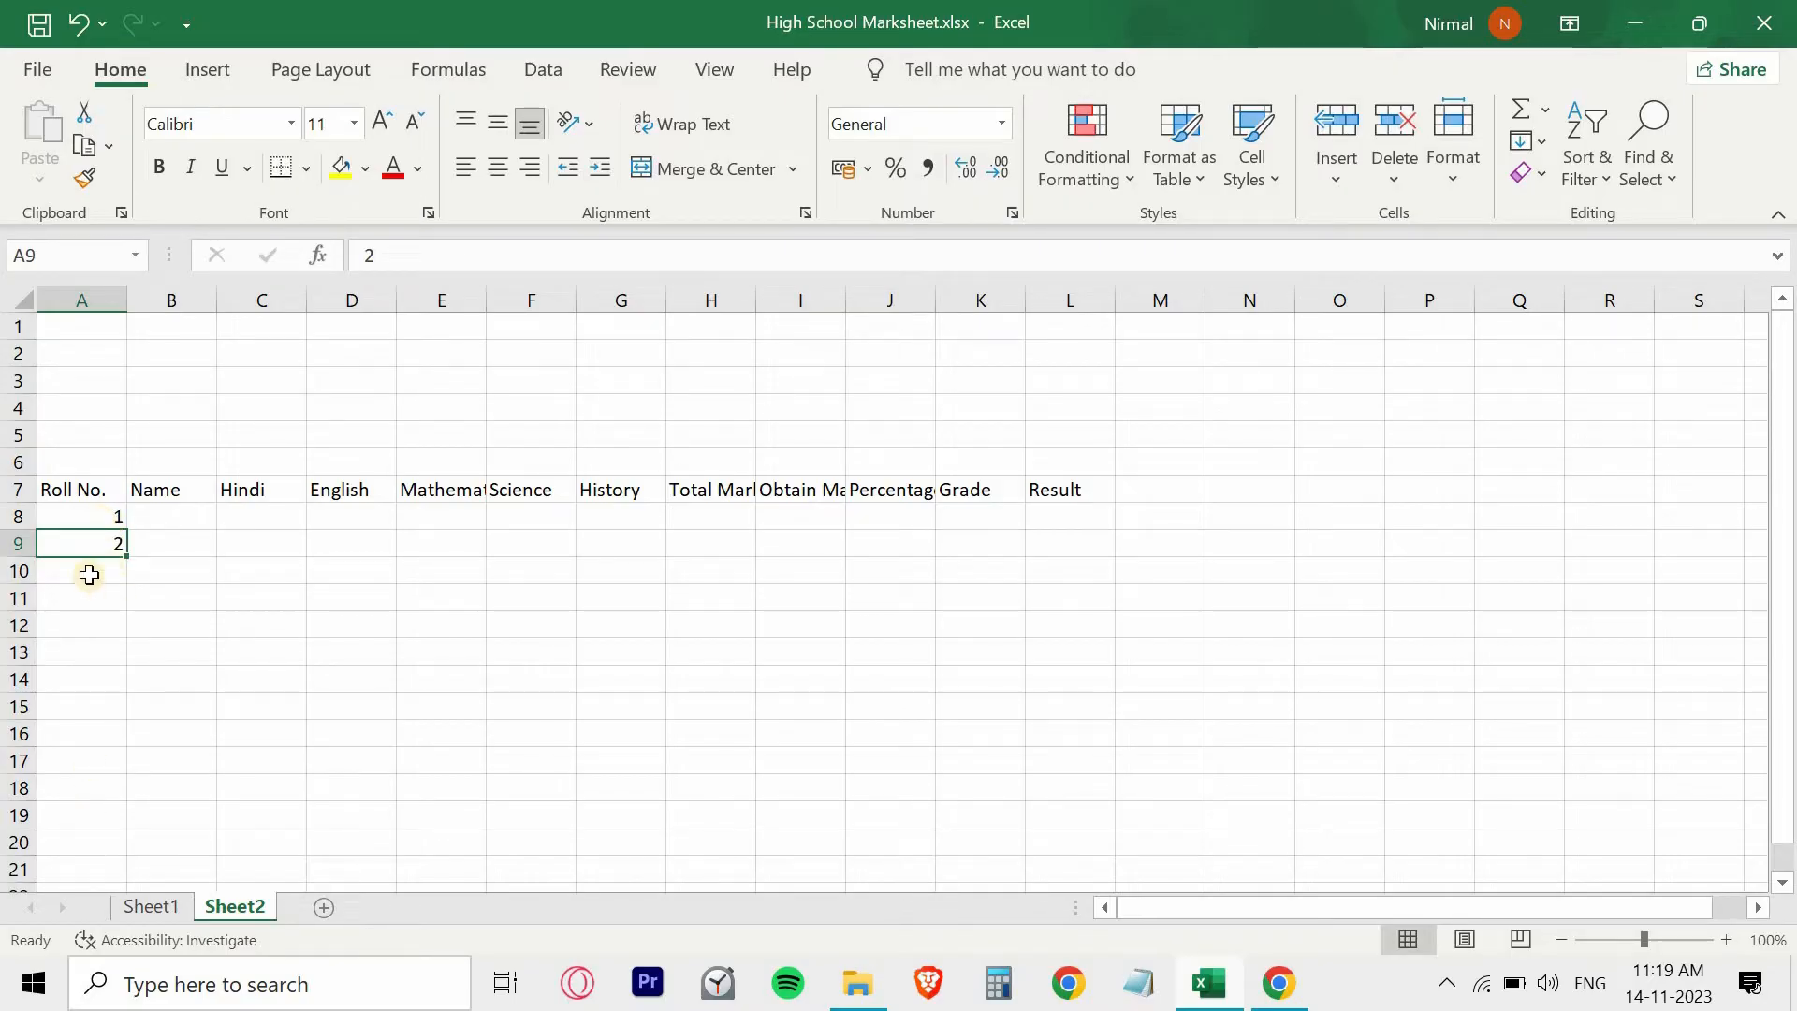
left_click(100, 512)
left_click_drag(102, 517, 116, 847)
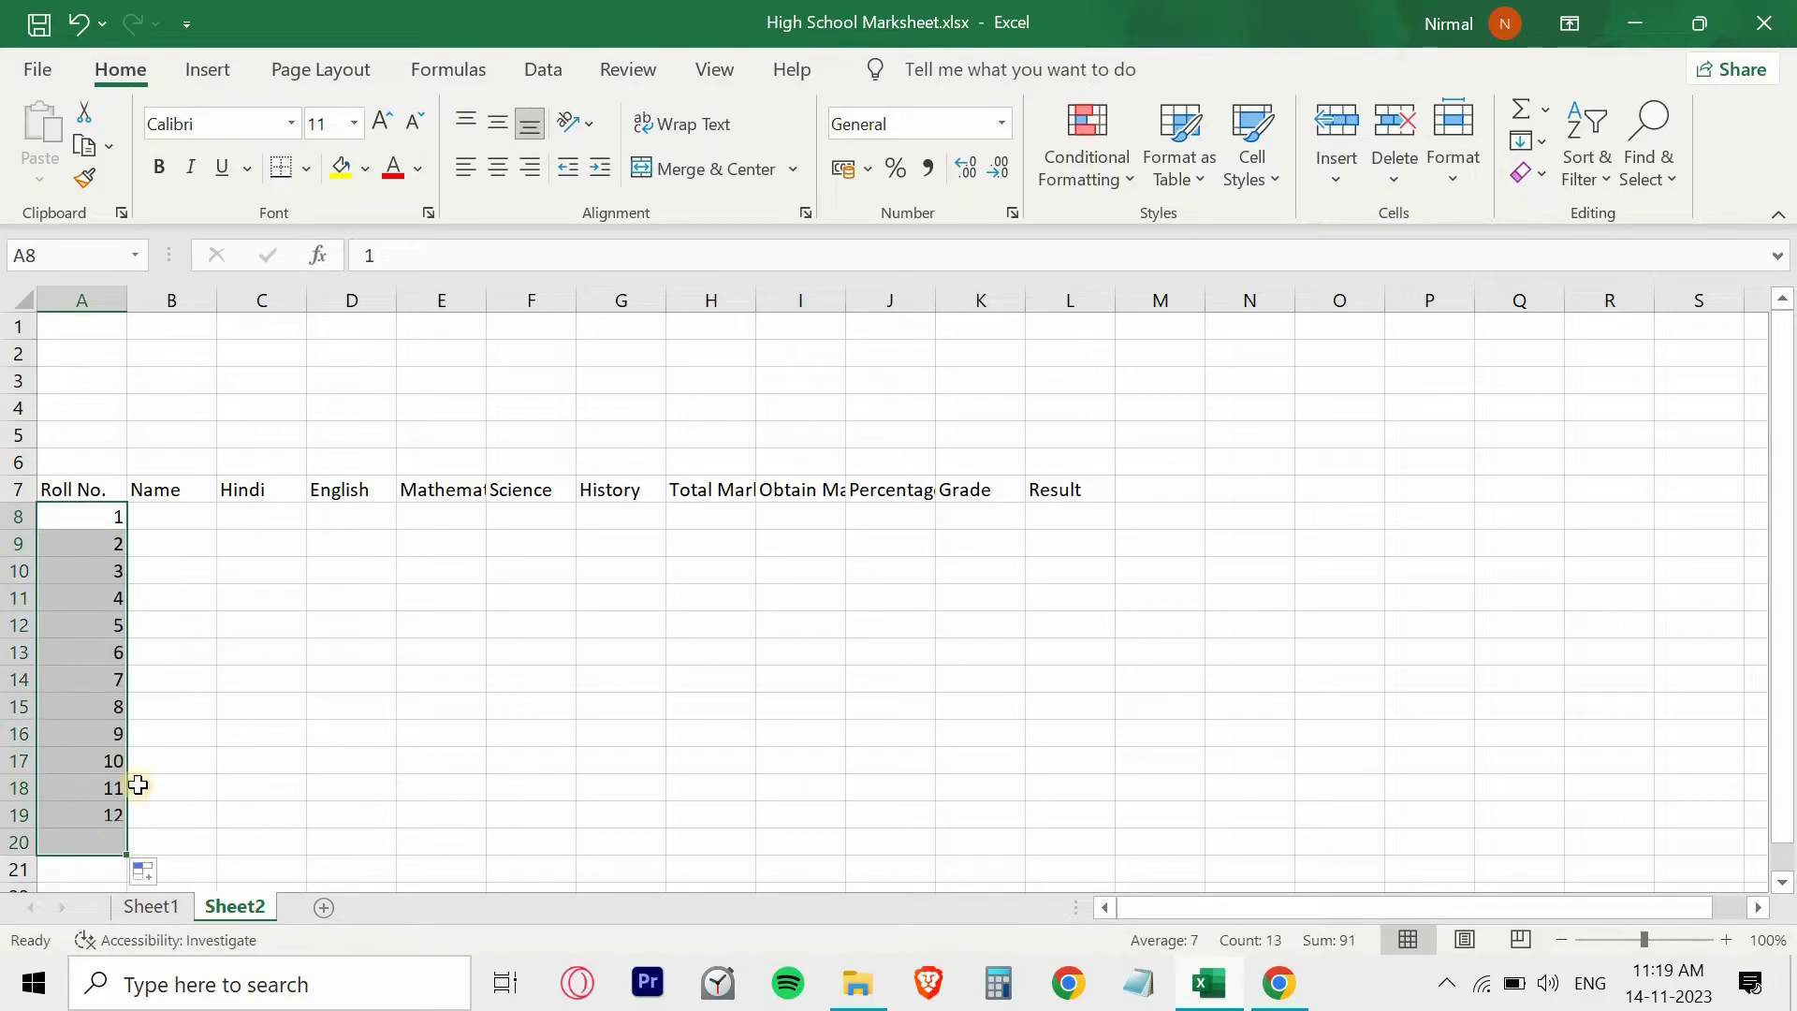
- Copy the student names in B8:B20 of Sheet1 to Sheet2 starting at B8, and fit column B's width to them
left_click(178, 517)
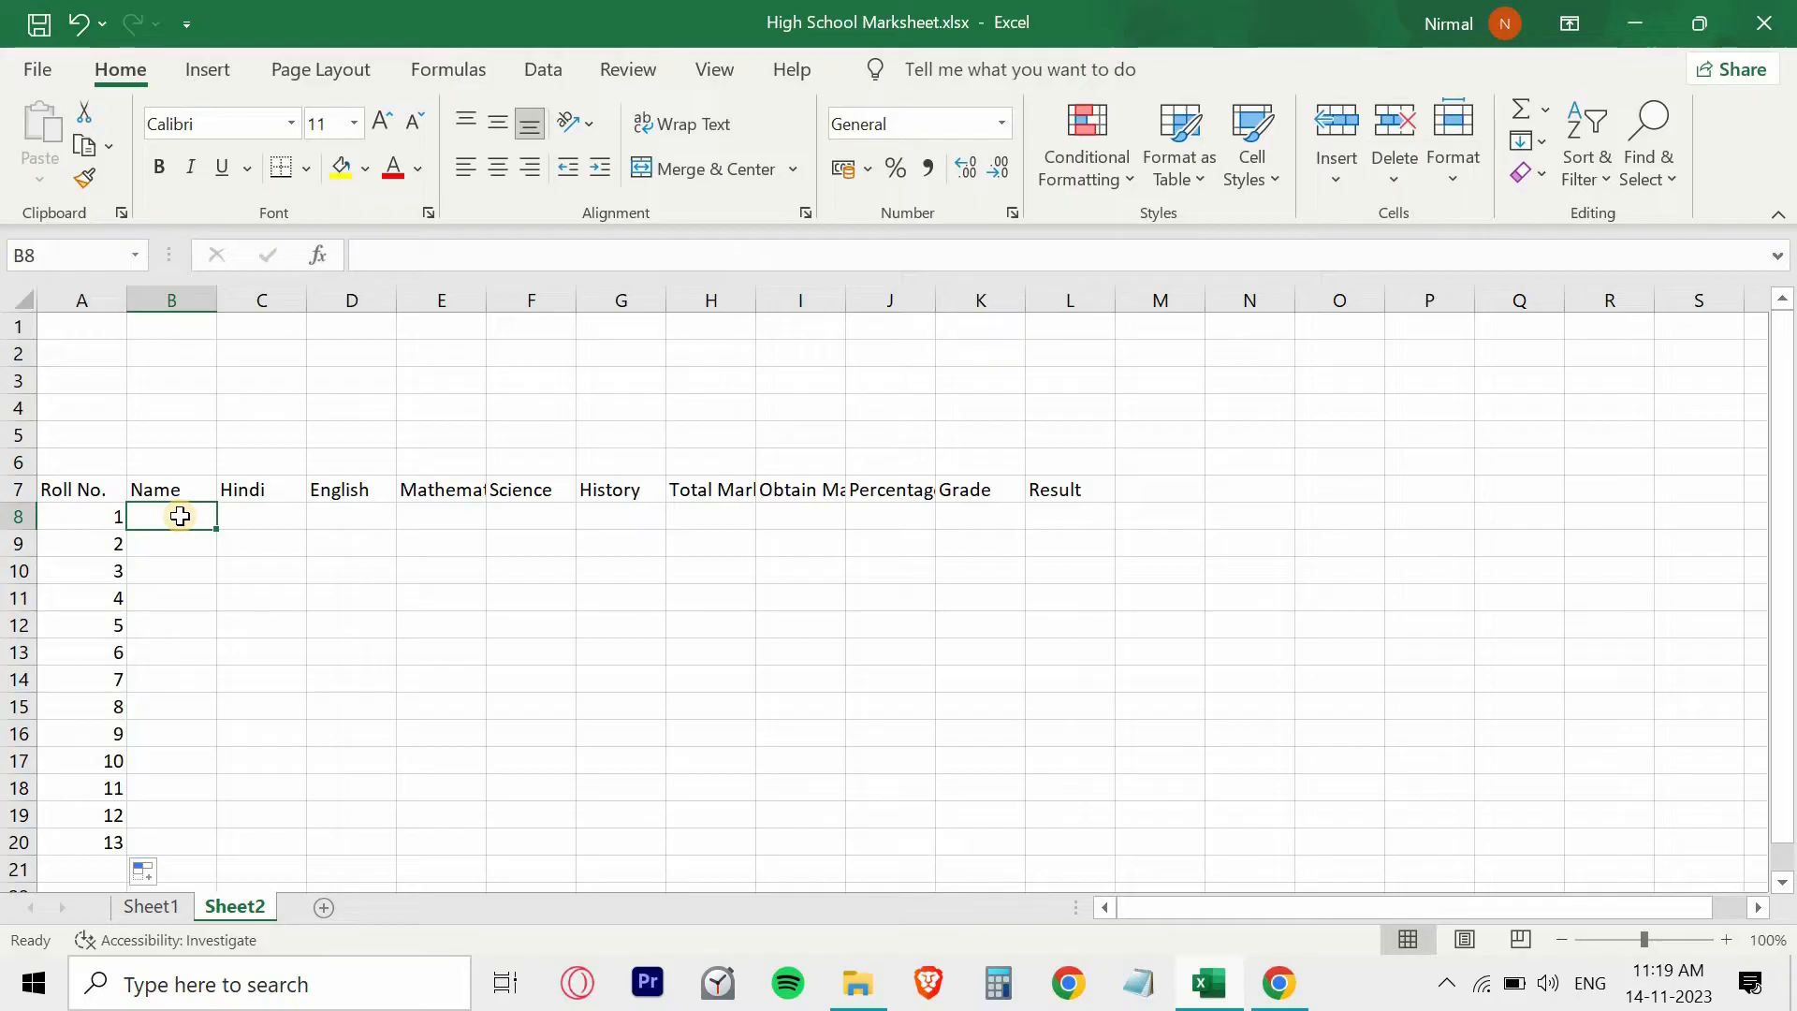
left_click(148, 906)
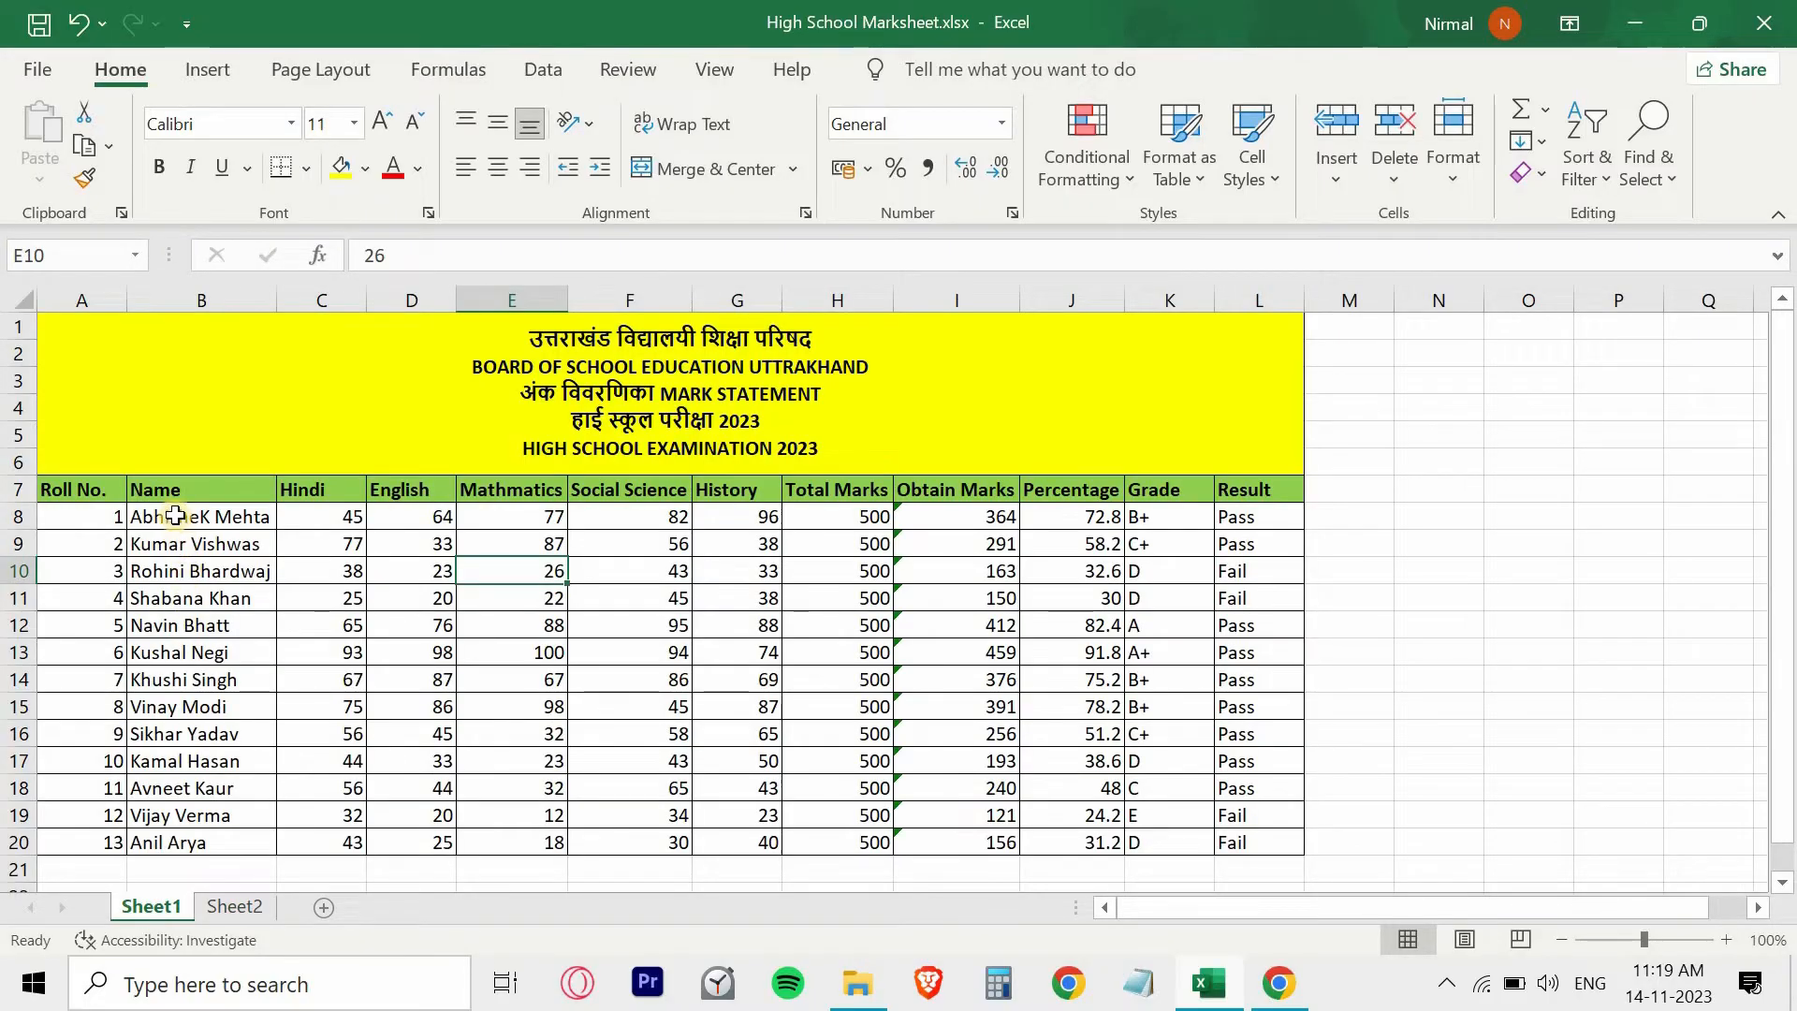
left_click_drag(178, 513, 193, 833)
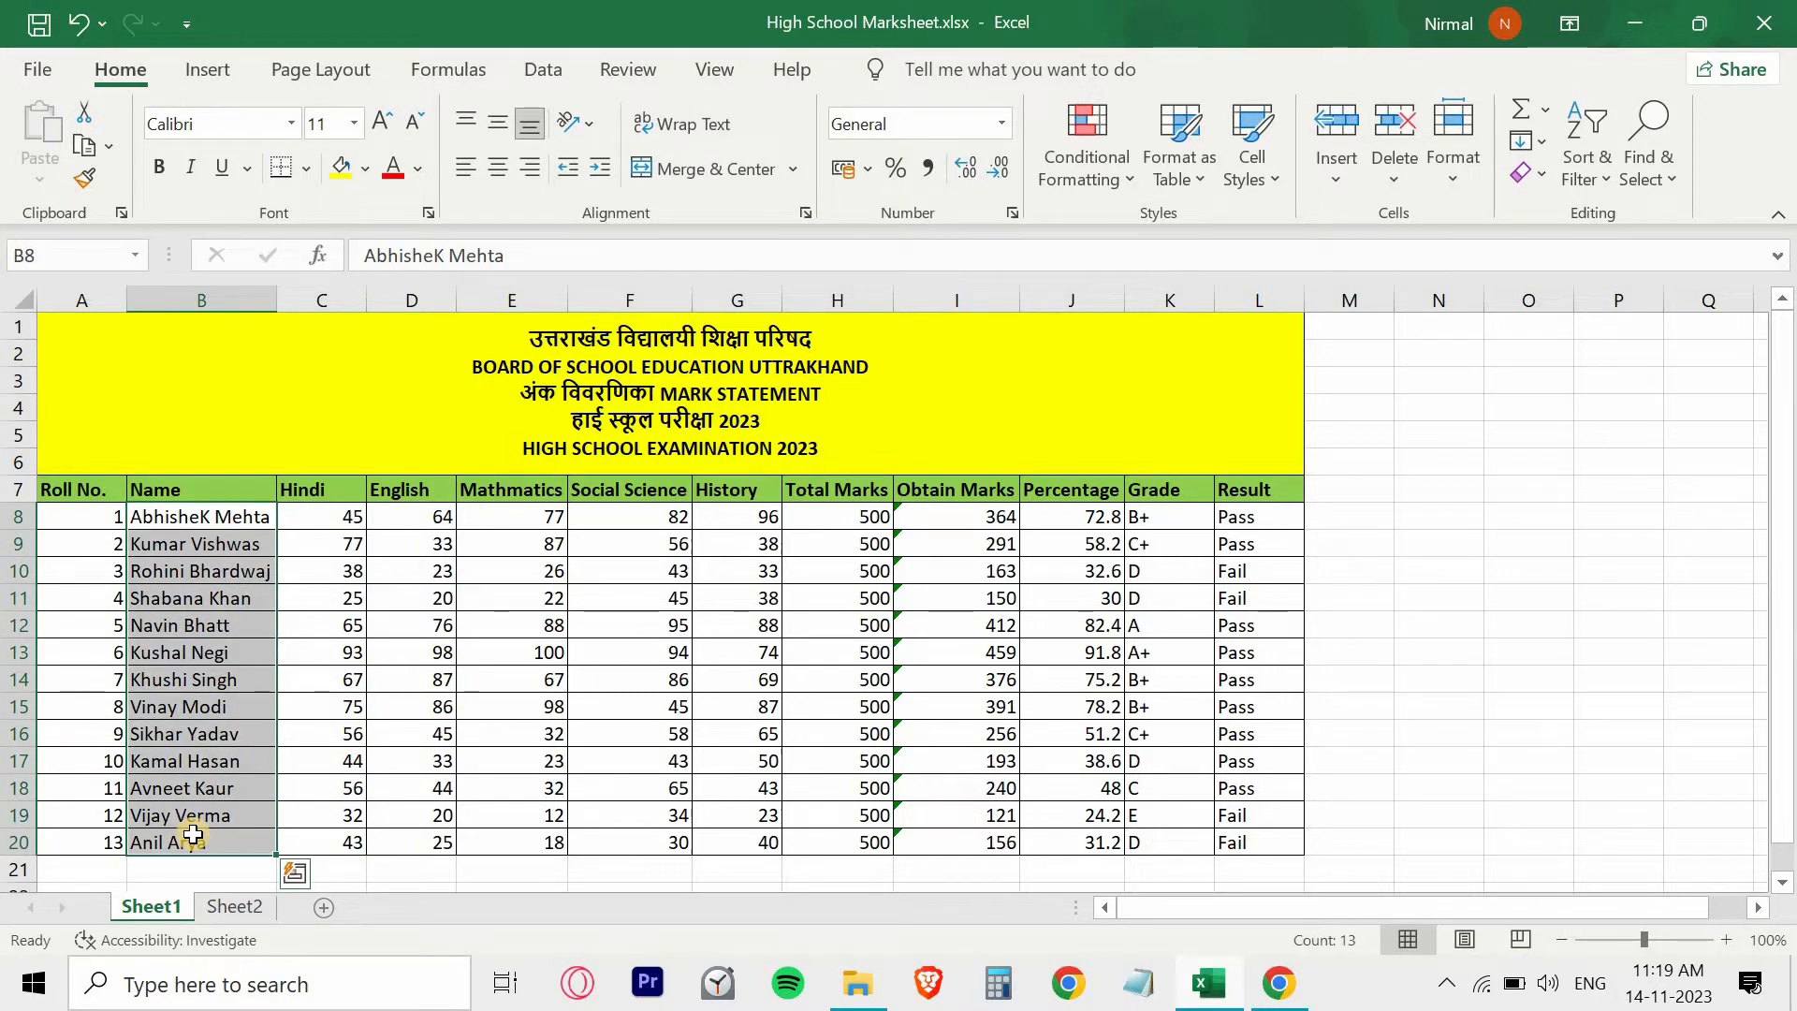
key("ctrl+c")
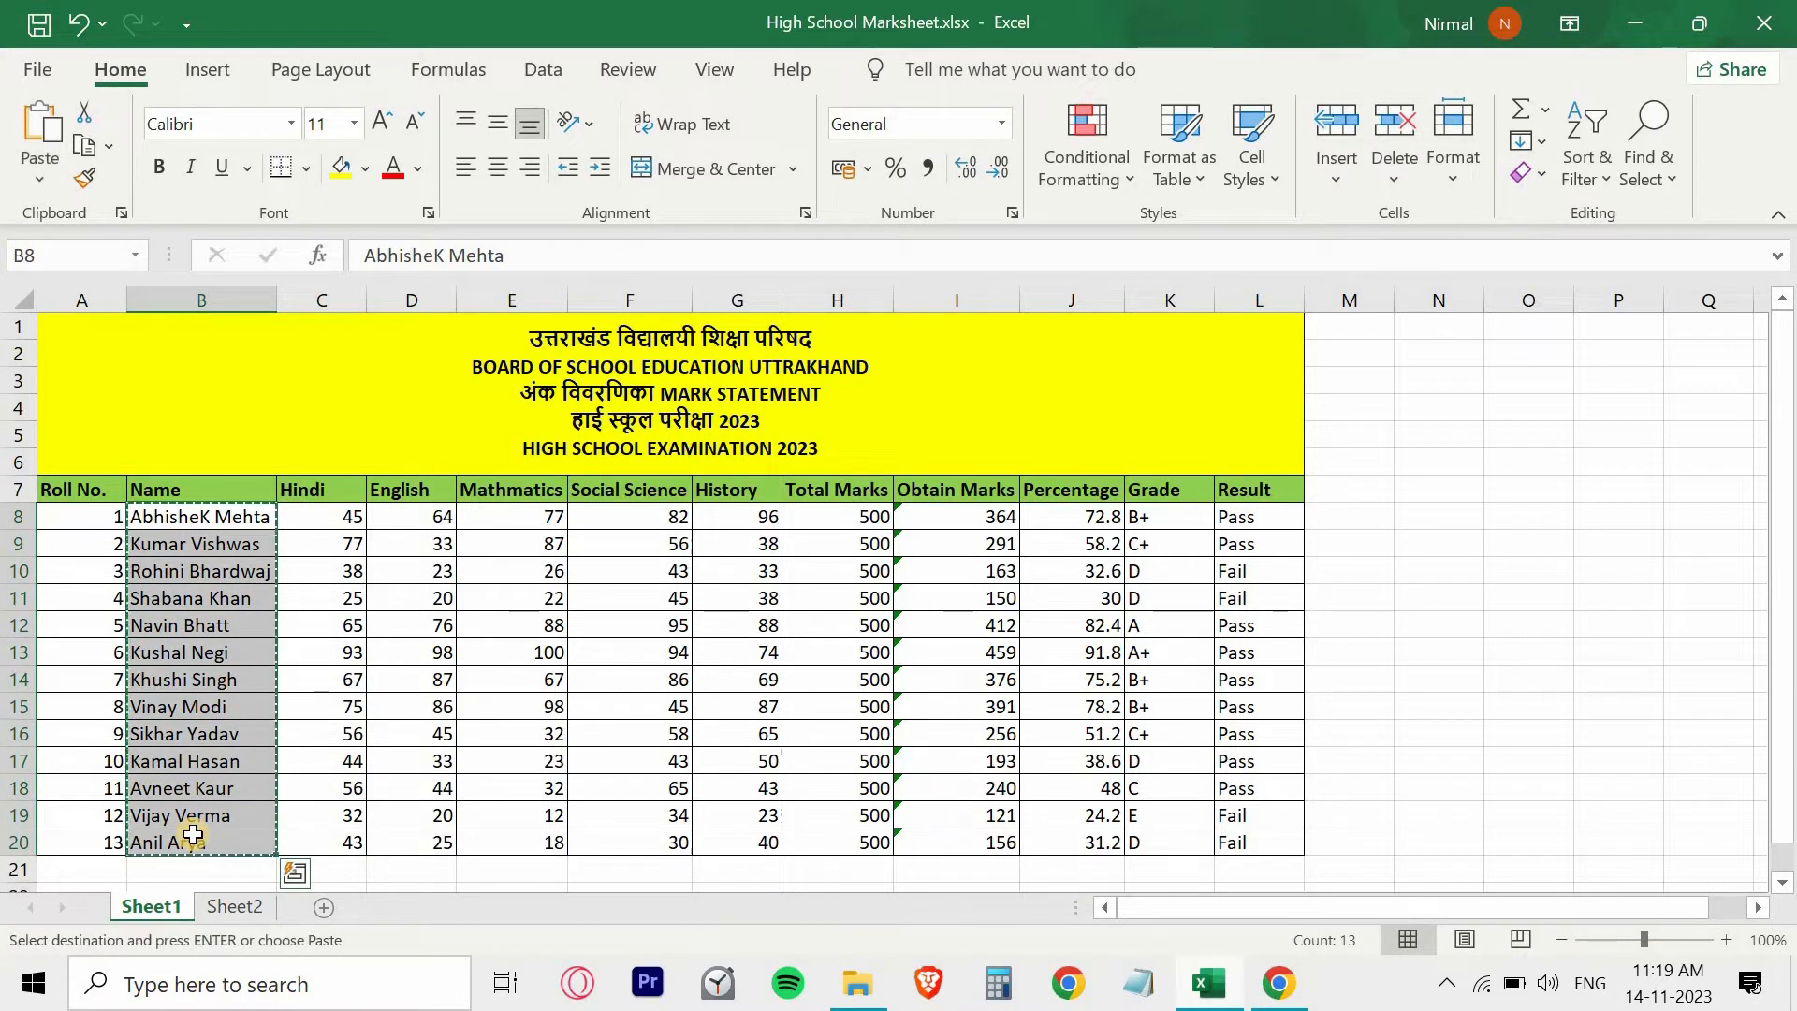
left_click(236, 906)
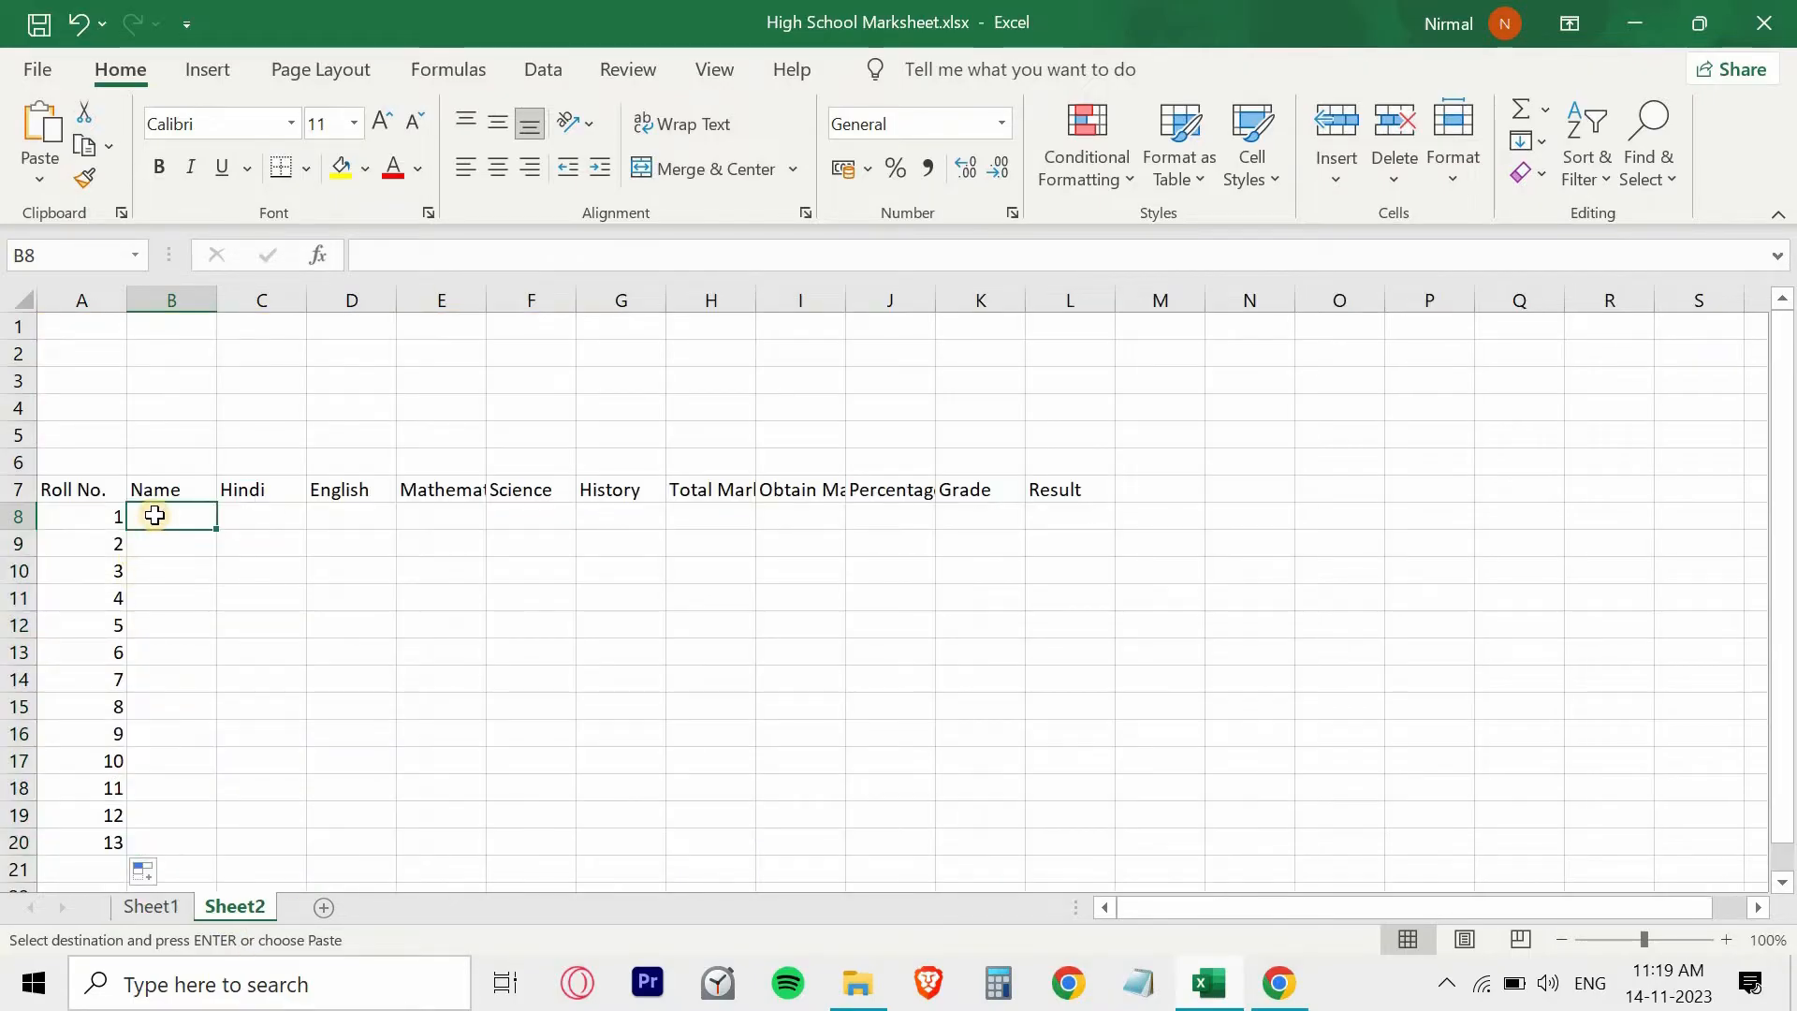
key("ctrl+v")
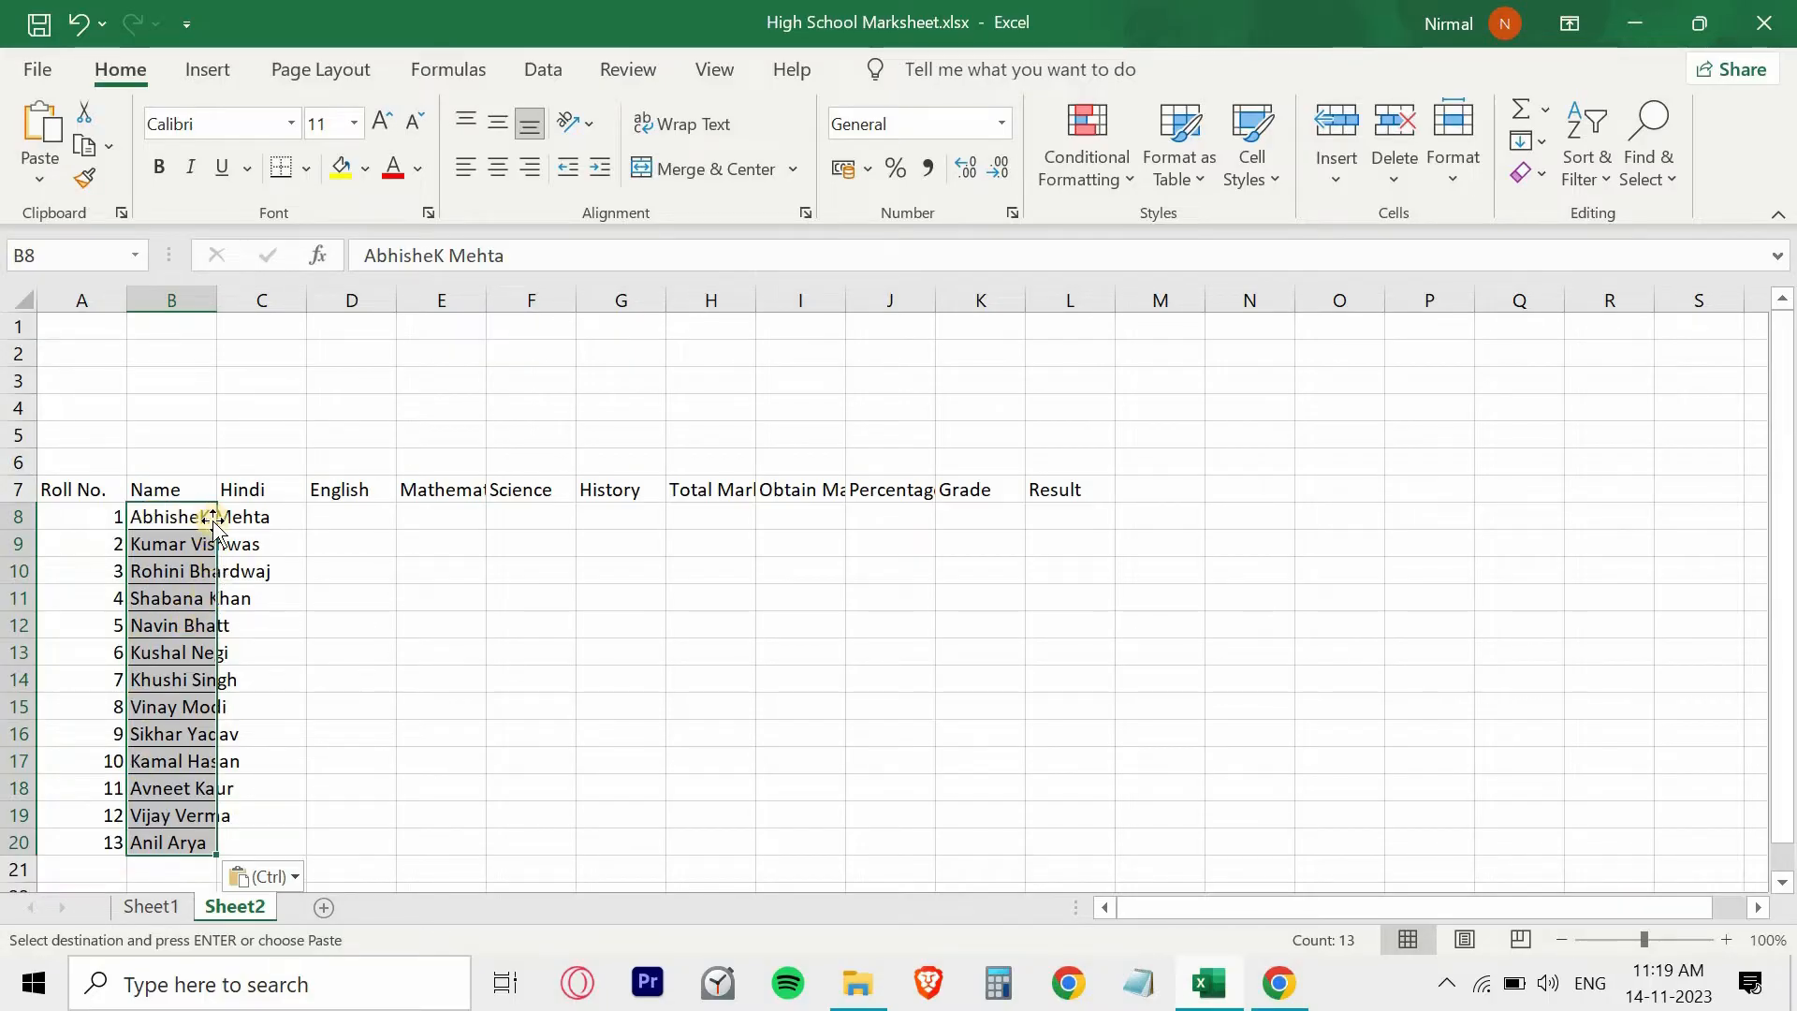
double_click(217, 302)
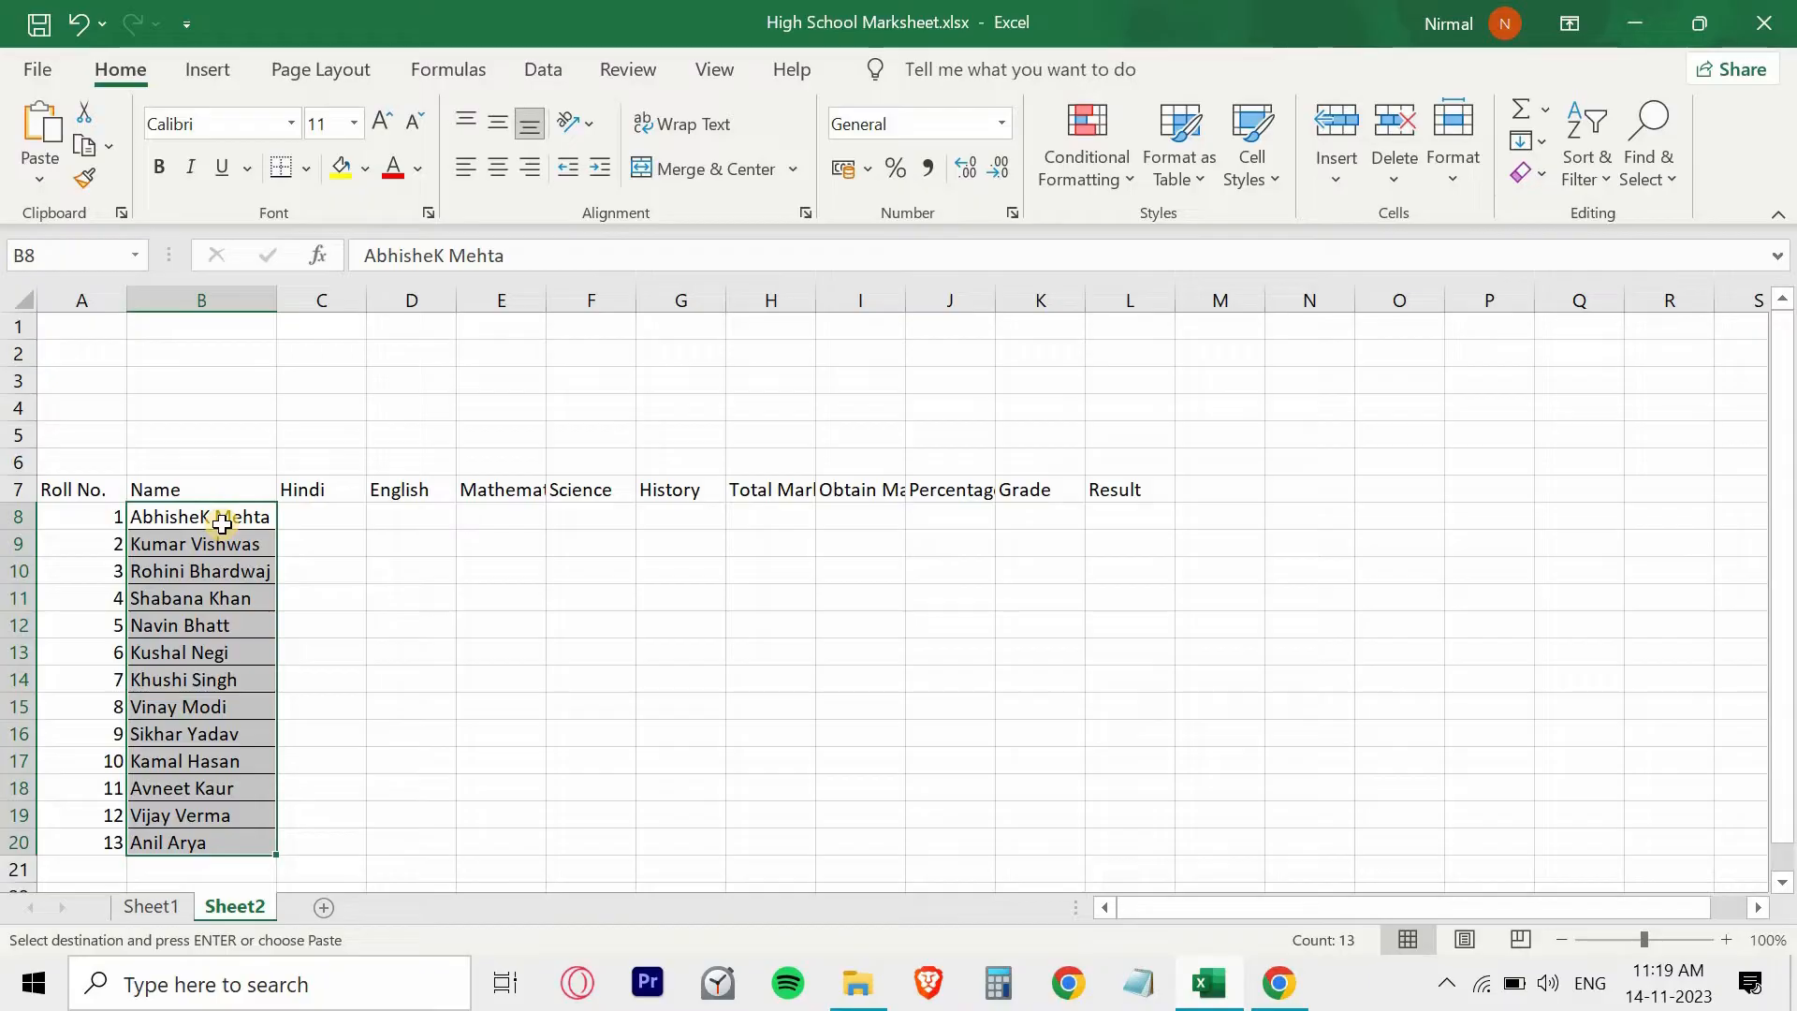
- Copy the five subjects' marks in C8:G20 of Sheet1 to Sheet2 starting at C8
left_click(300, 518)
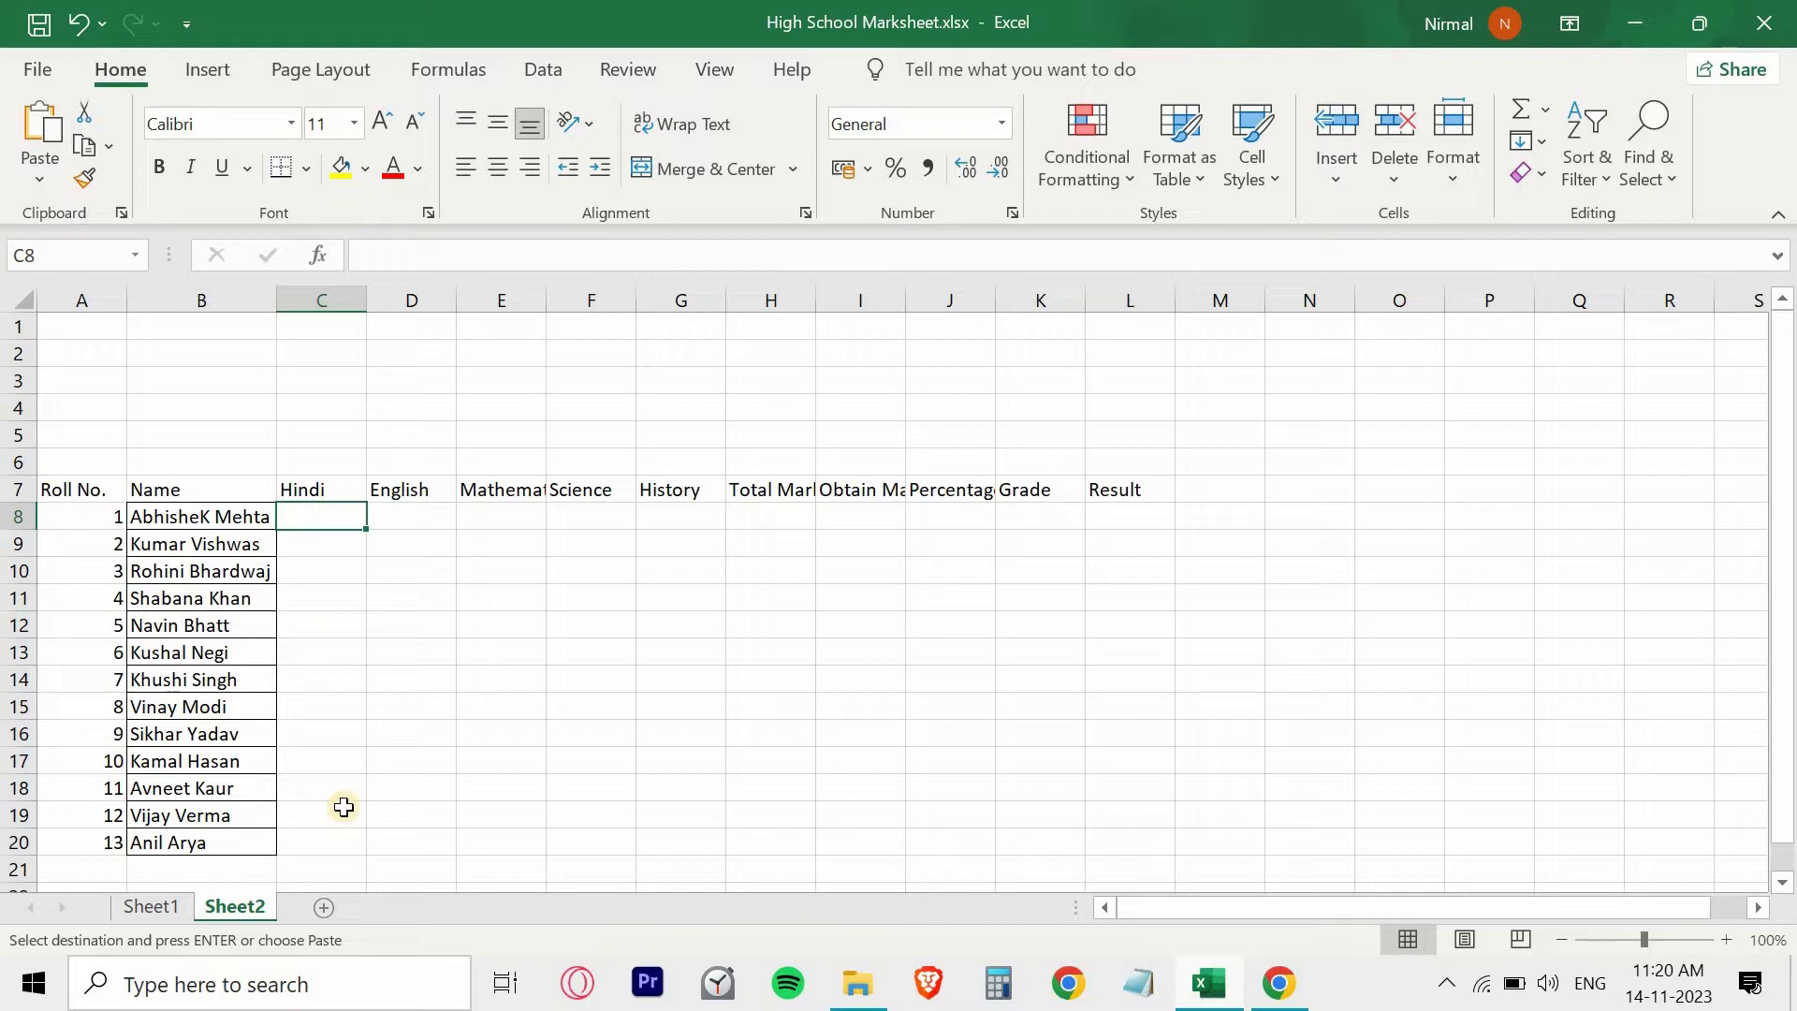
left_click(163, 906)
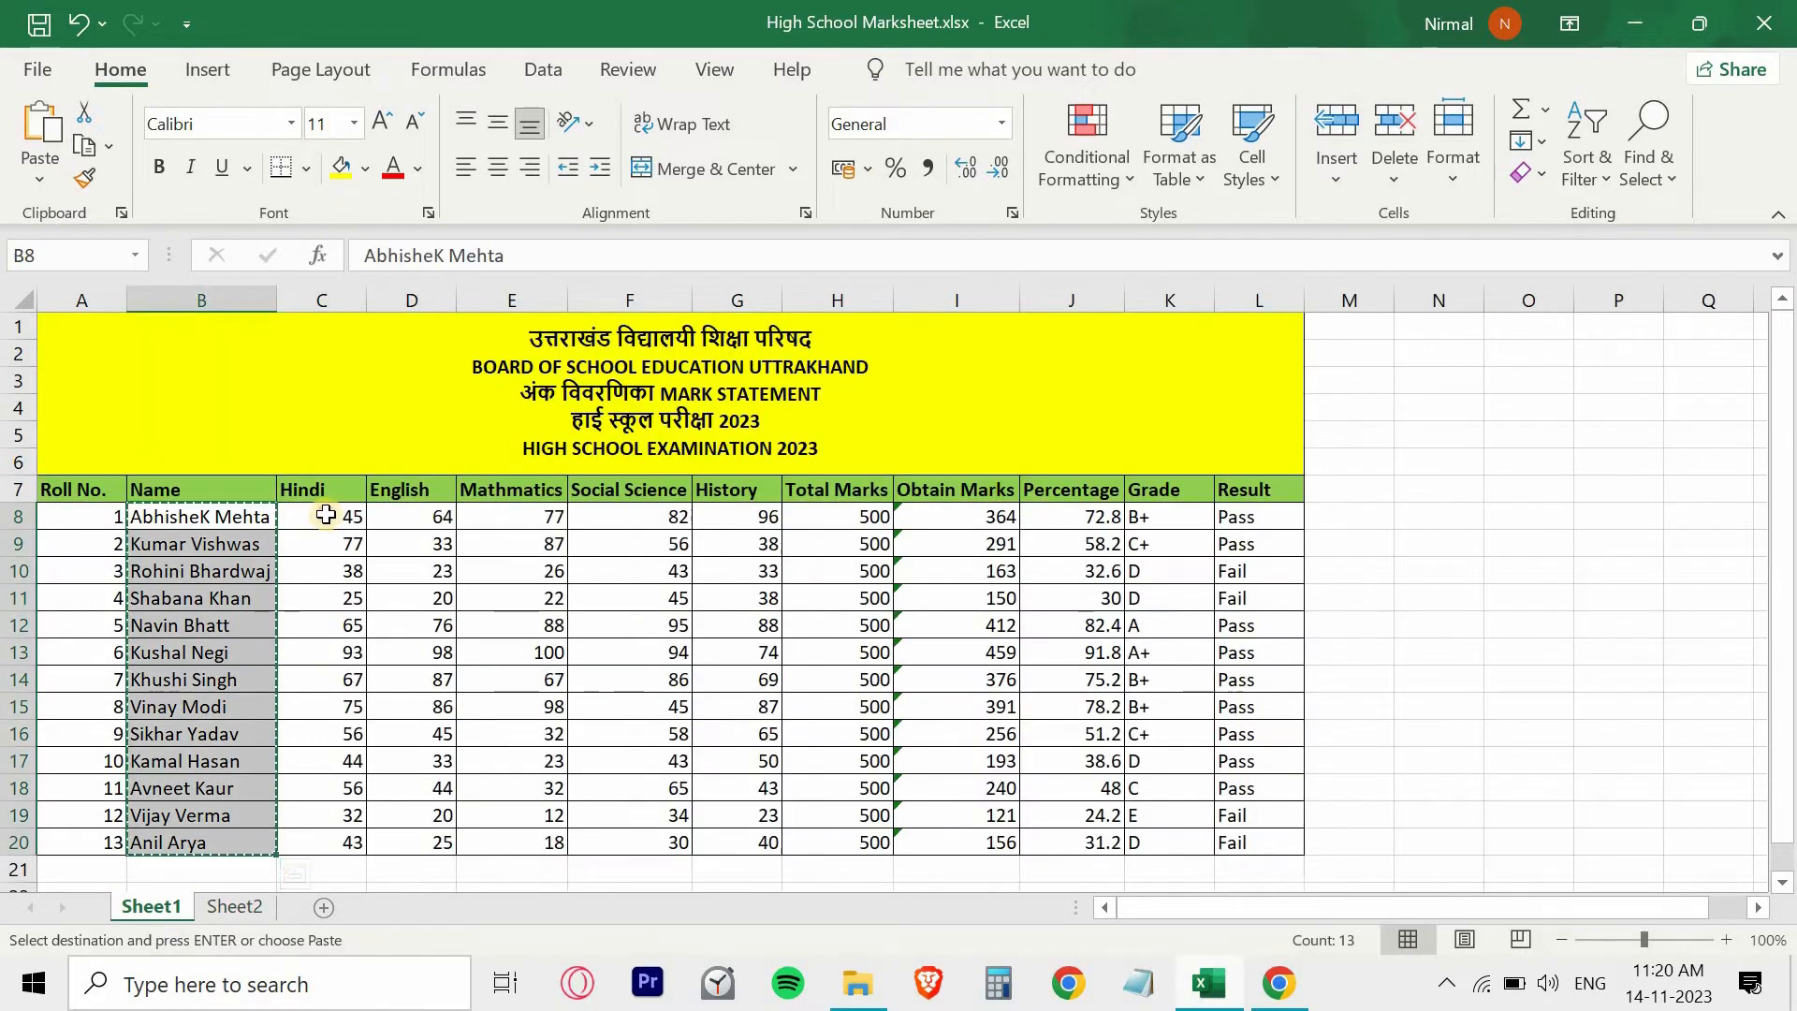
left_click_drag(342, 517, 747, 841)
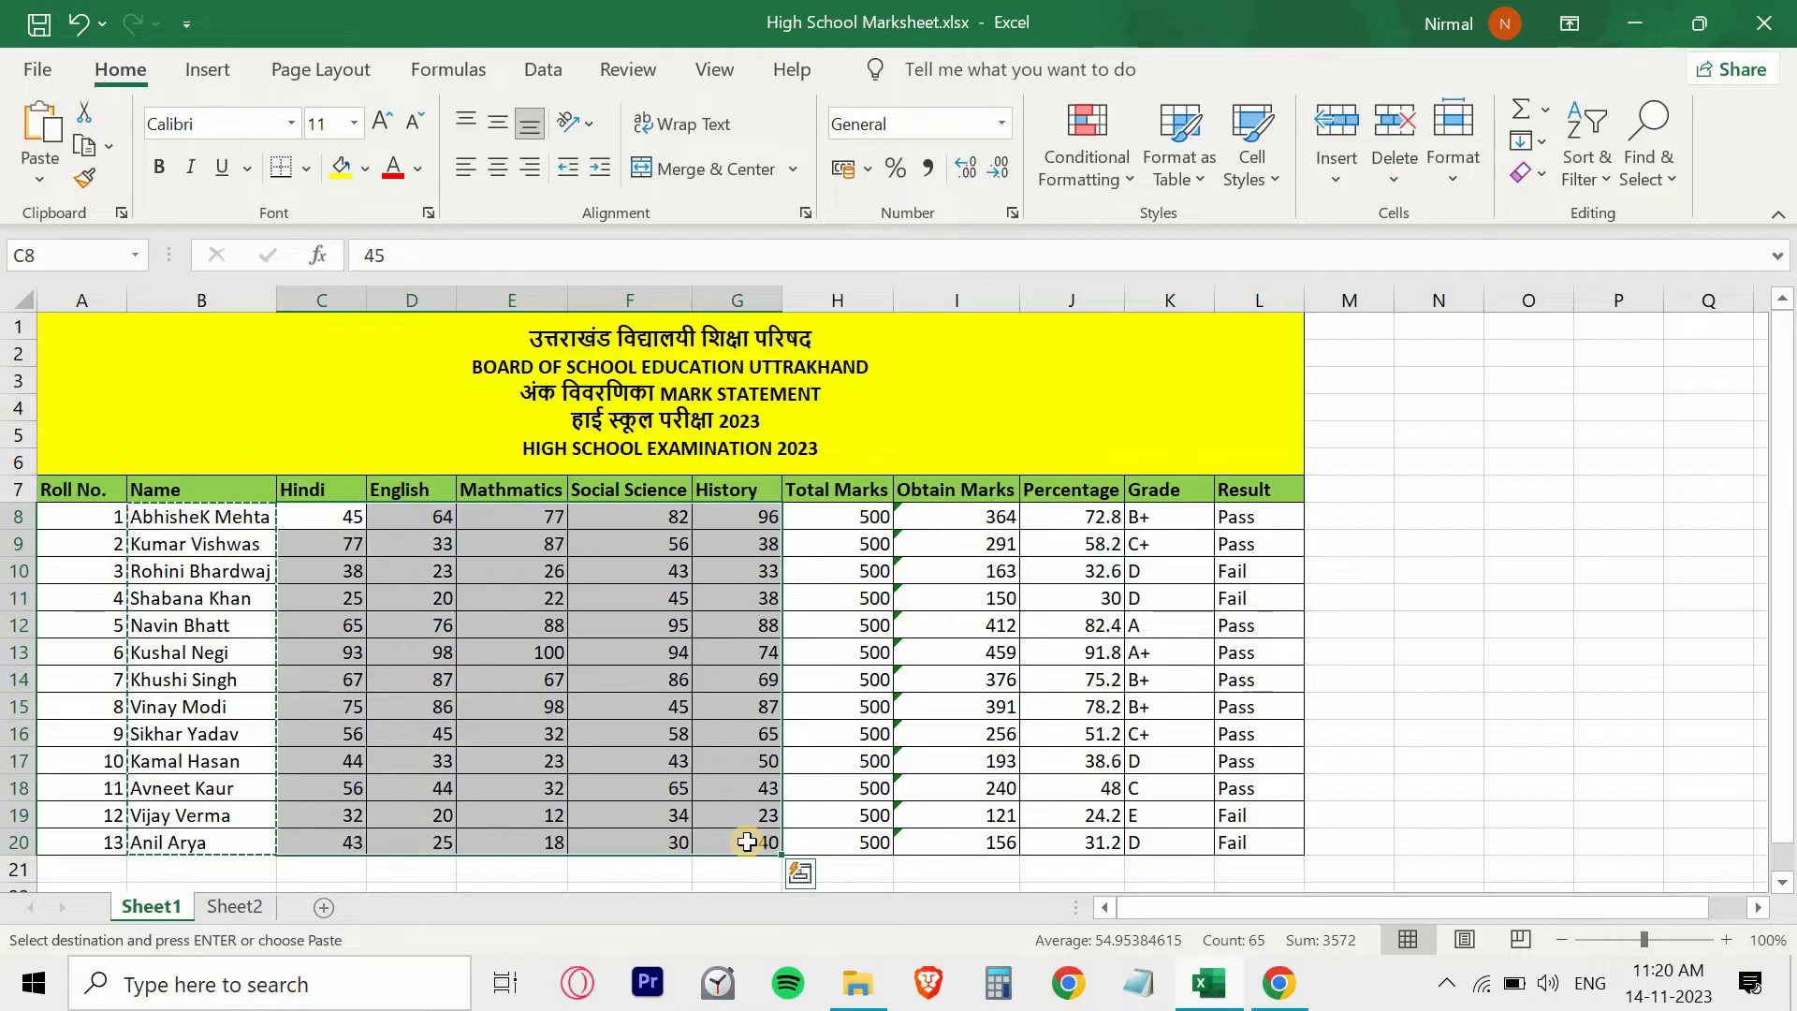
key("ctrl+c")
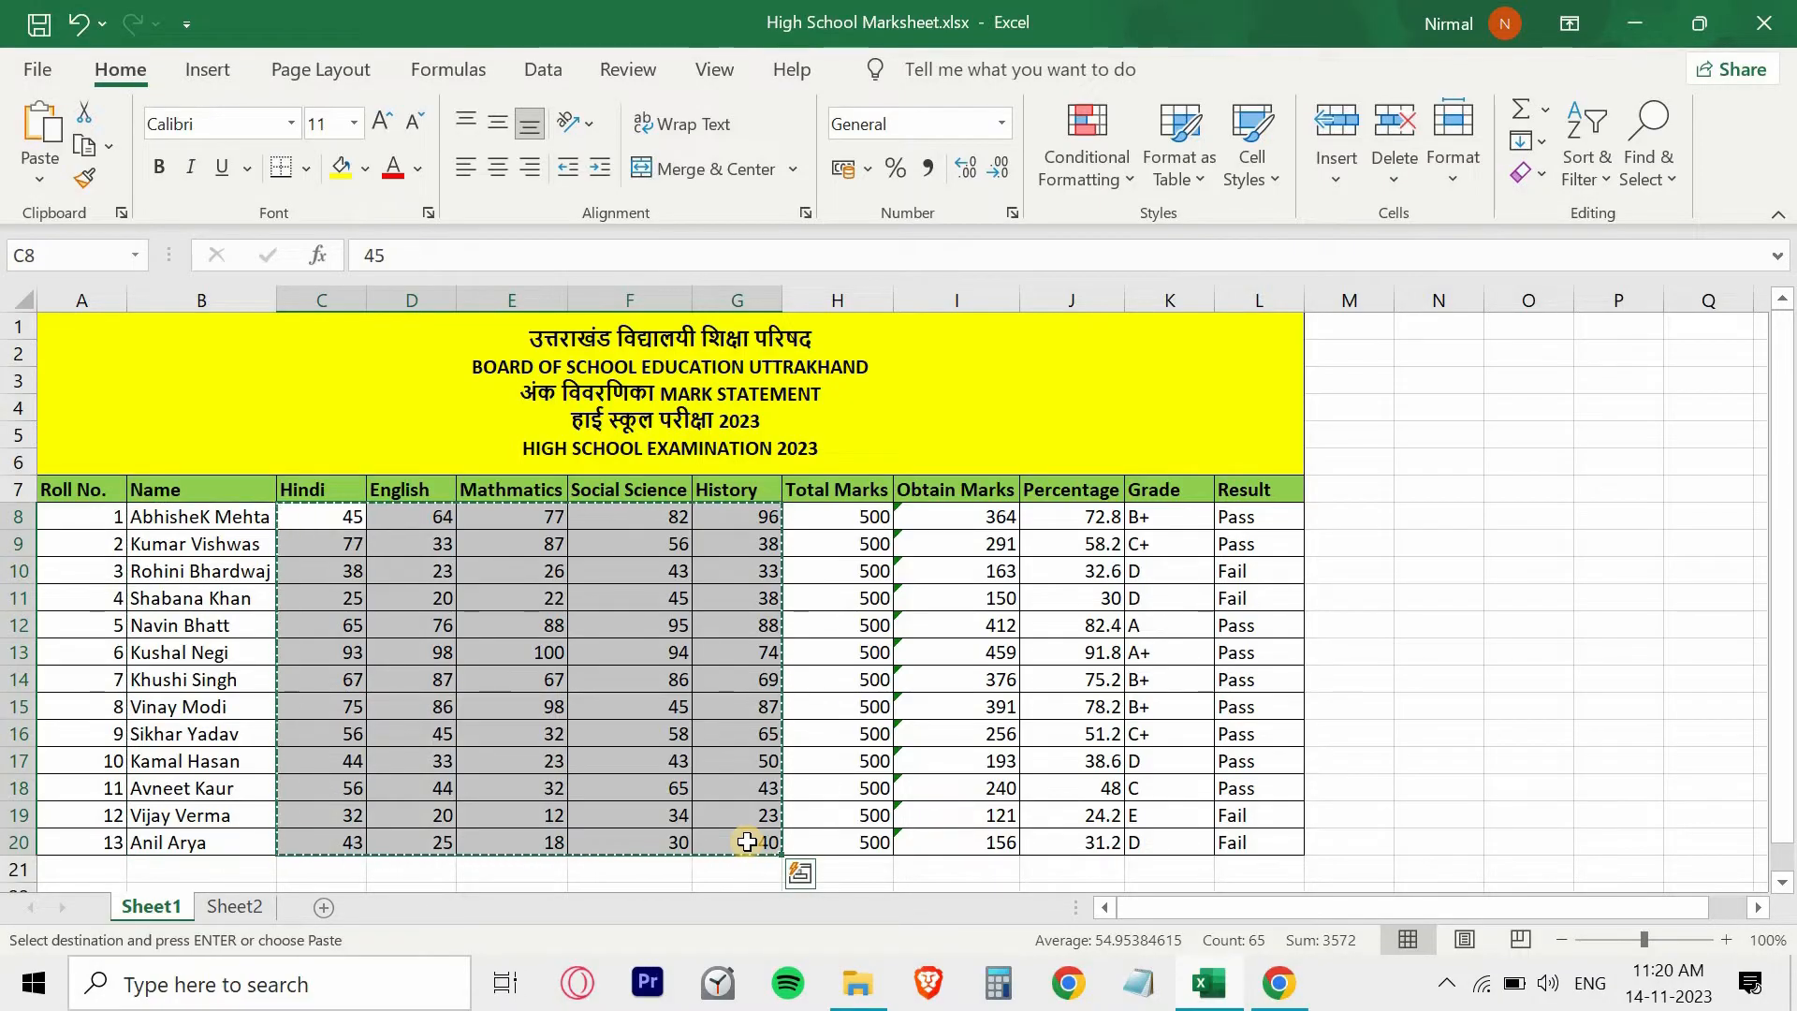
left_click(245, 908)
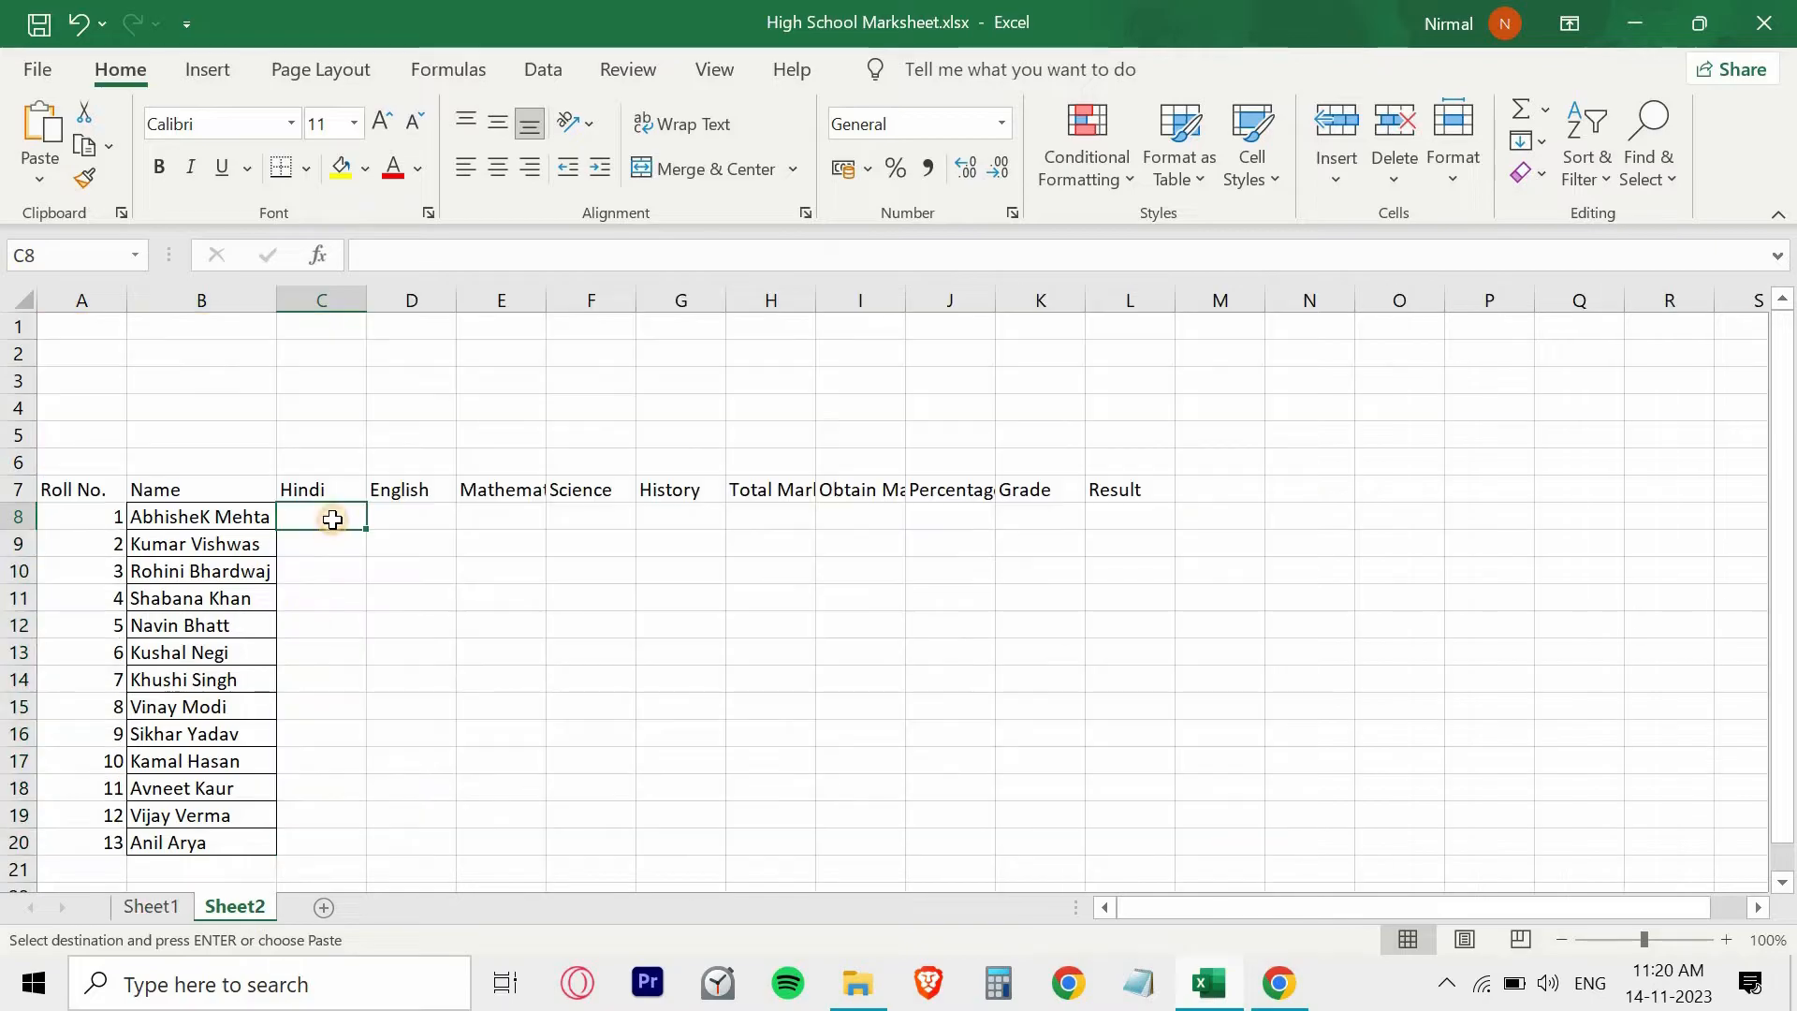
key("ctrl+v")
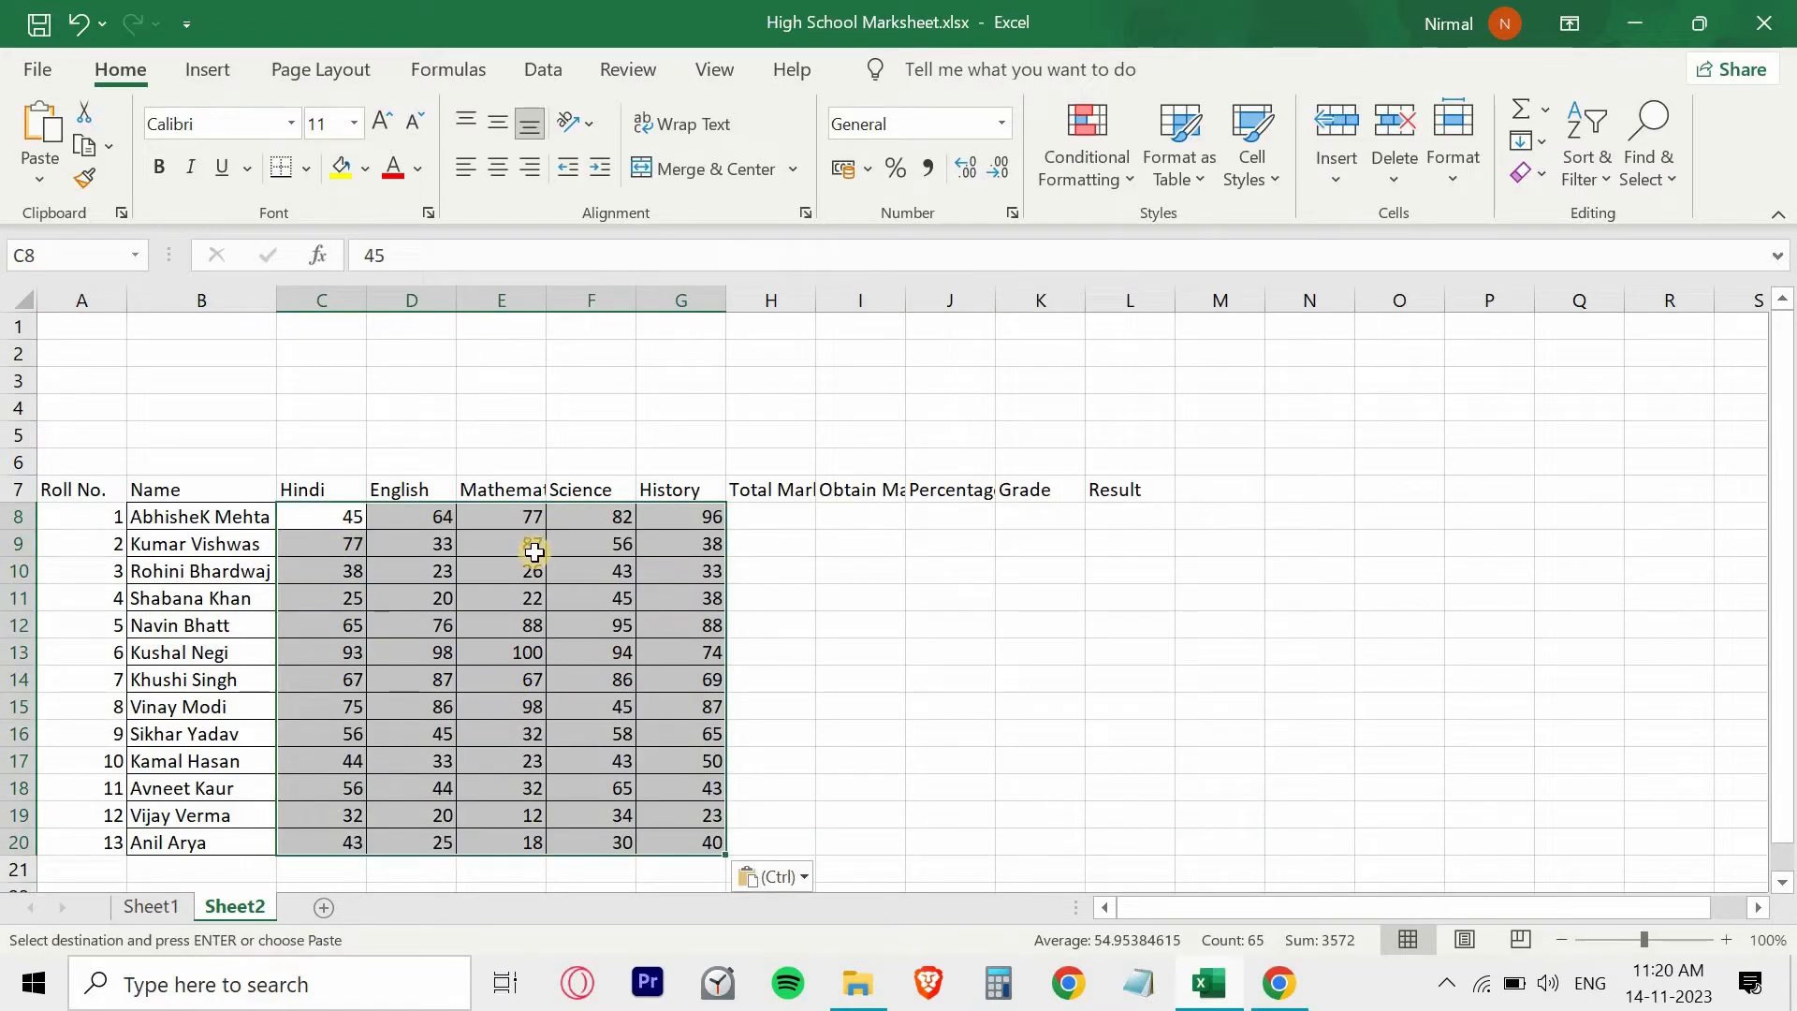
left_click(784, 510)
left_click(786, 482)
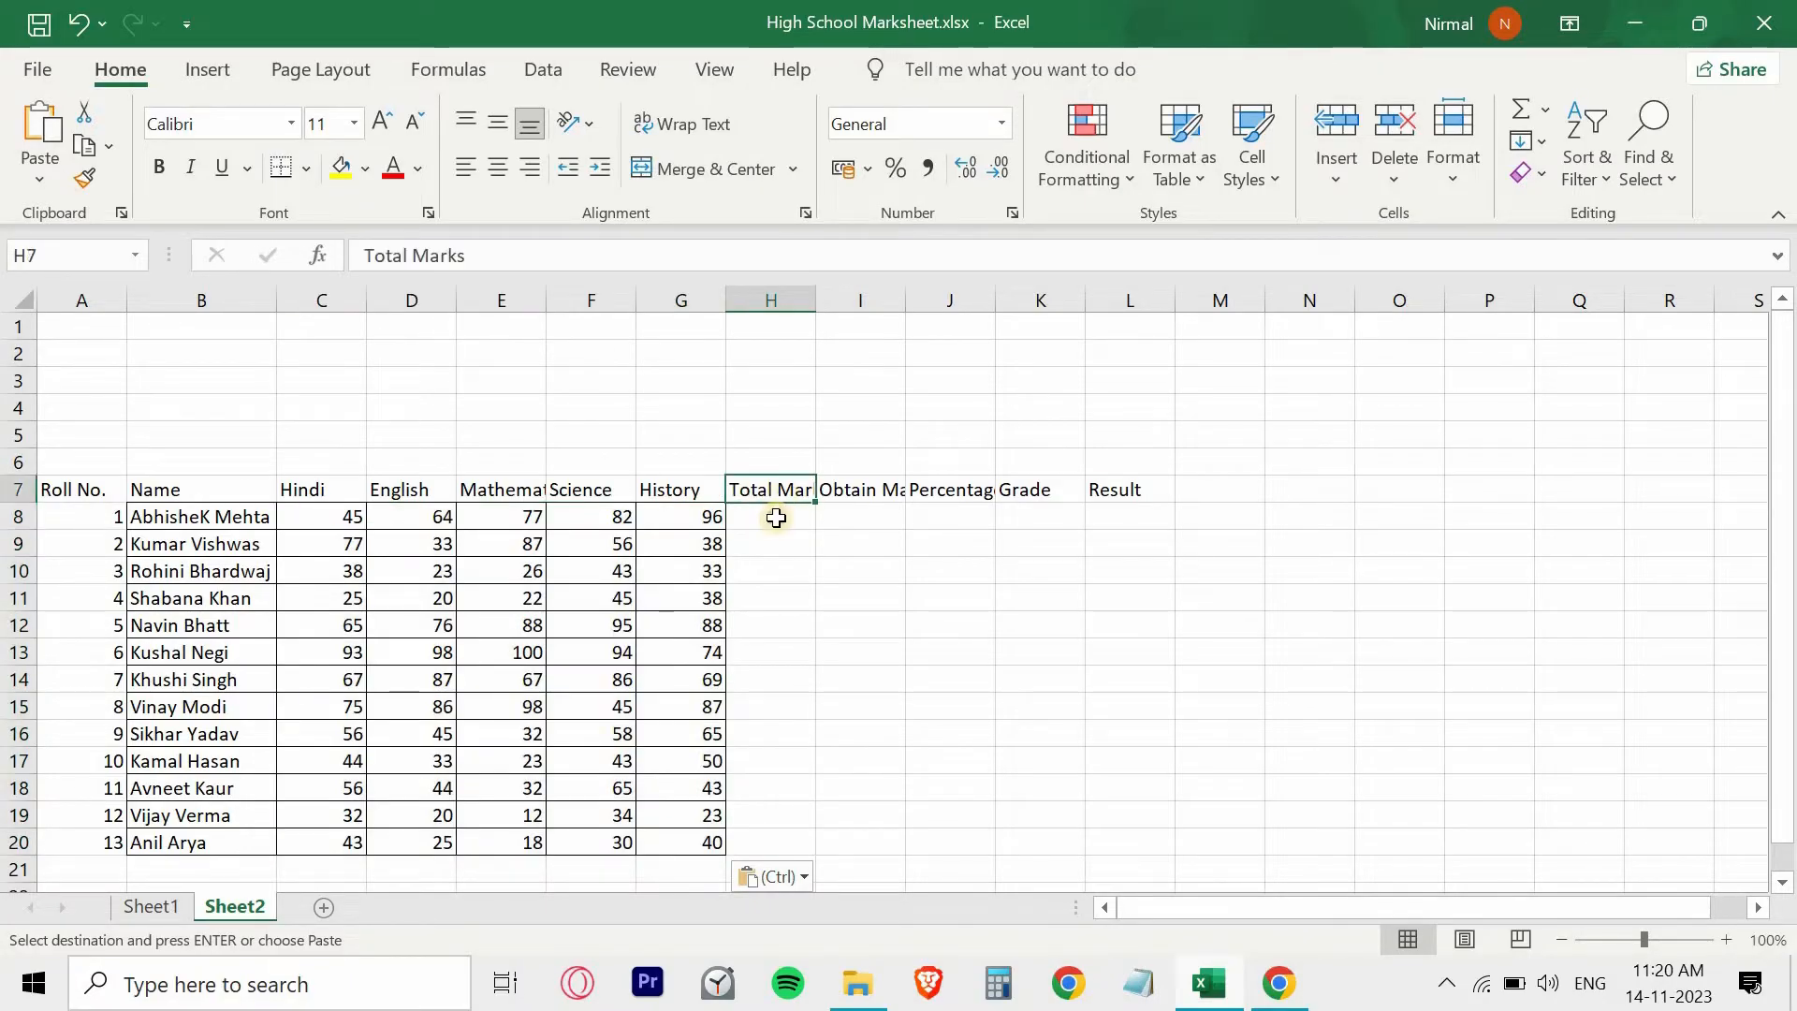
- Enter 500 as the total marks in H8 and fill it down to H20
left_click(776, 517)
type("500")
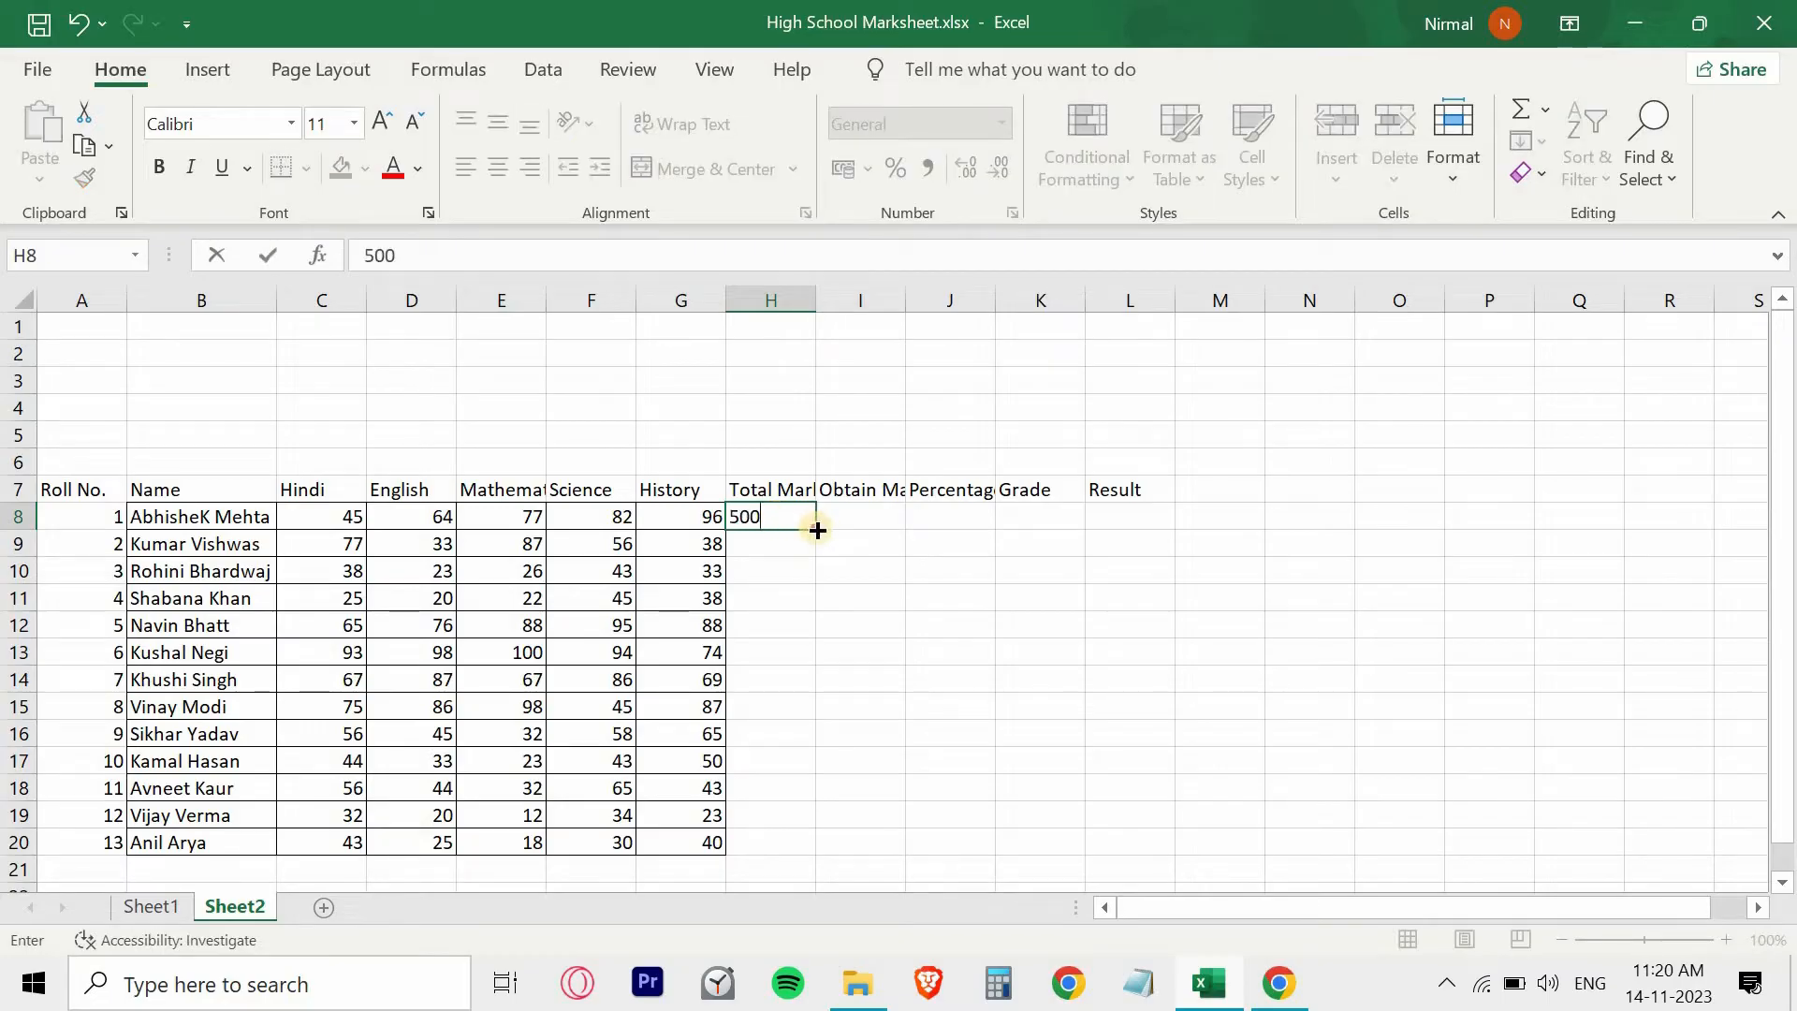
left_click_drag(815, 530, 823, 854)
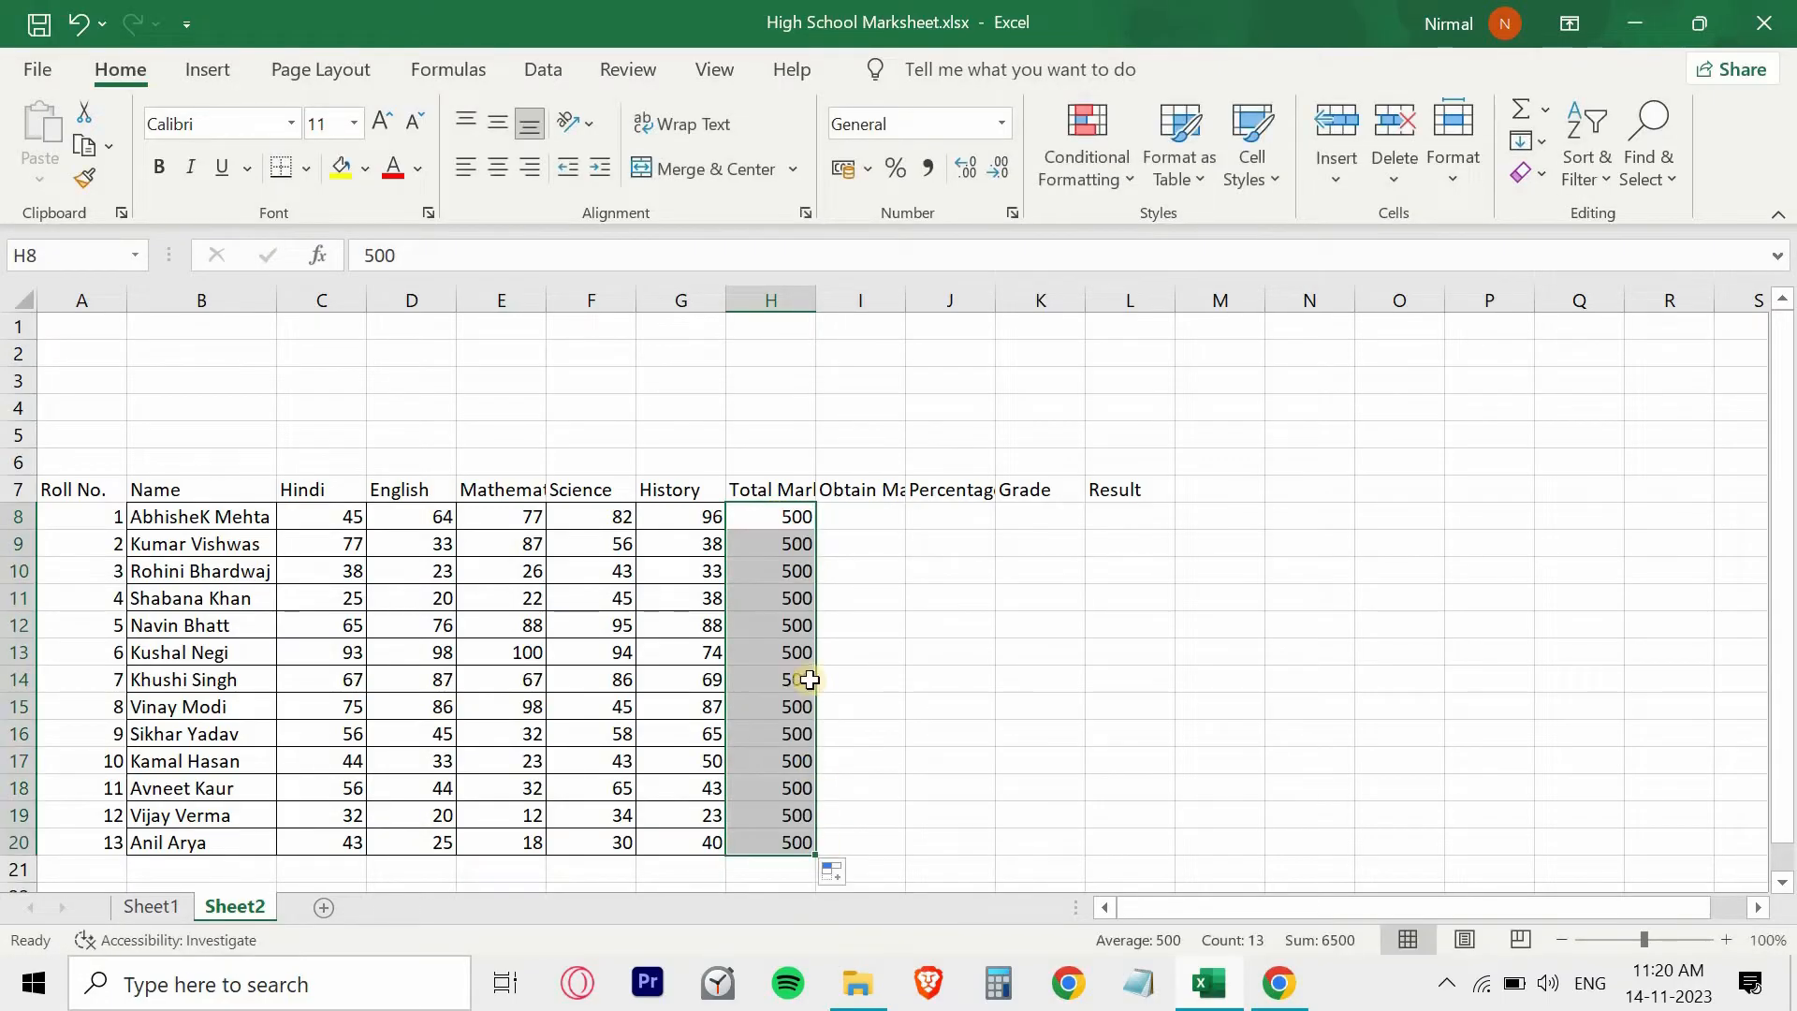
- Enter the formula =SUM(C8:G8) in I8 to total the first student's obtained marks across the five subjects
left_click(855, 517)
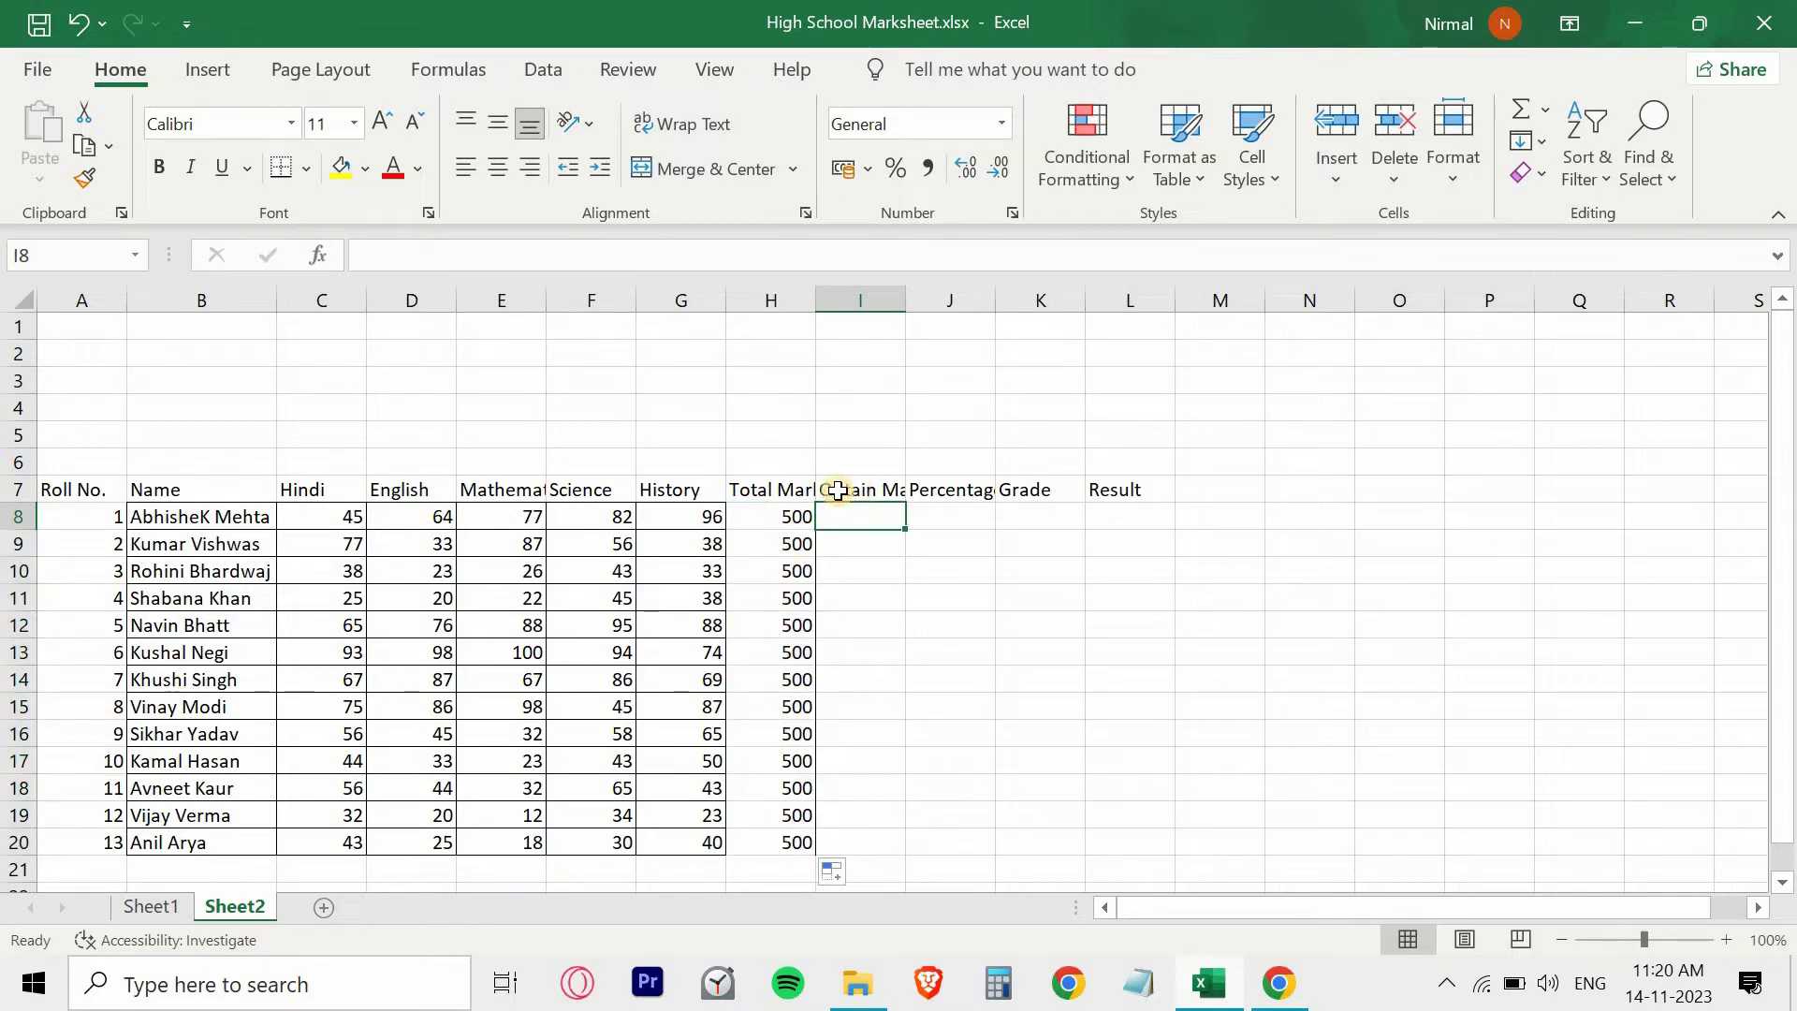
left_click(837, 490)
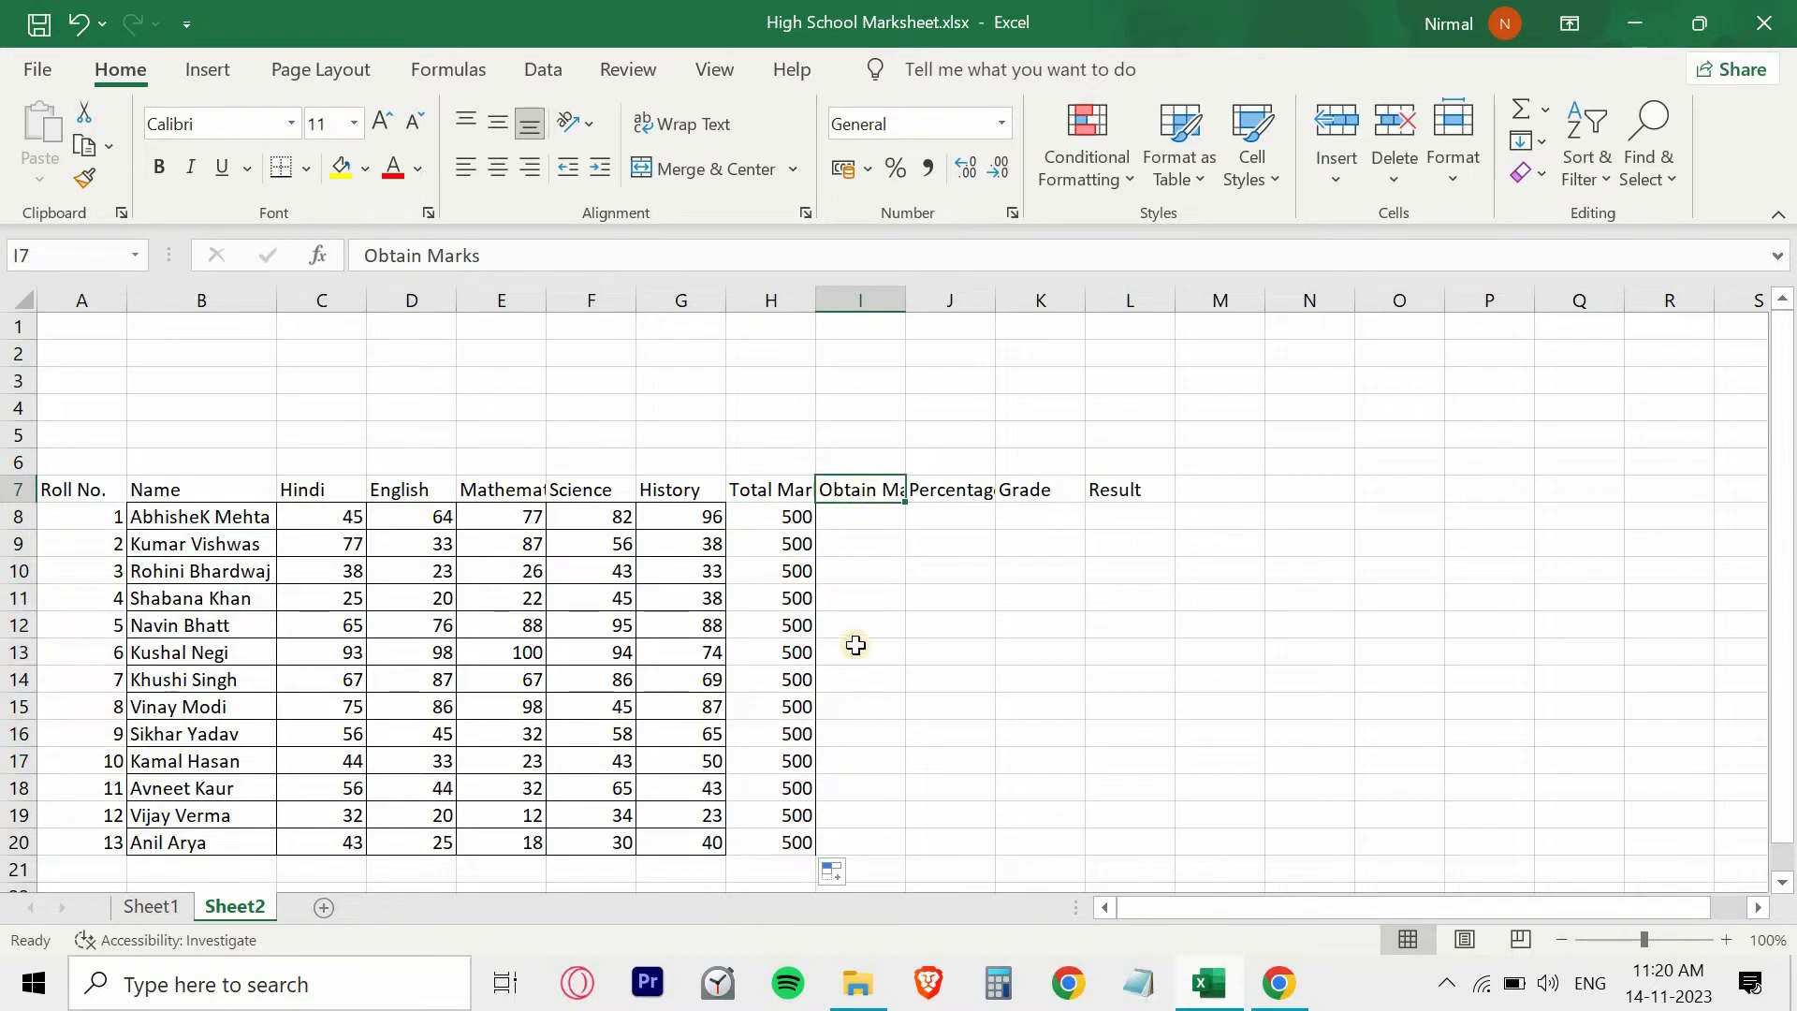
left_click(860, 515)
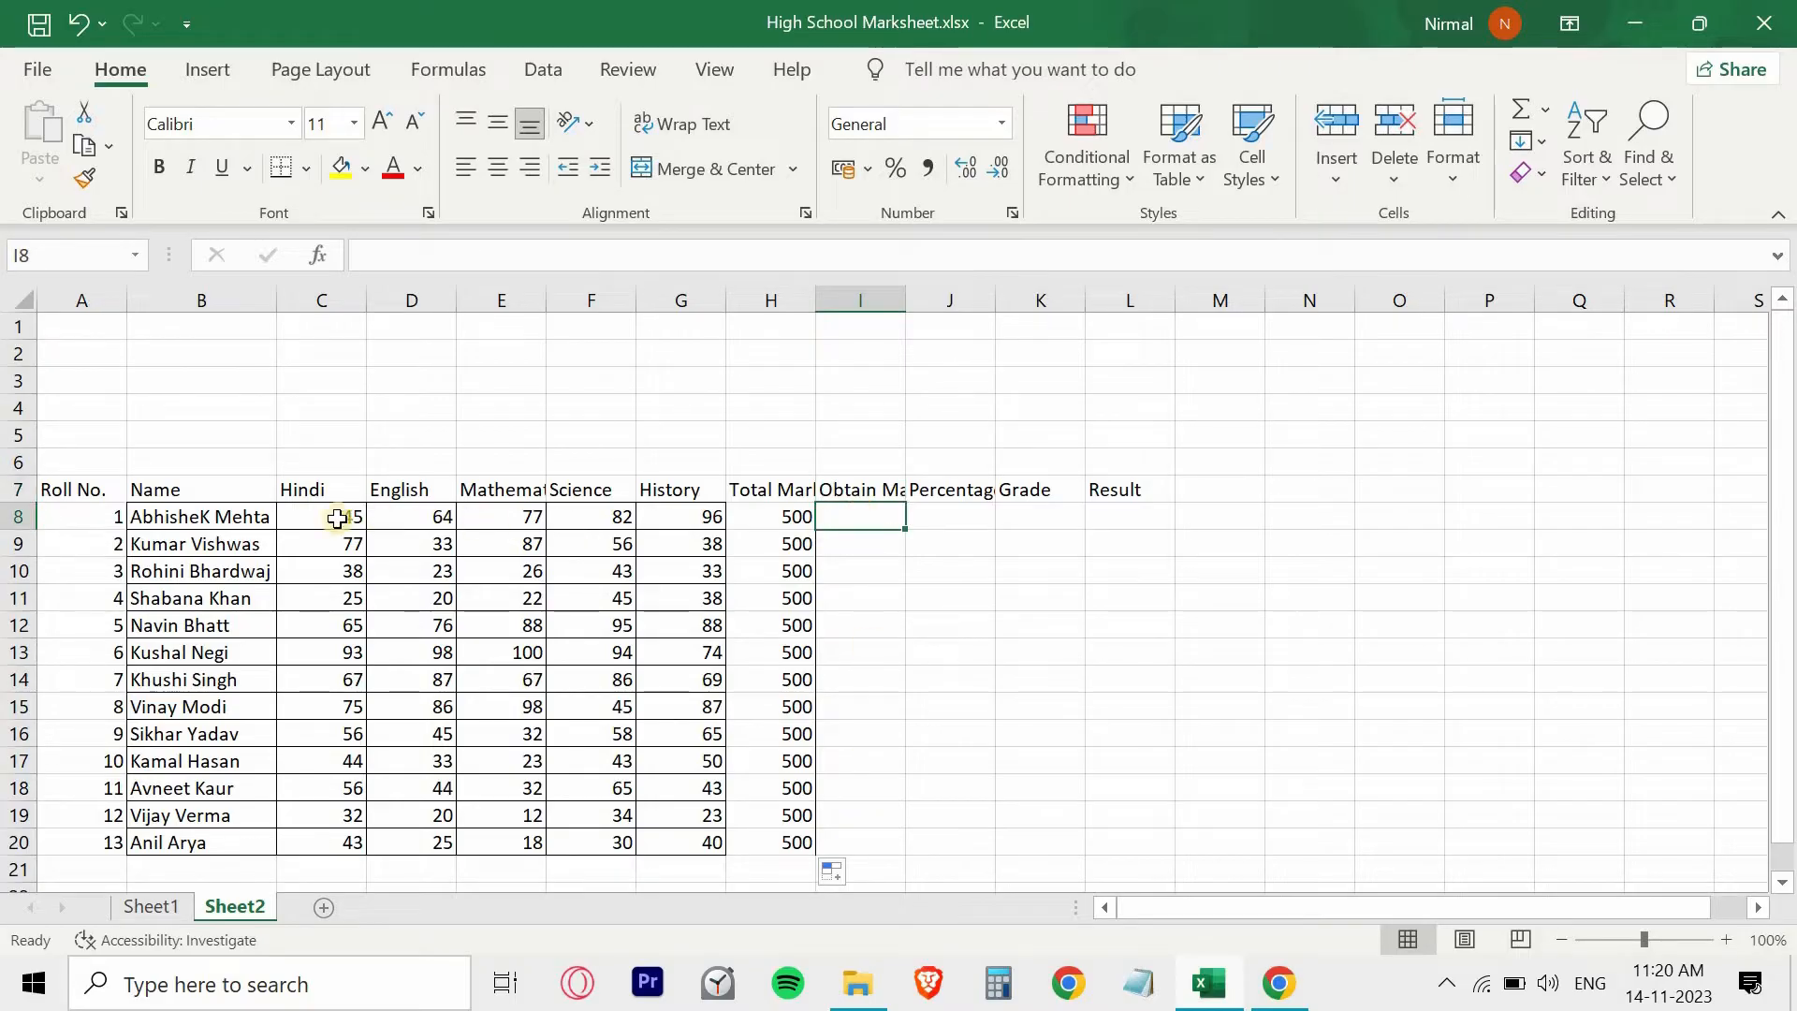
left_click_drag(339, 515, 663, 518)
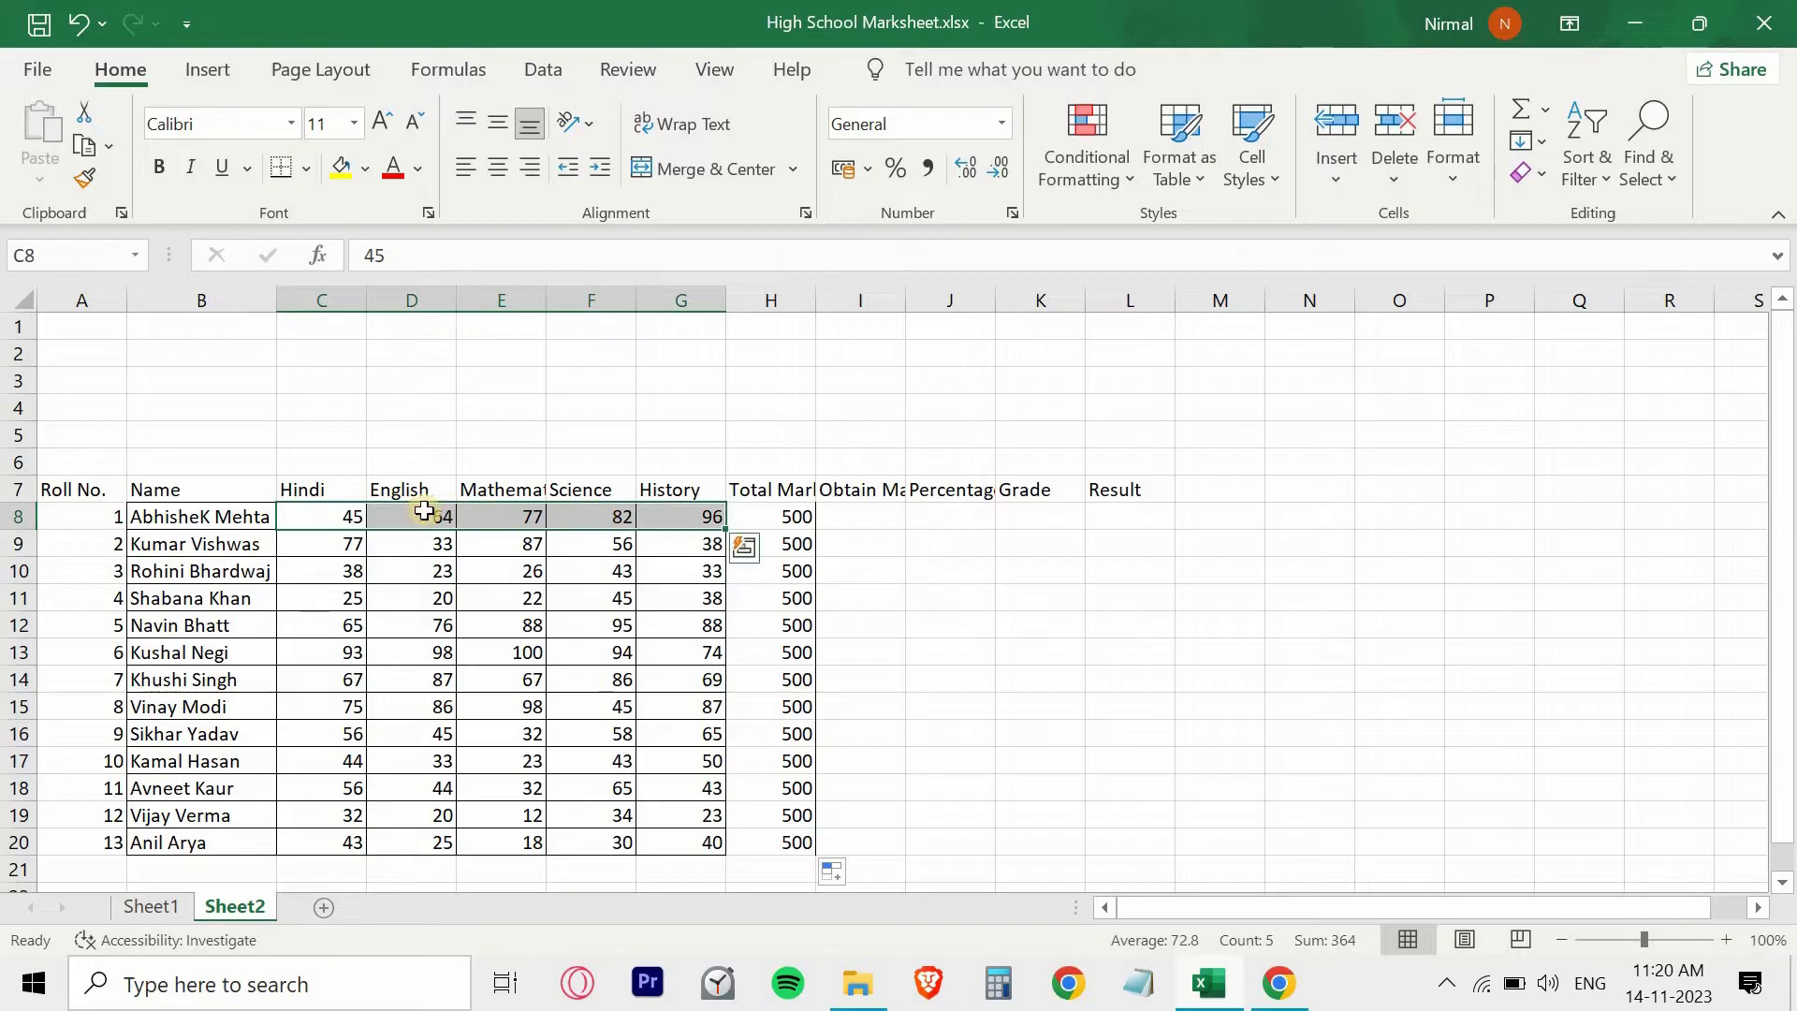
left_click(843, 519)
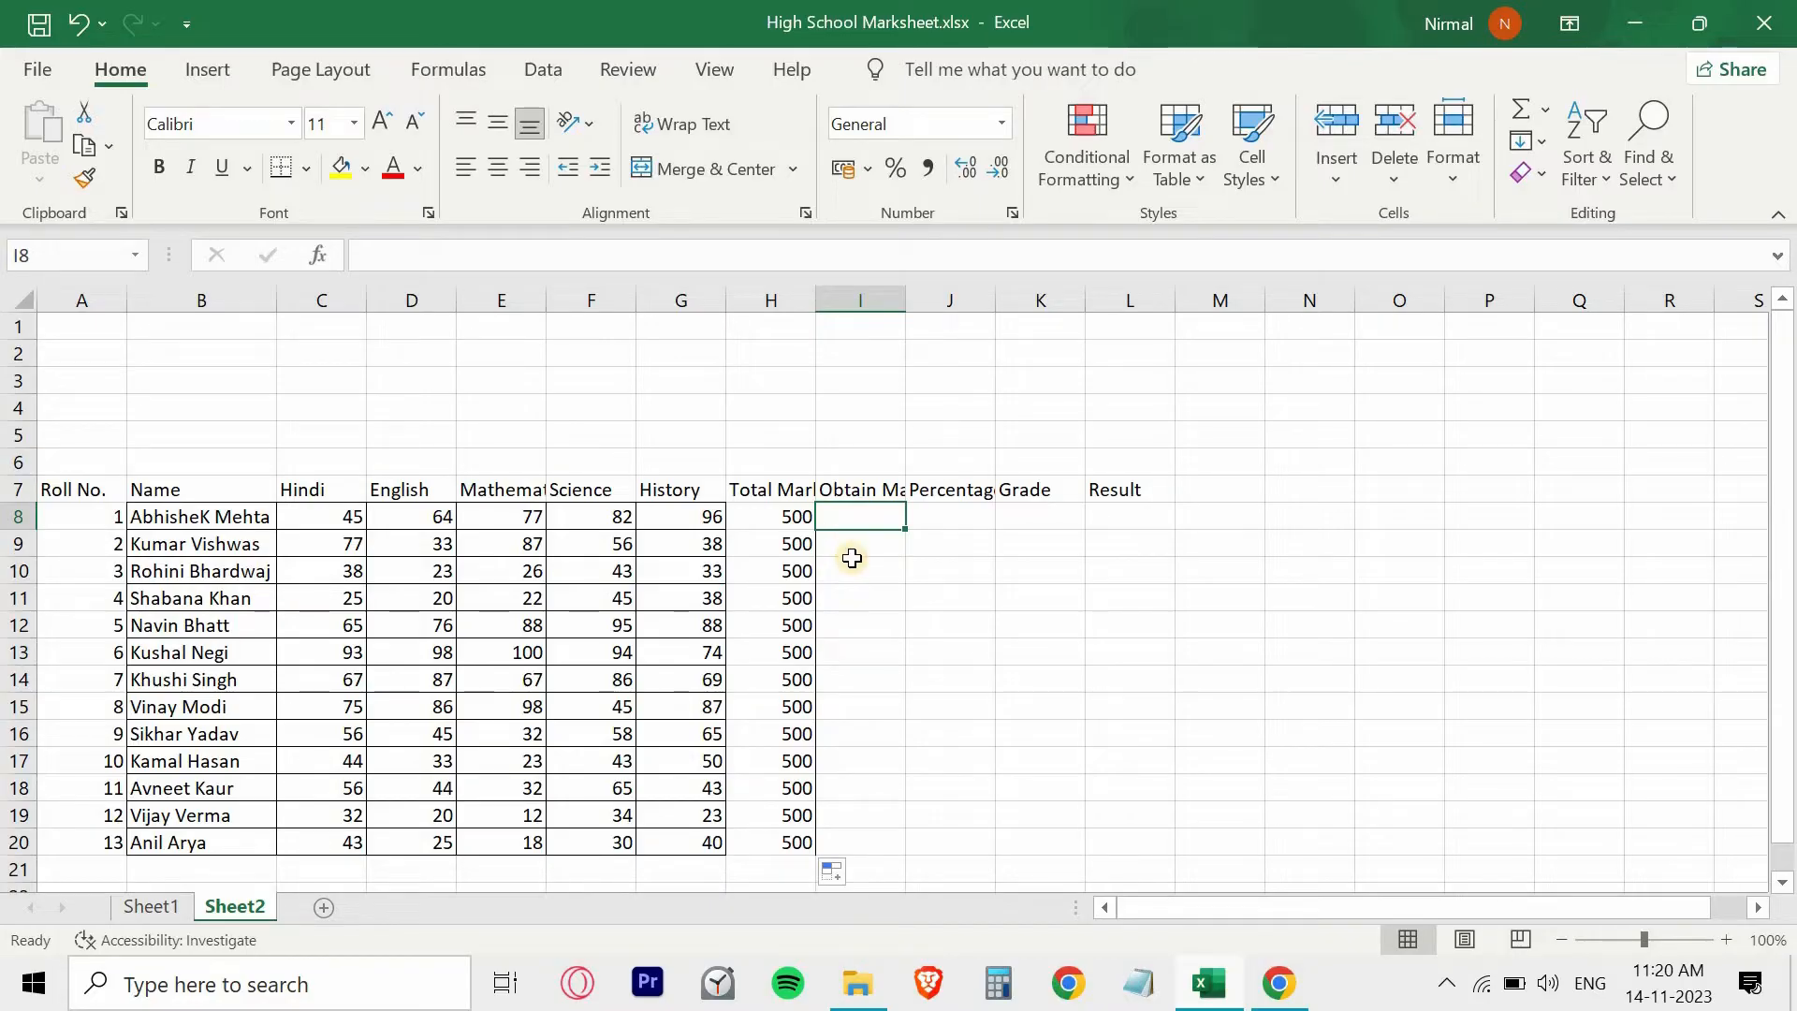
type("=")
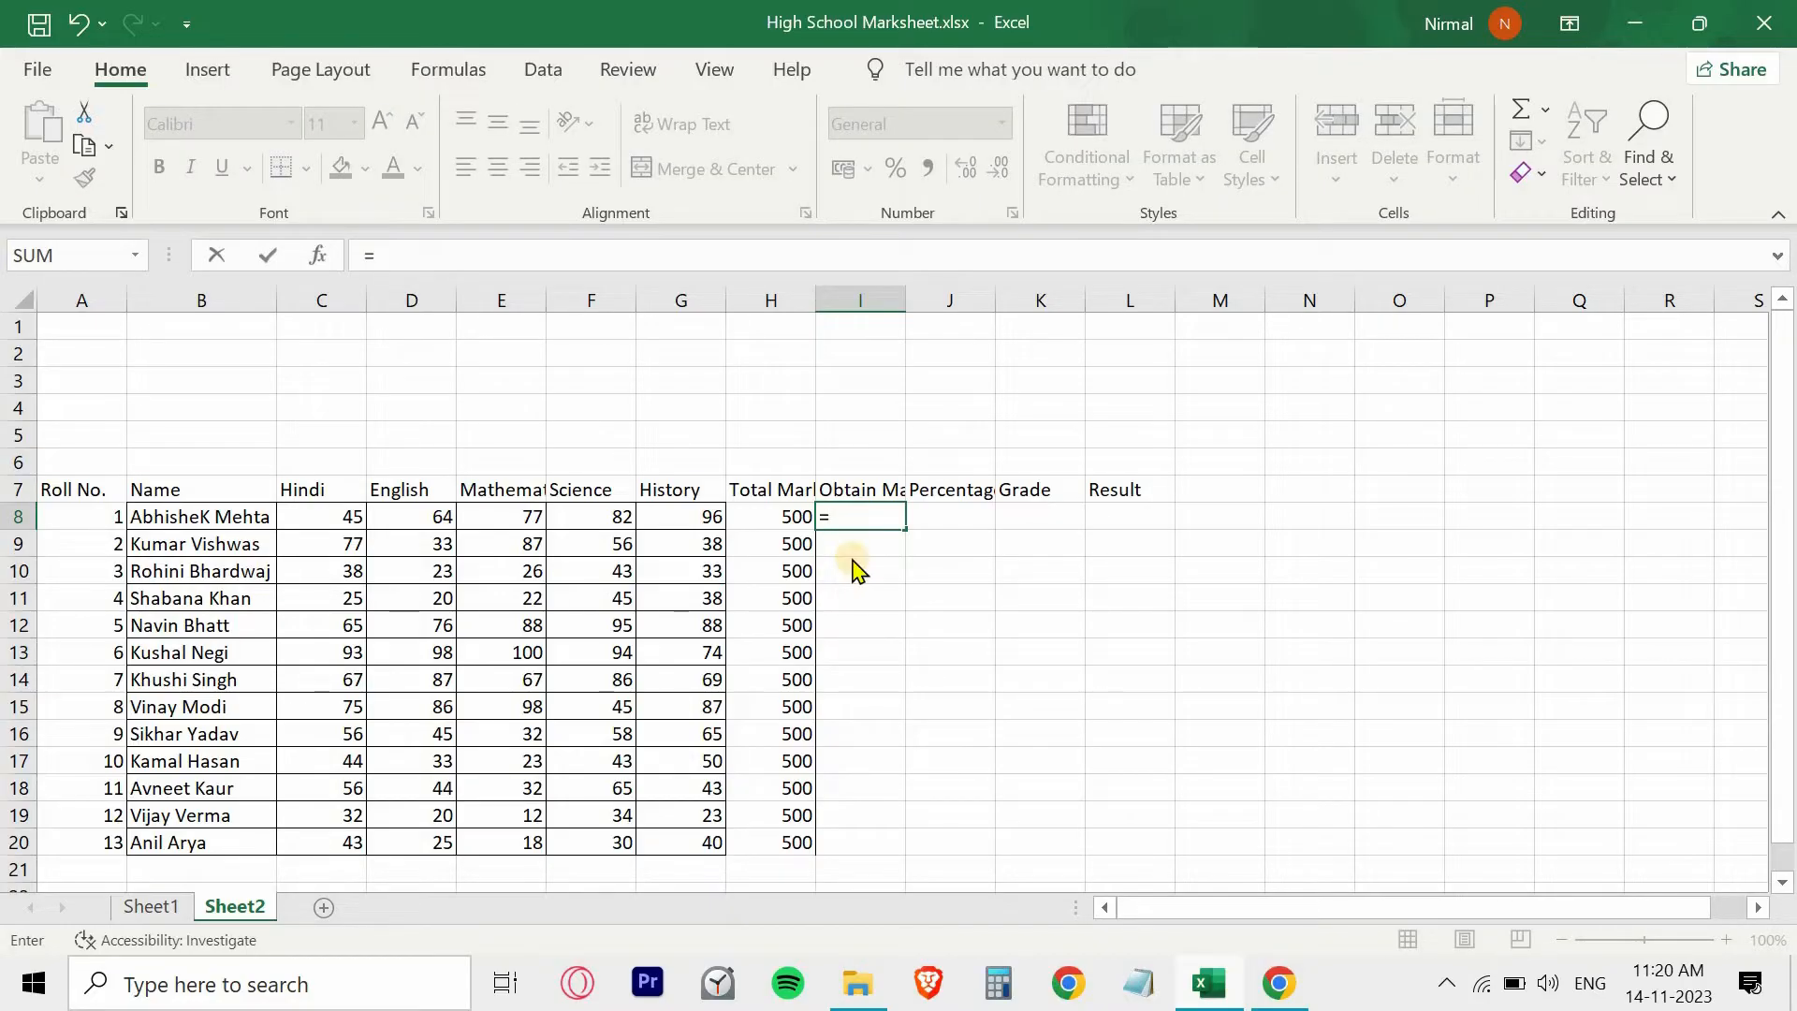
type("sum")
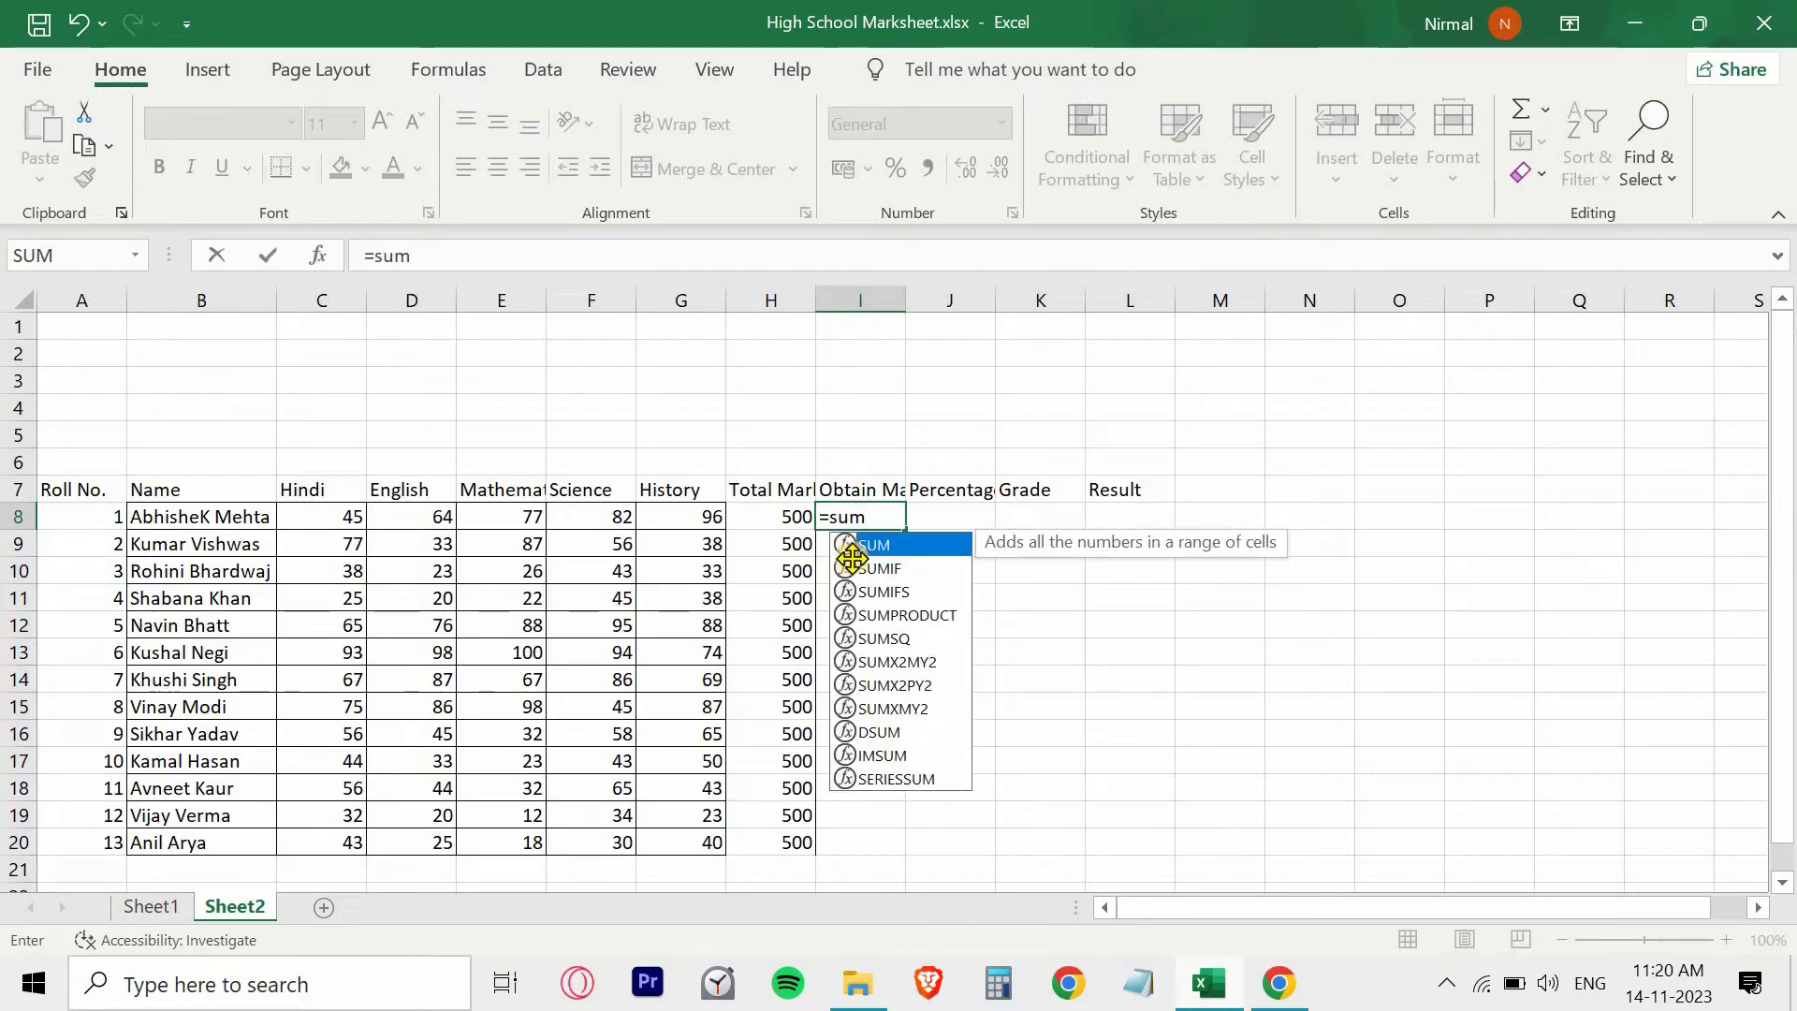
double_click(855, 547)
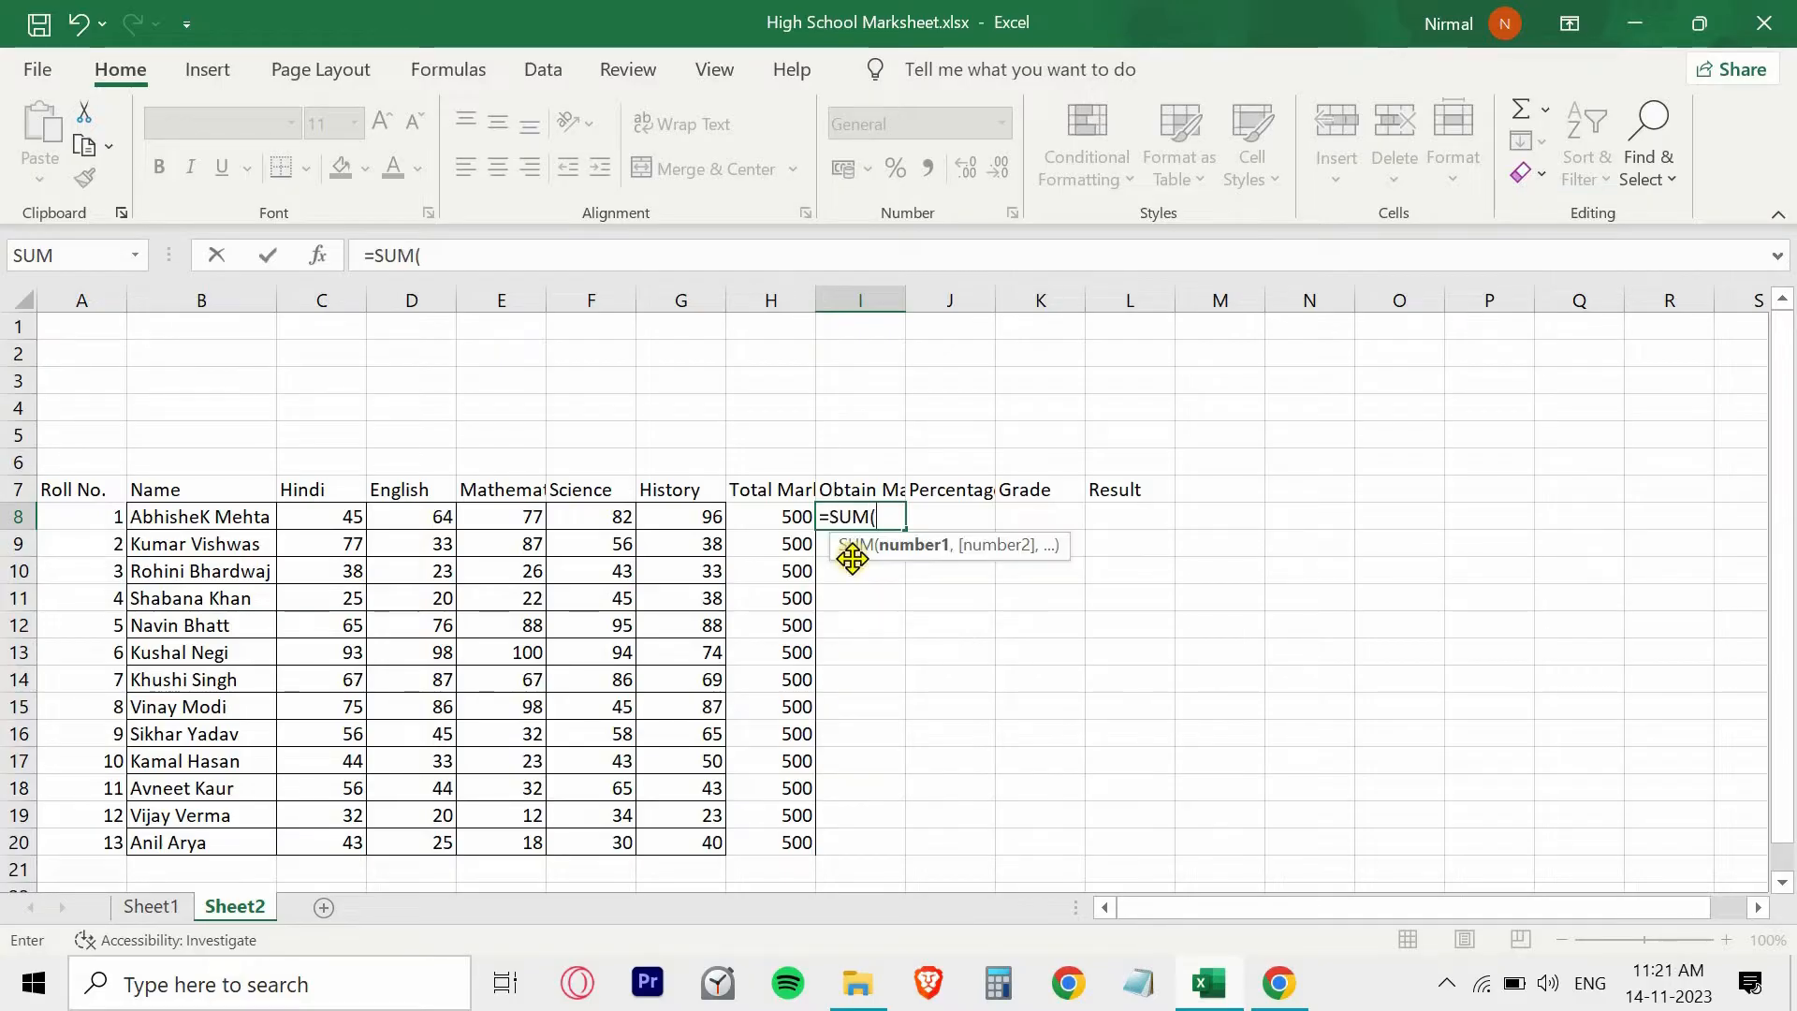
left_click(321, 516)
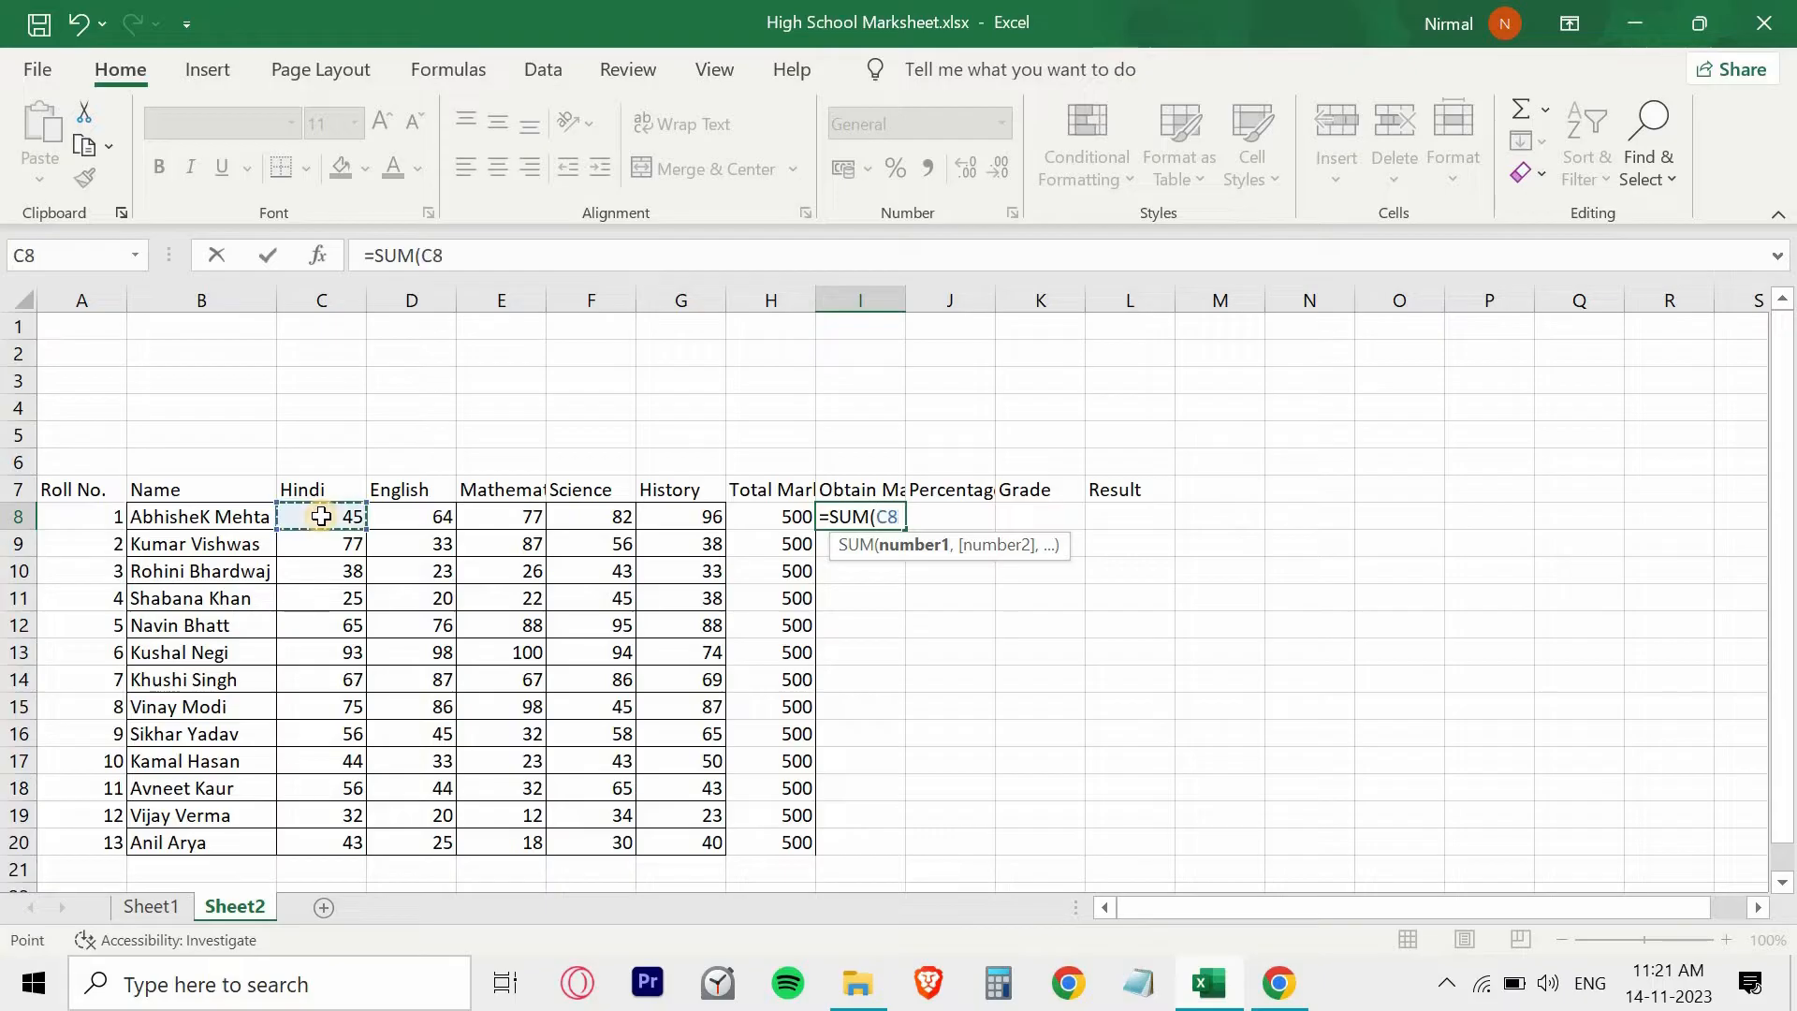
key("F8")
left_click(677, 517)
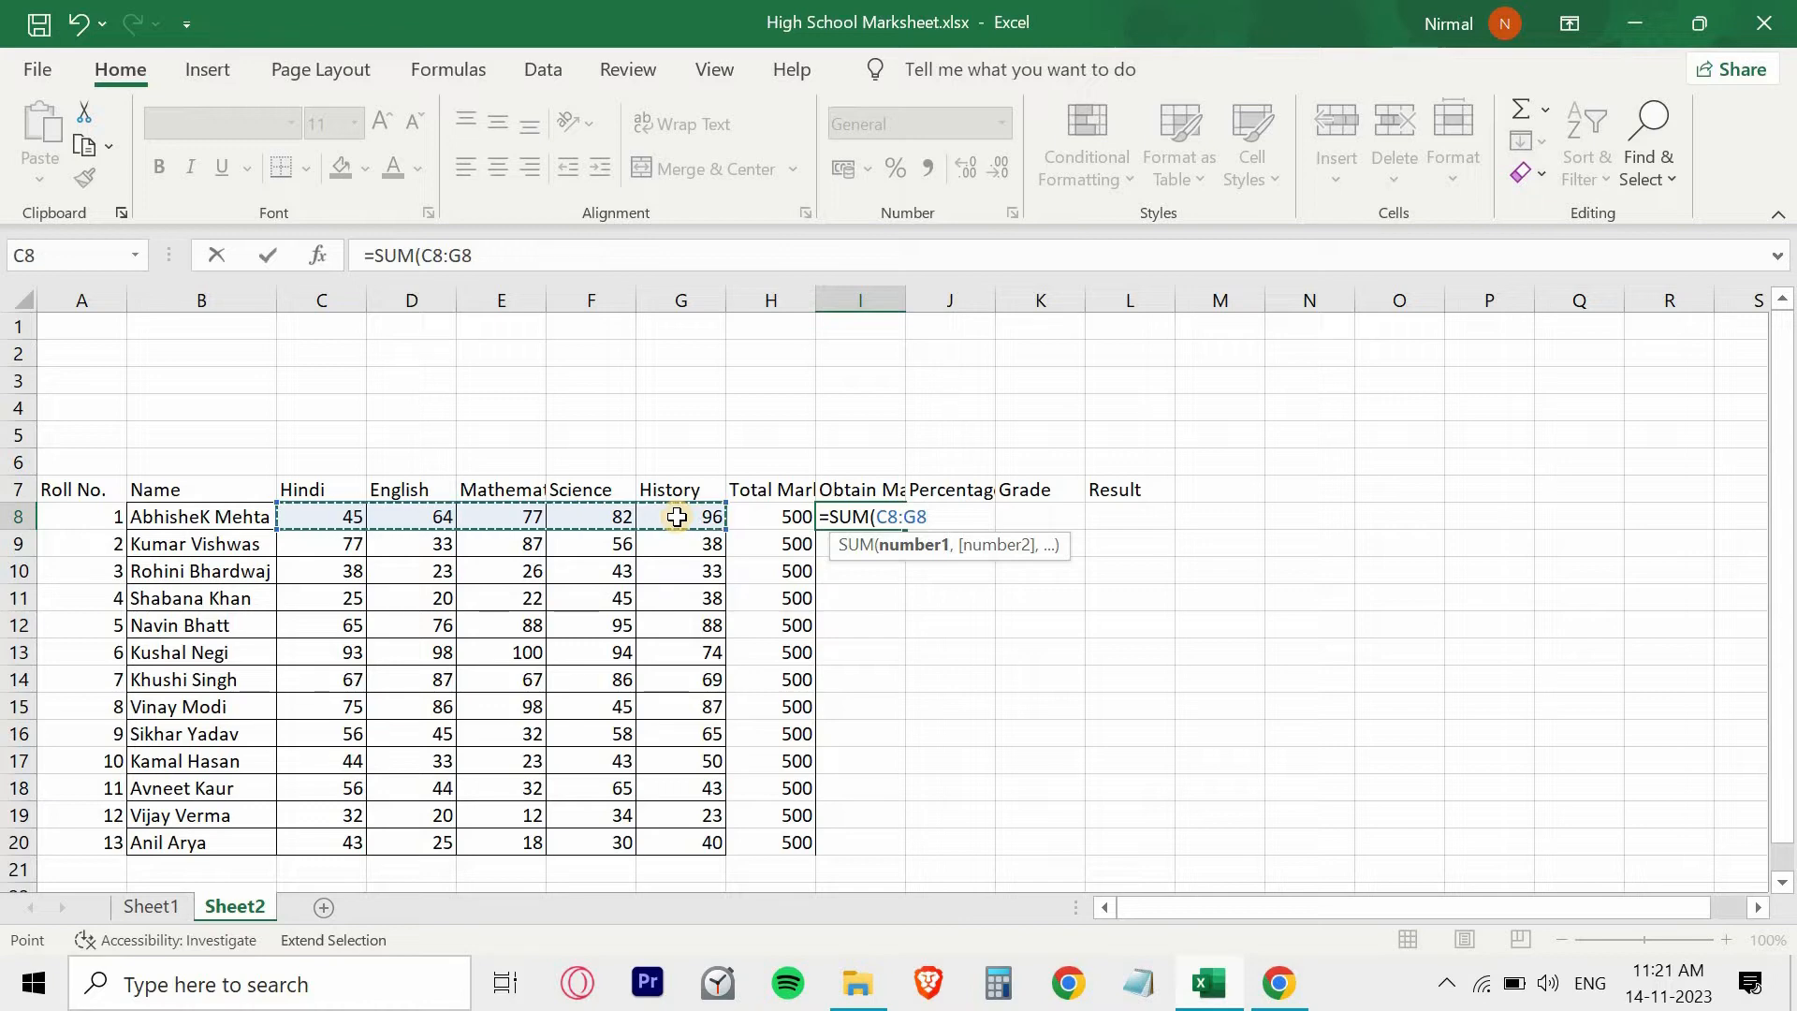
type(")")
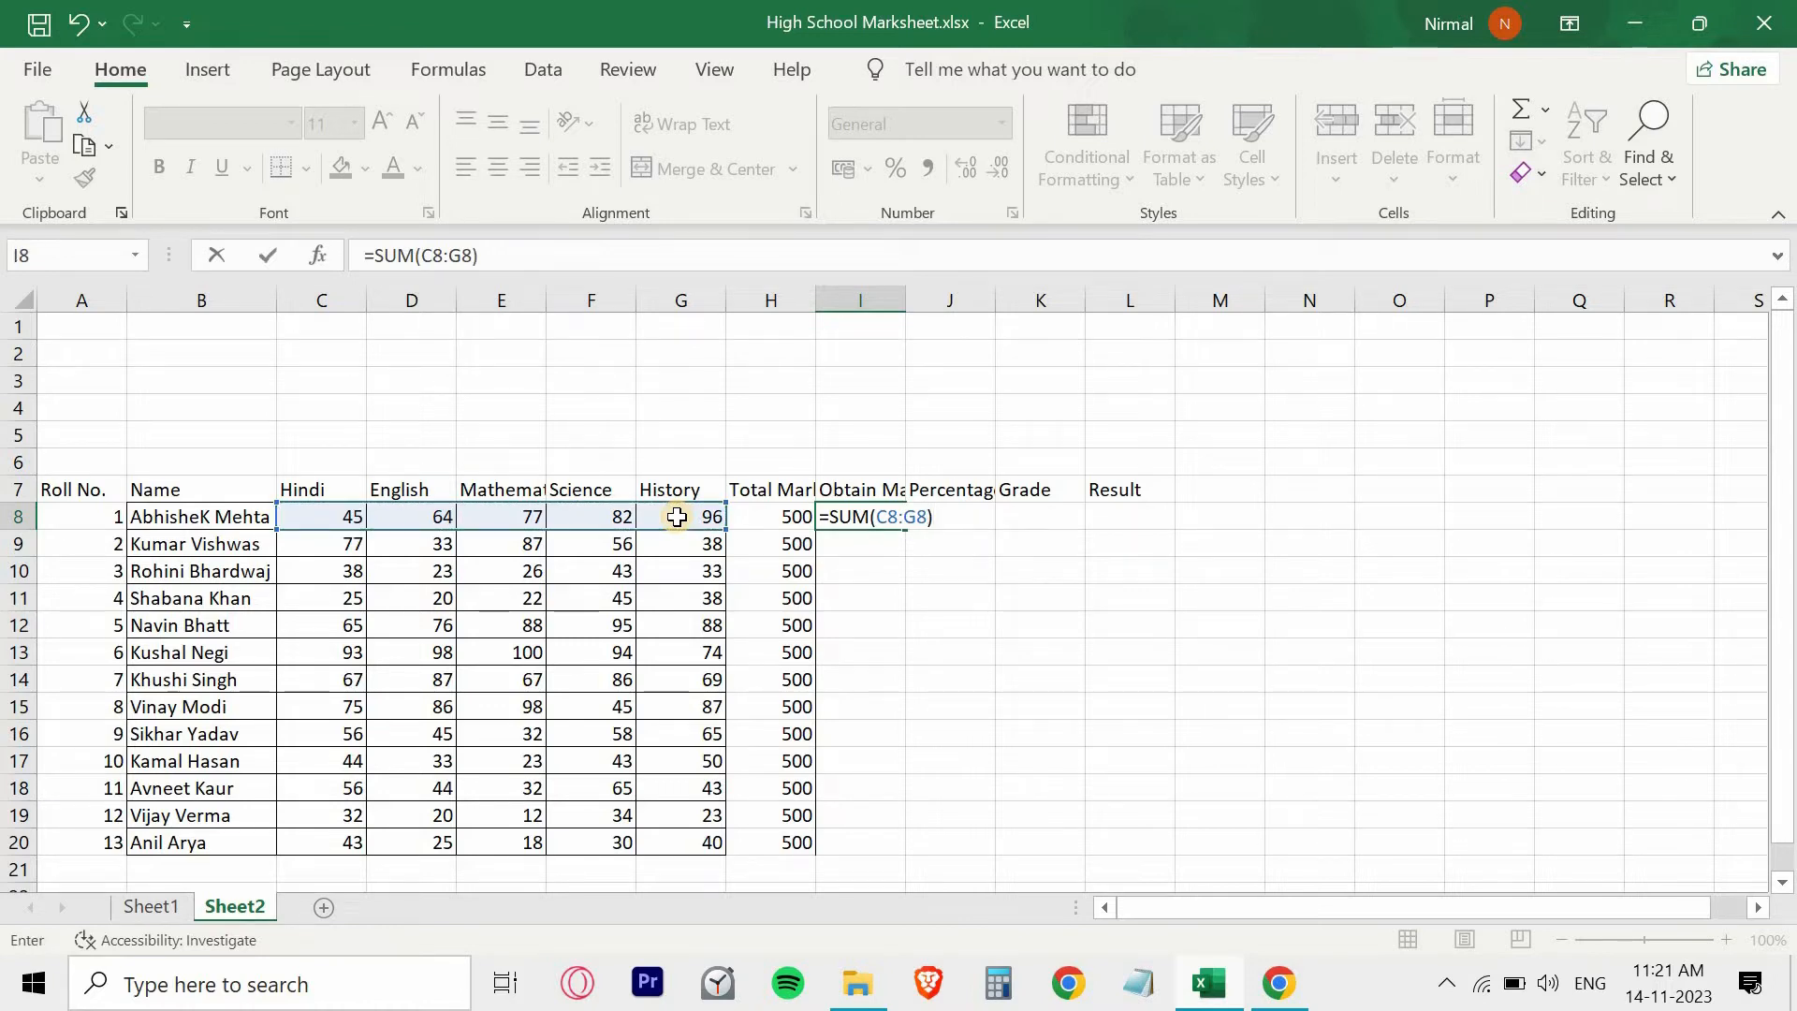
key("Return")
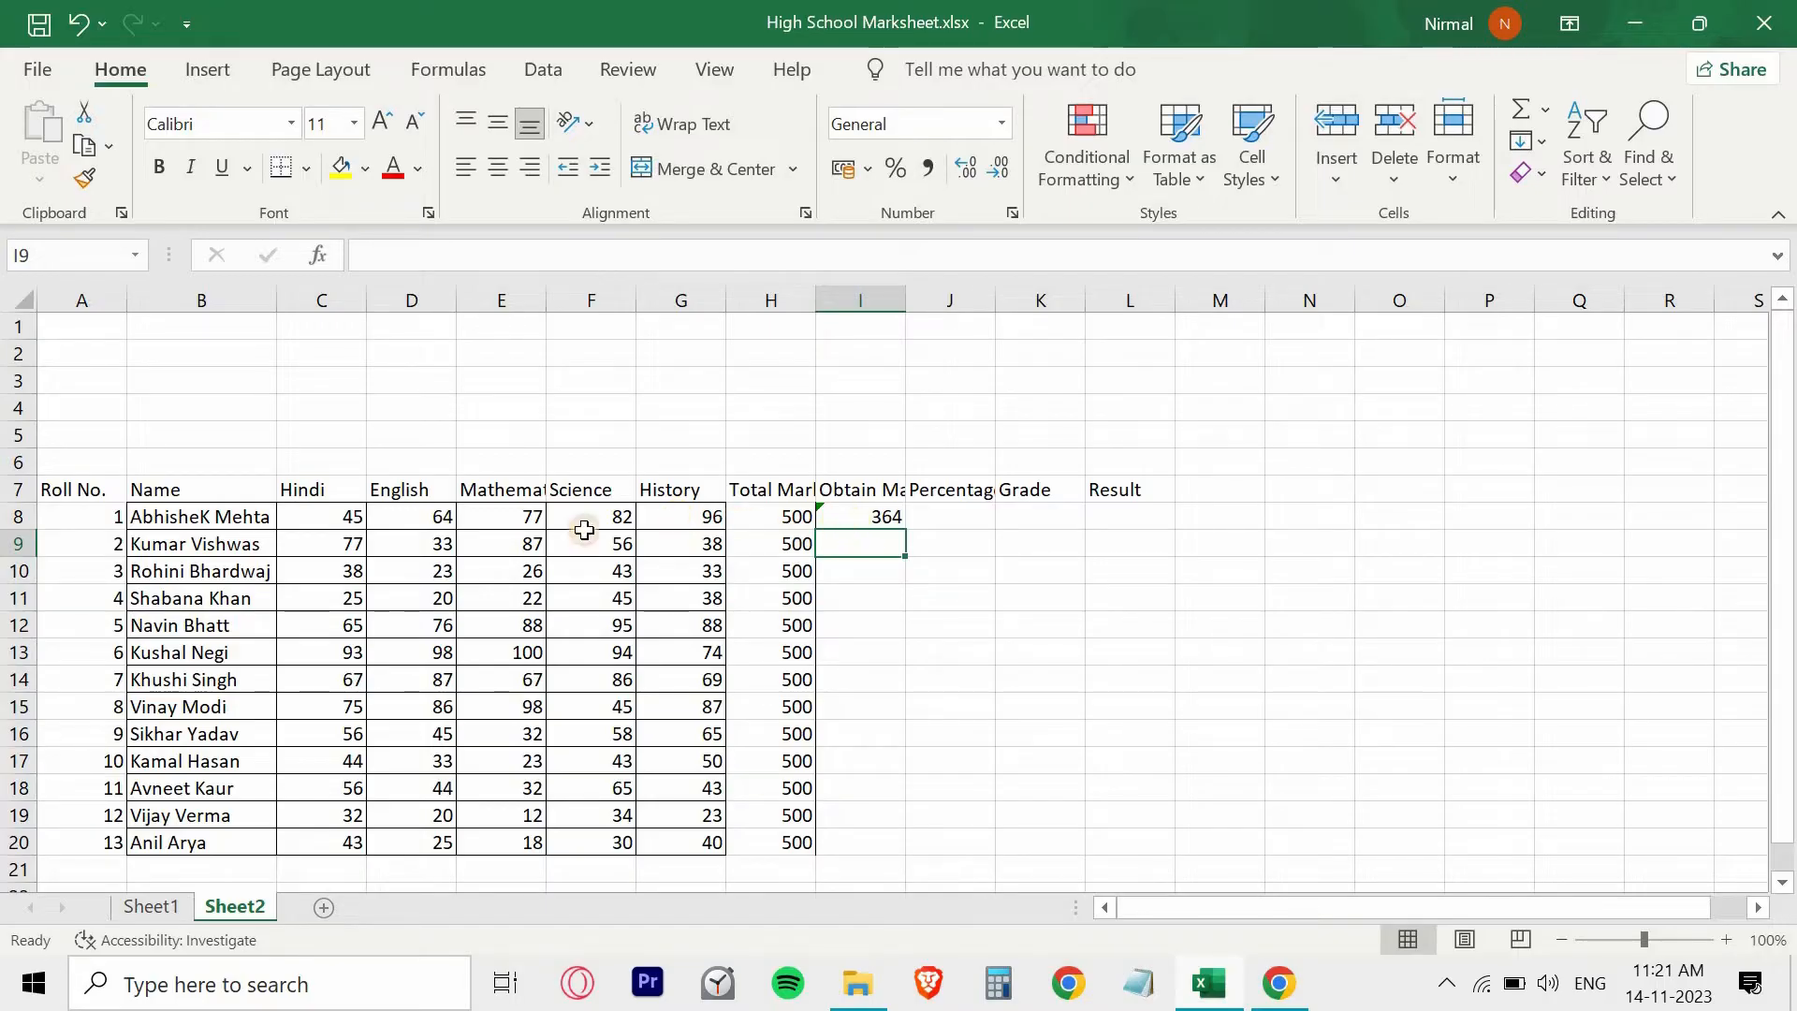
- Fill the obtained marks formula from I8 down to I20 for all the students
key("Up")
left_click(231, 520)
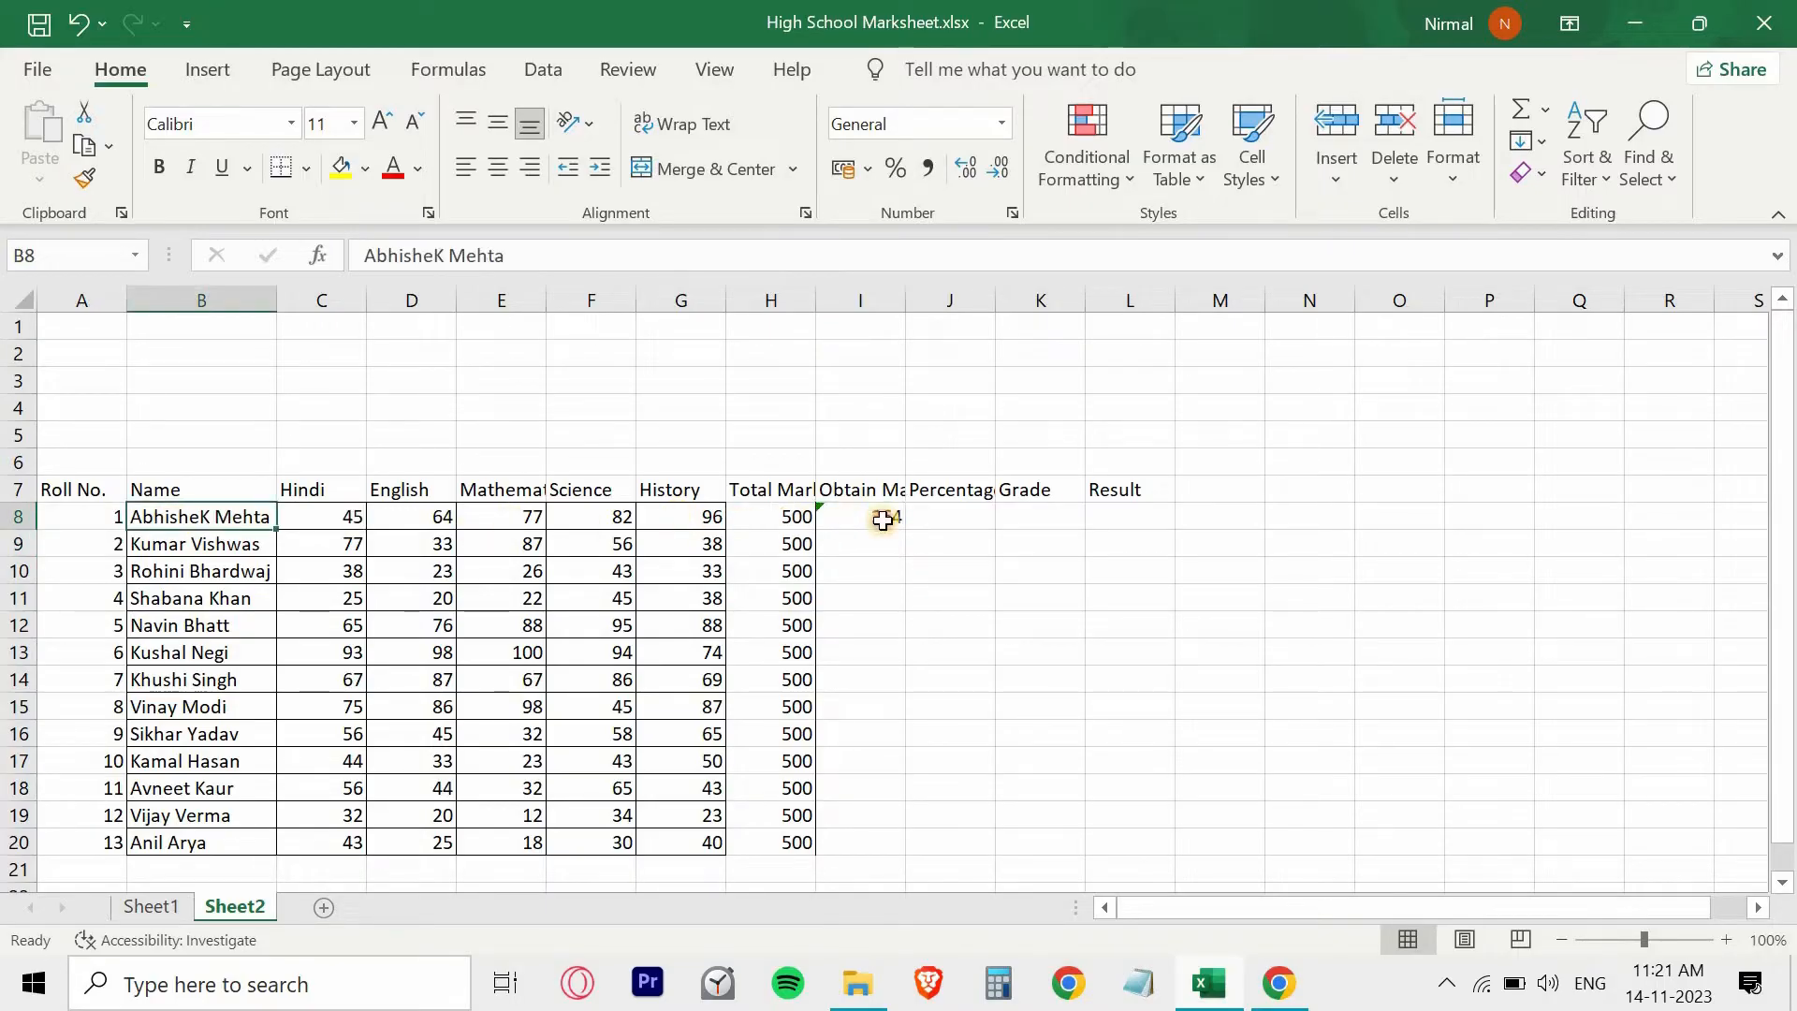
left_click(878, 521)
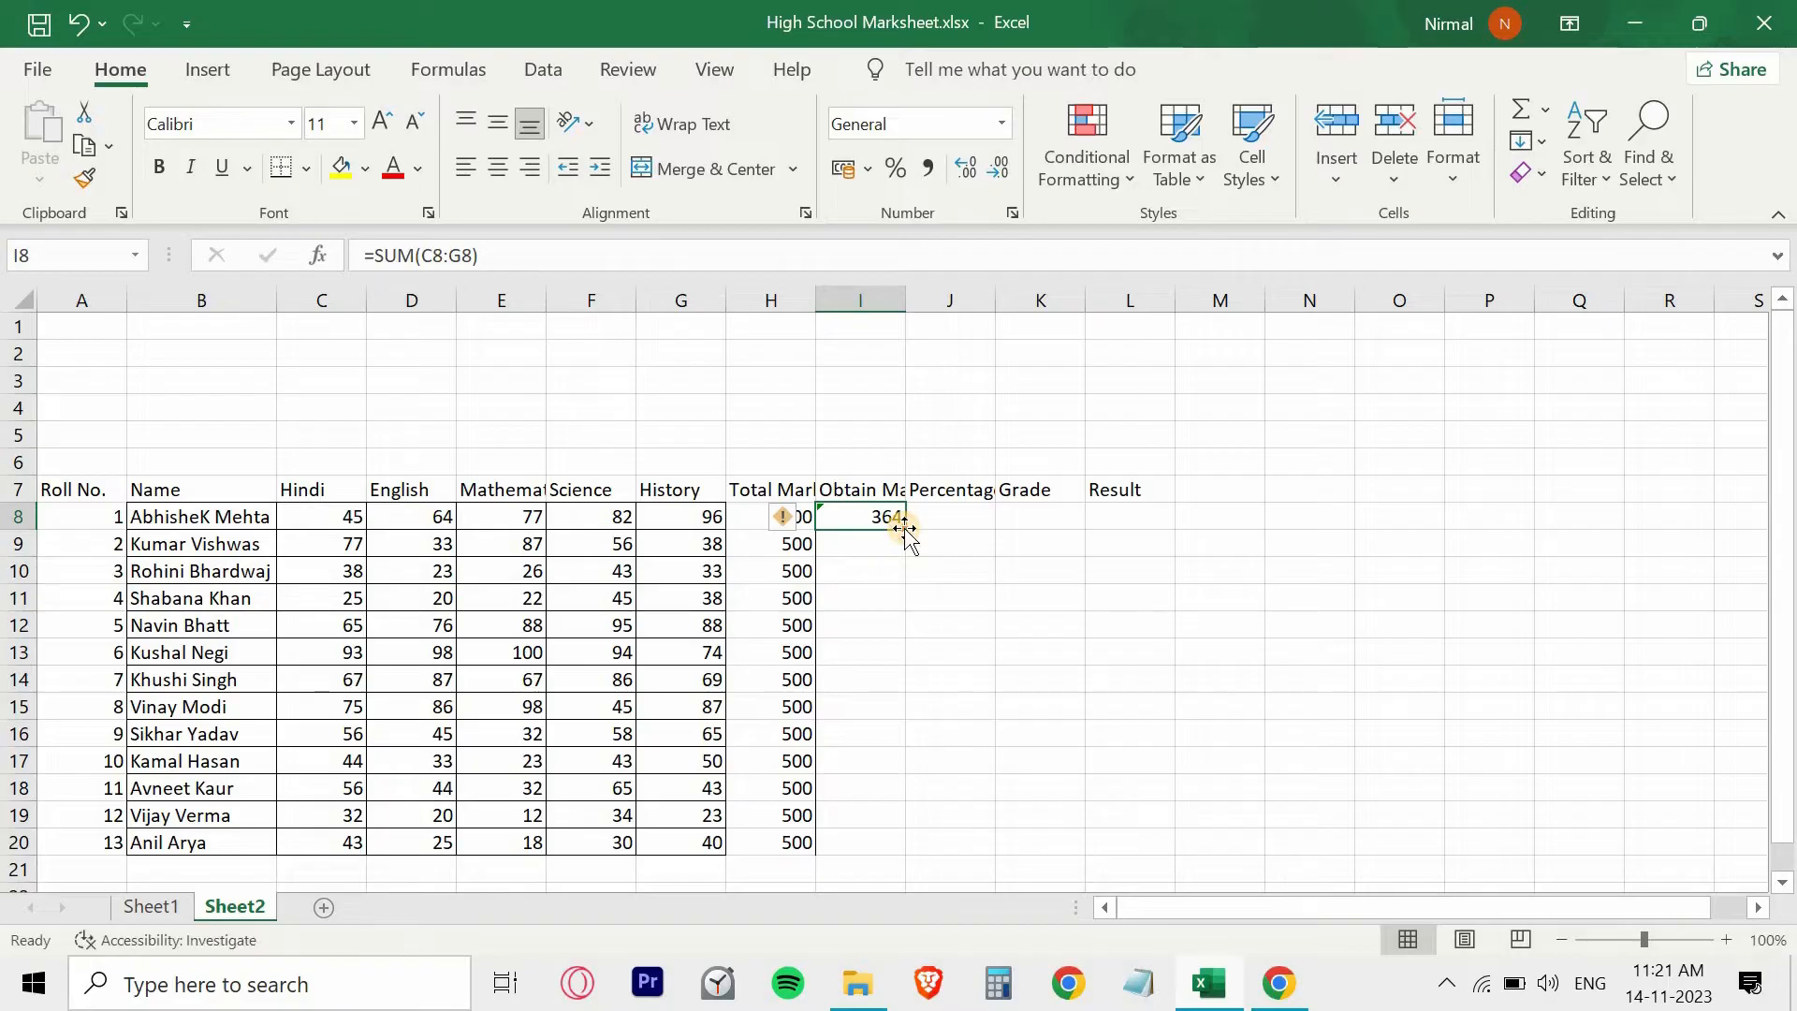
double_click(906, 531)
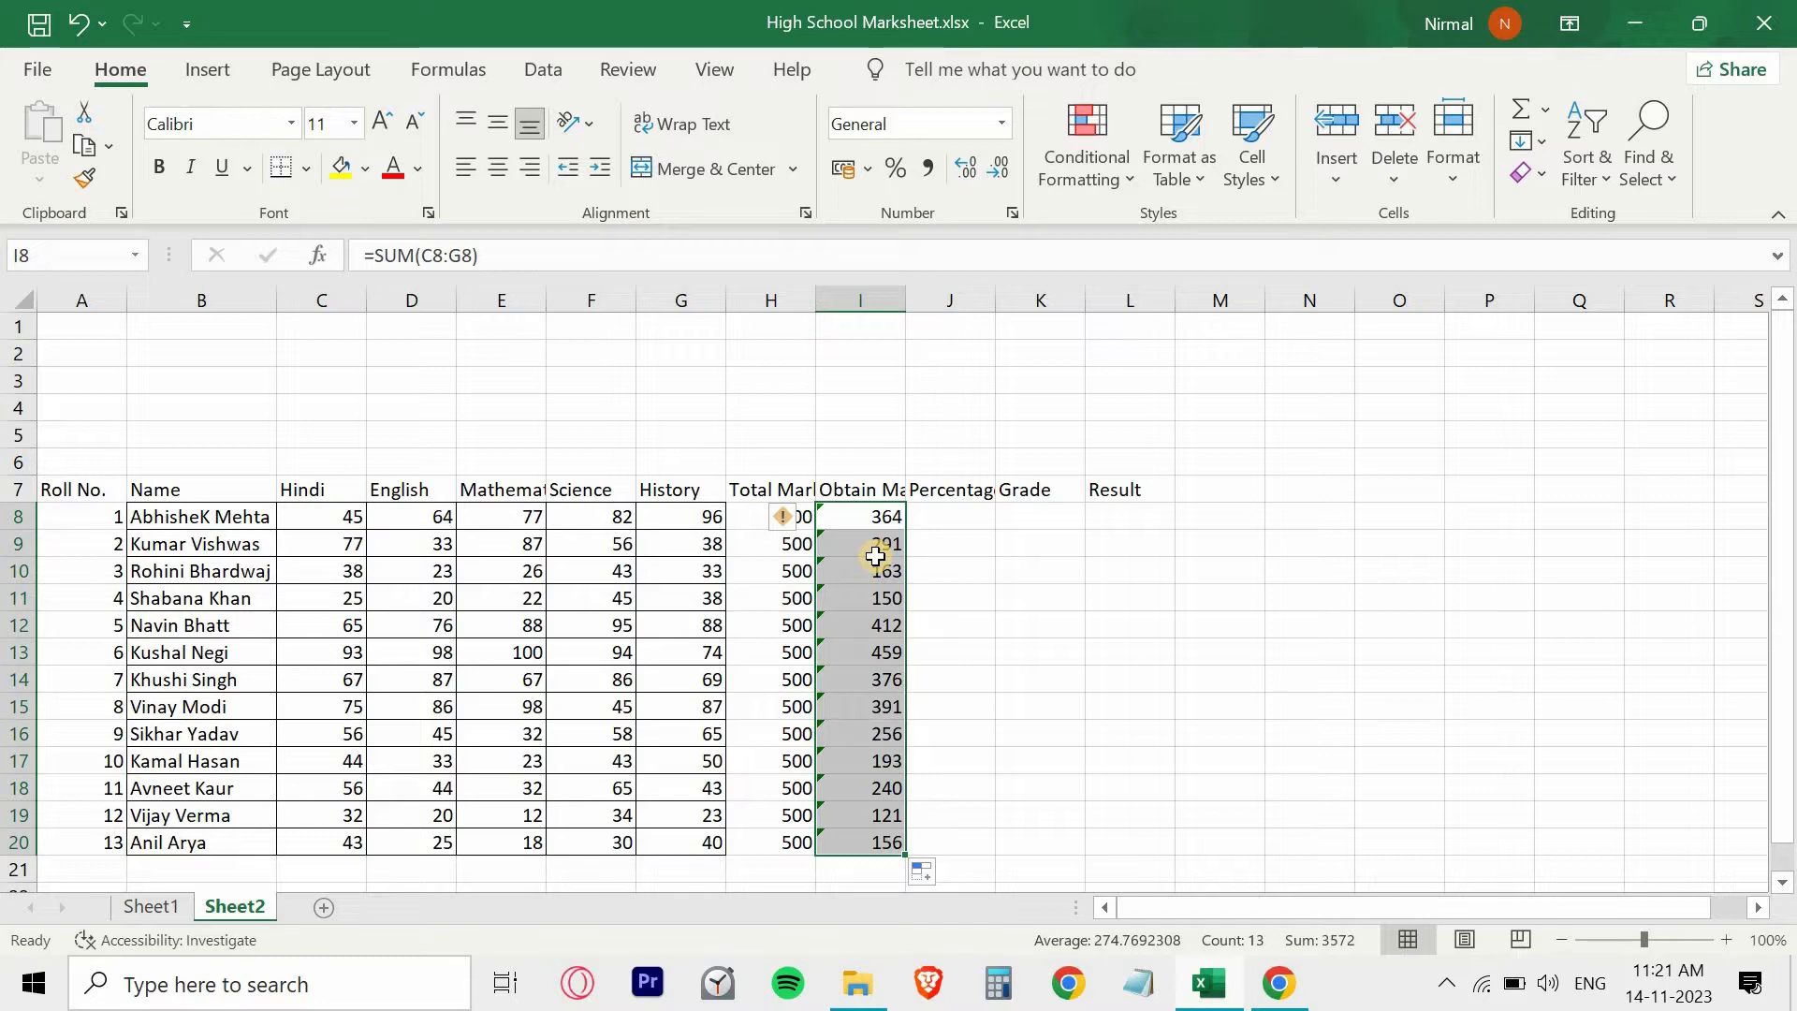
key("ctrl+z")
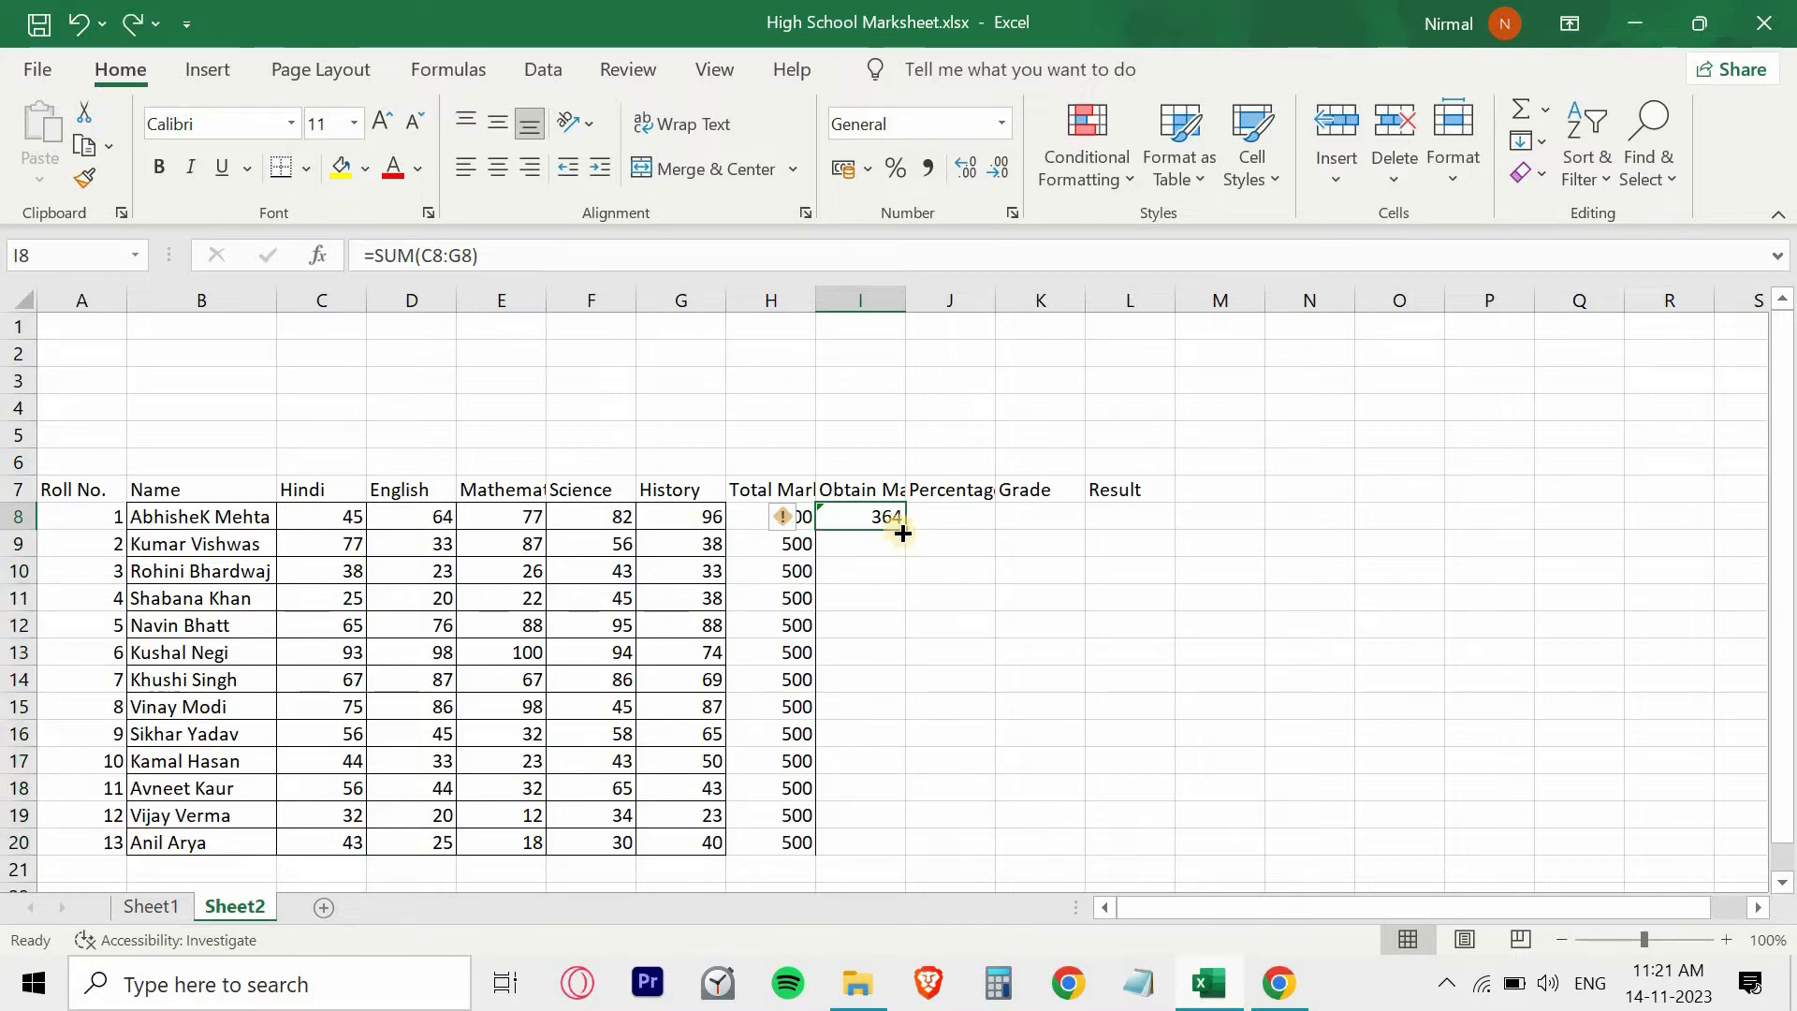
left_click_drag(902, 532, 897, 843)
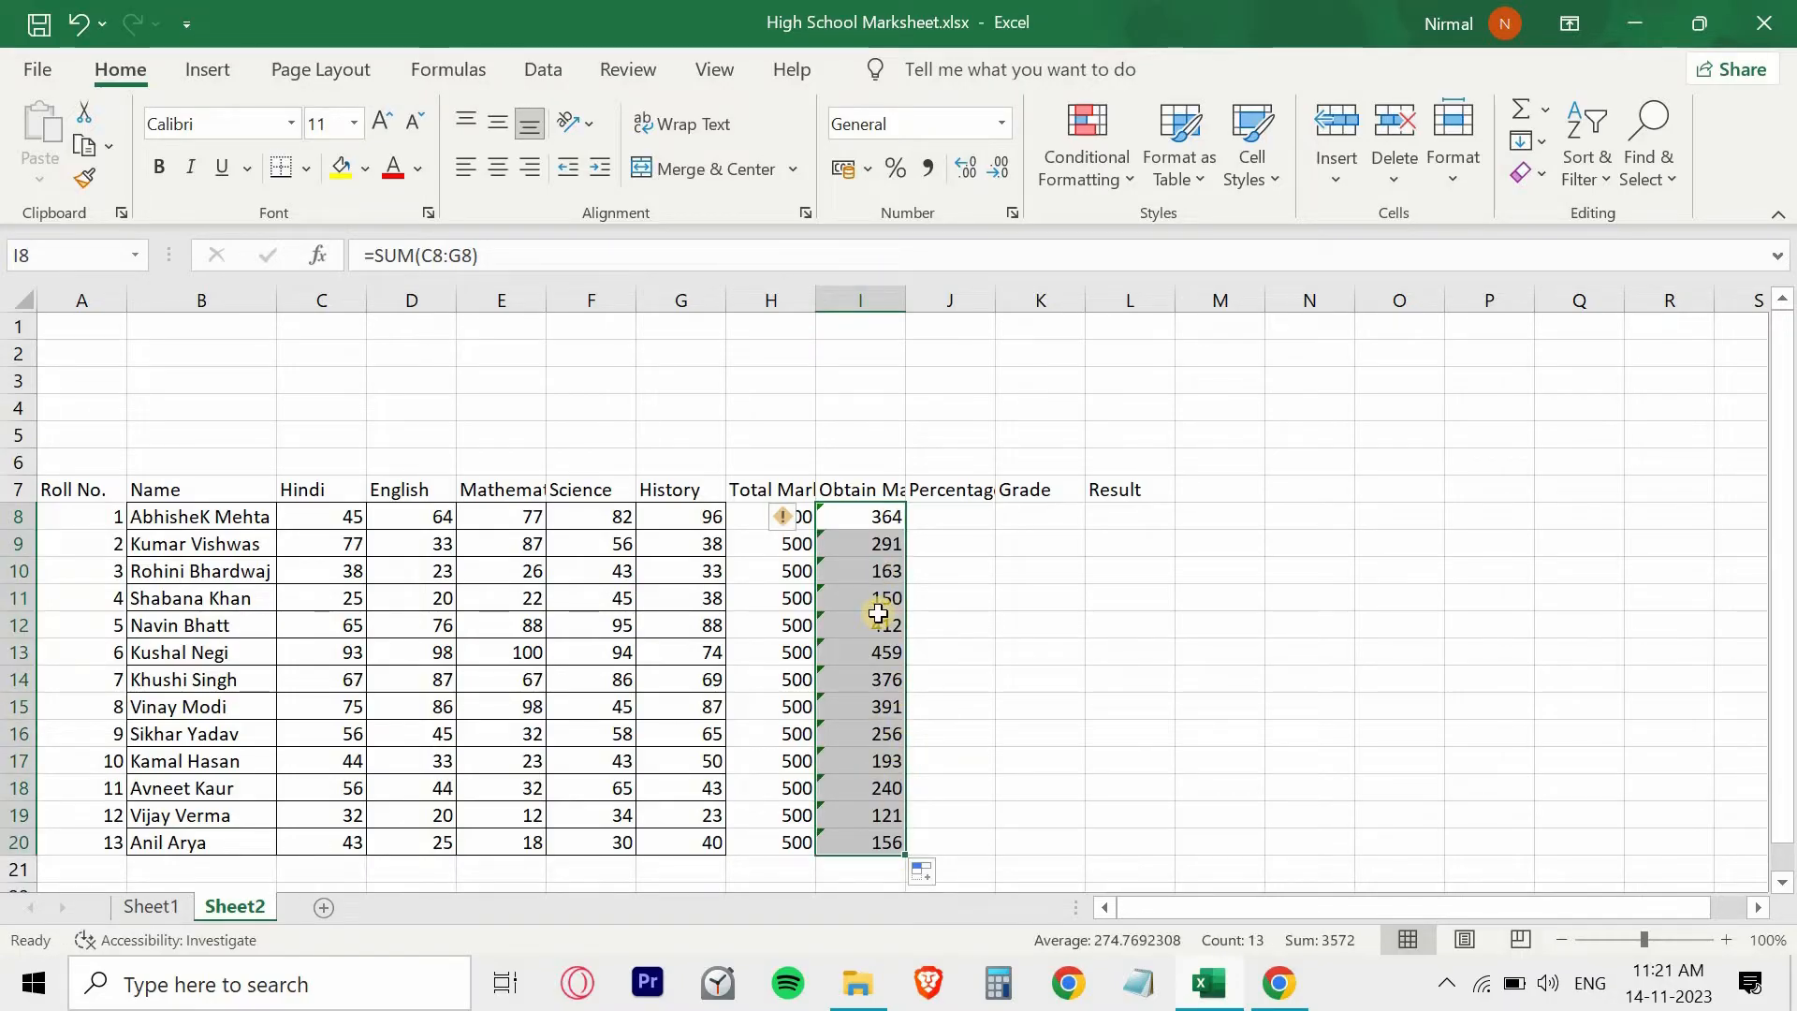
- Enter the percentage formula =I8/H8*100 in J8 and fill it down to J20
left_click(959, 490)
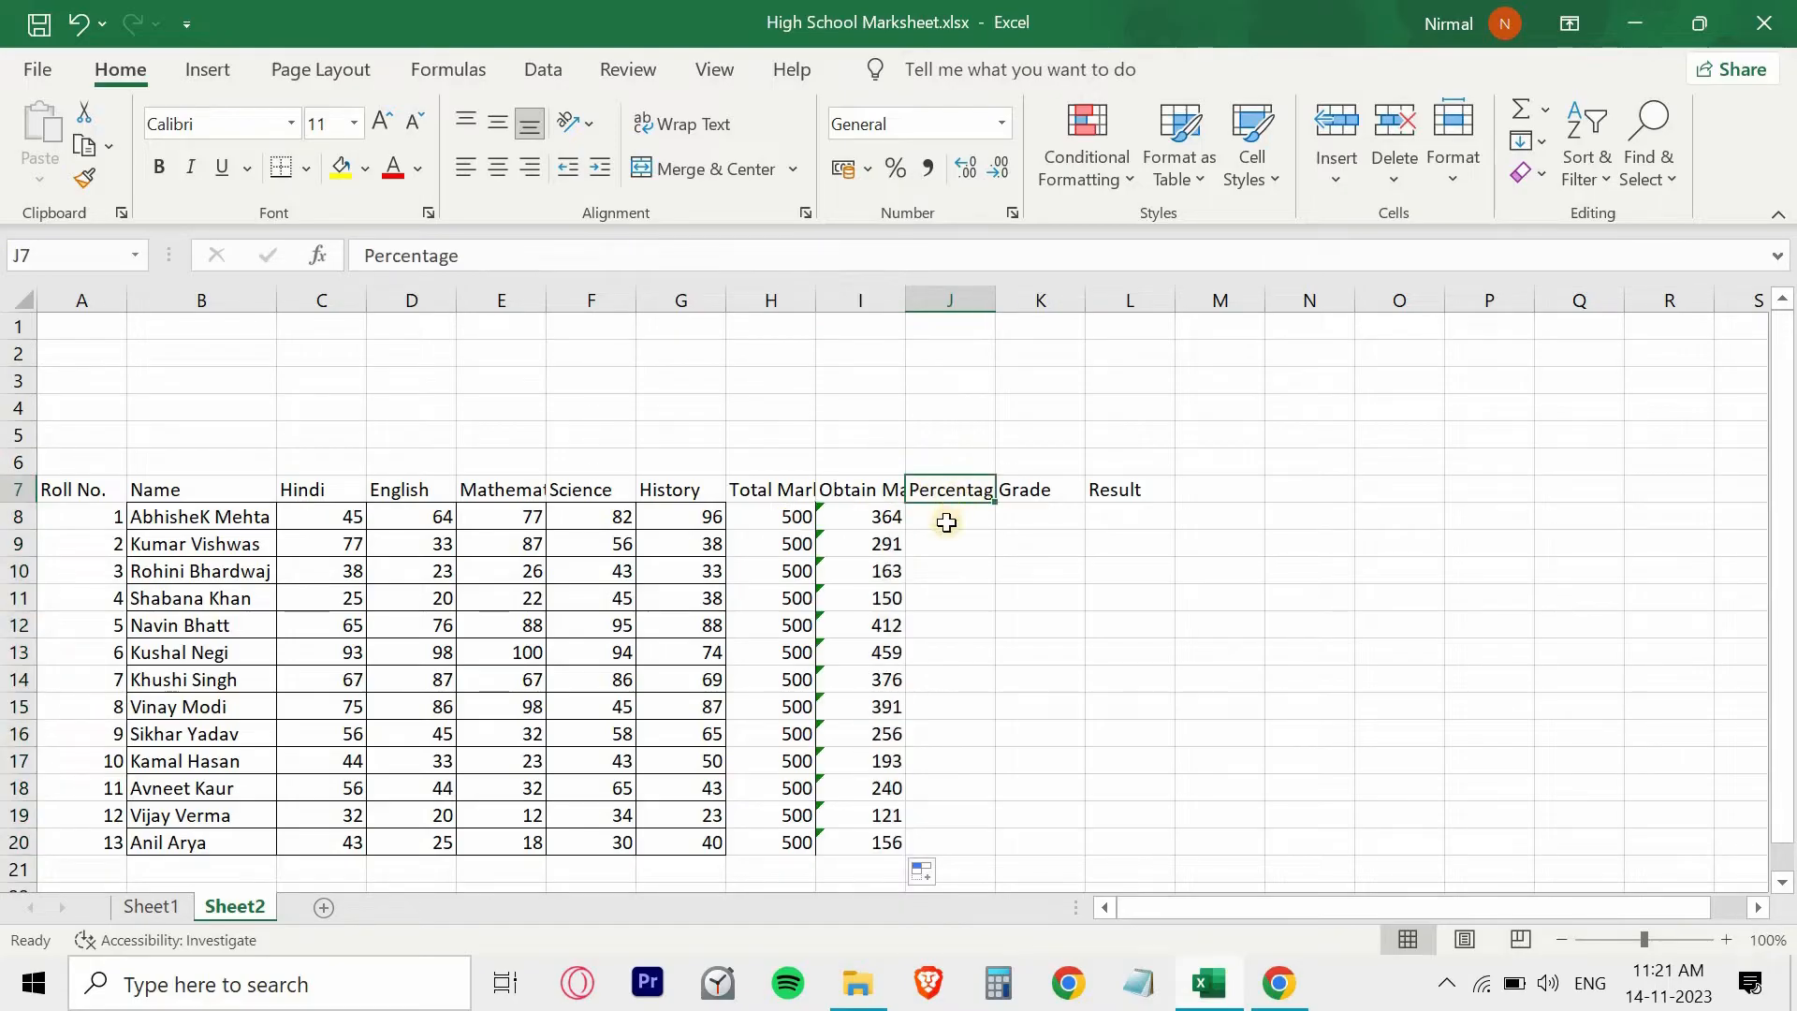
left_click(946, 522)
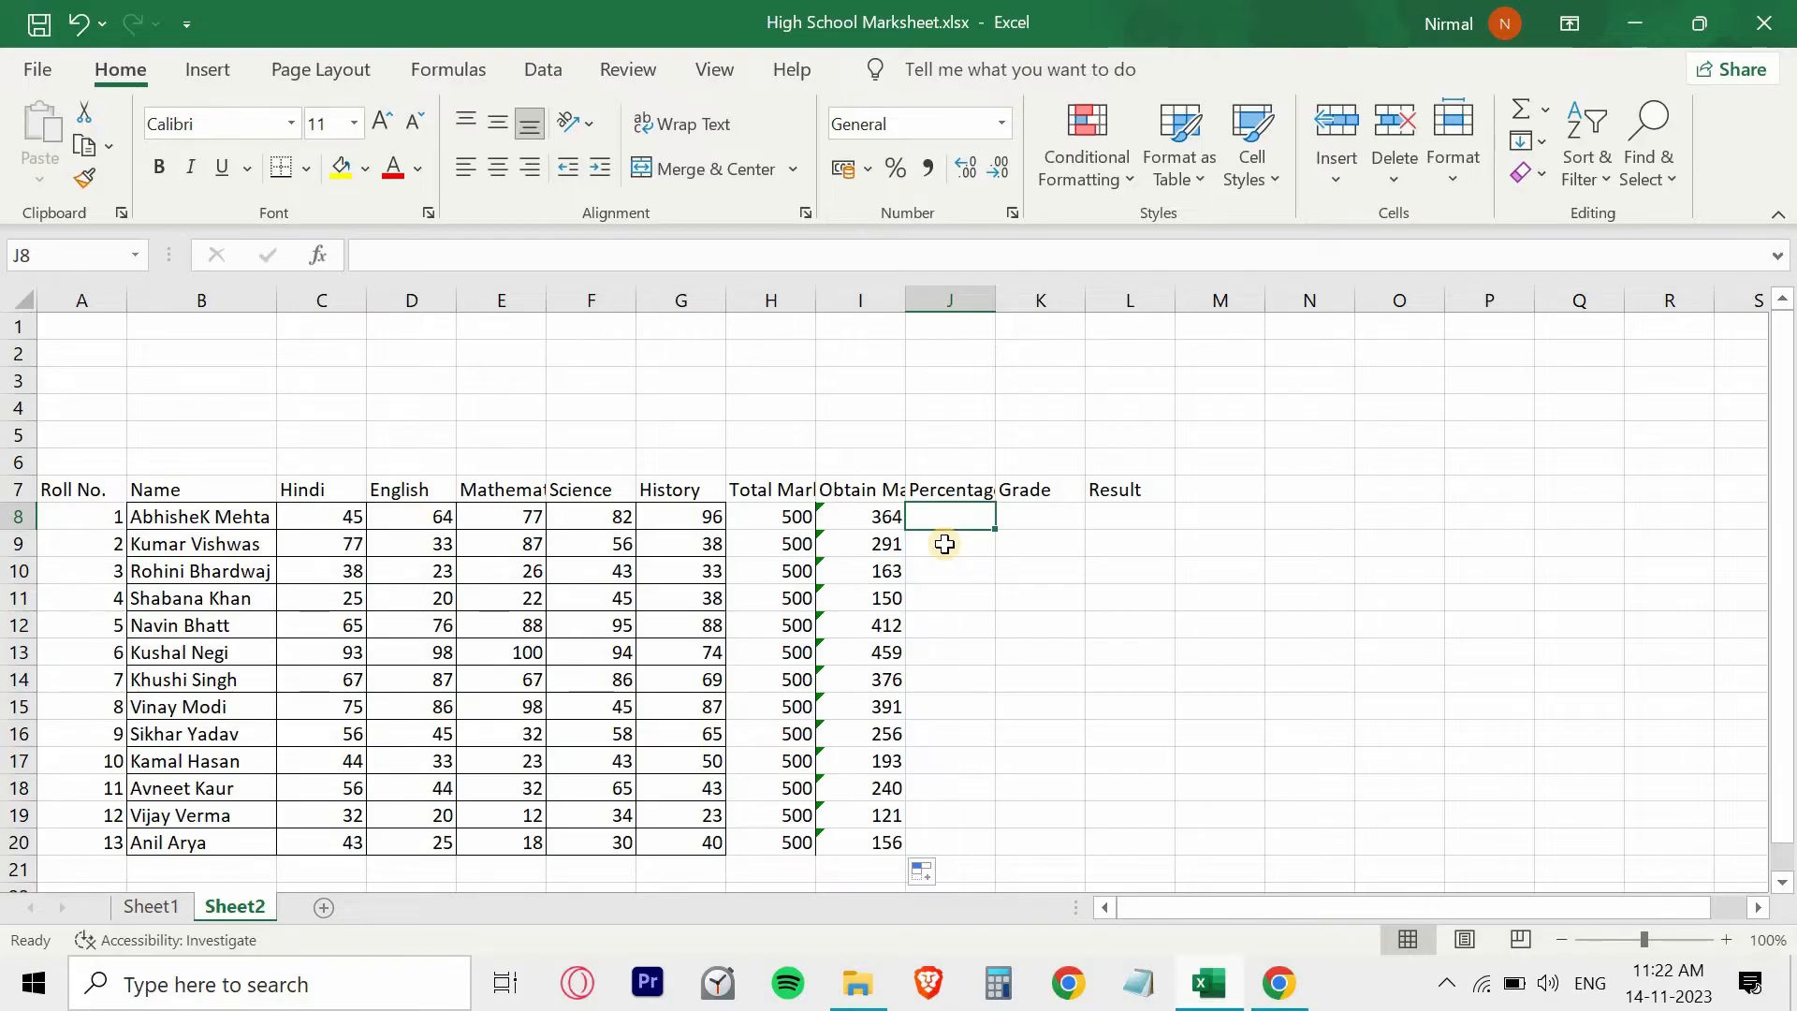
type("=")
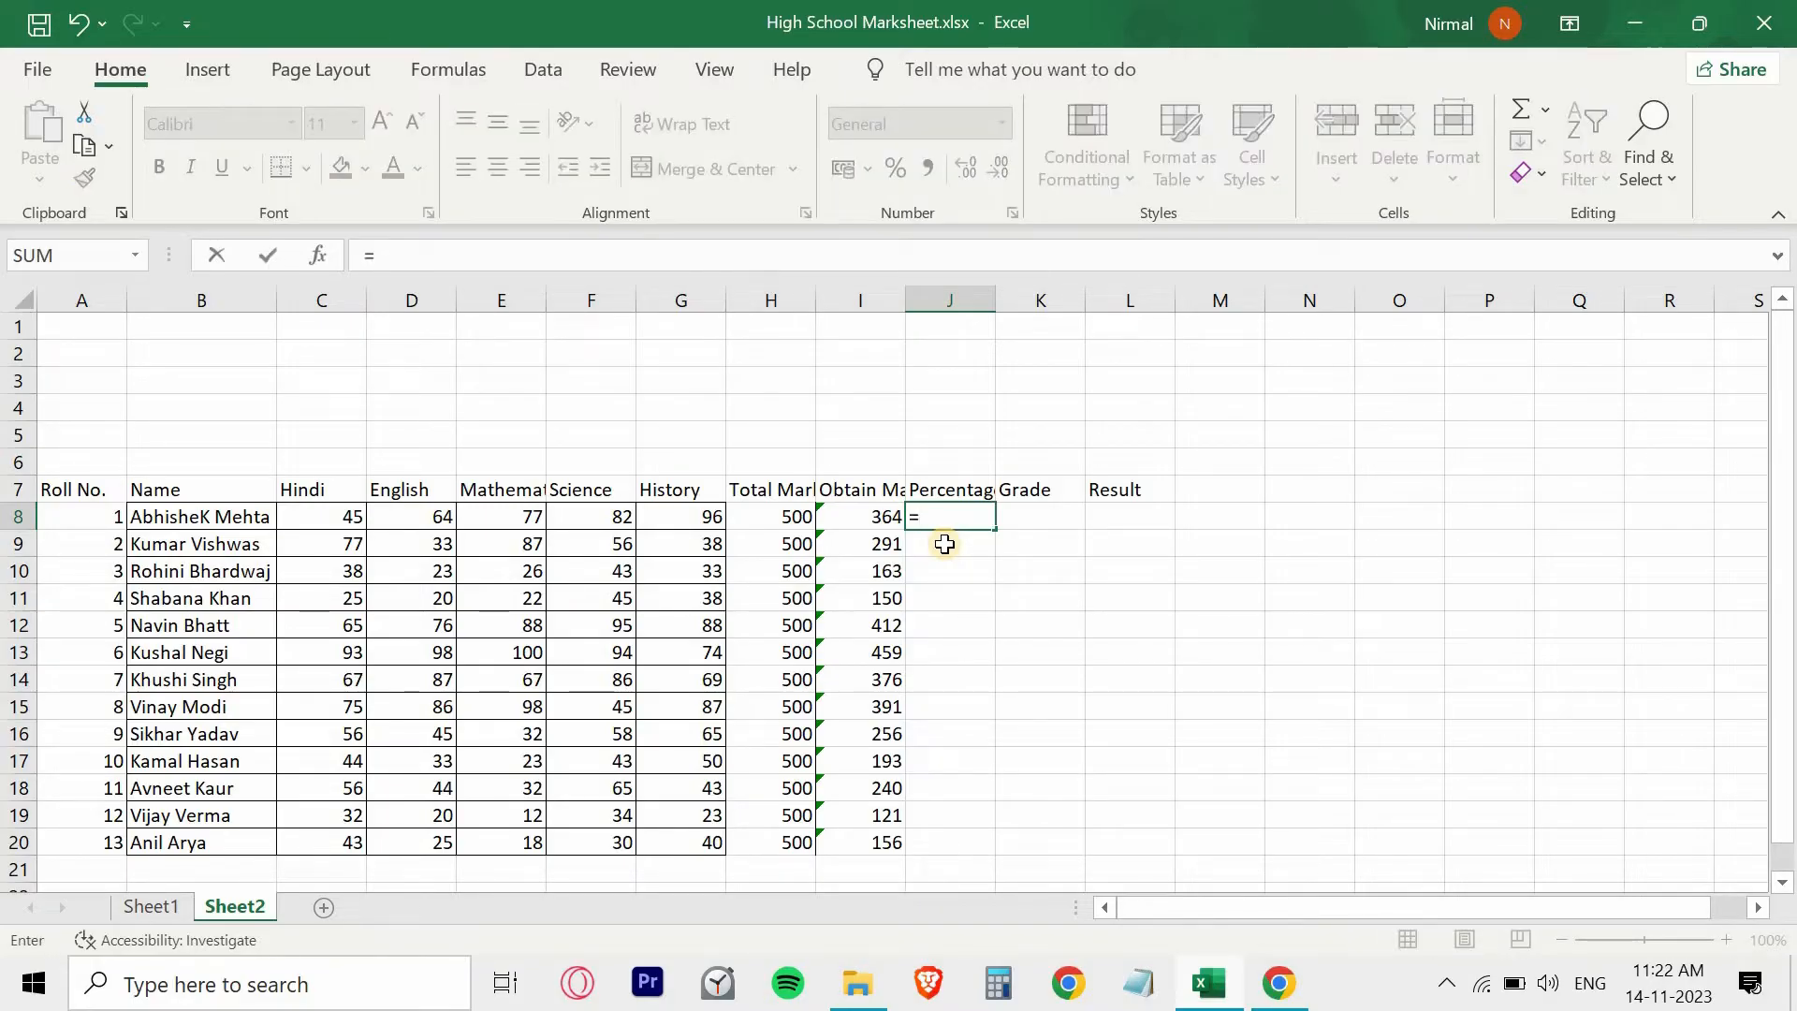
left_click(846, 514)
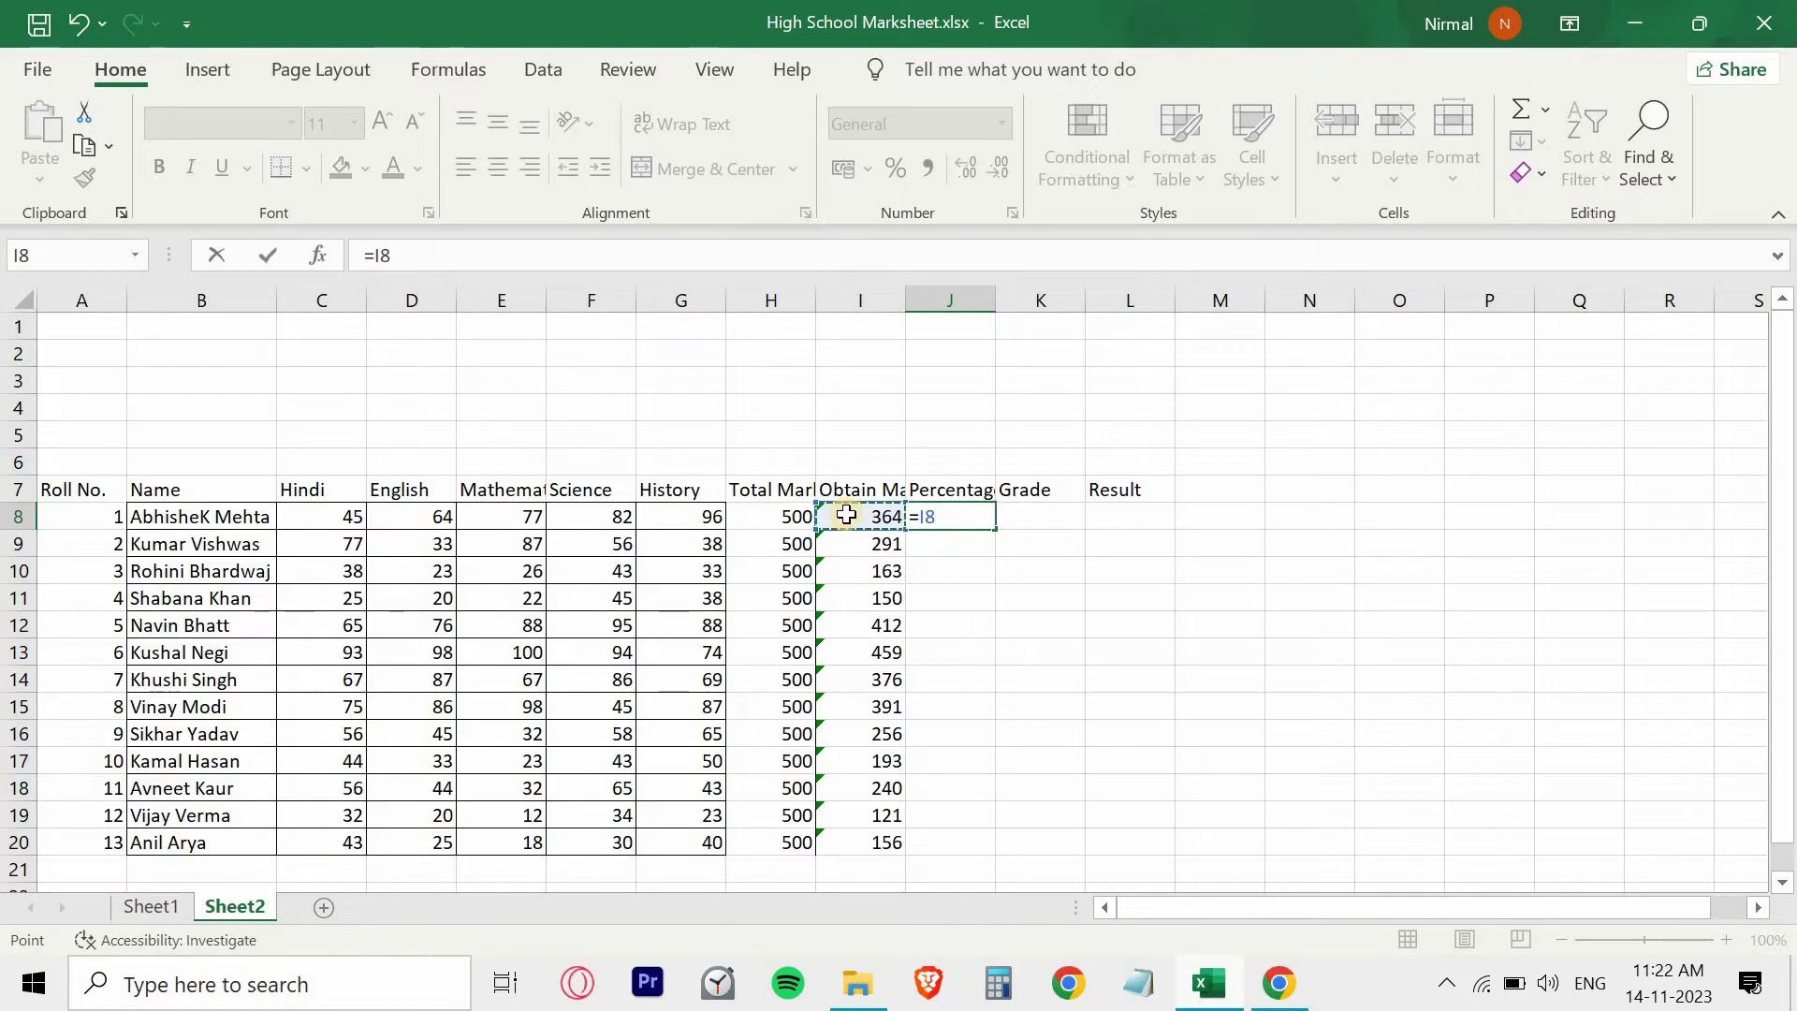
type("/")
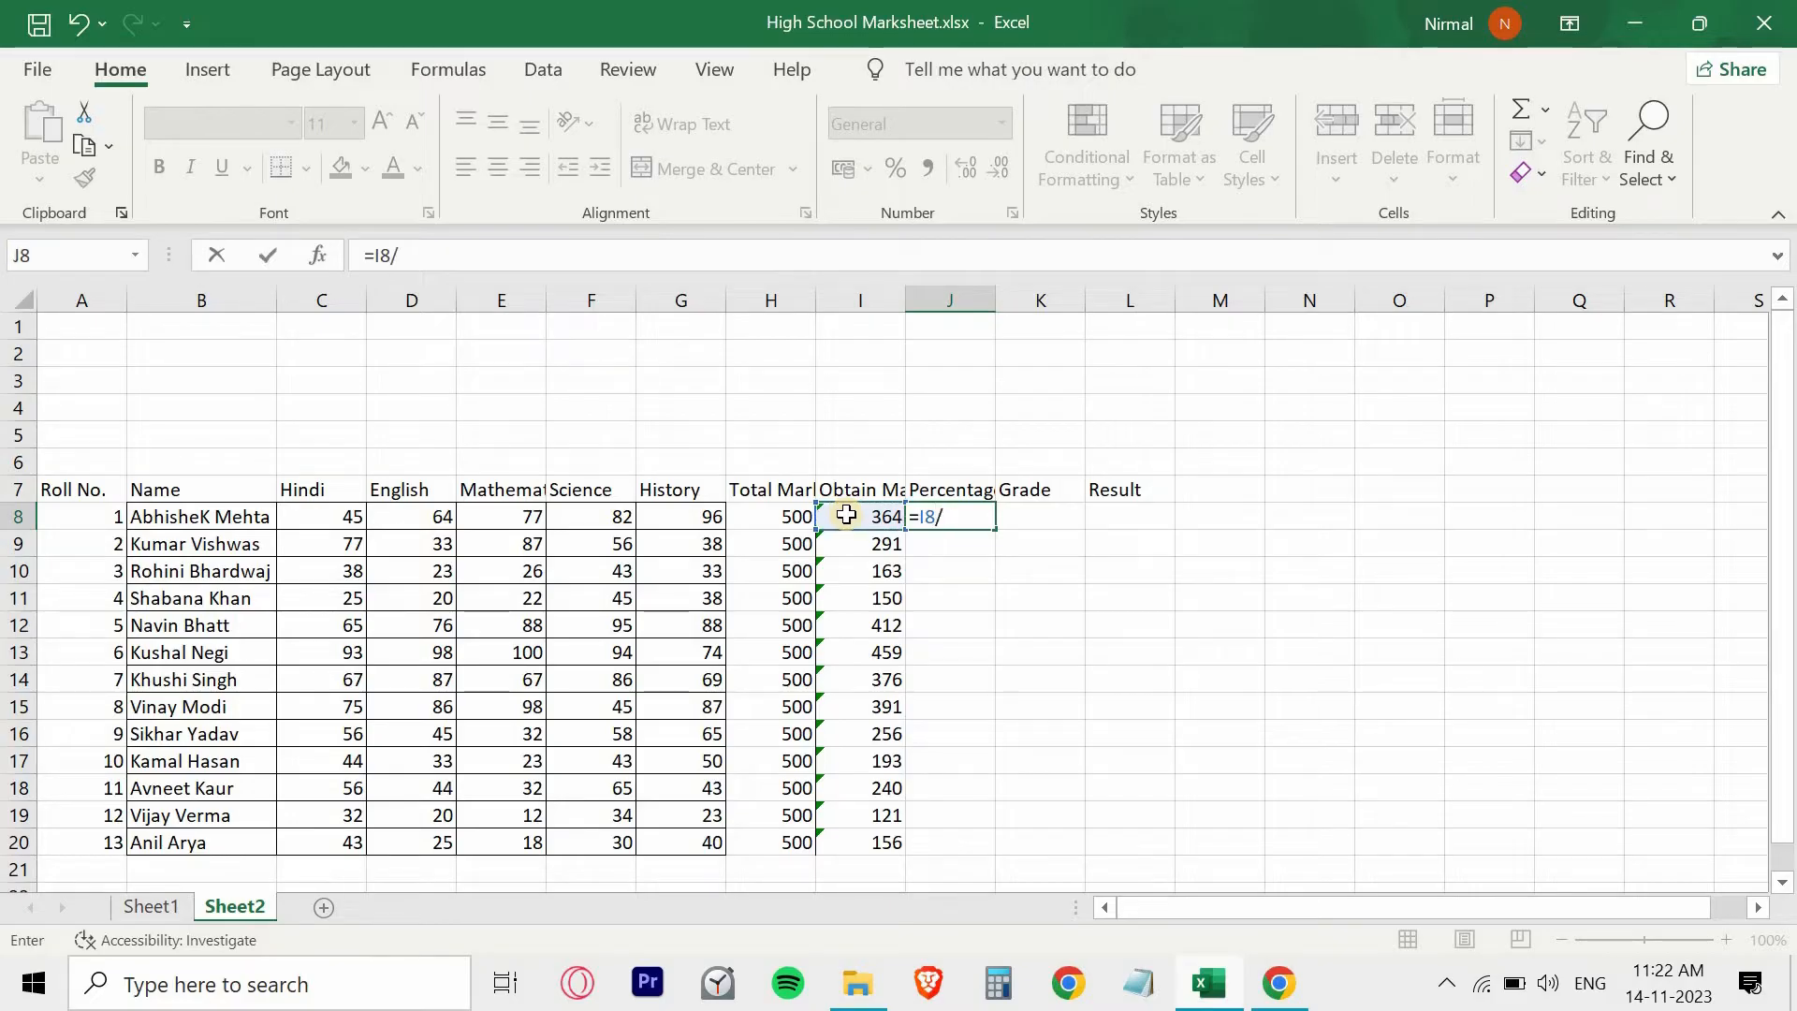
left_click(778, 515)
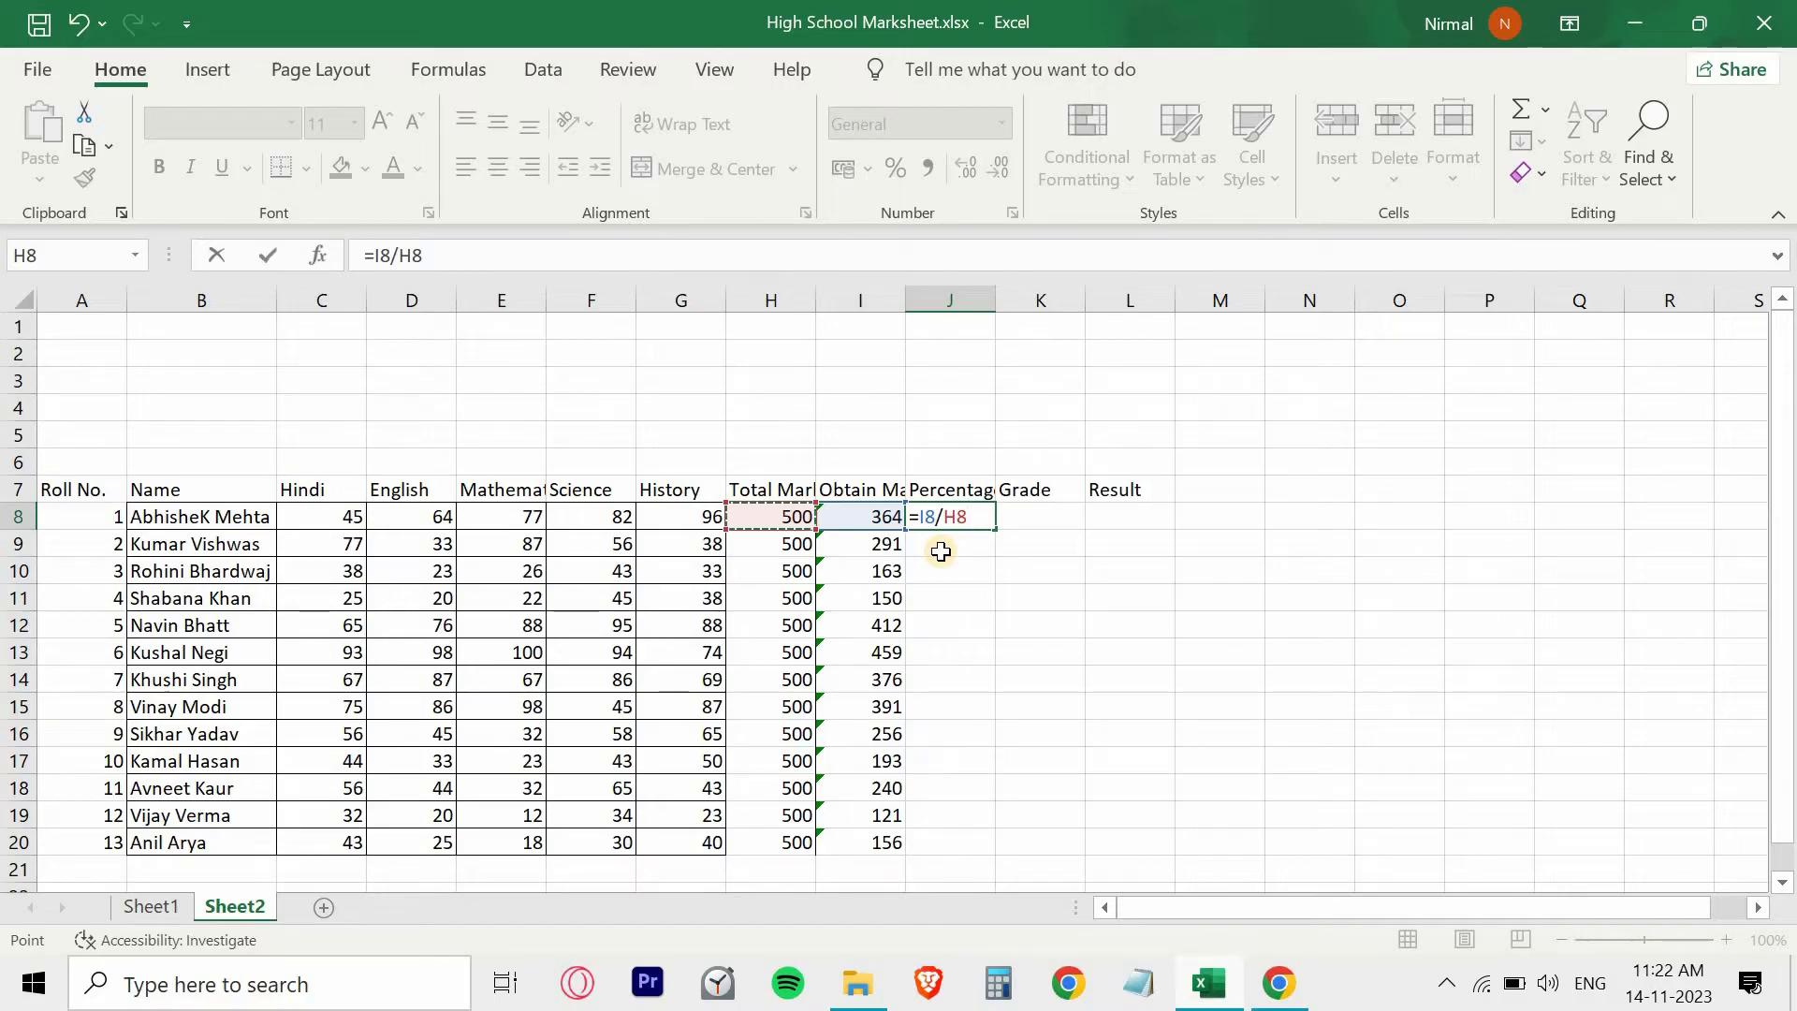
type("*")
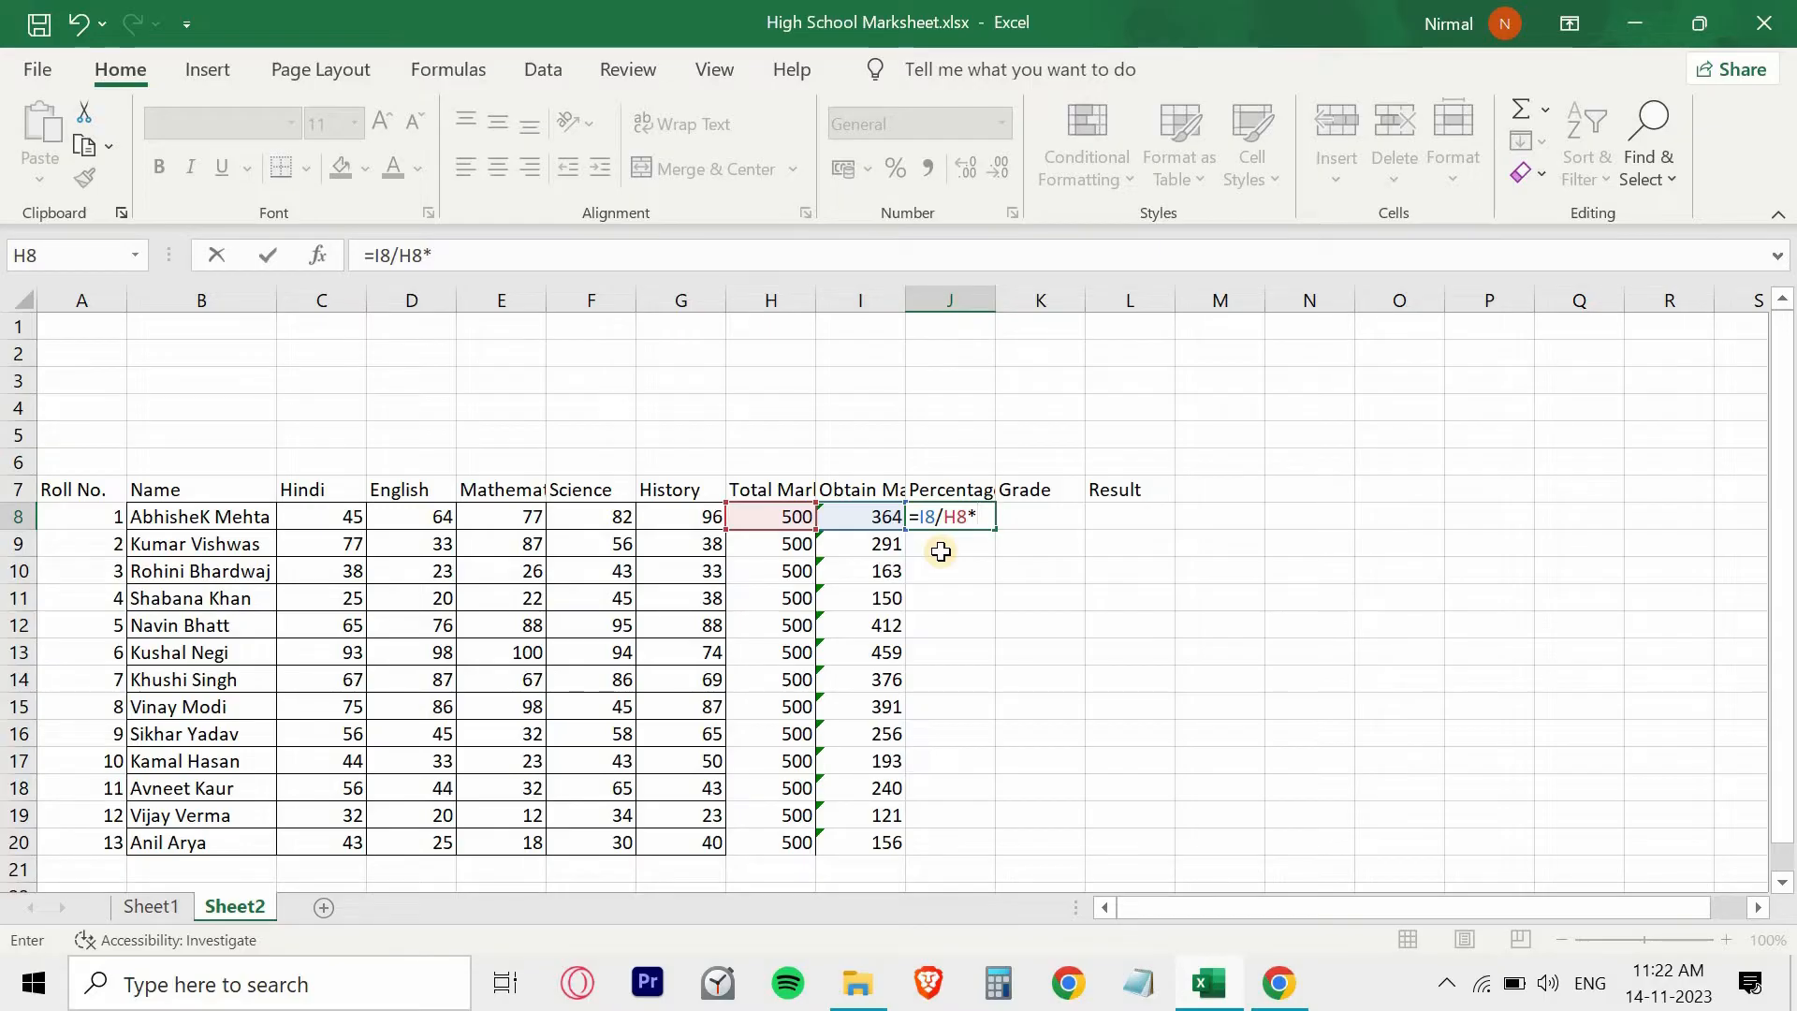
type("100")
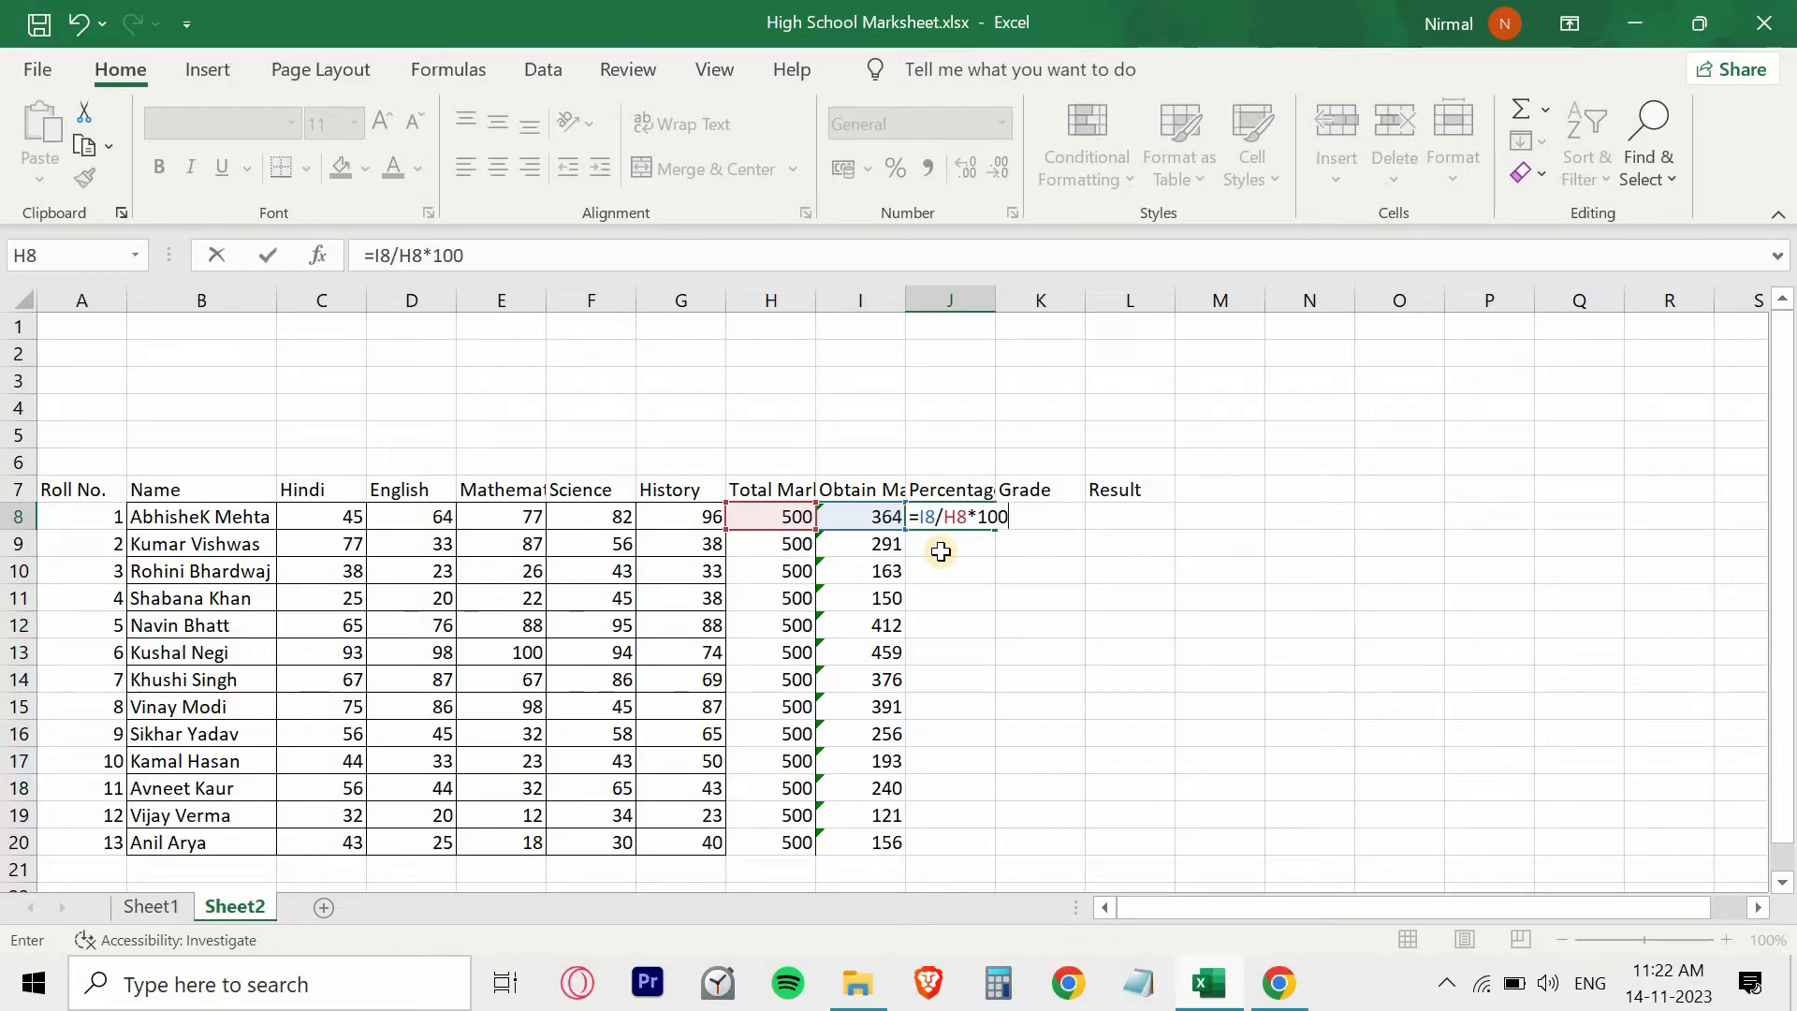
key("Return")
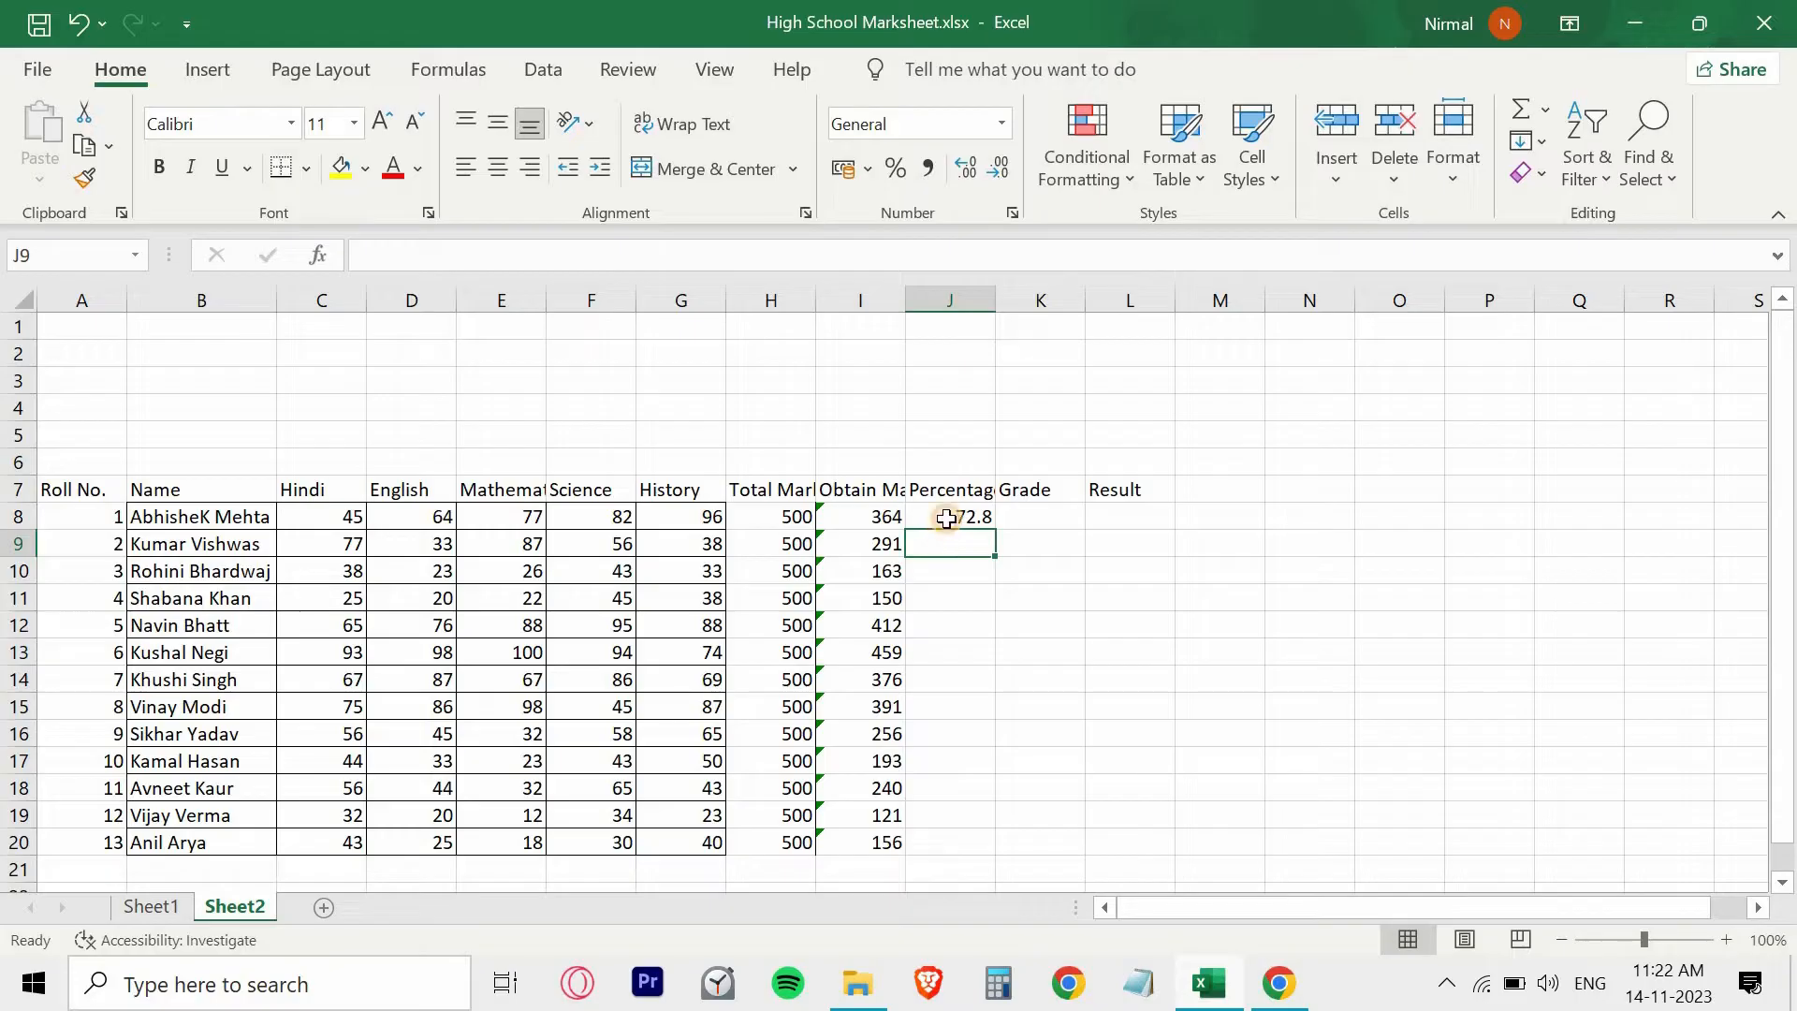
left_click(947, 519)
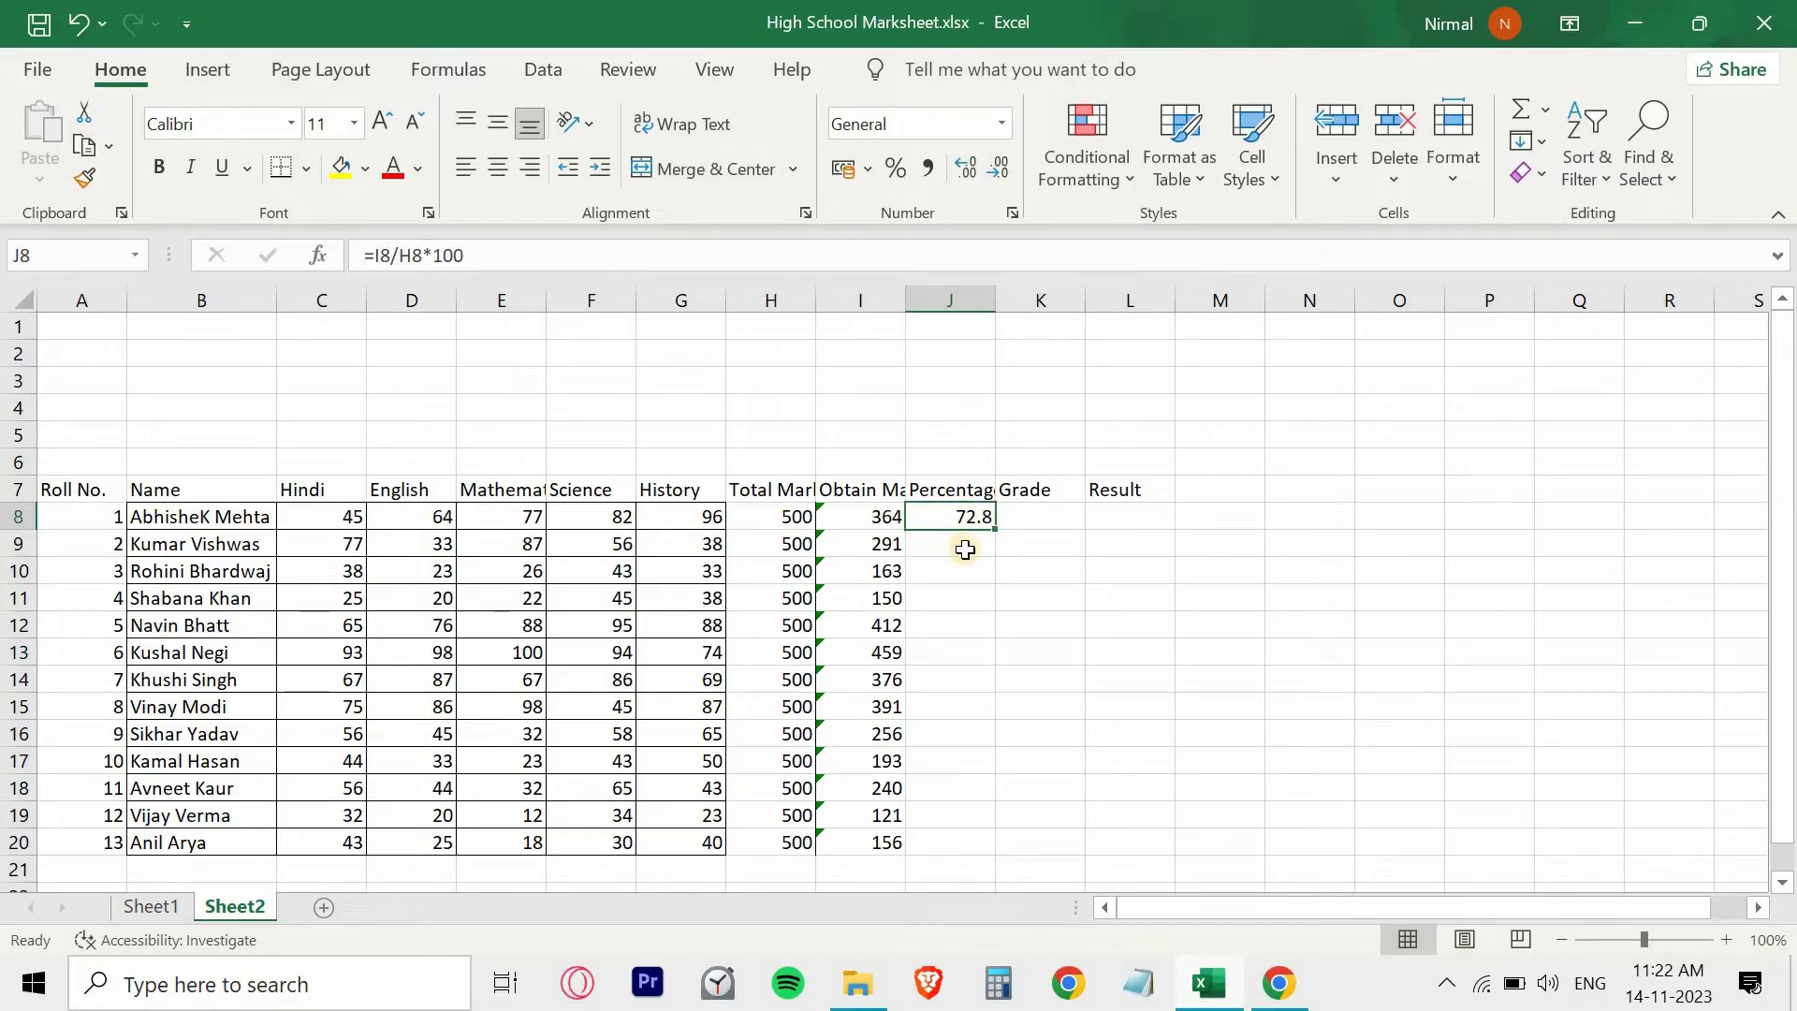
left_click_drag(995, 530, 999, 867)
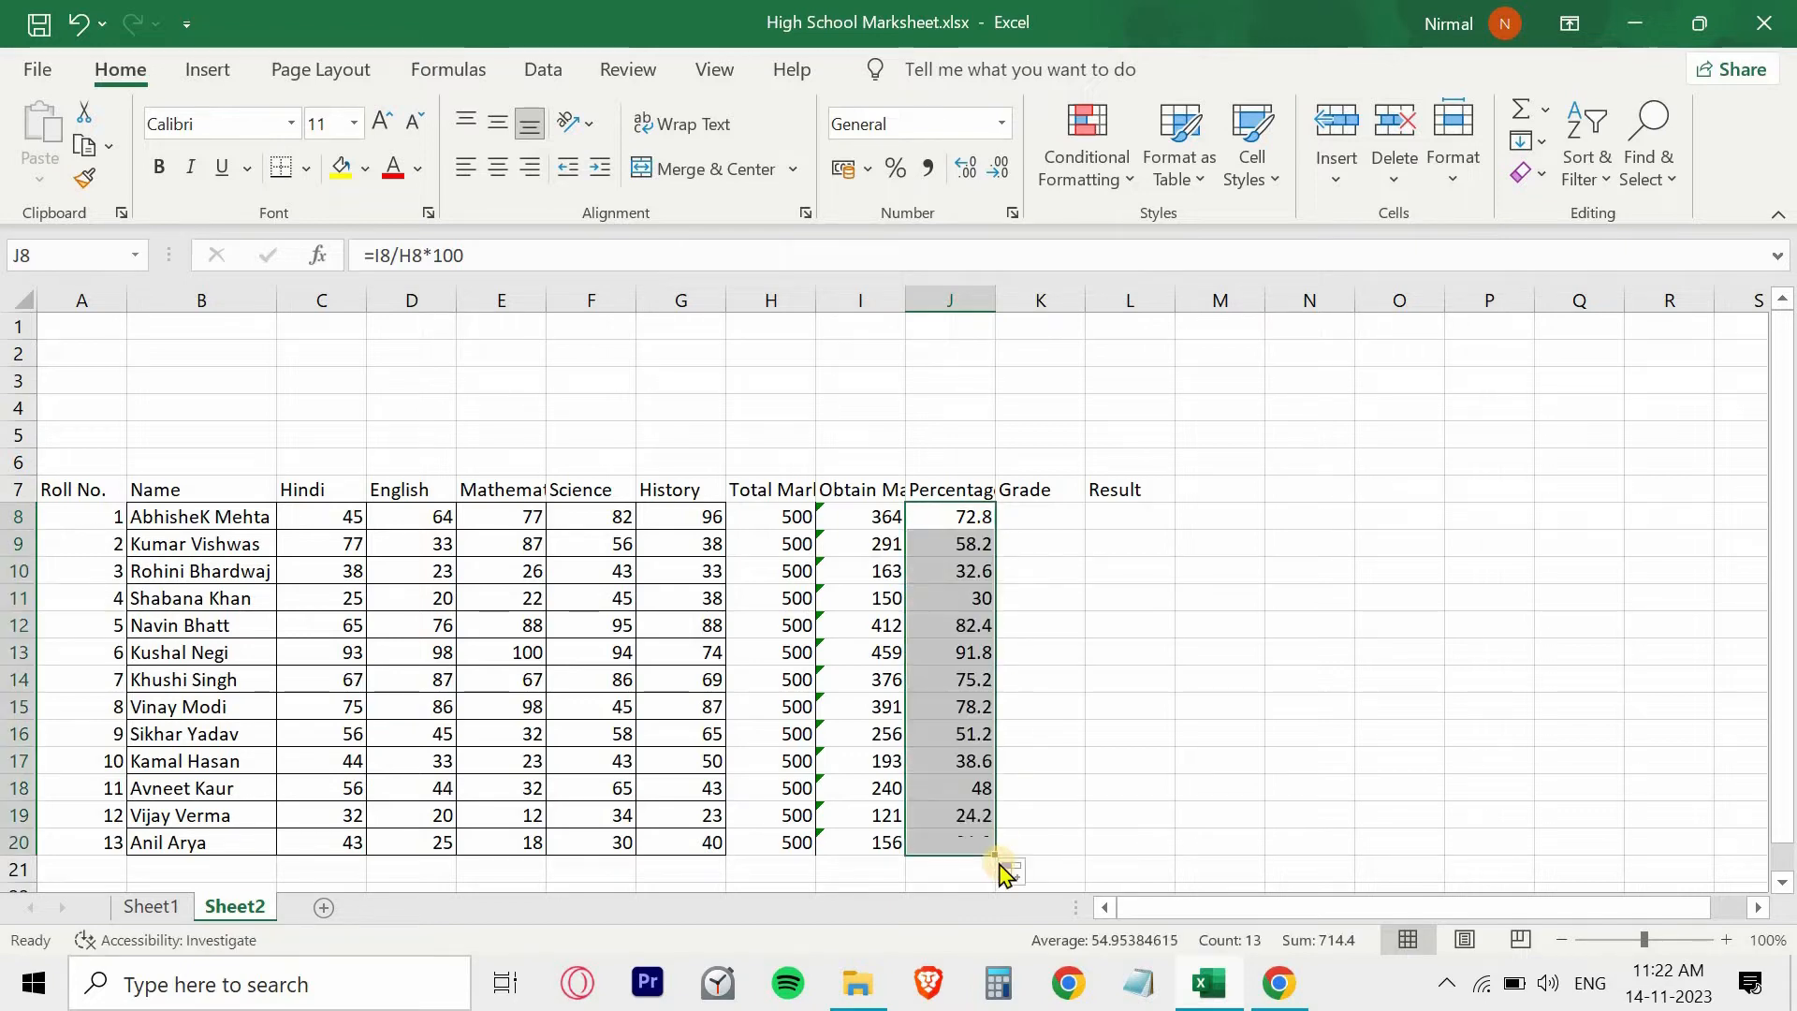
left_click(1042, 510)
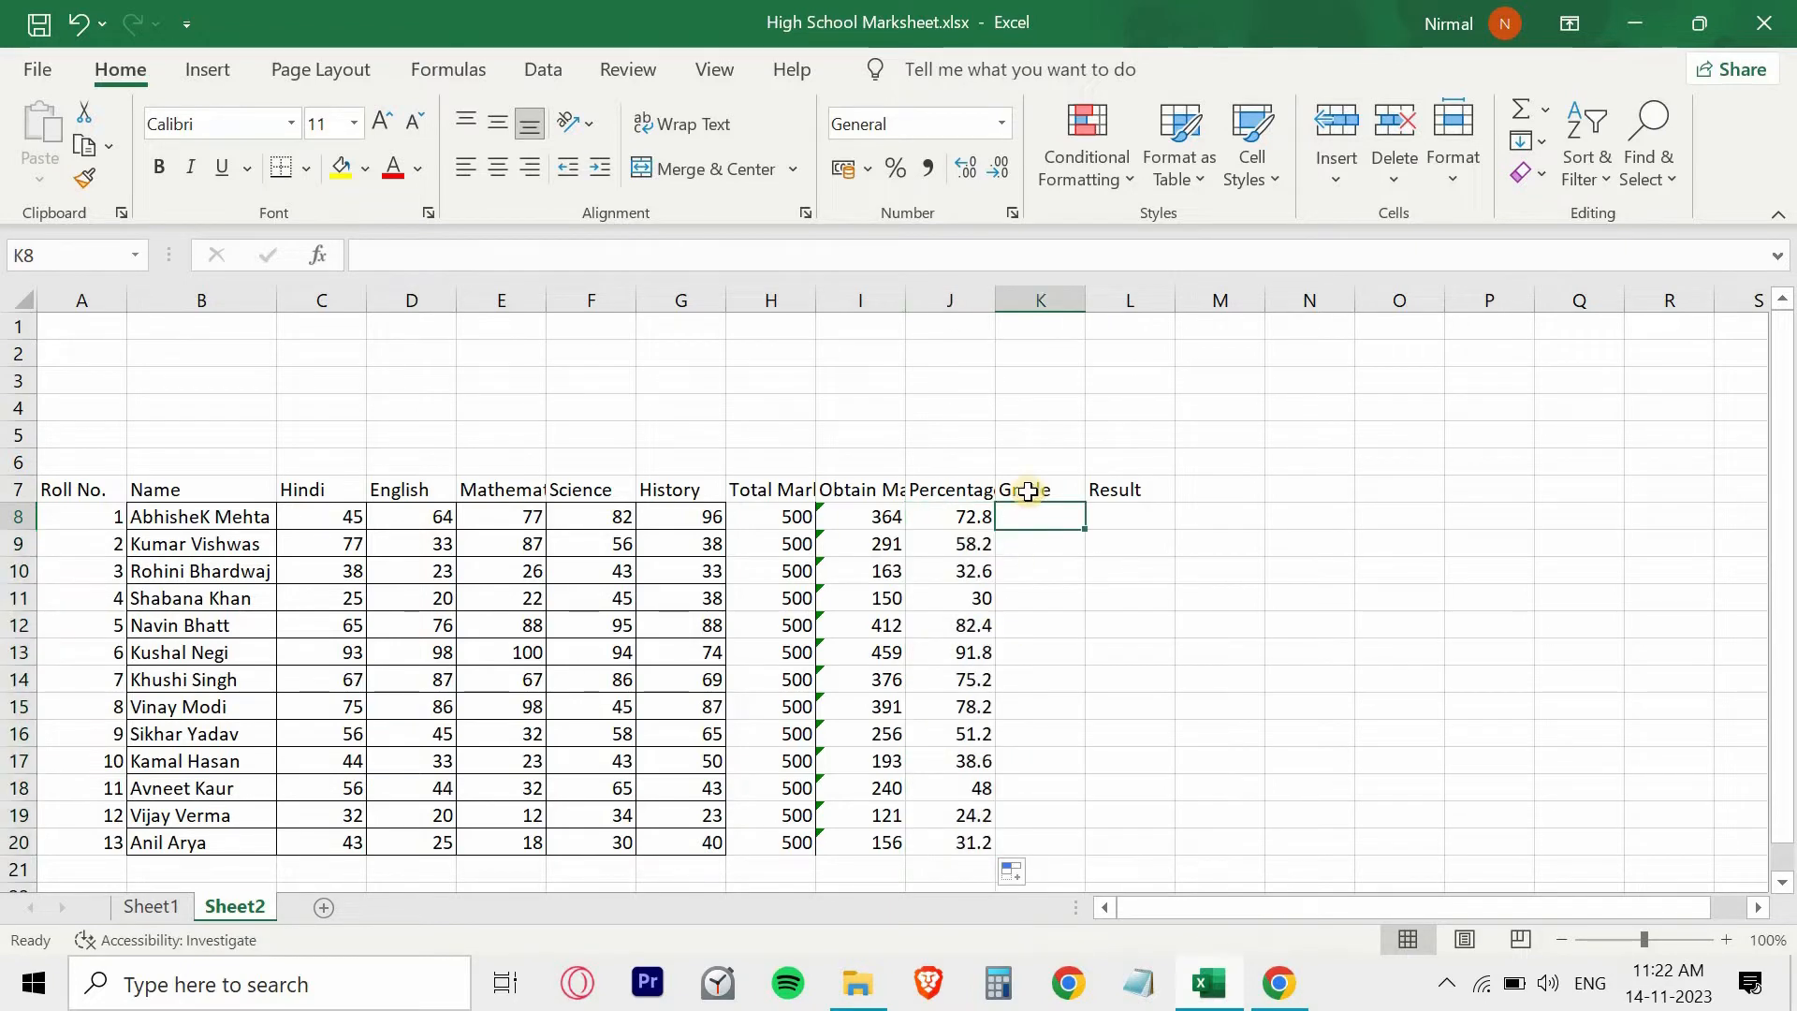
left_click(1045, 489)
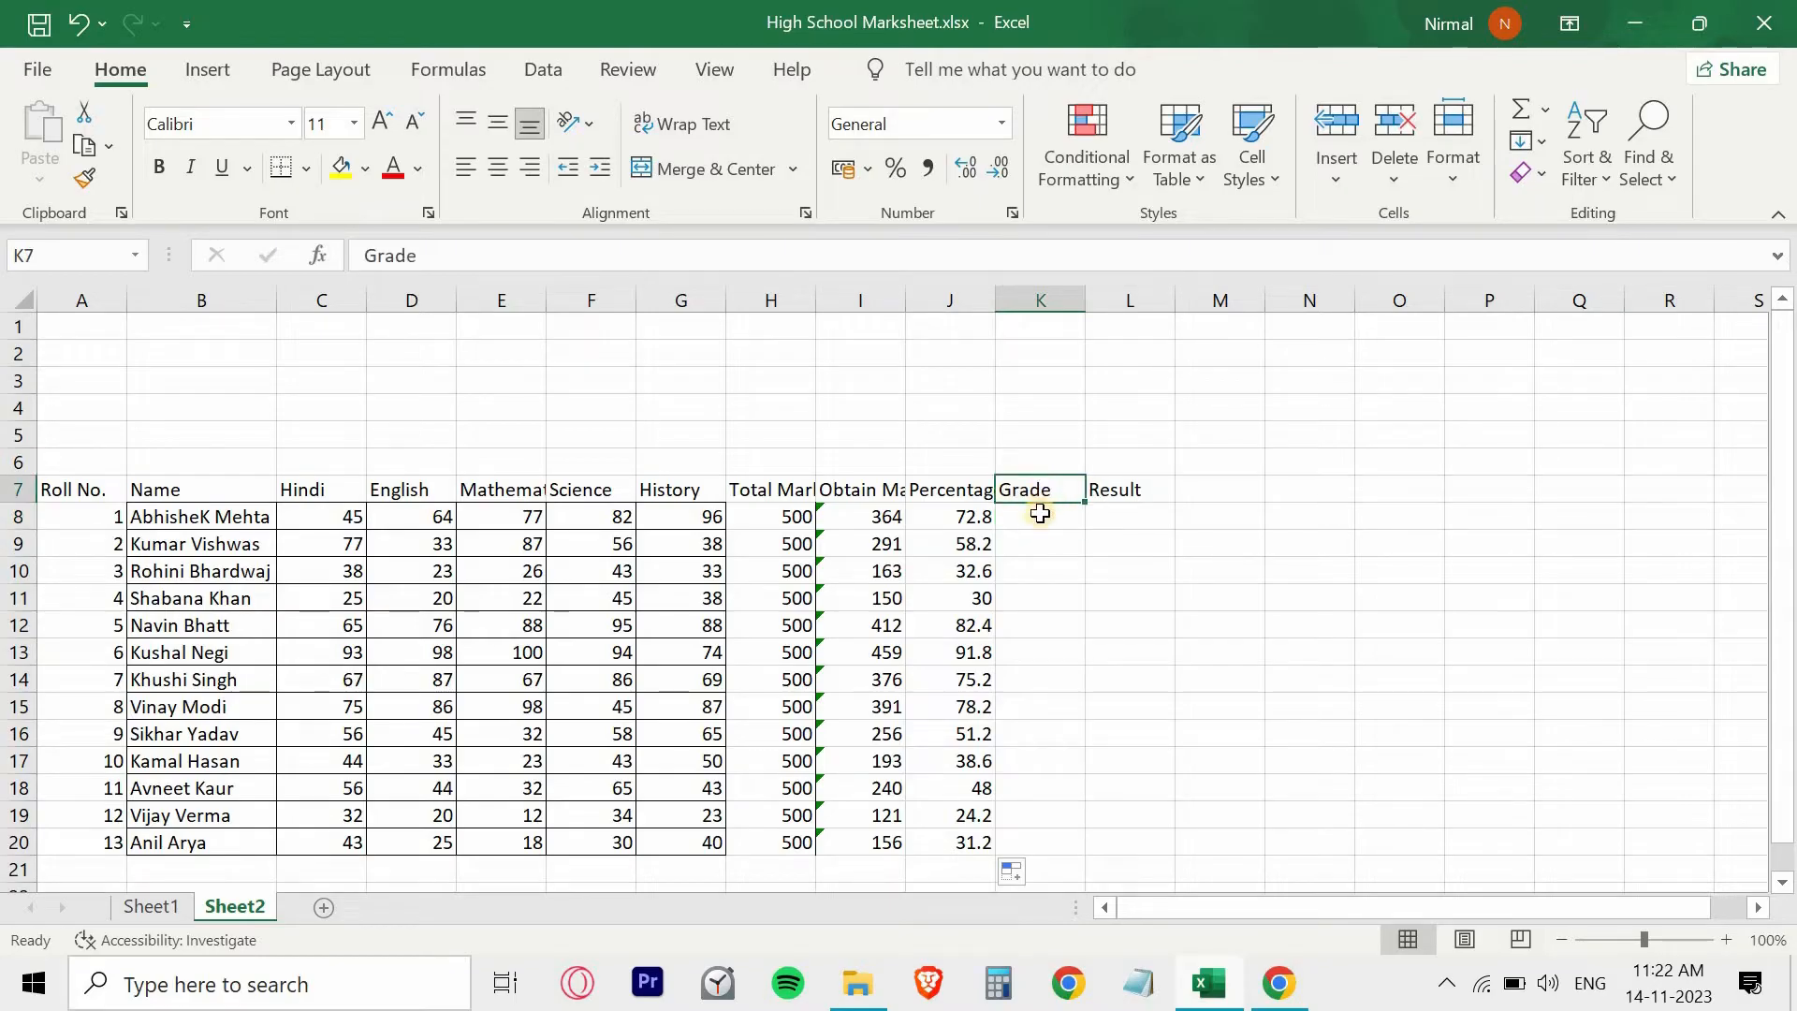
left_click(1041, 521)
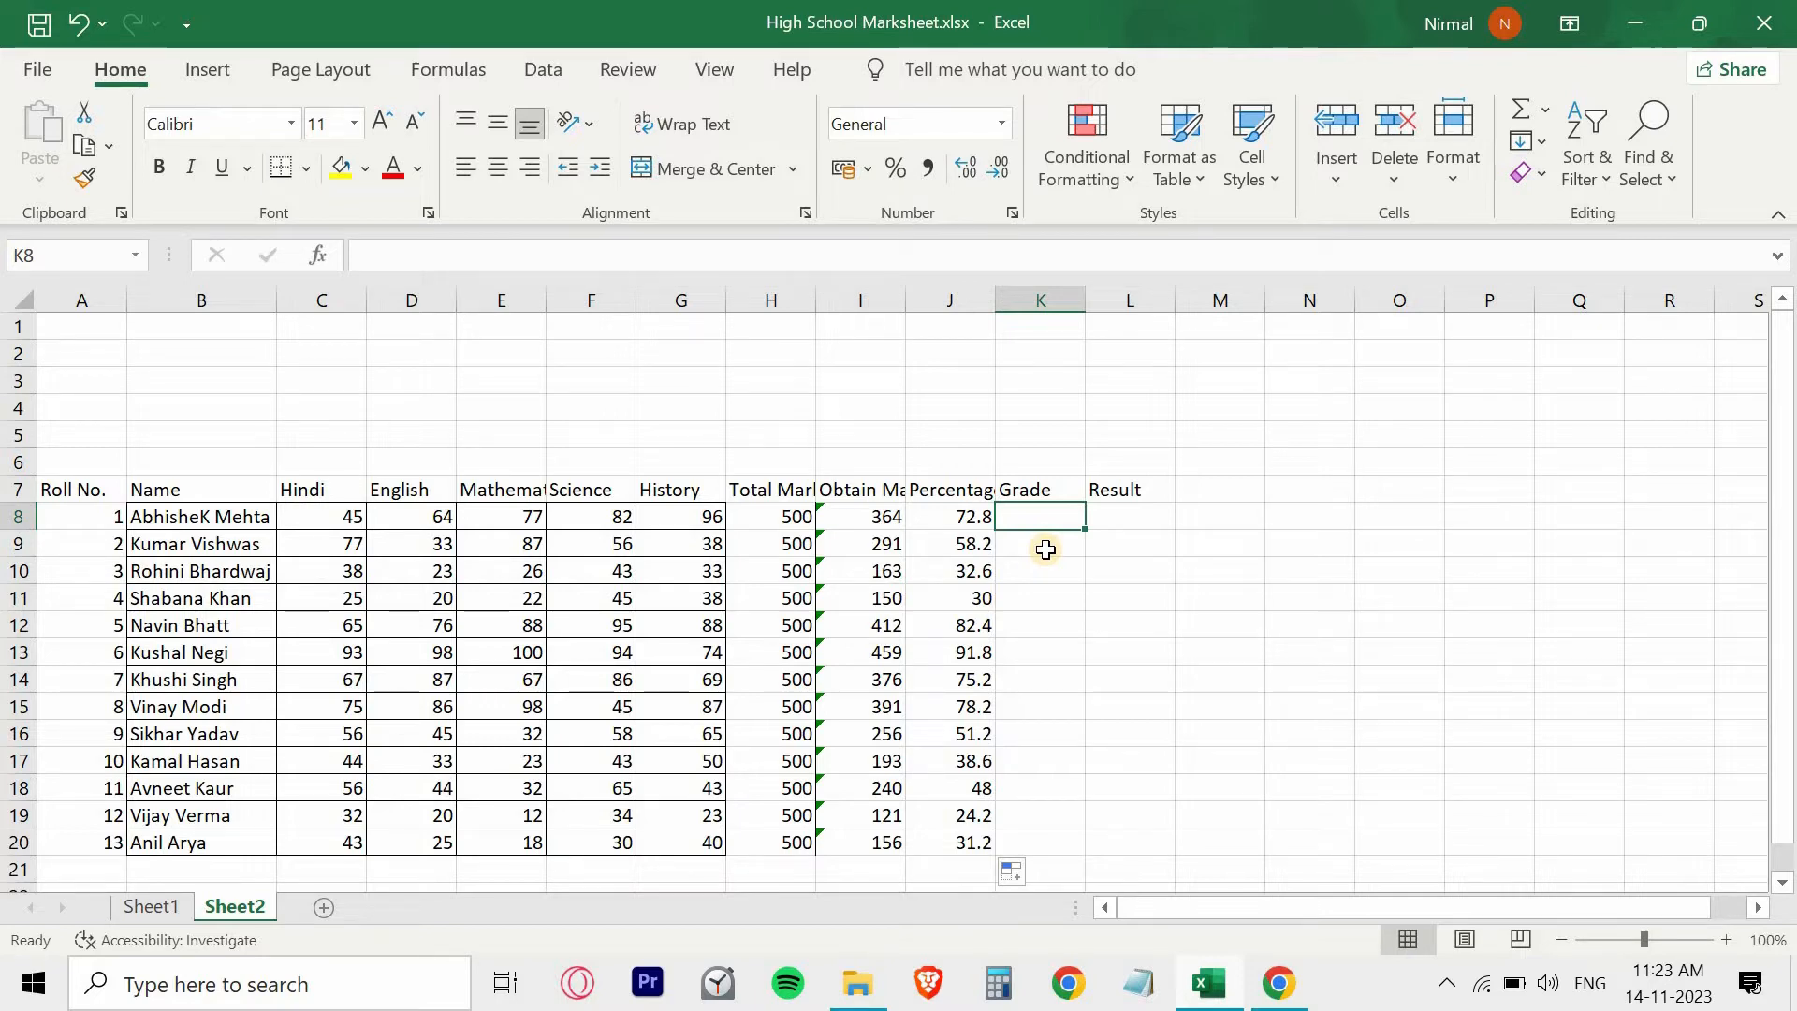
left_click(887, 518)
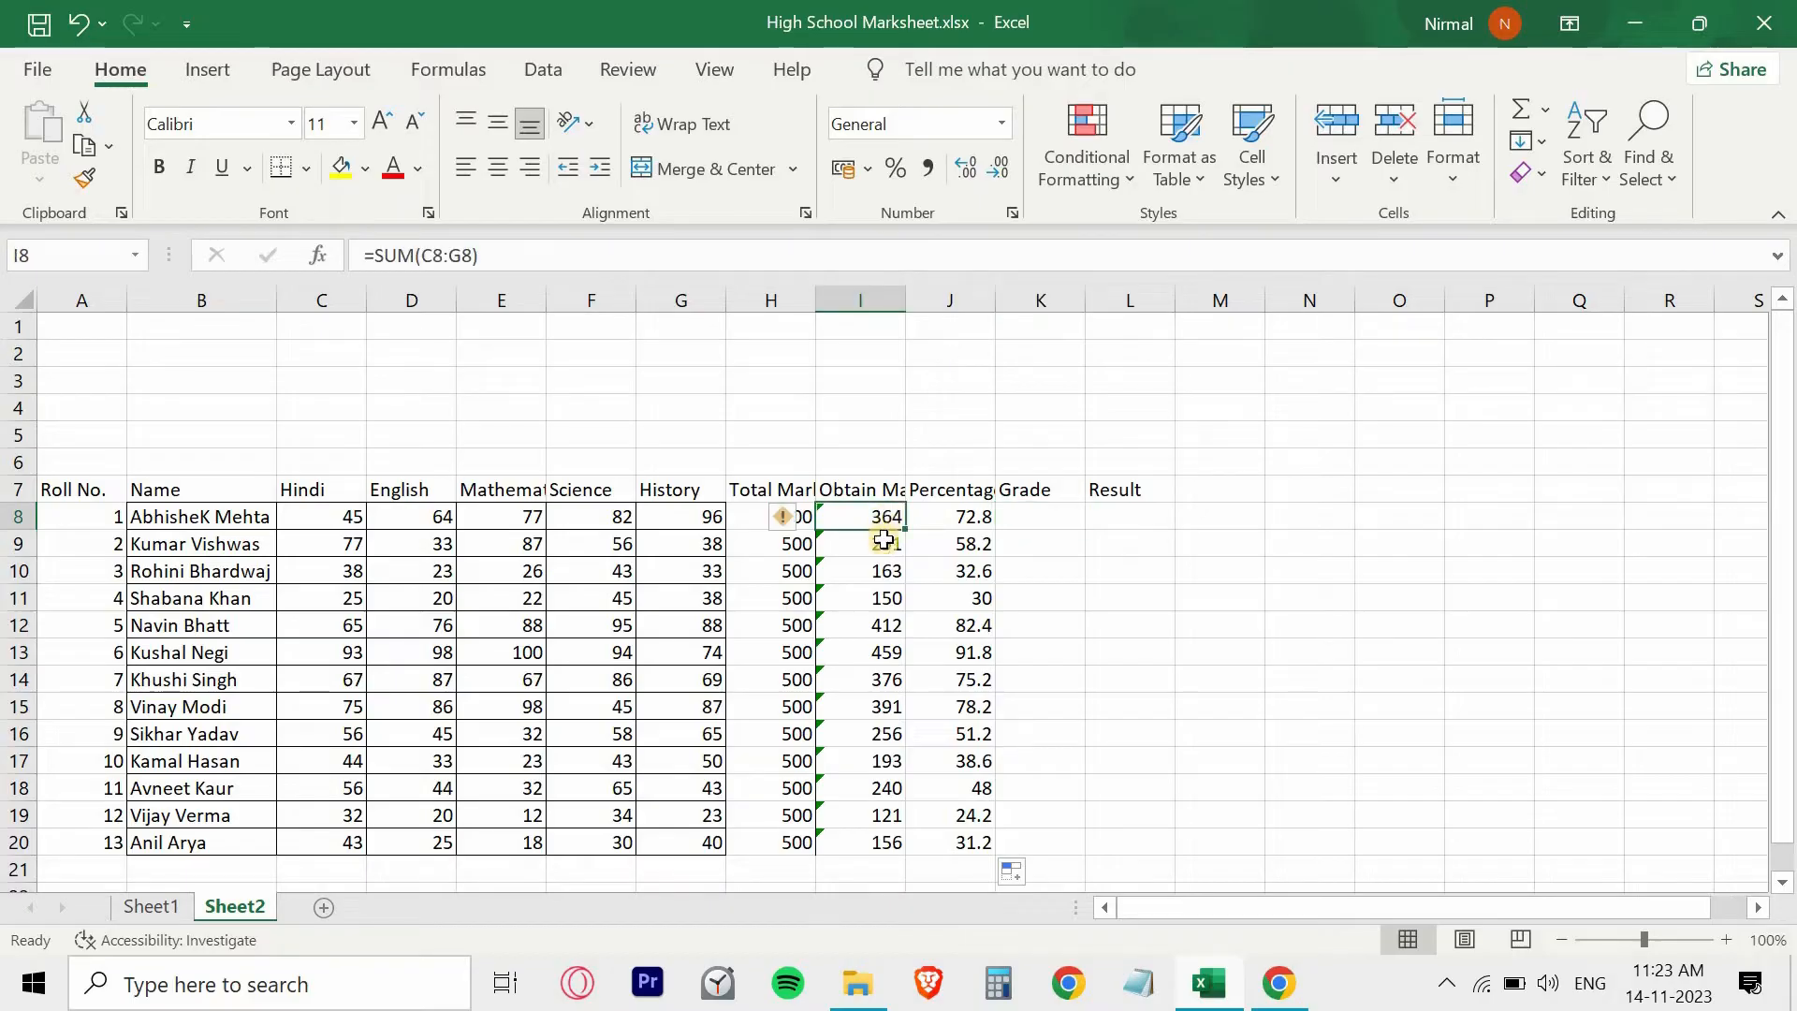
left_click(883, 570)
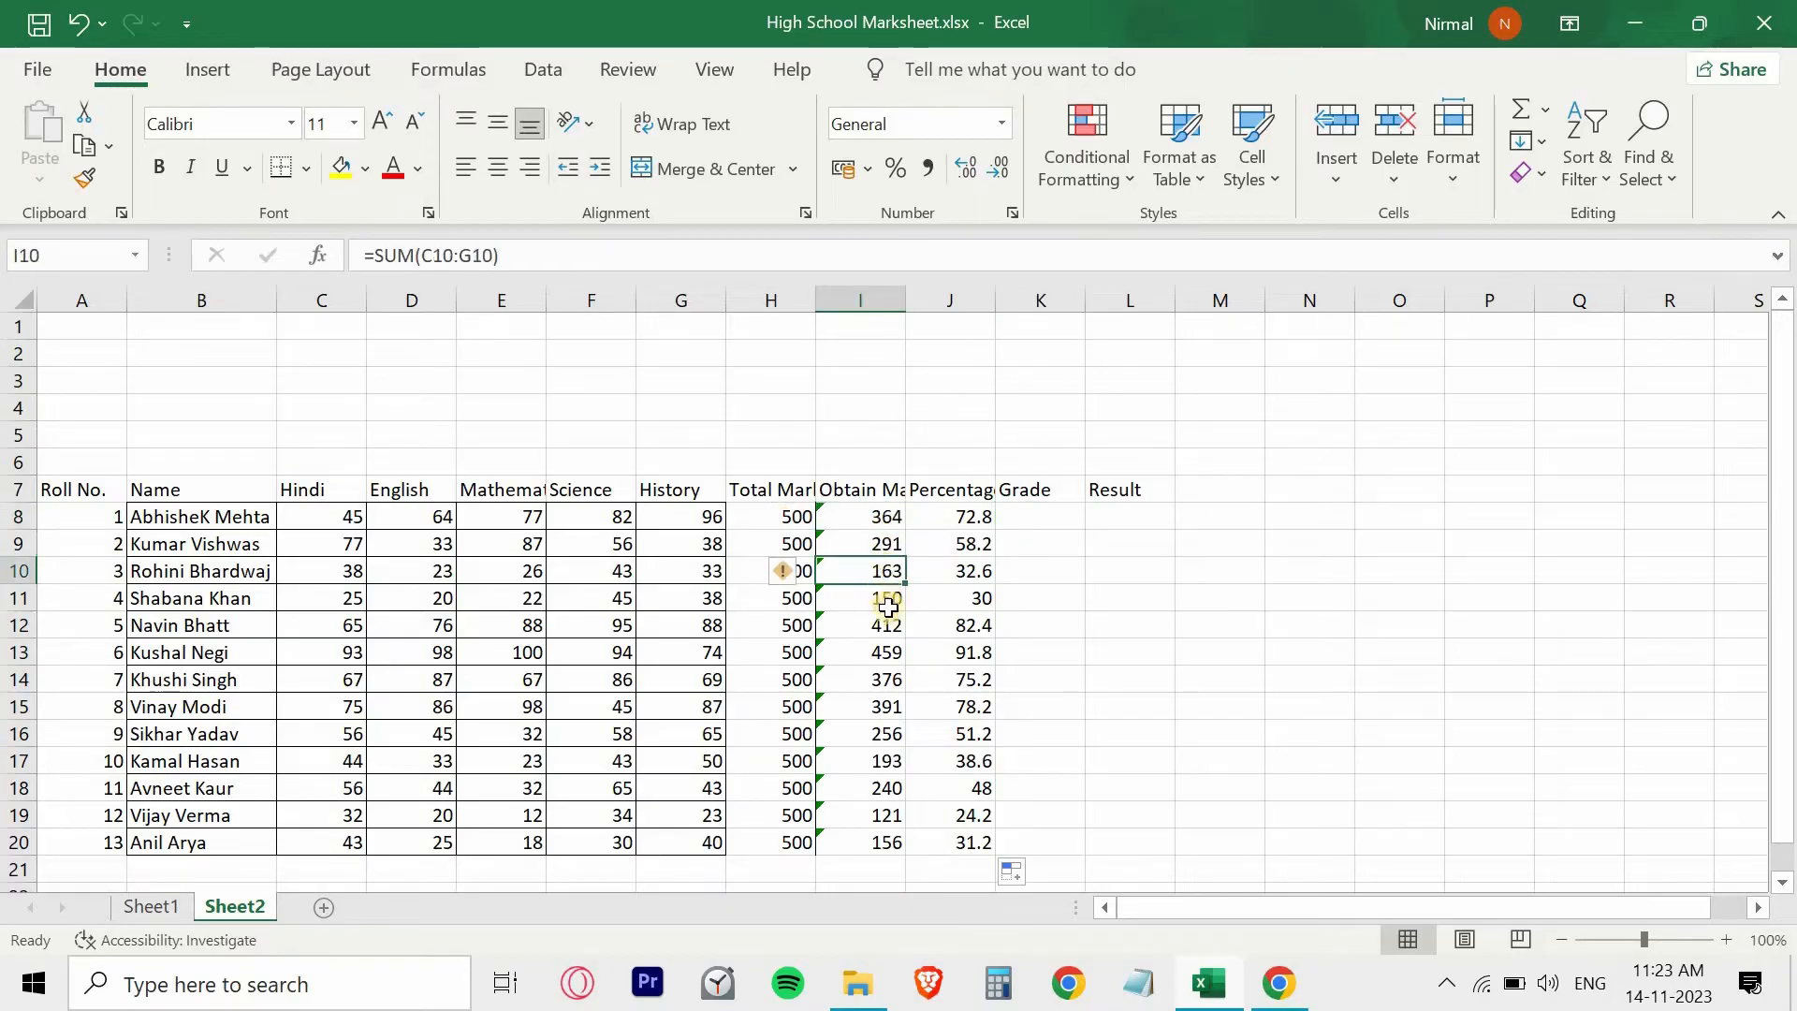
left_click(887, 625)
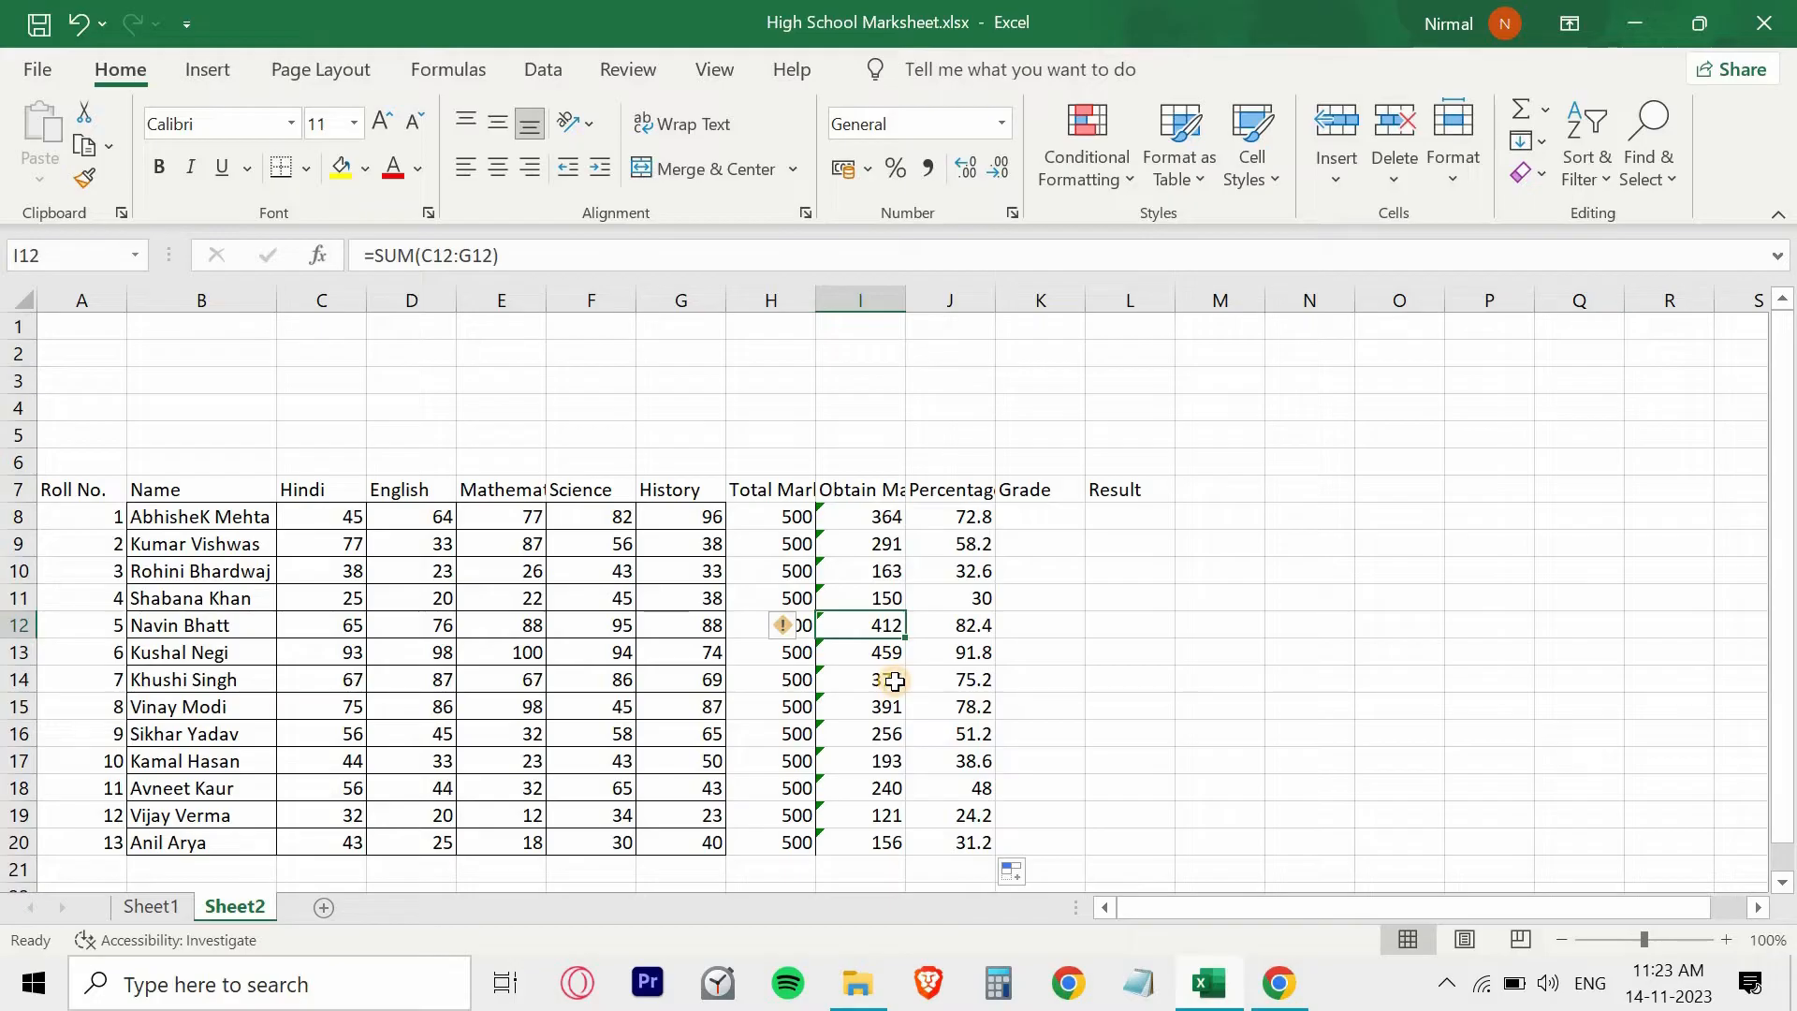
left_click(893, 680)
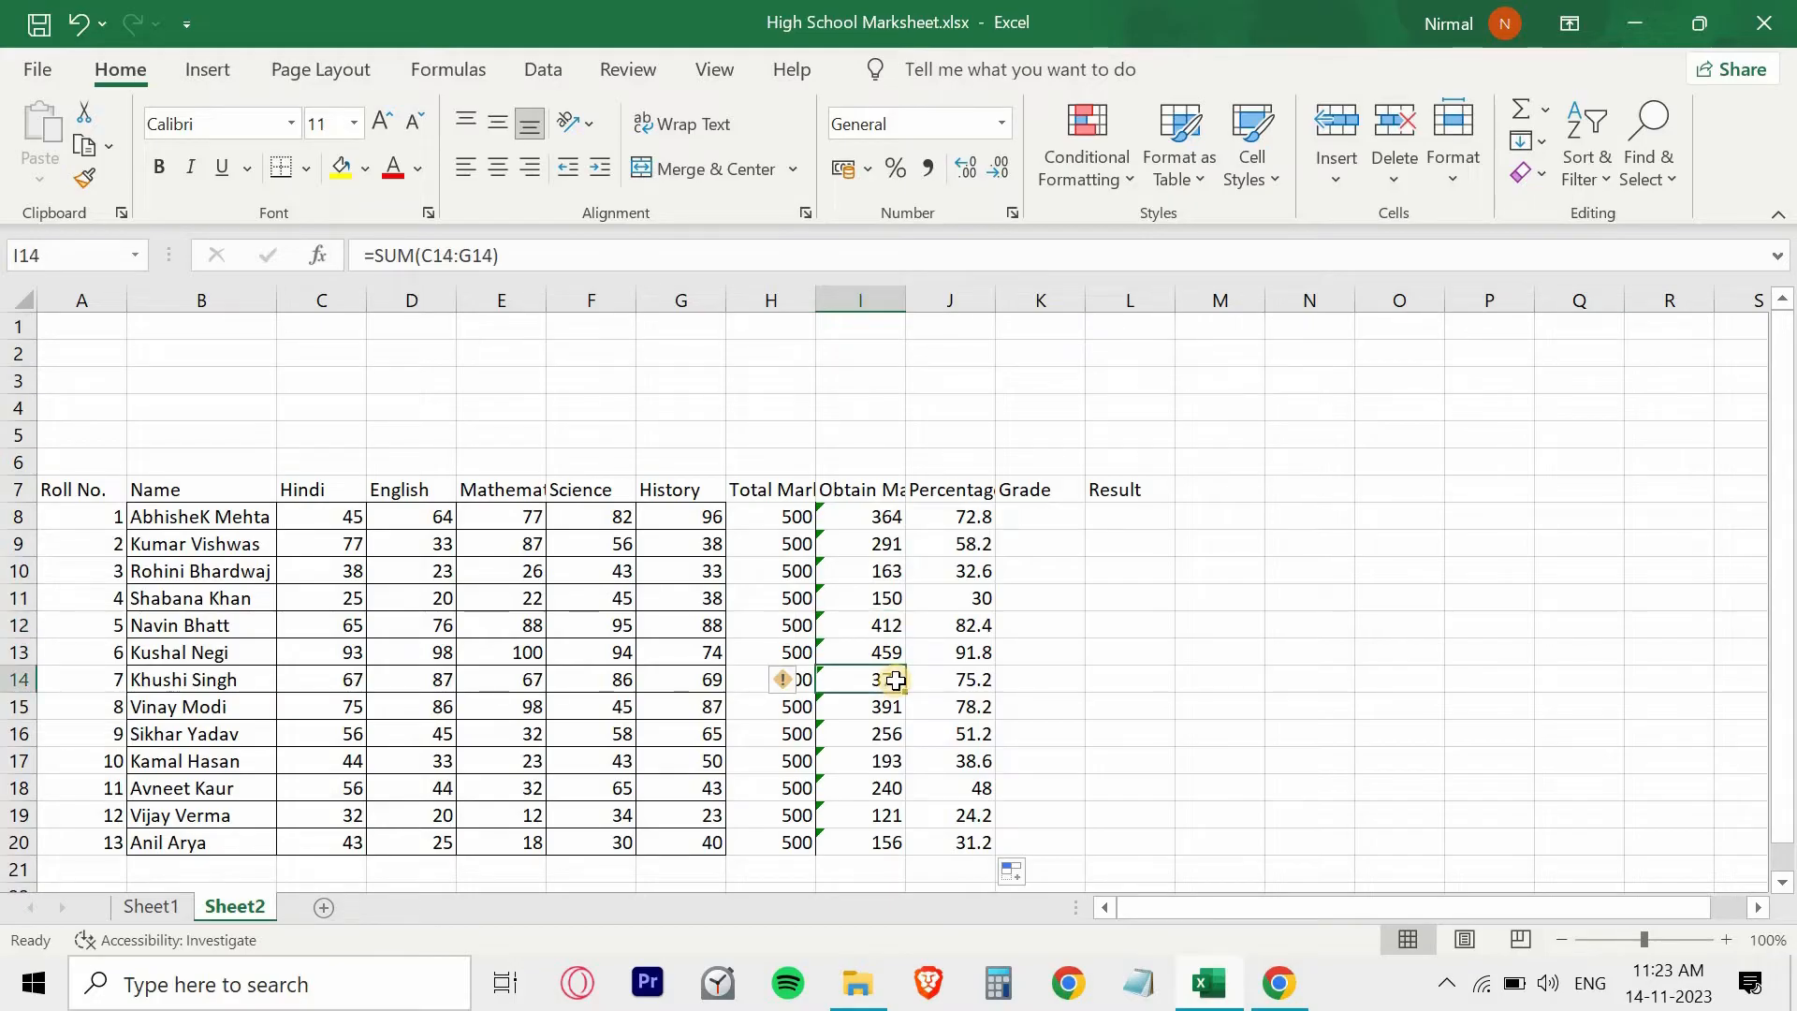
- Begin the grade formula in K8 with =IF(J8>=90,"A+", so percentages of 90 or more get A+
left_click(1039, 513)
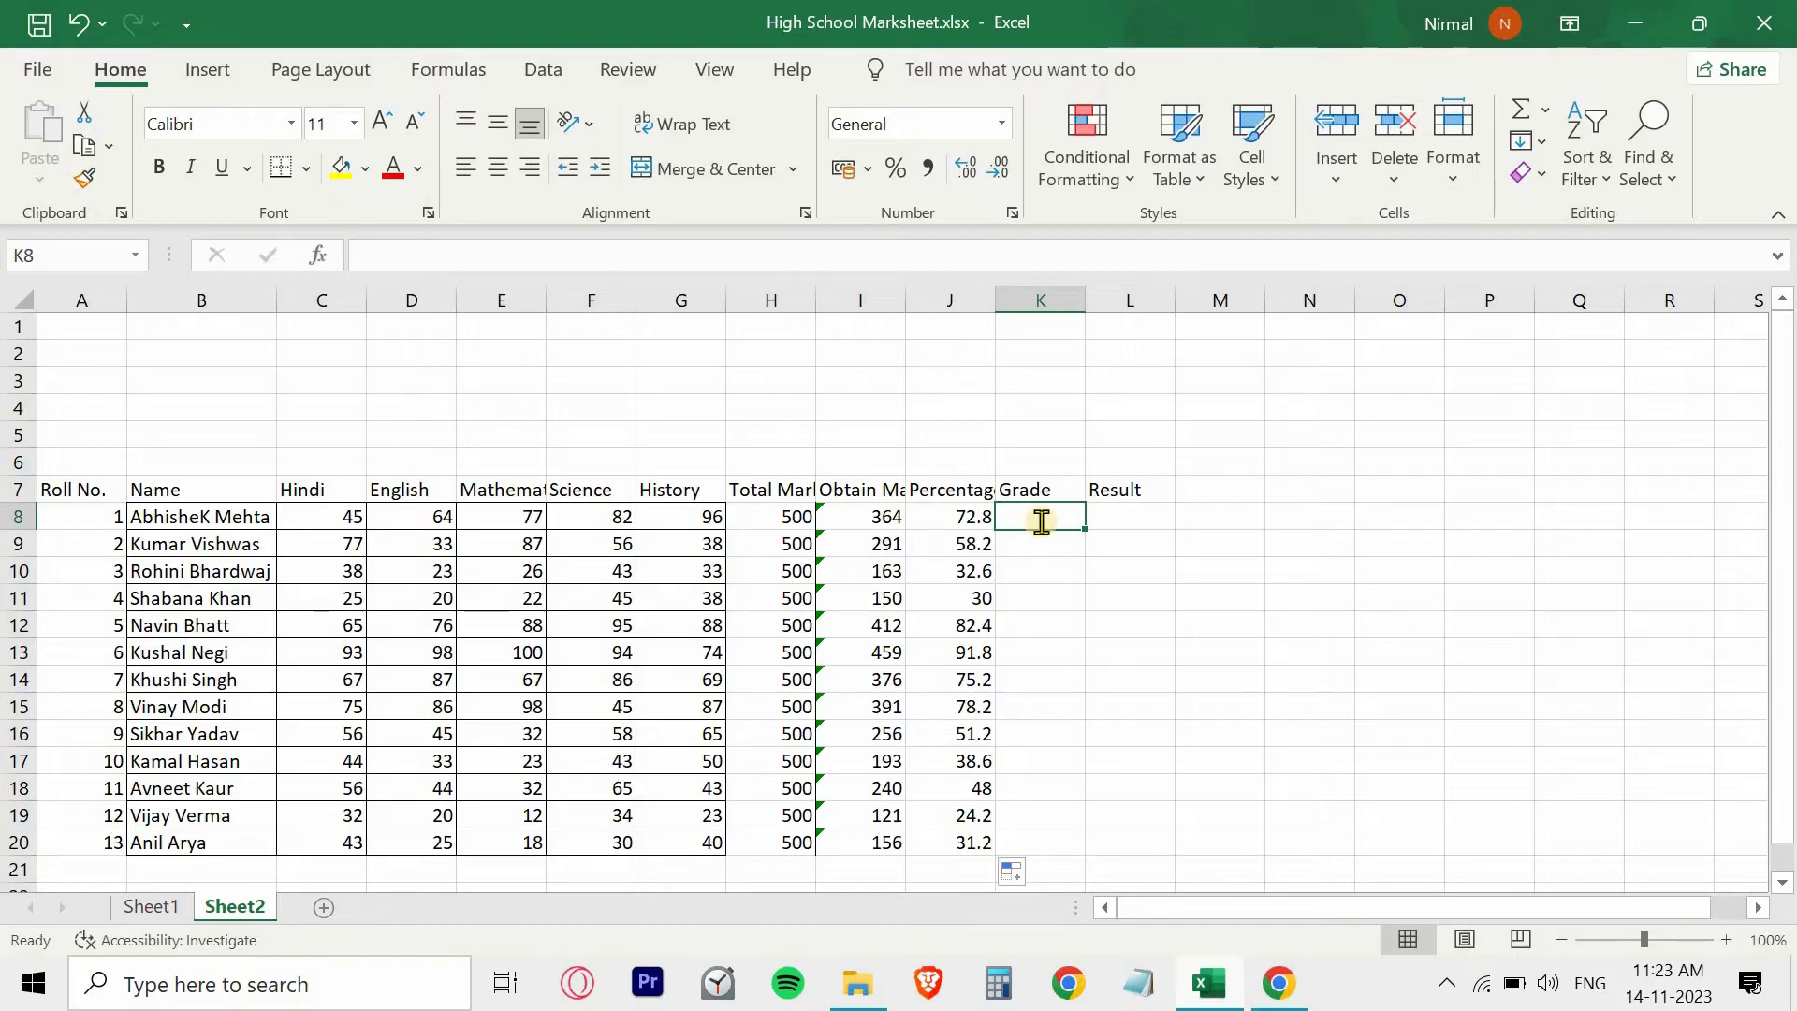
type("=")
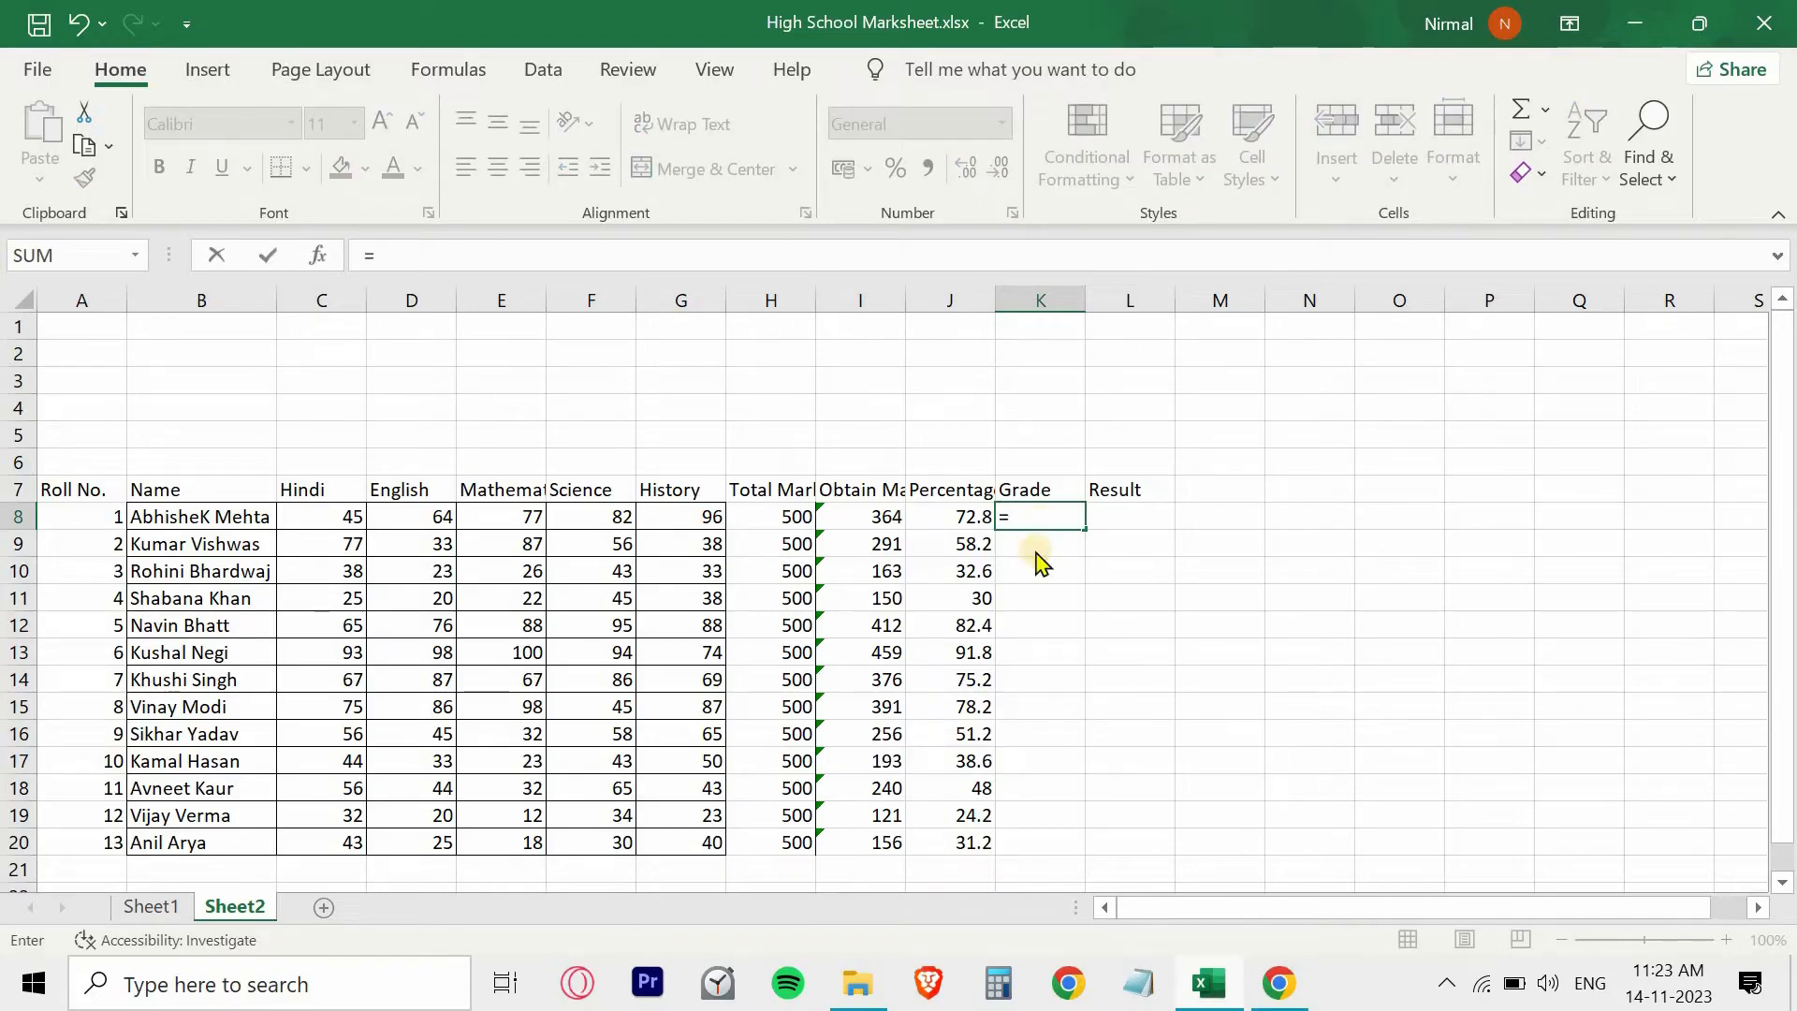
type("if")
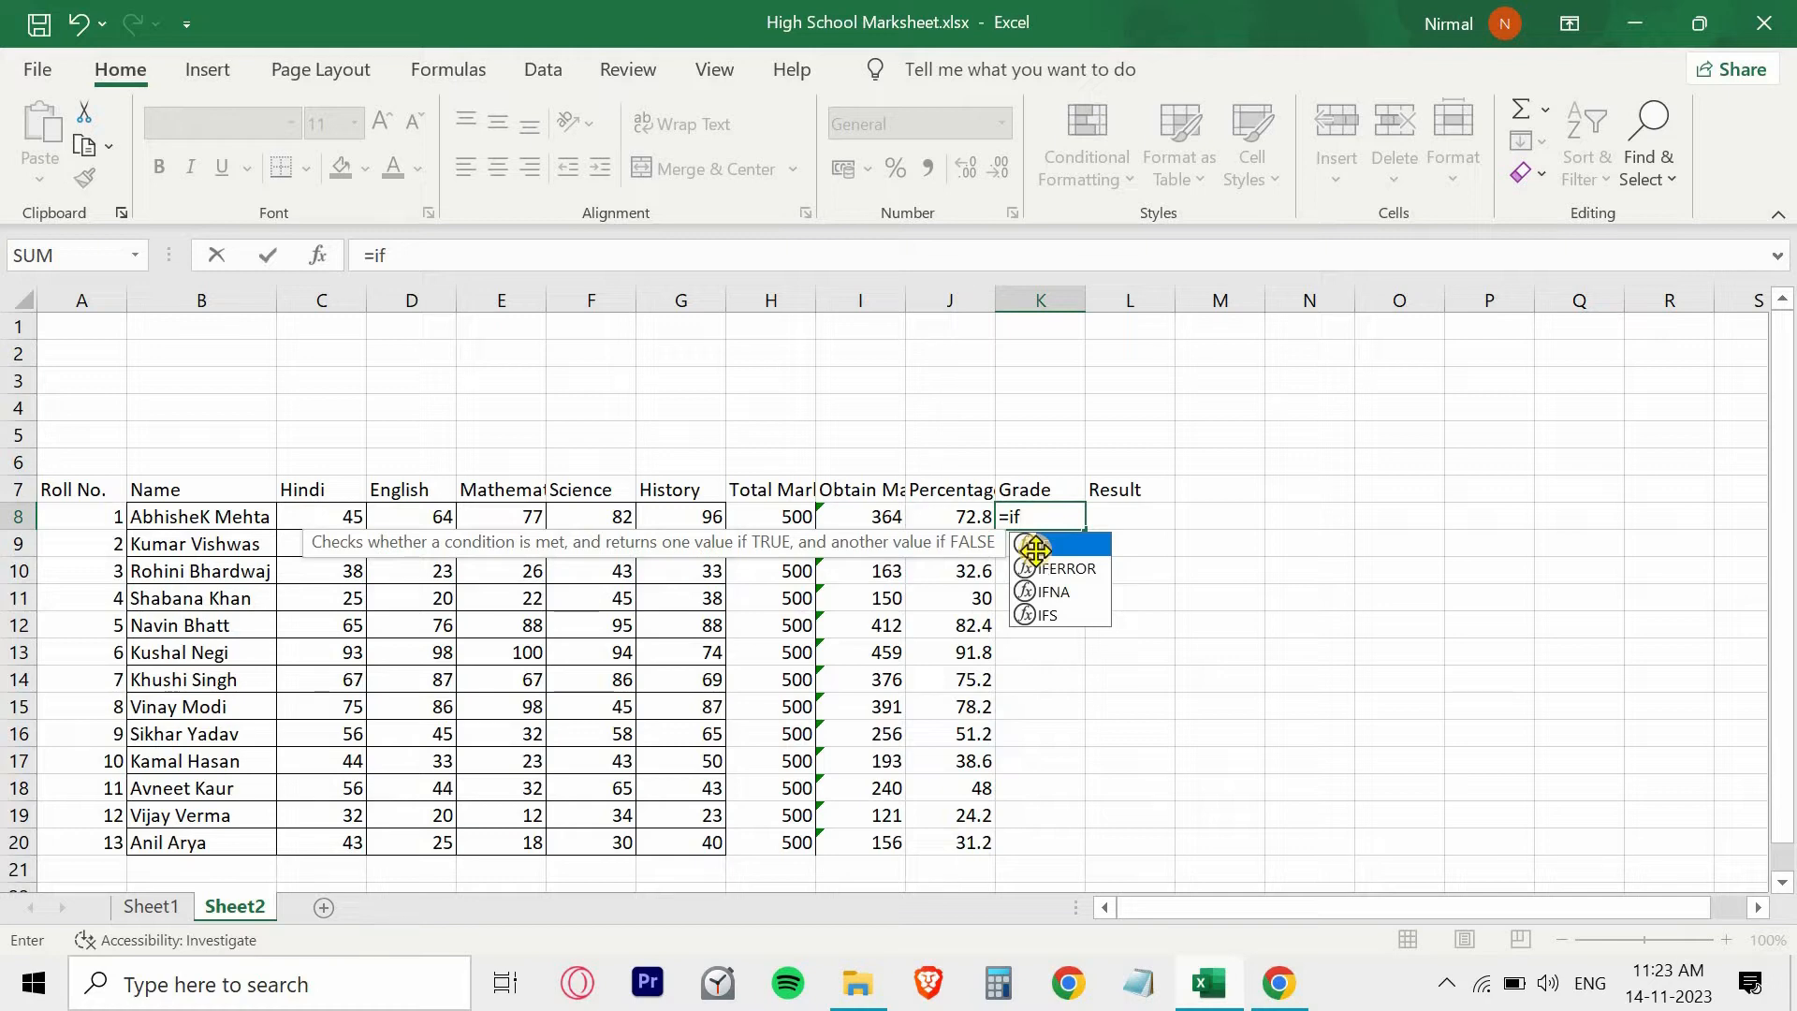
double_click(1036, 552)
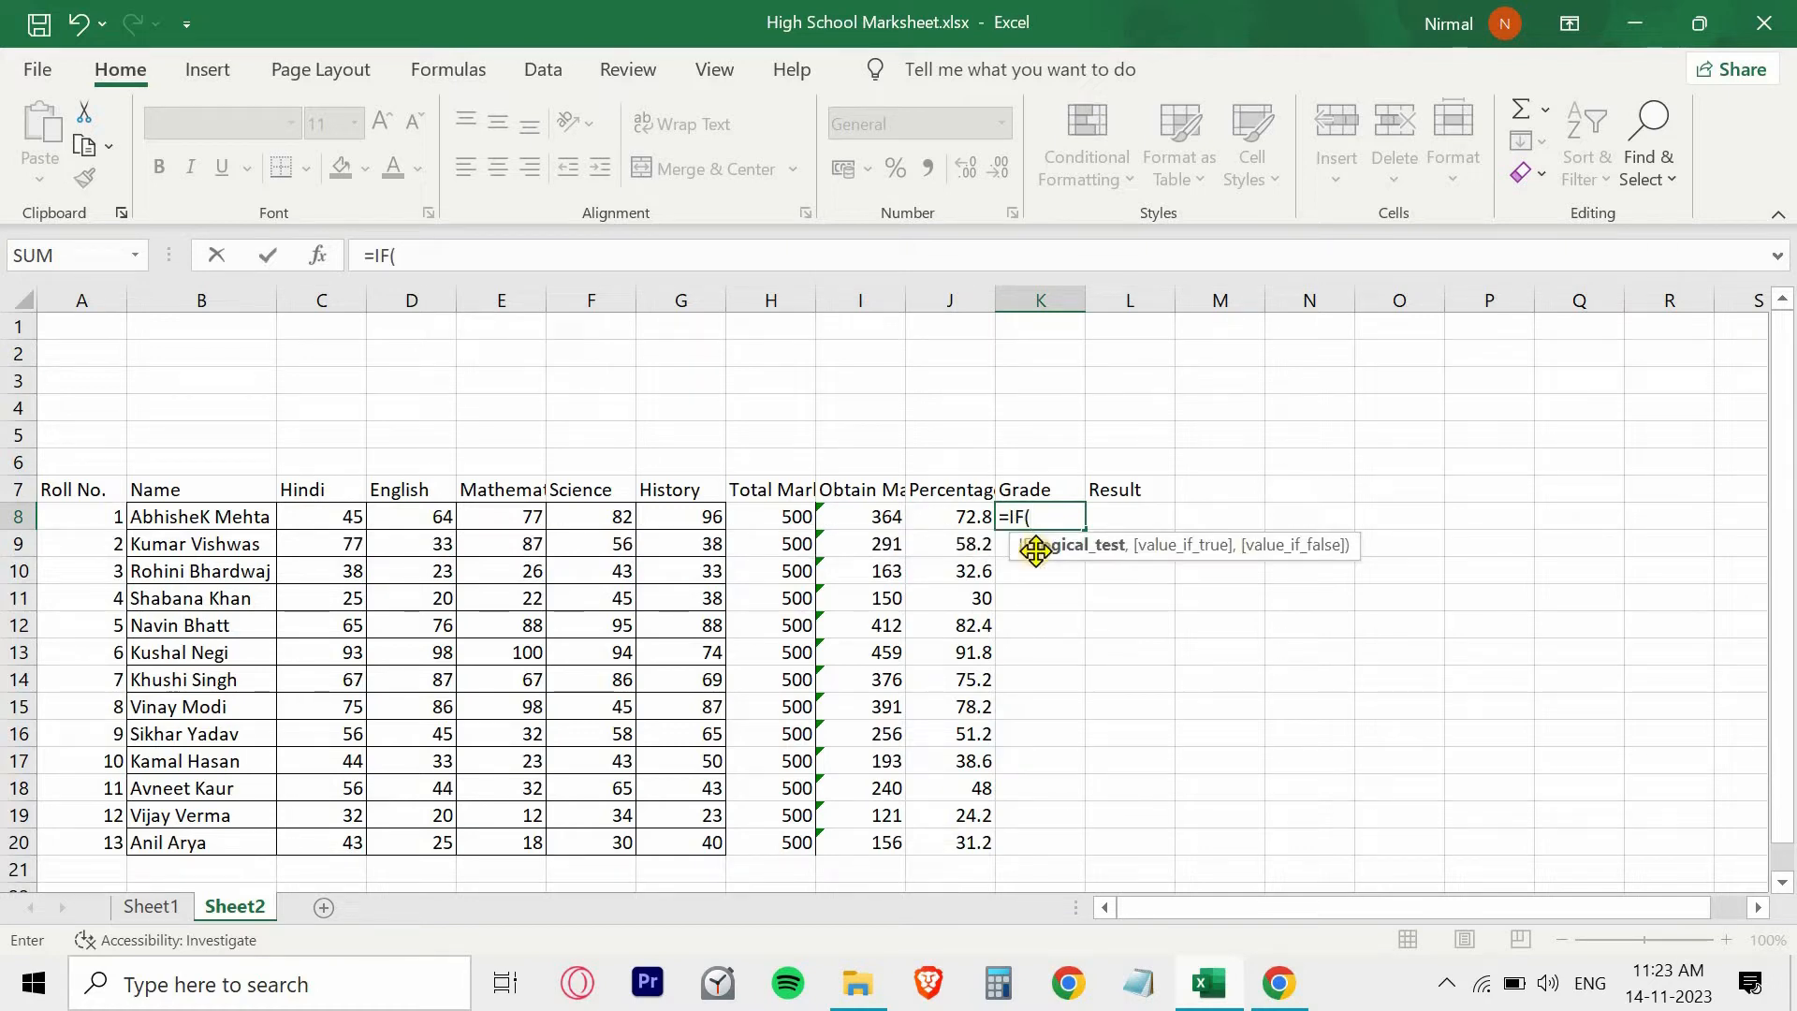
left_click(952, 515)
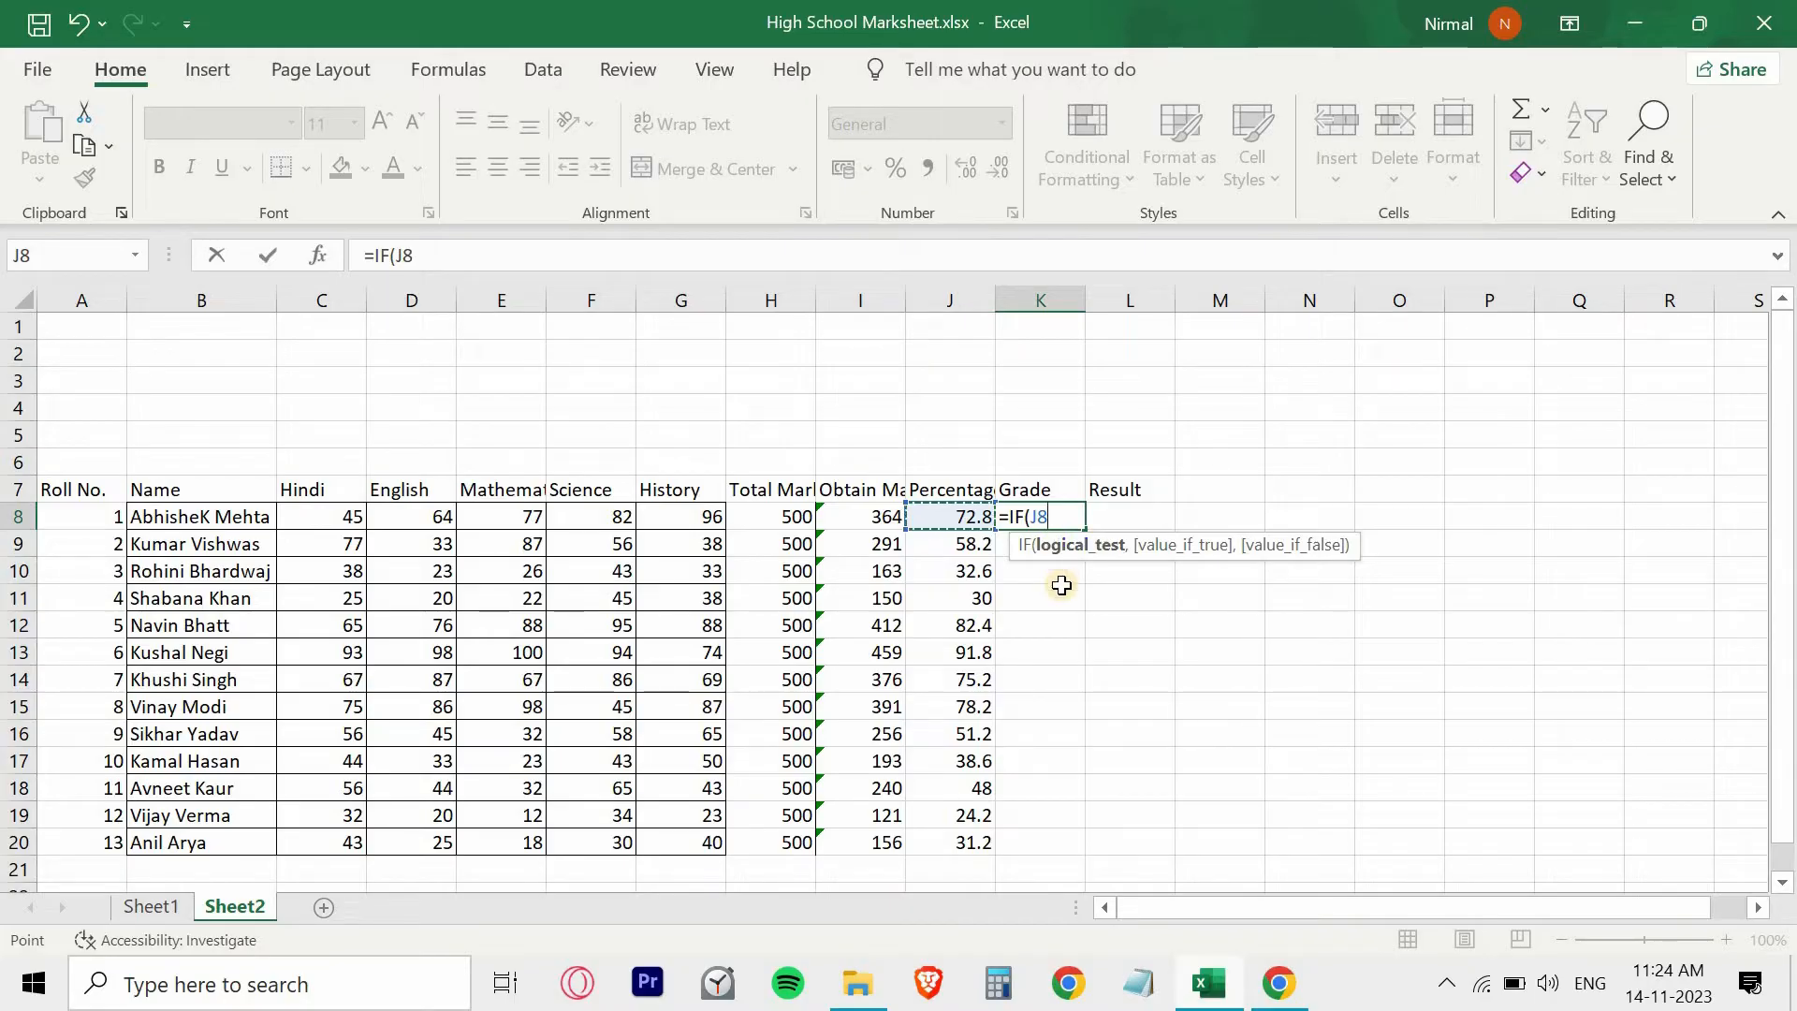
type(">=90")
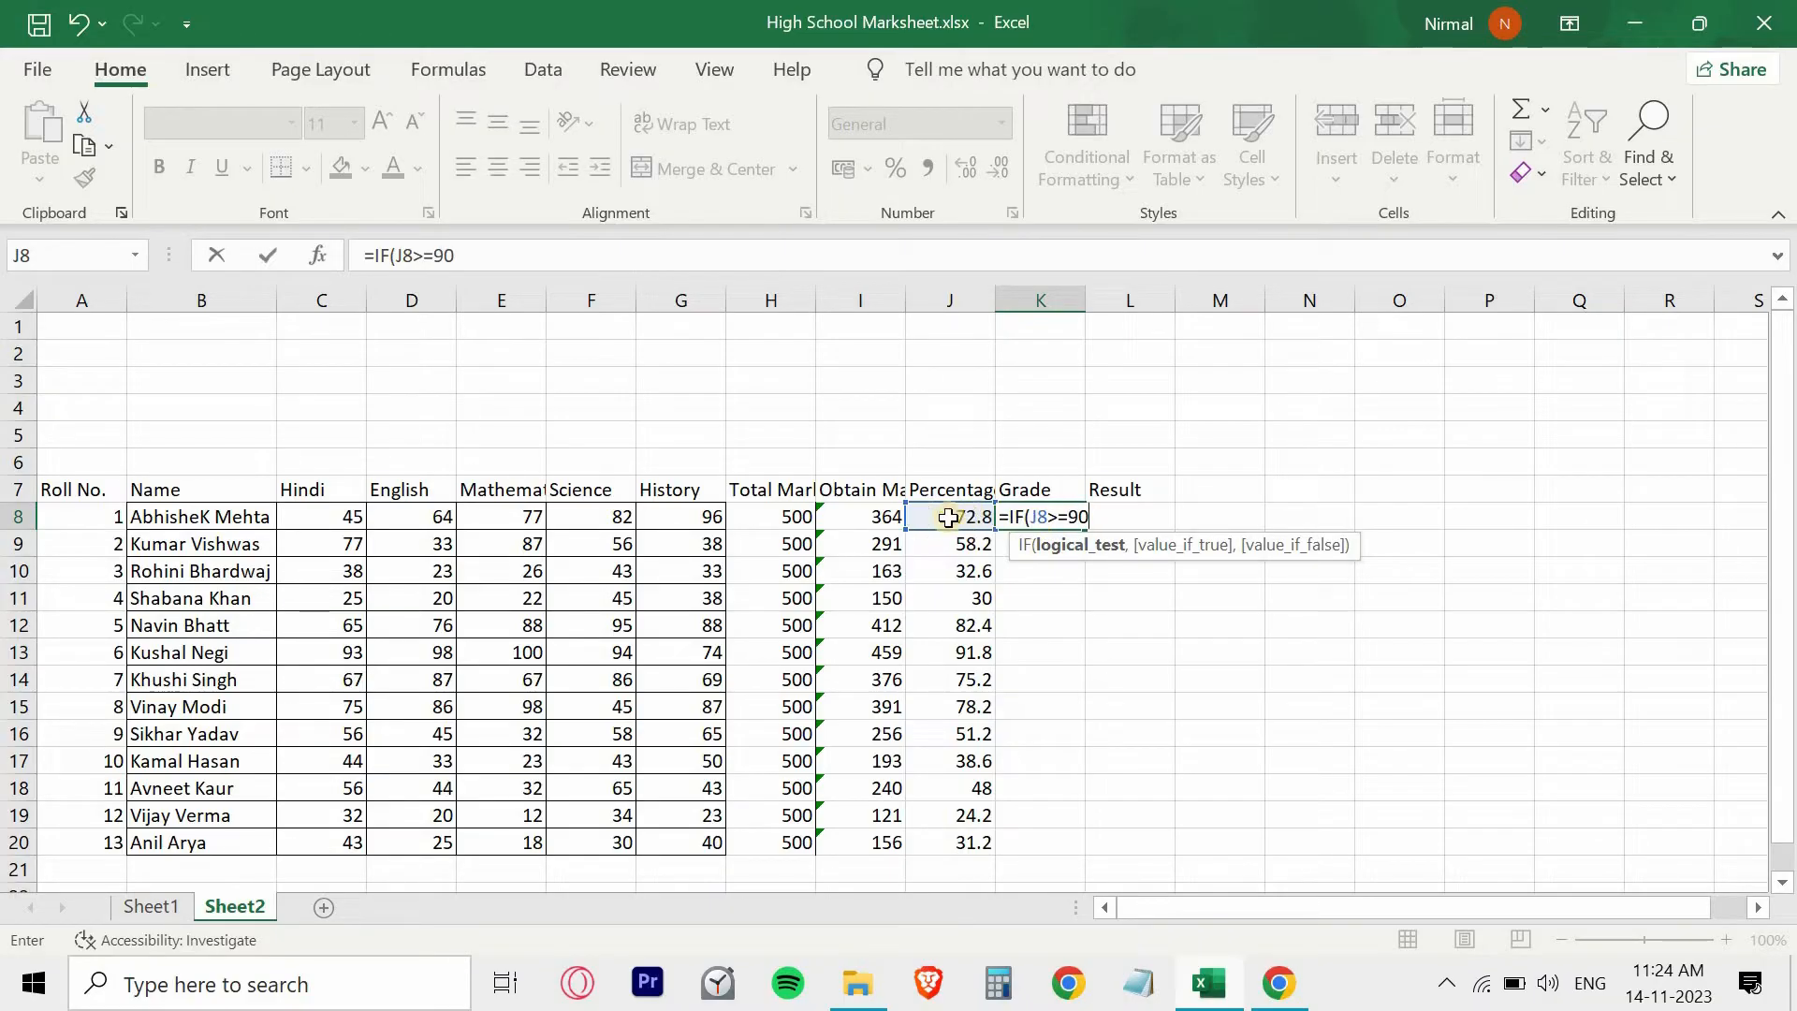
left_click(1060, 517)
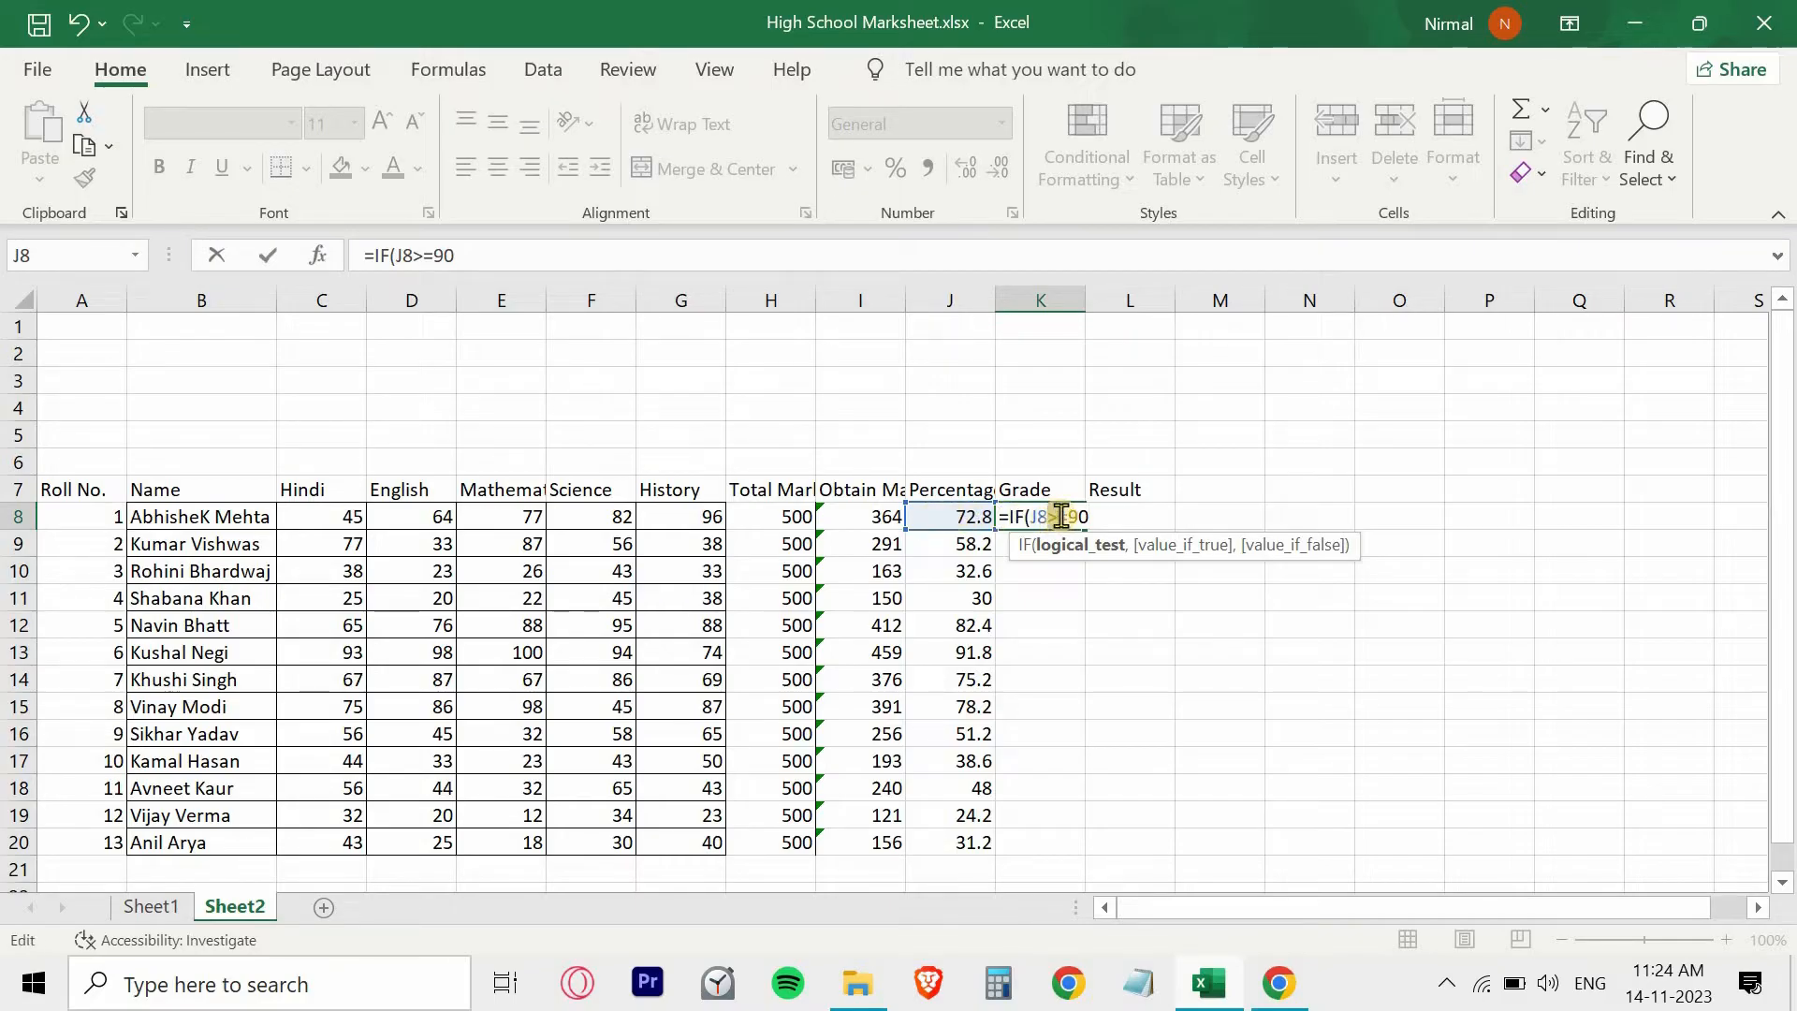
left_click_drag(1061, 516, 1069, 516)
left_click(1092, 517)
type(",\"")
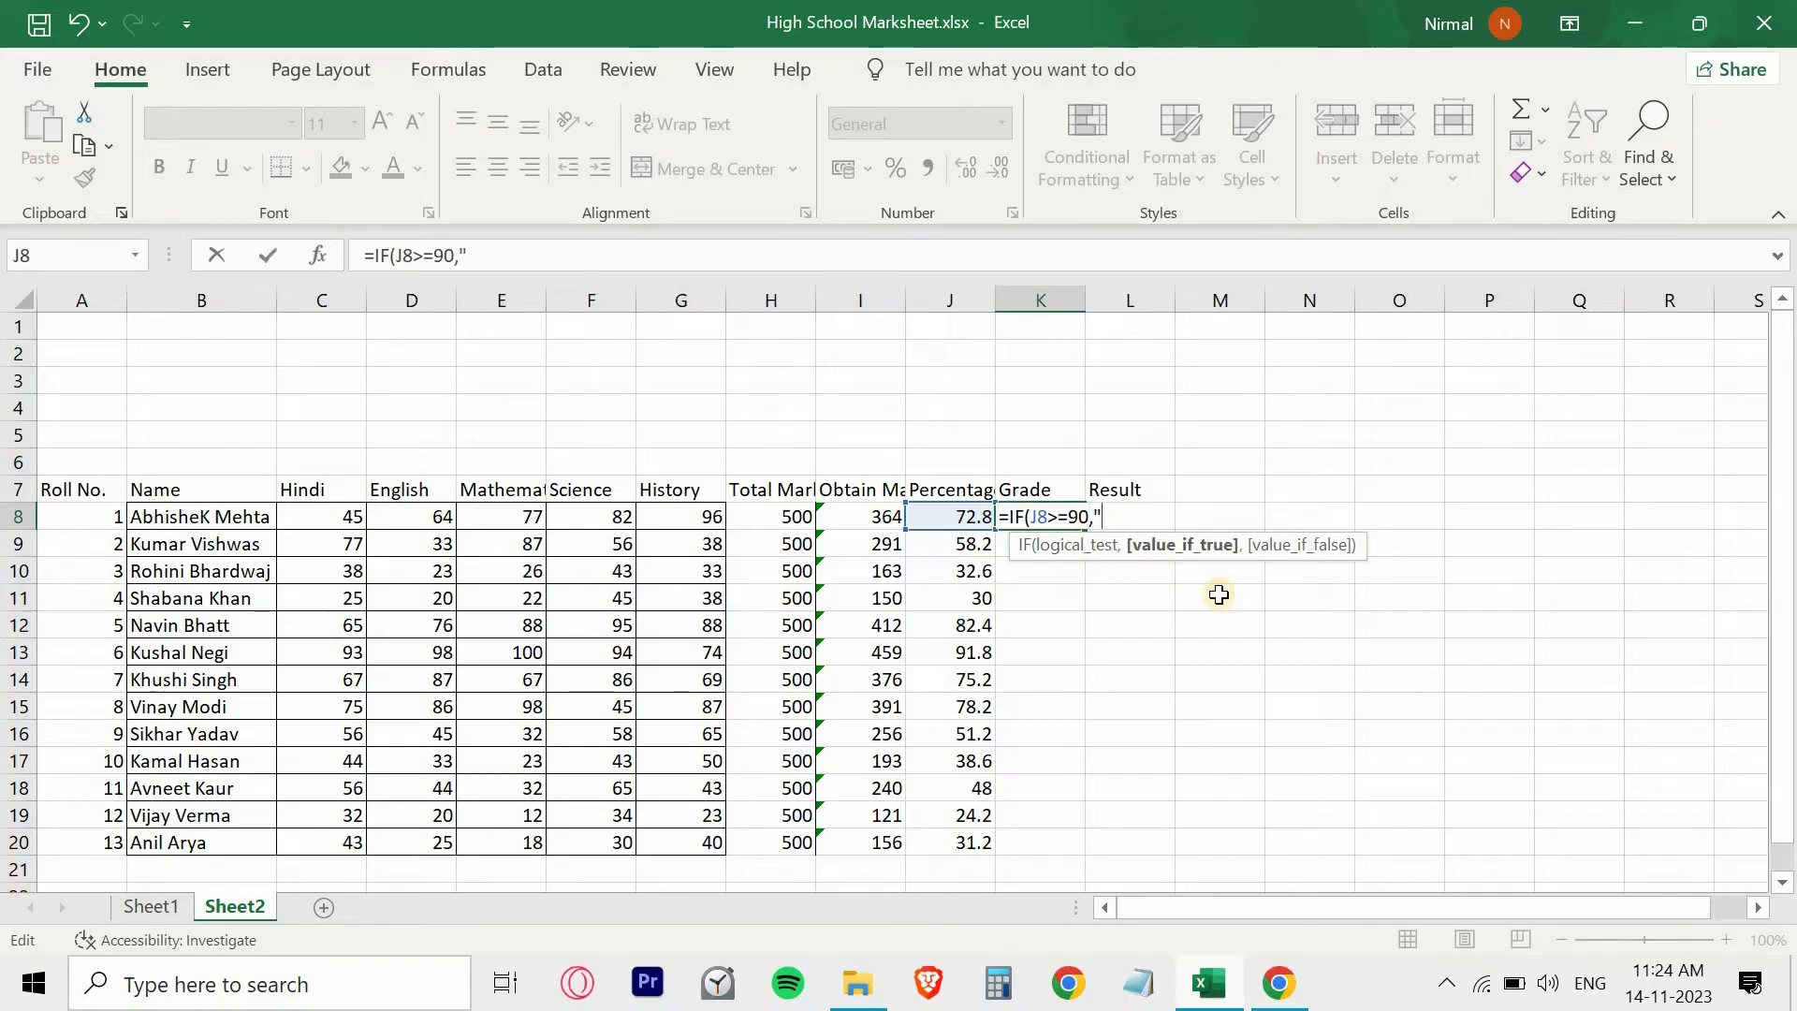
type("A+")
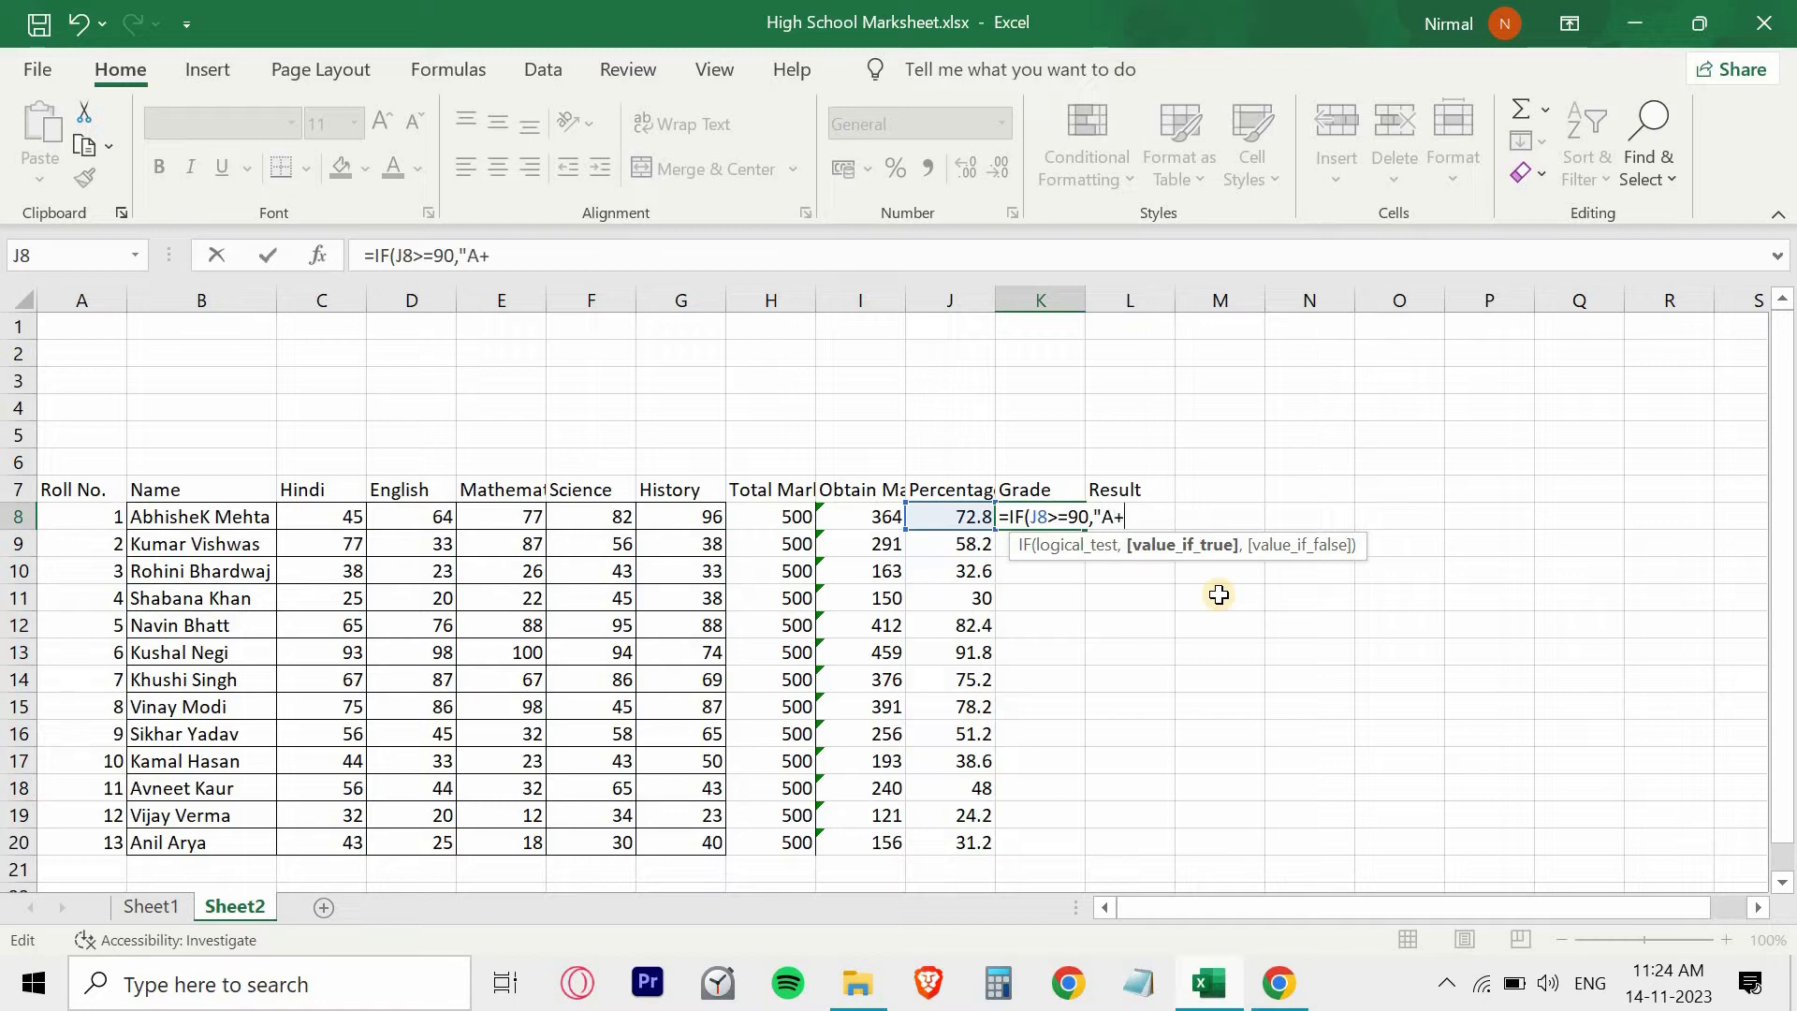
type("\"")
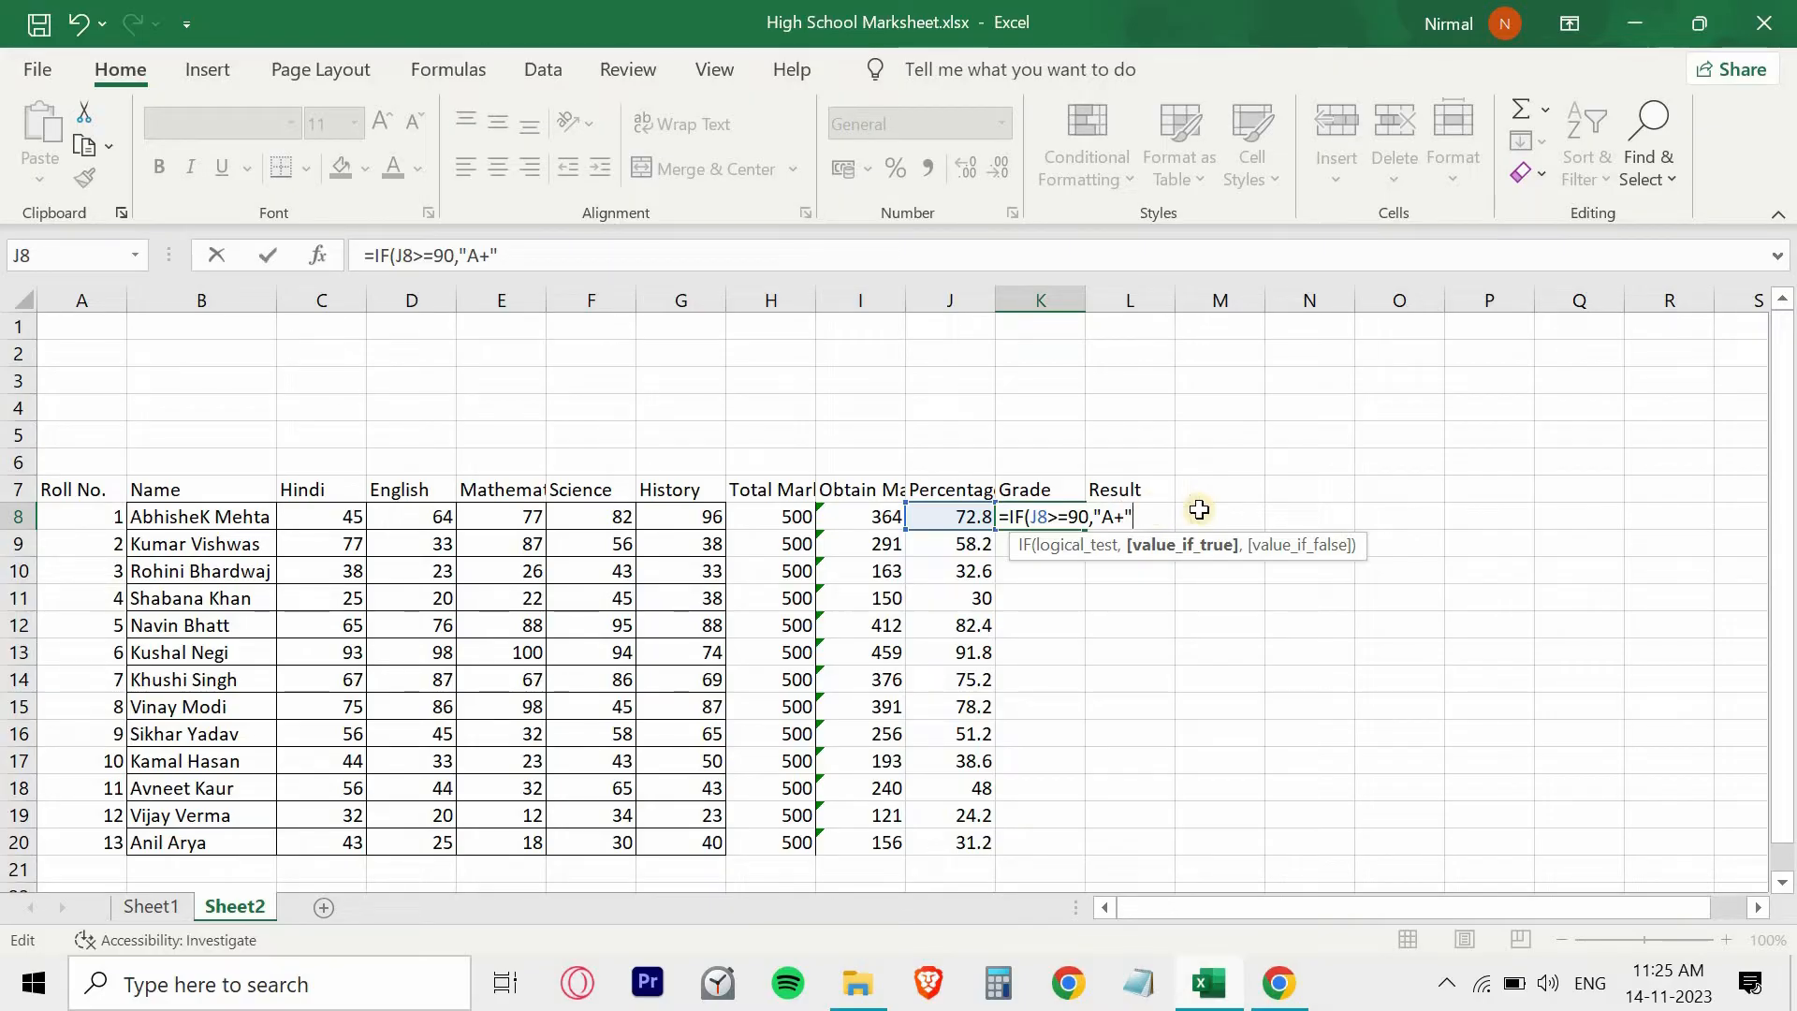
type(",")
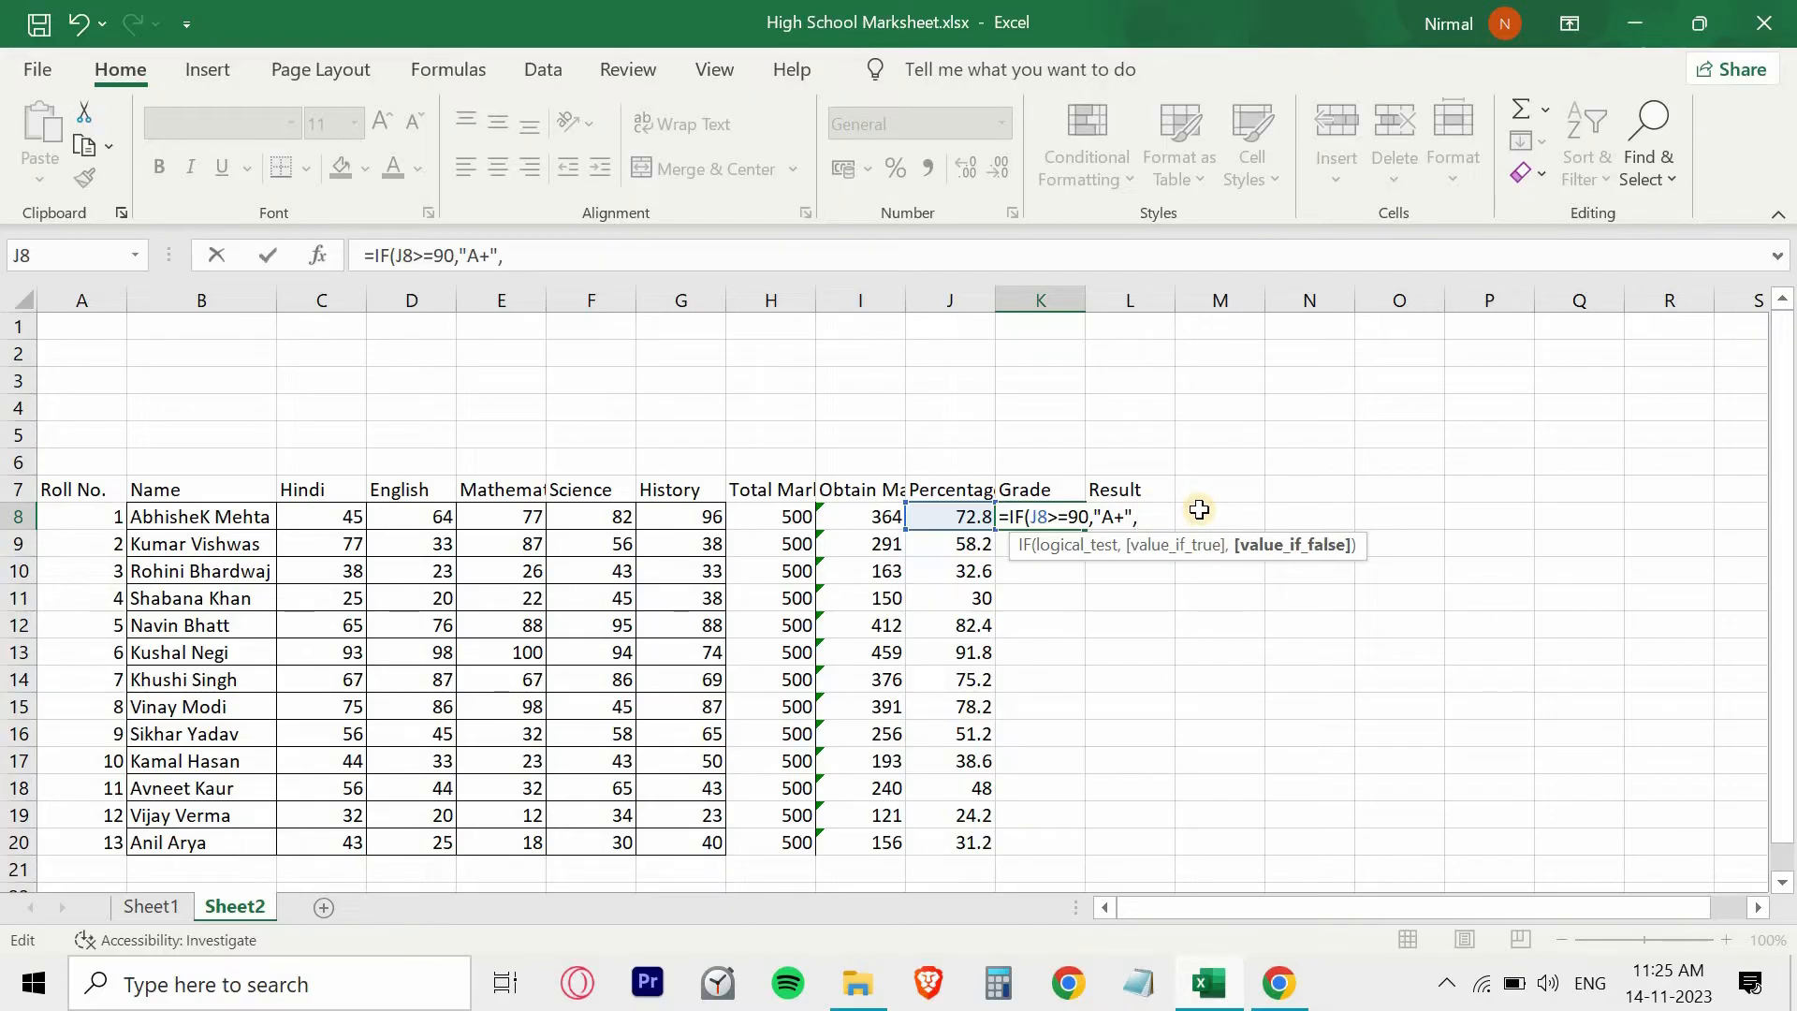
type("IF")
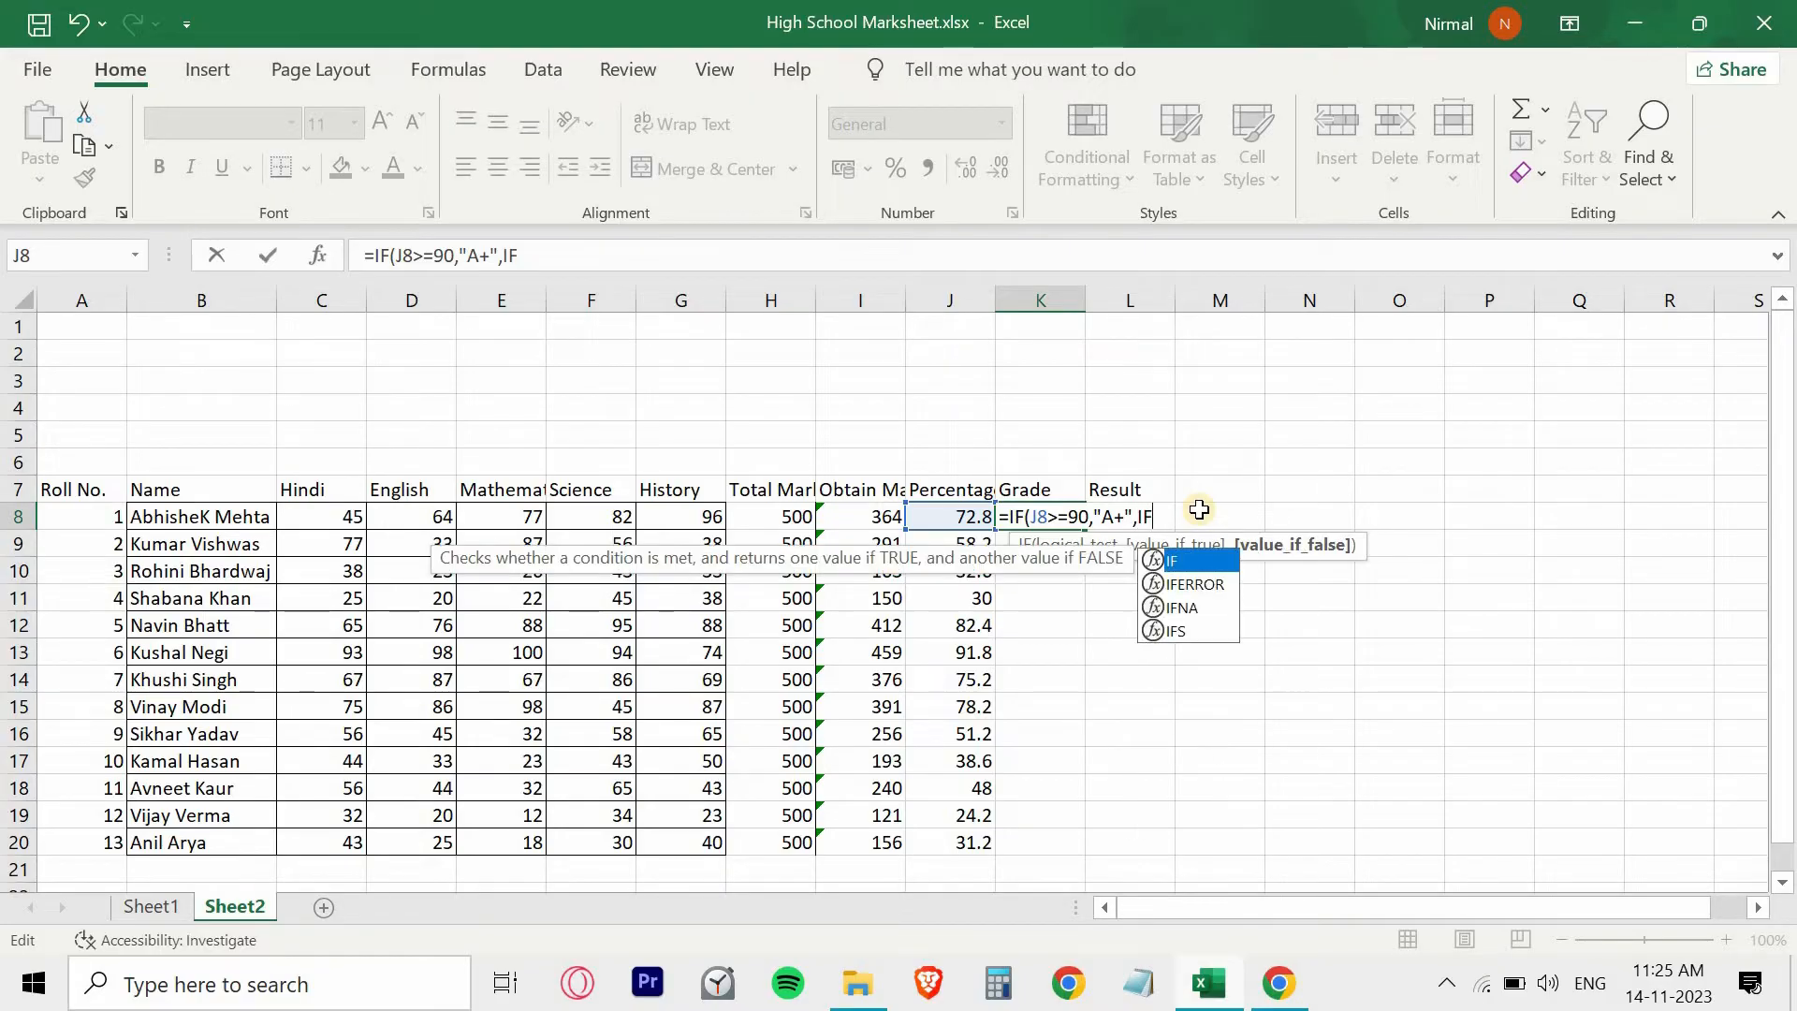
type("(")
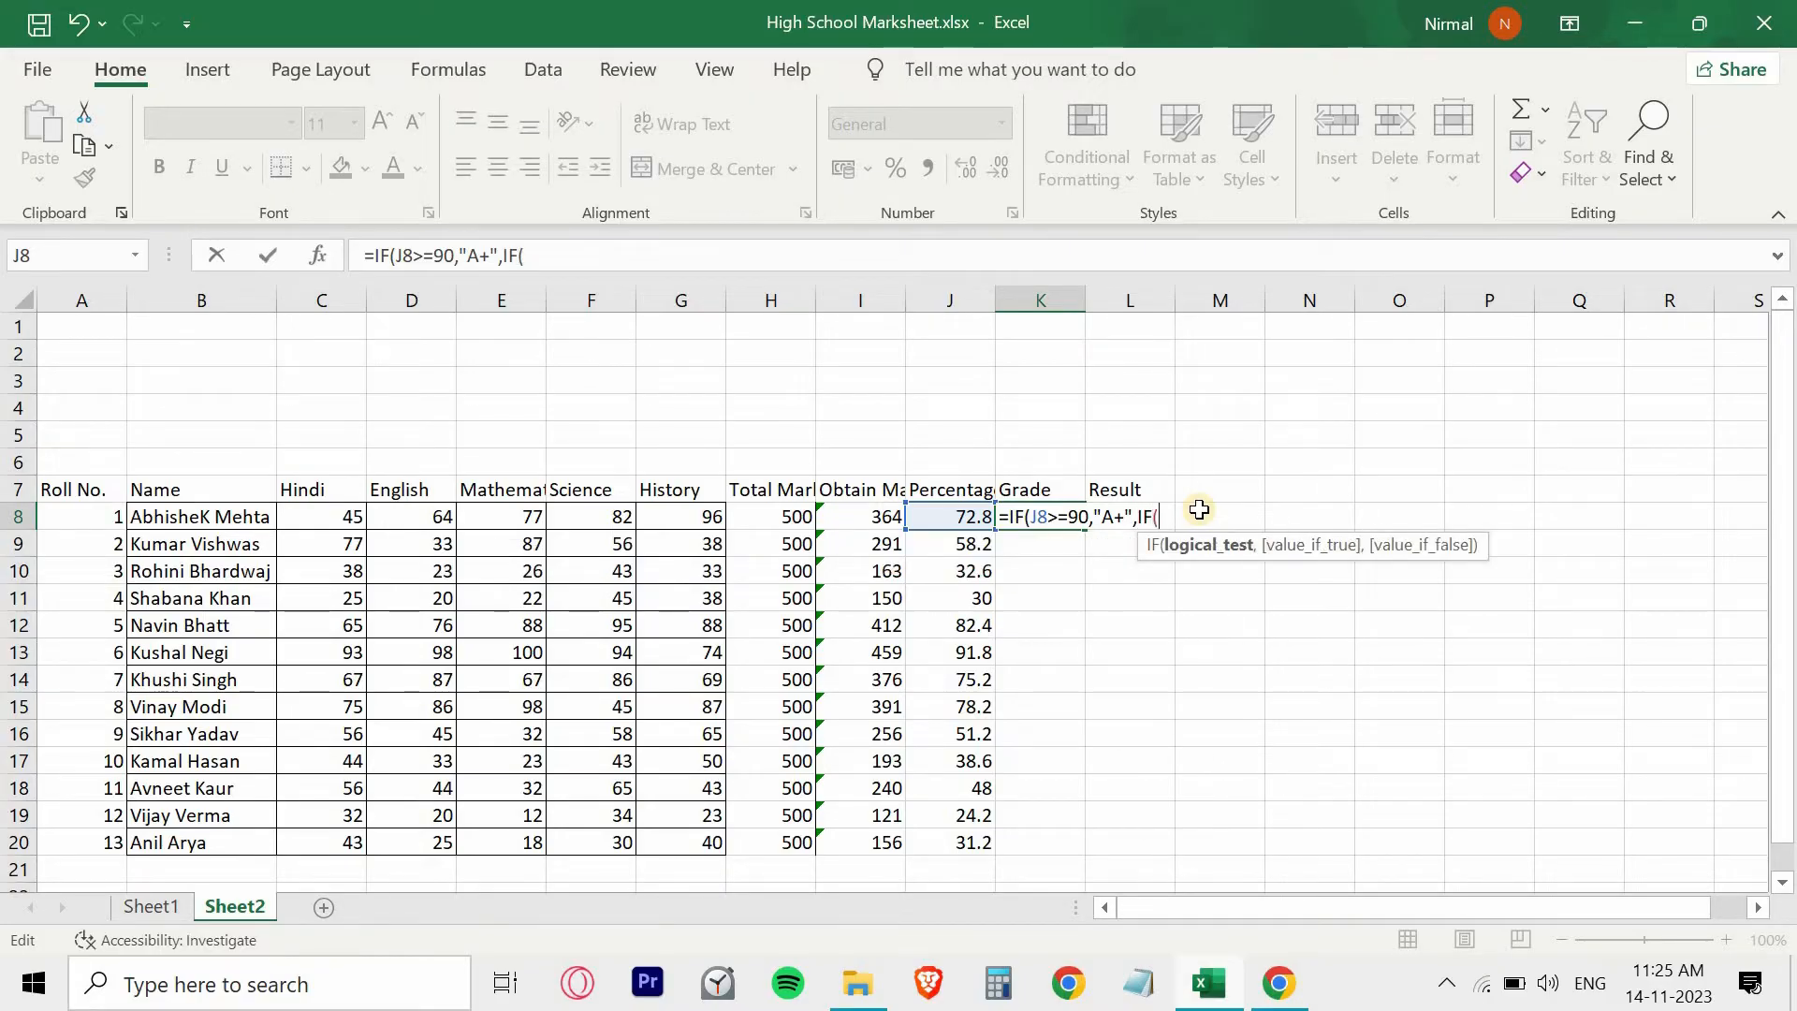
- Continue the K8 grade formula with the nested condition IF(J8>=80,"A", for percentages of 80 or more
left_click(951, 515)
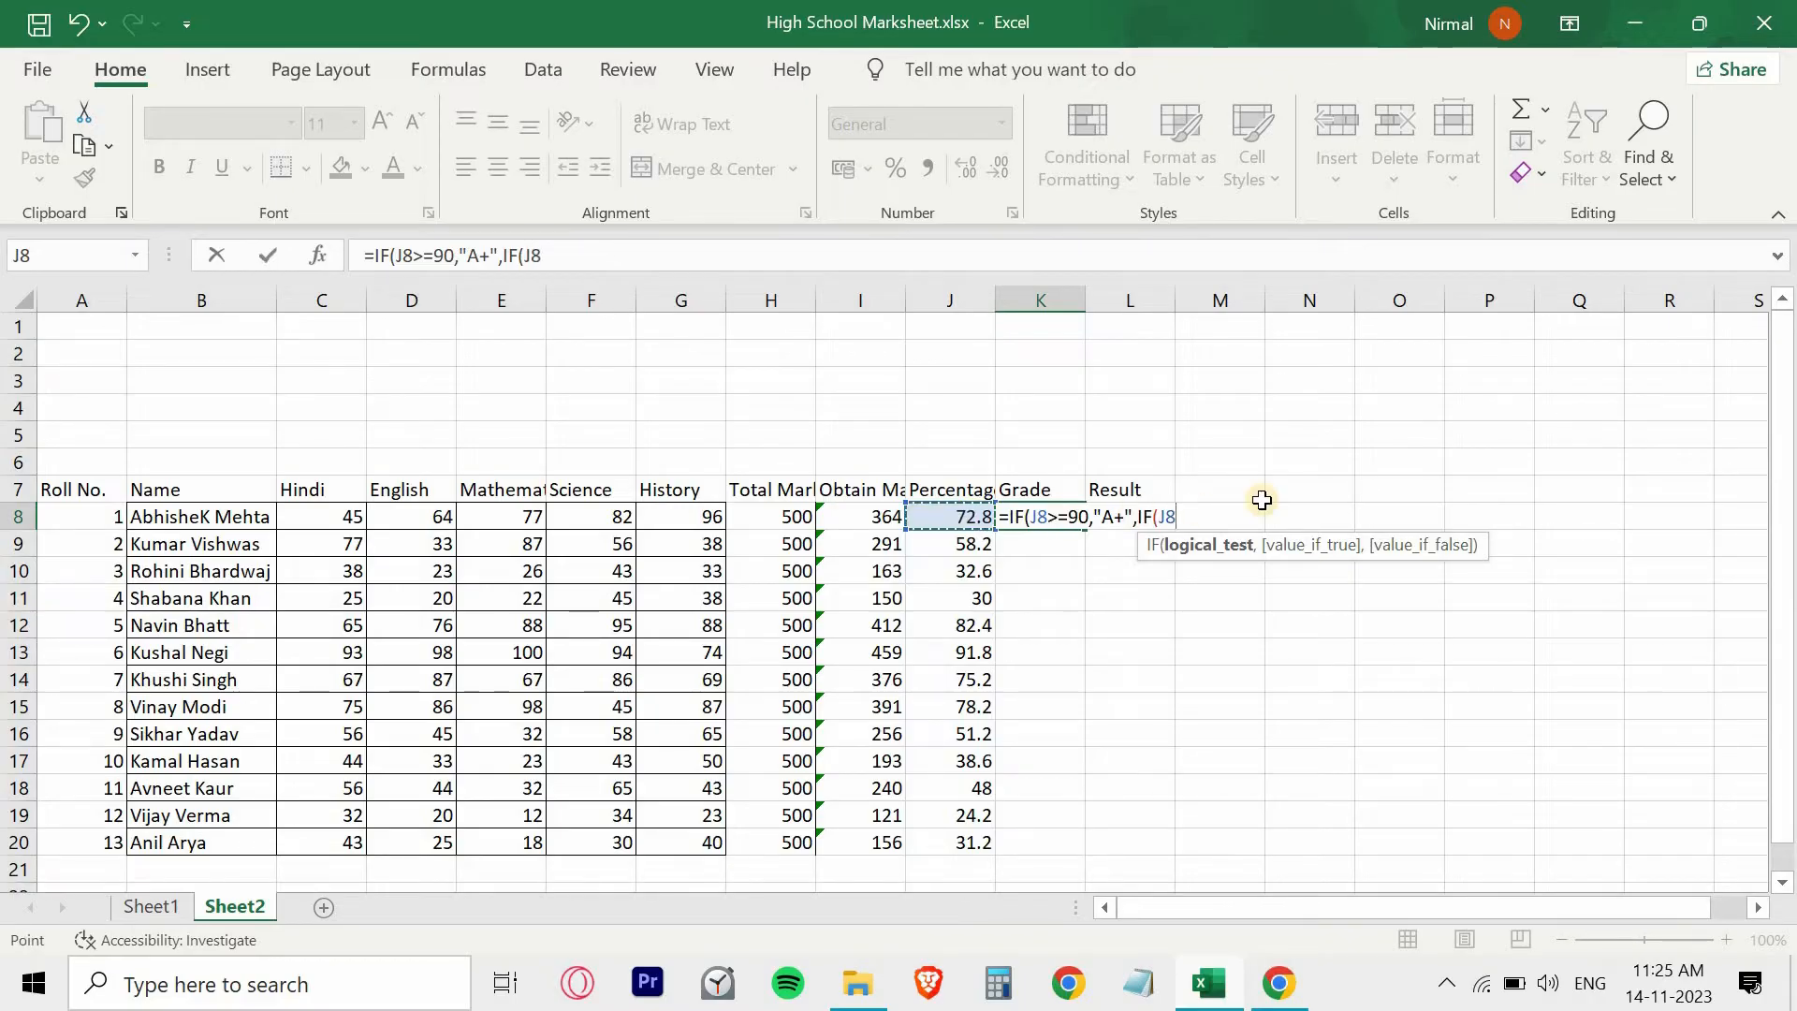
type(">=")
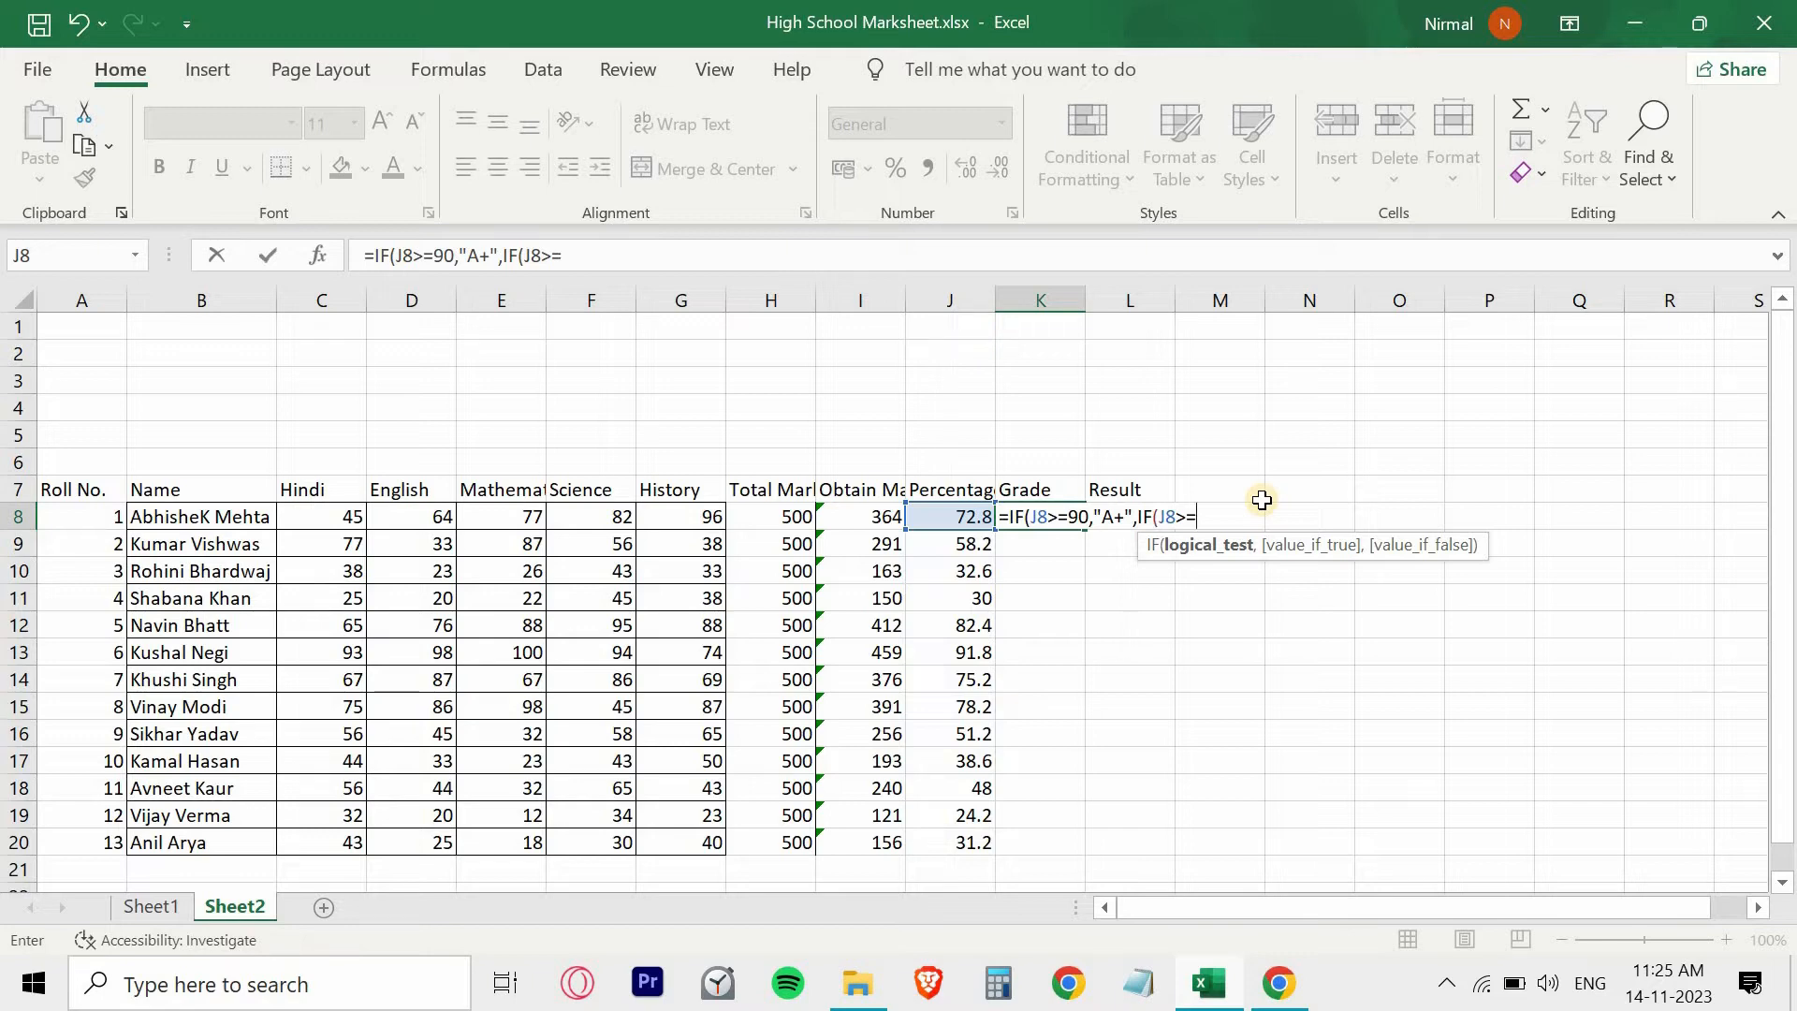
type("80,\"")
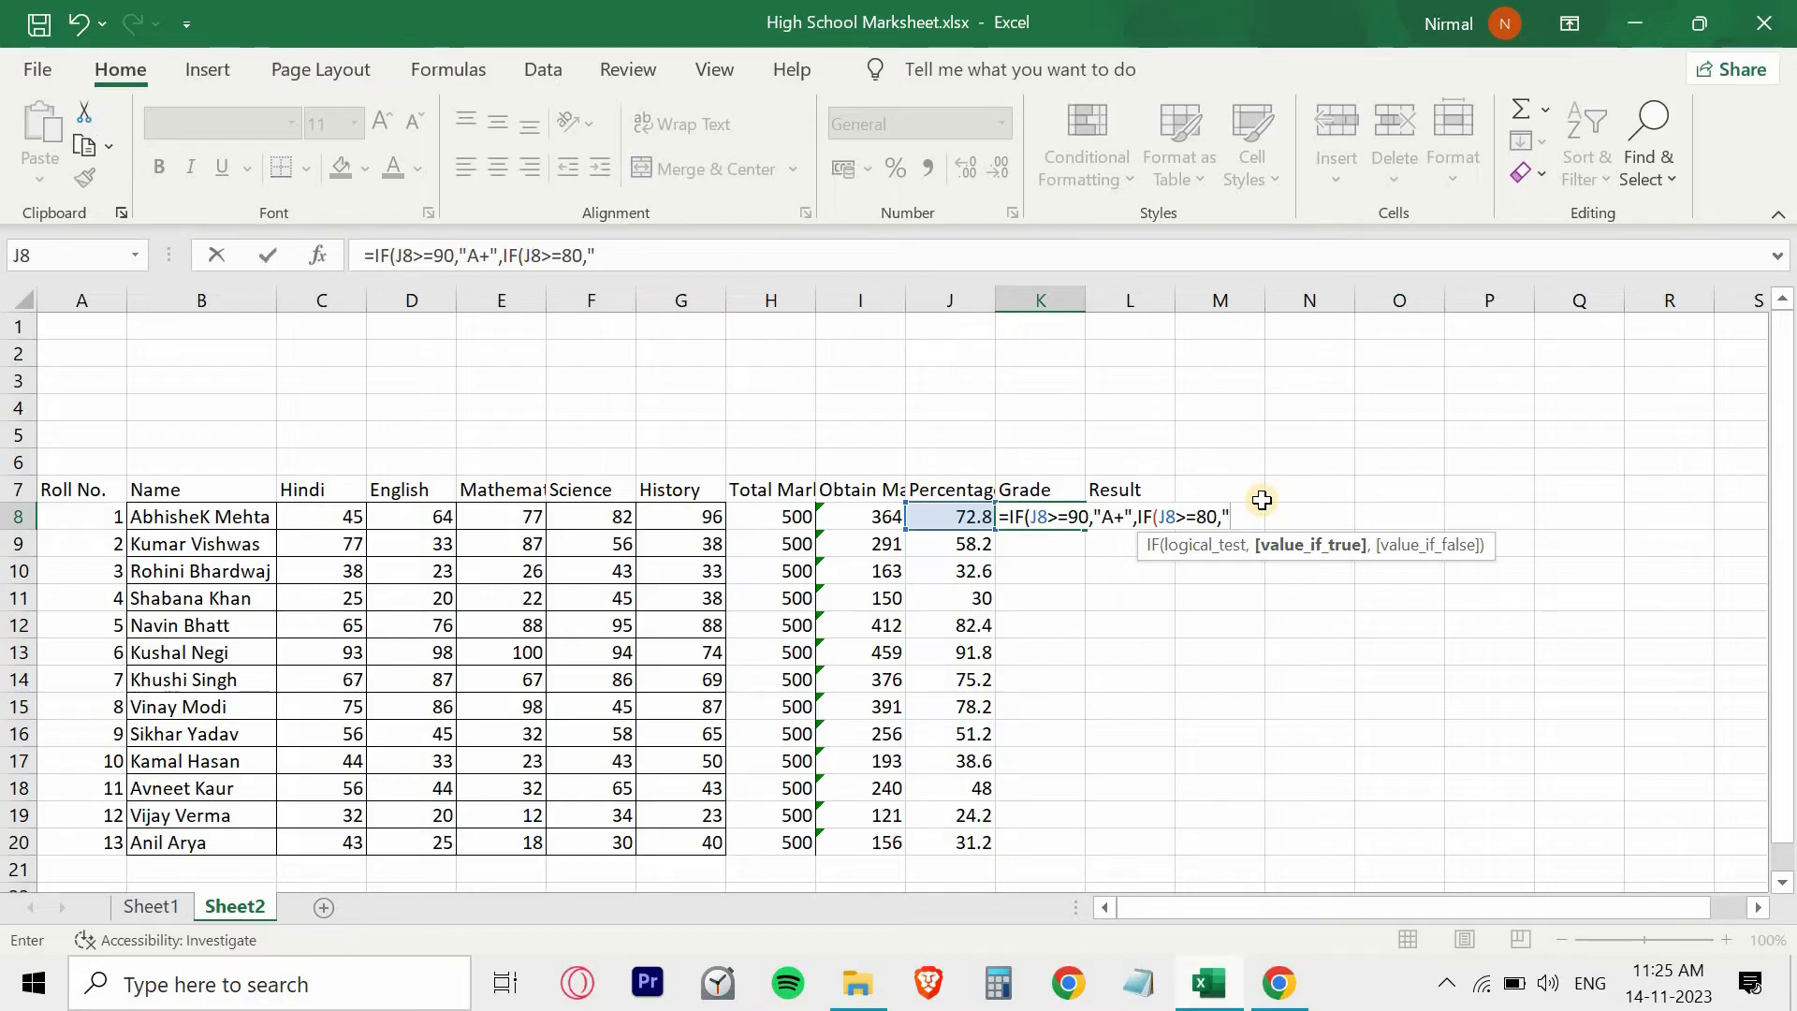
type("A\"")
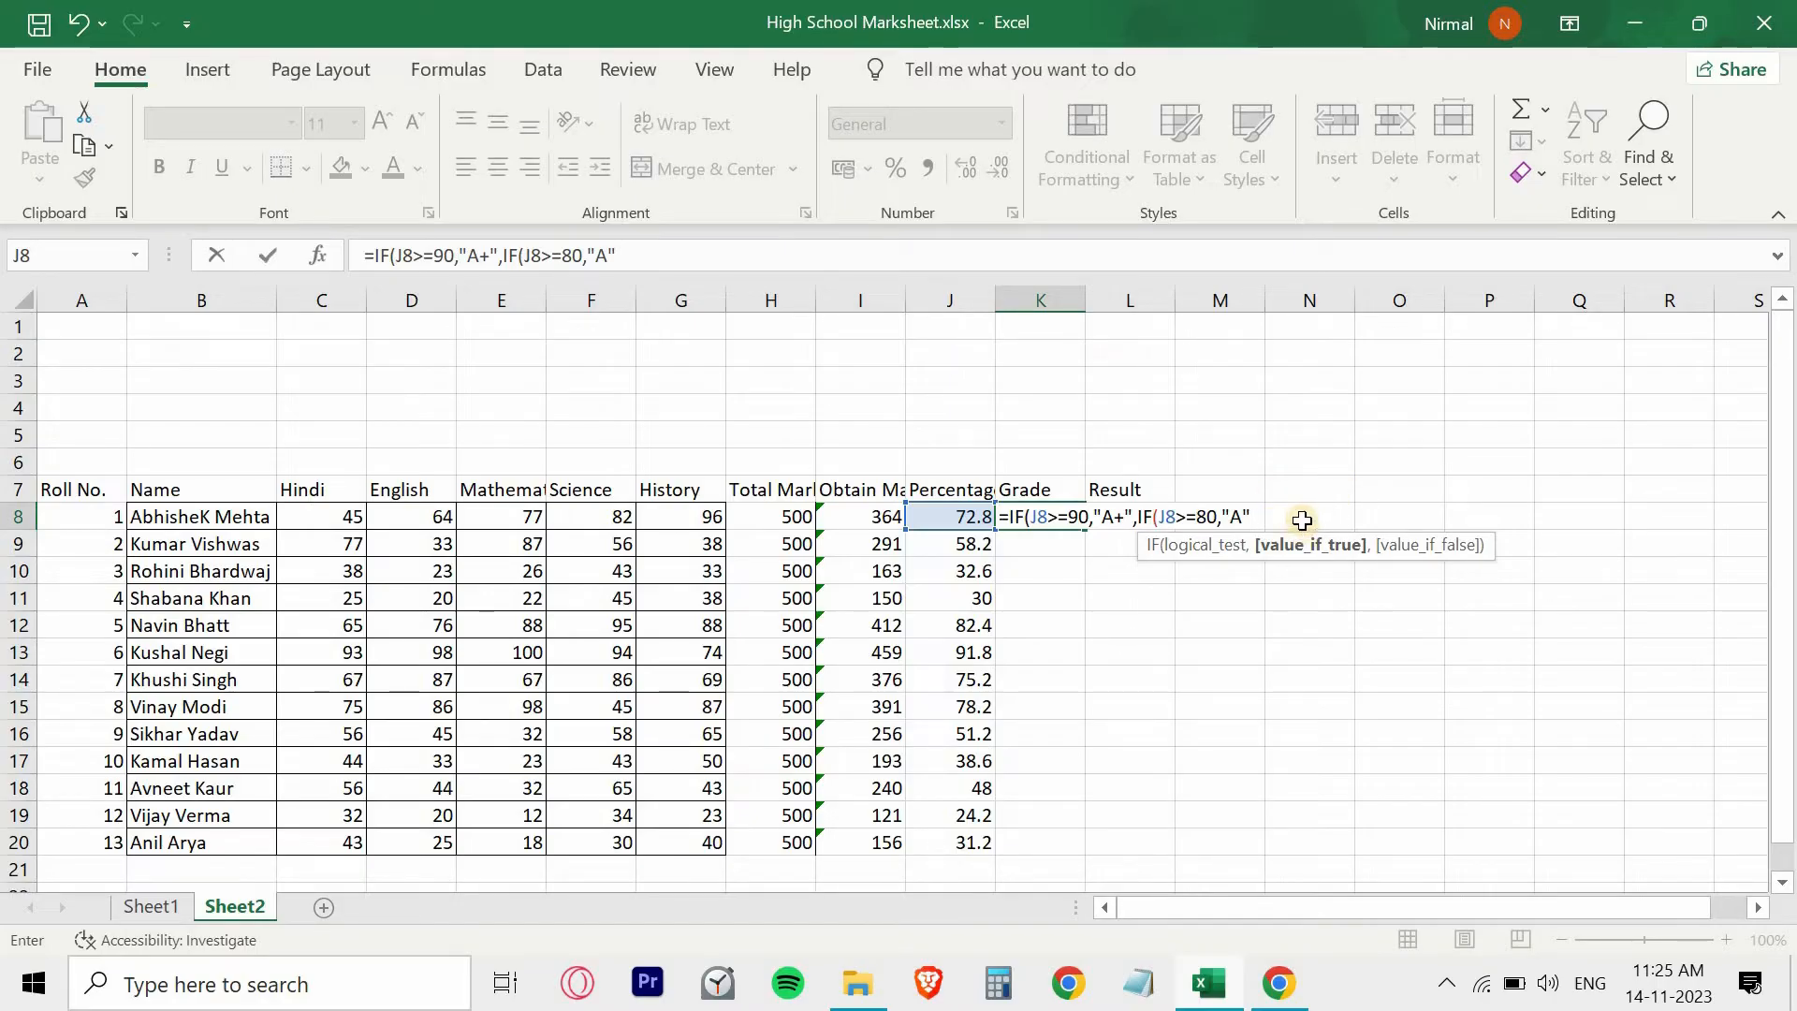
type(",")
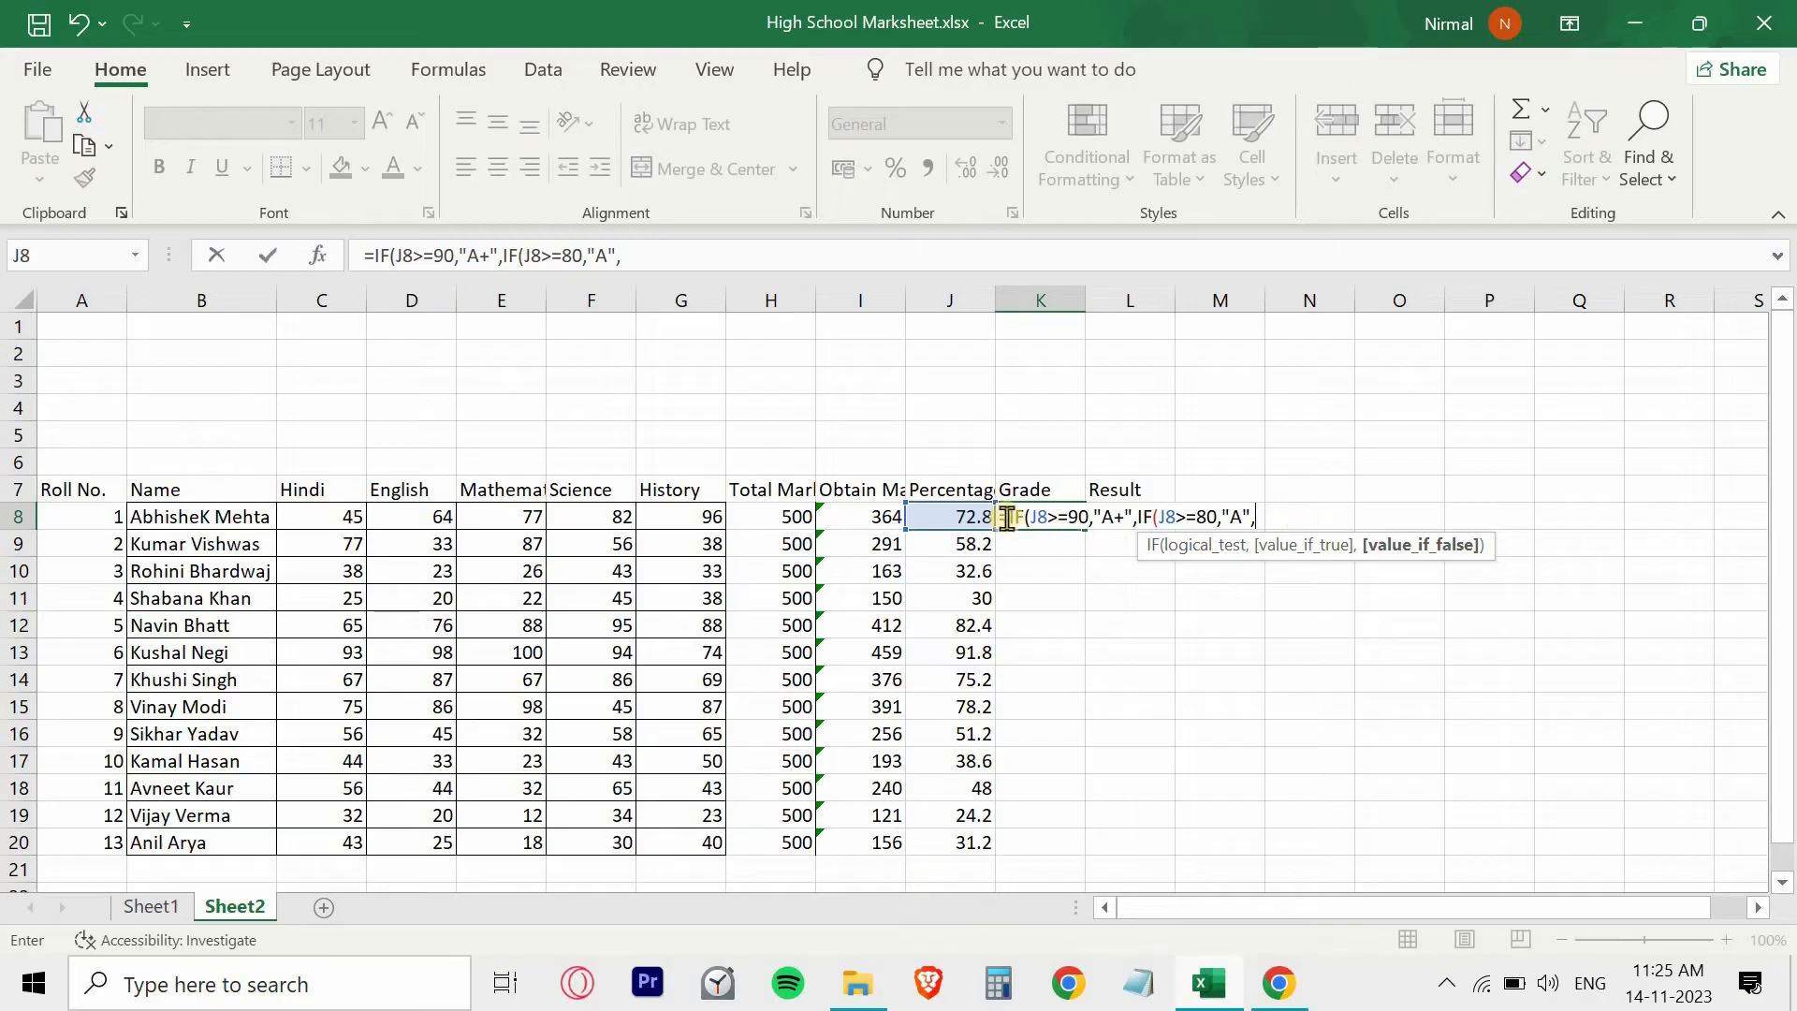
- Append J8>=70,"B+", to the K8 grade formula for percentages of 70 or more
left_click(949, 517)
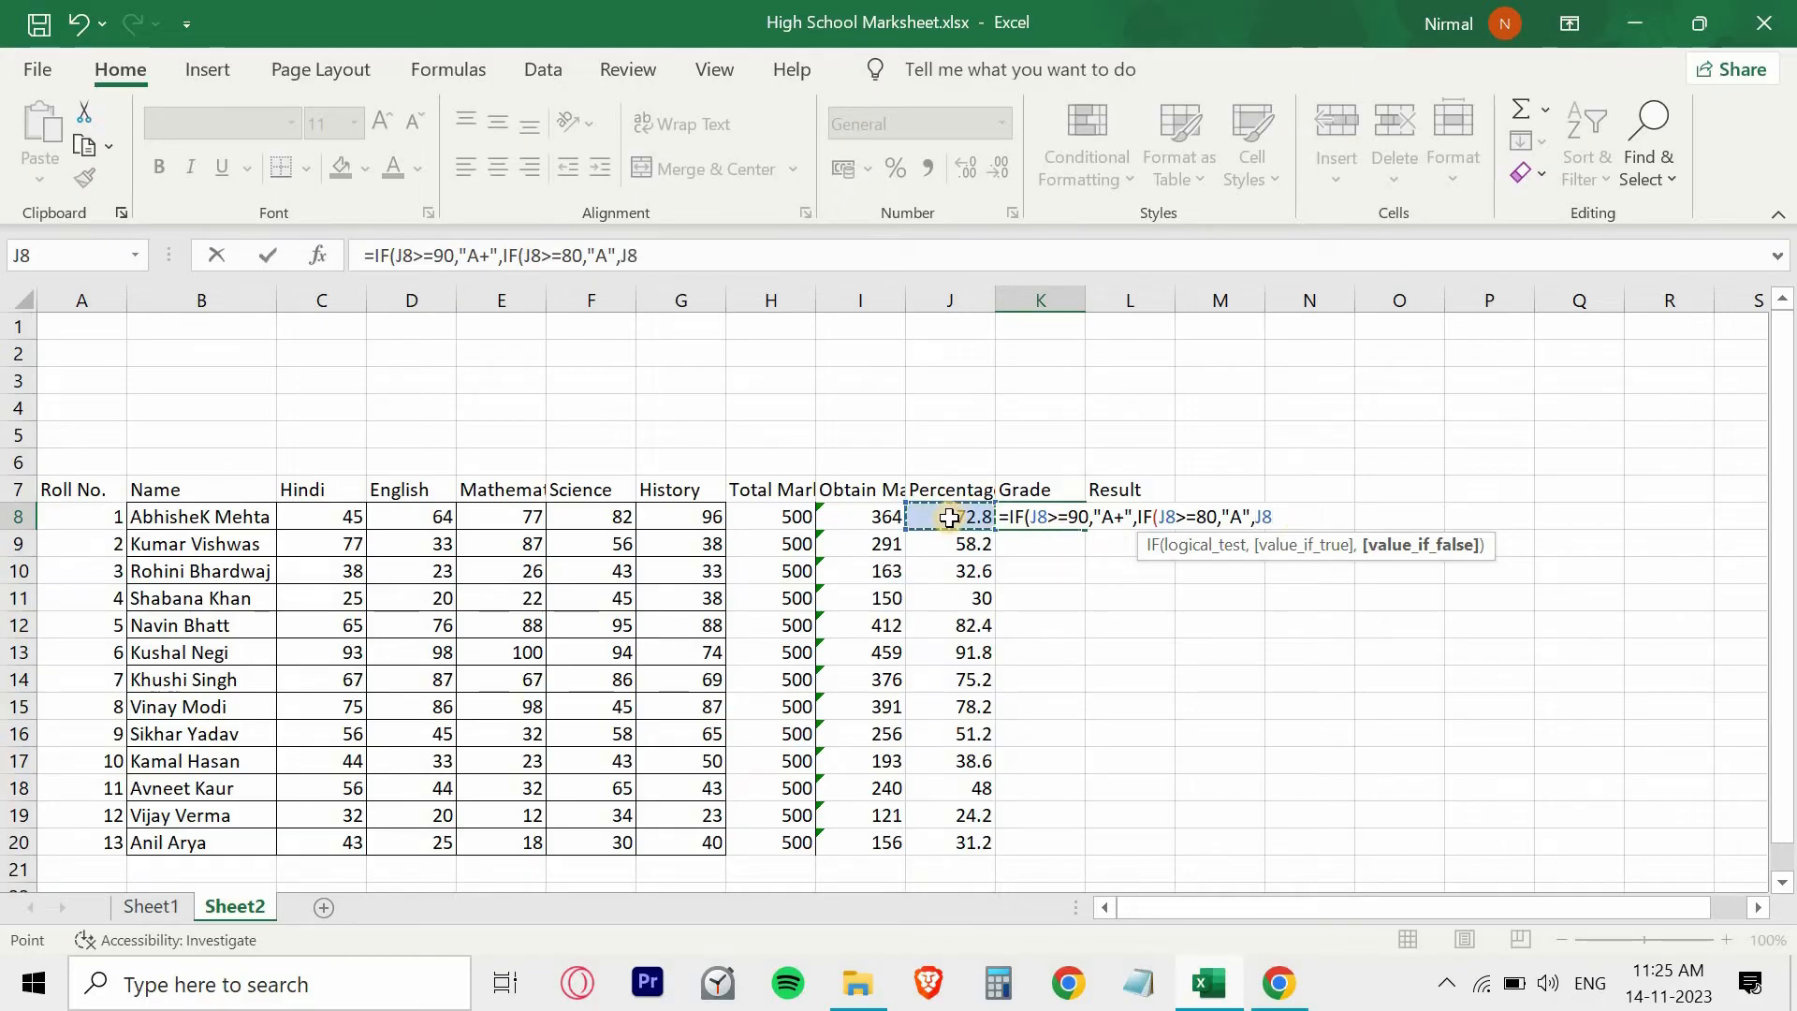
type(">=")
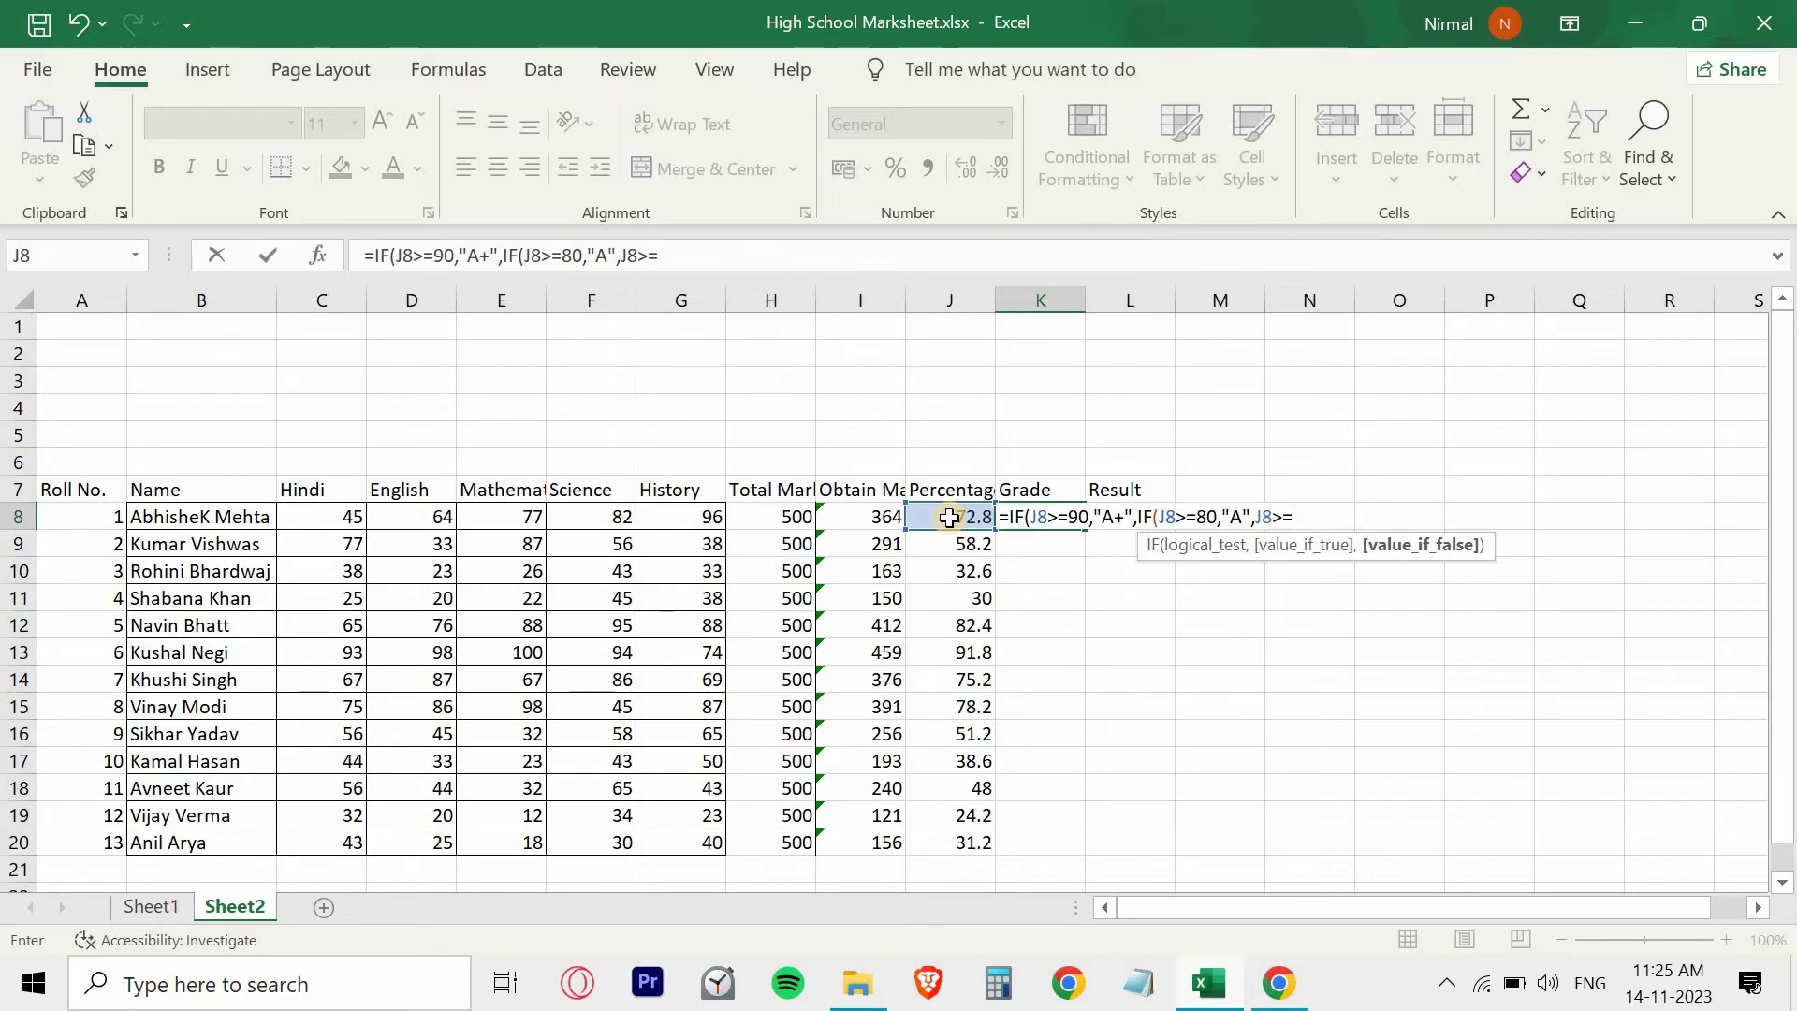
type("70,\"")
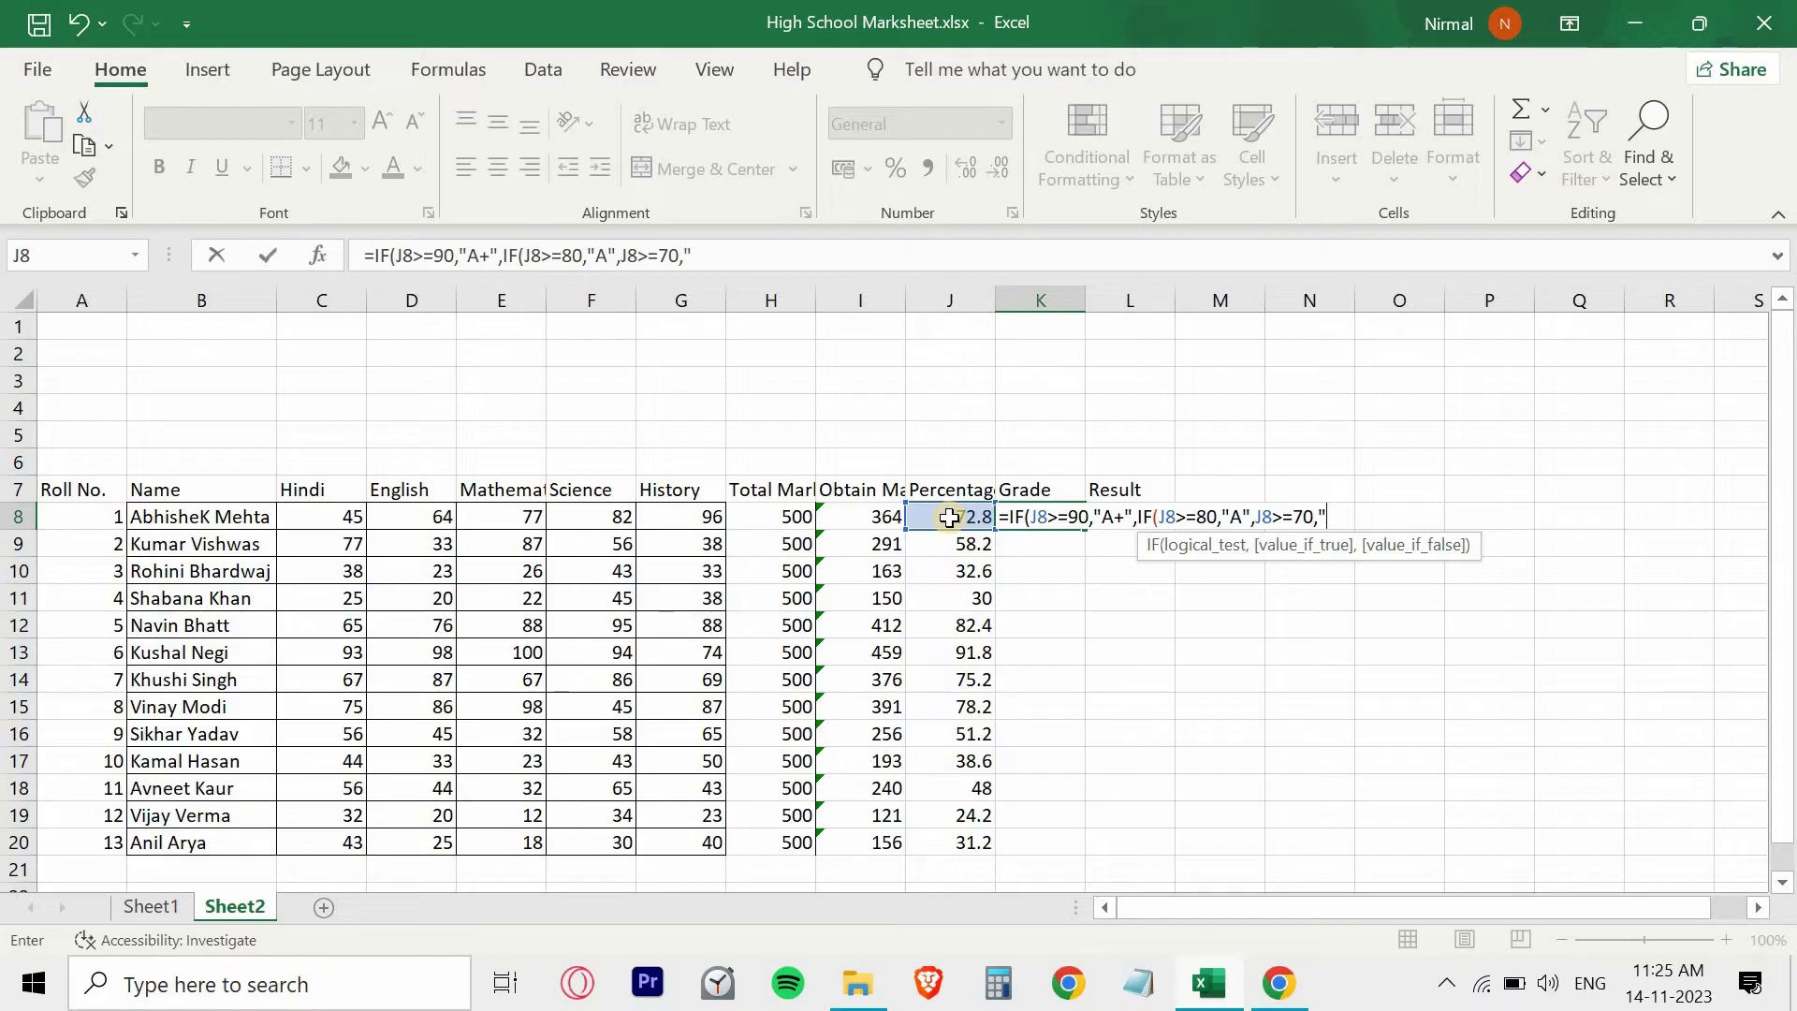
type("B+\",IF(")
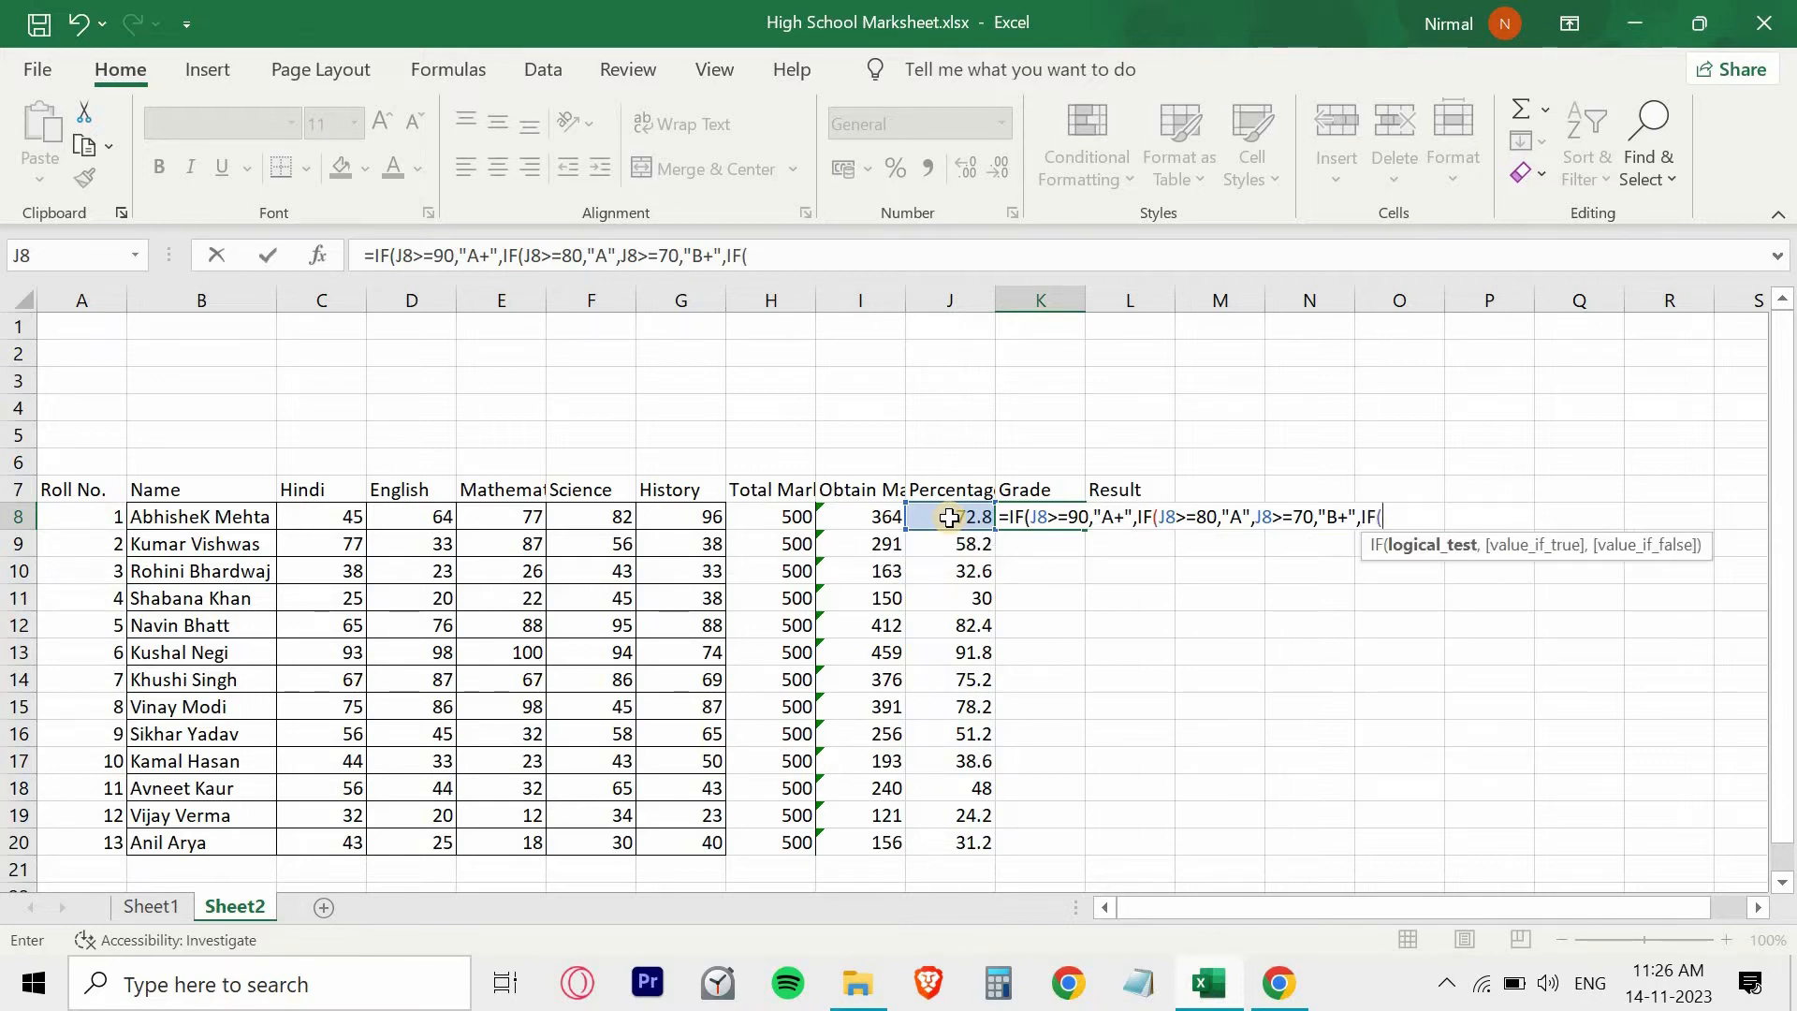
- Extend the K8 grade formula with the nested condition IF(J8>=60,"B", for percentages of 60 or more
left_click(949, 517)
type(">=")
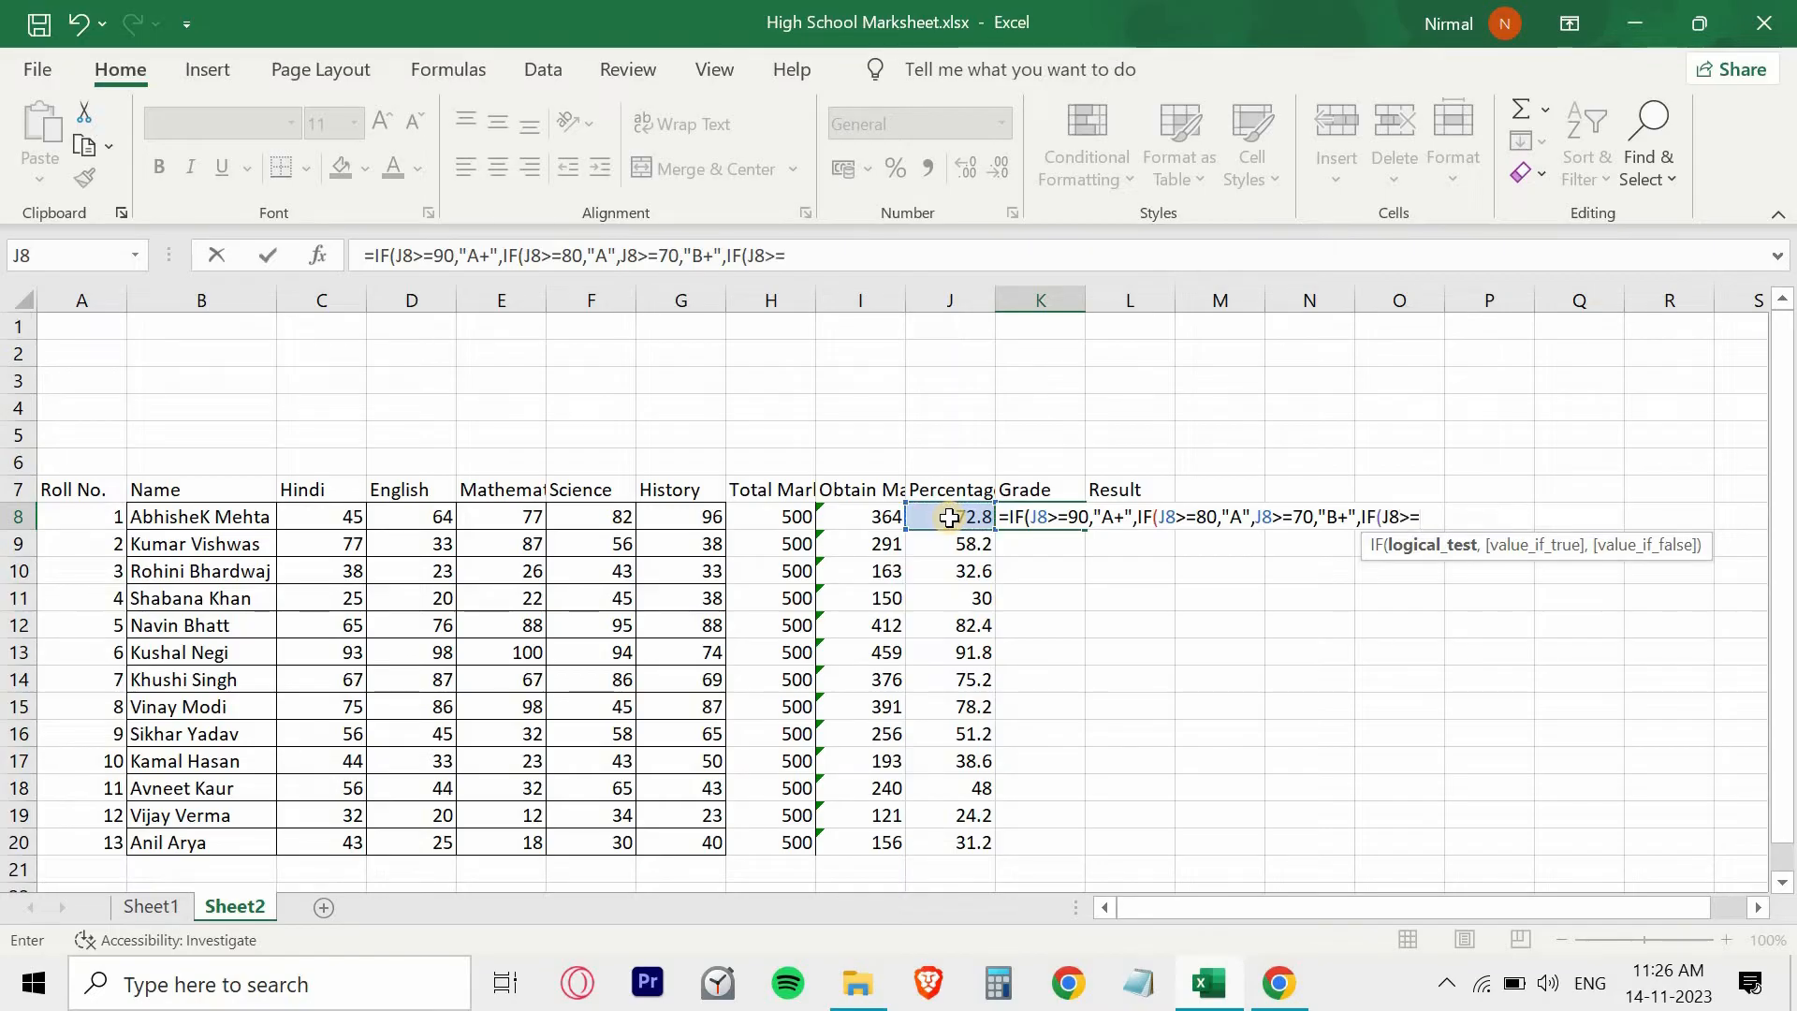
type("60")
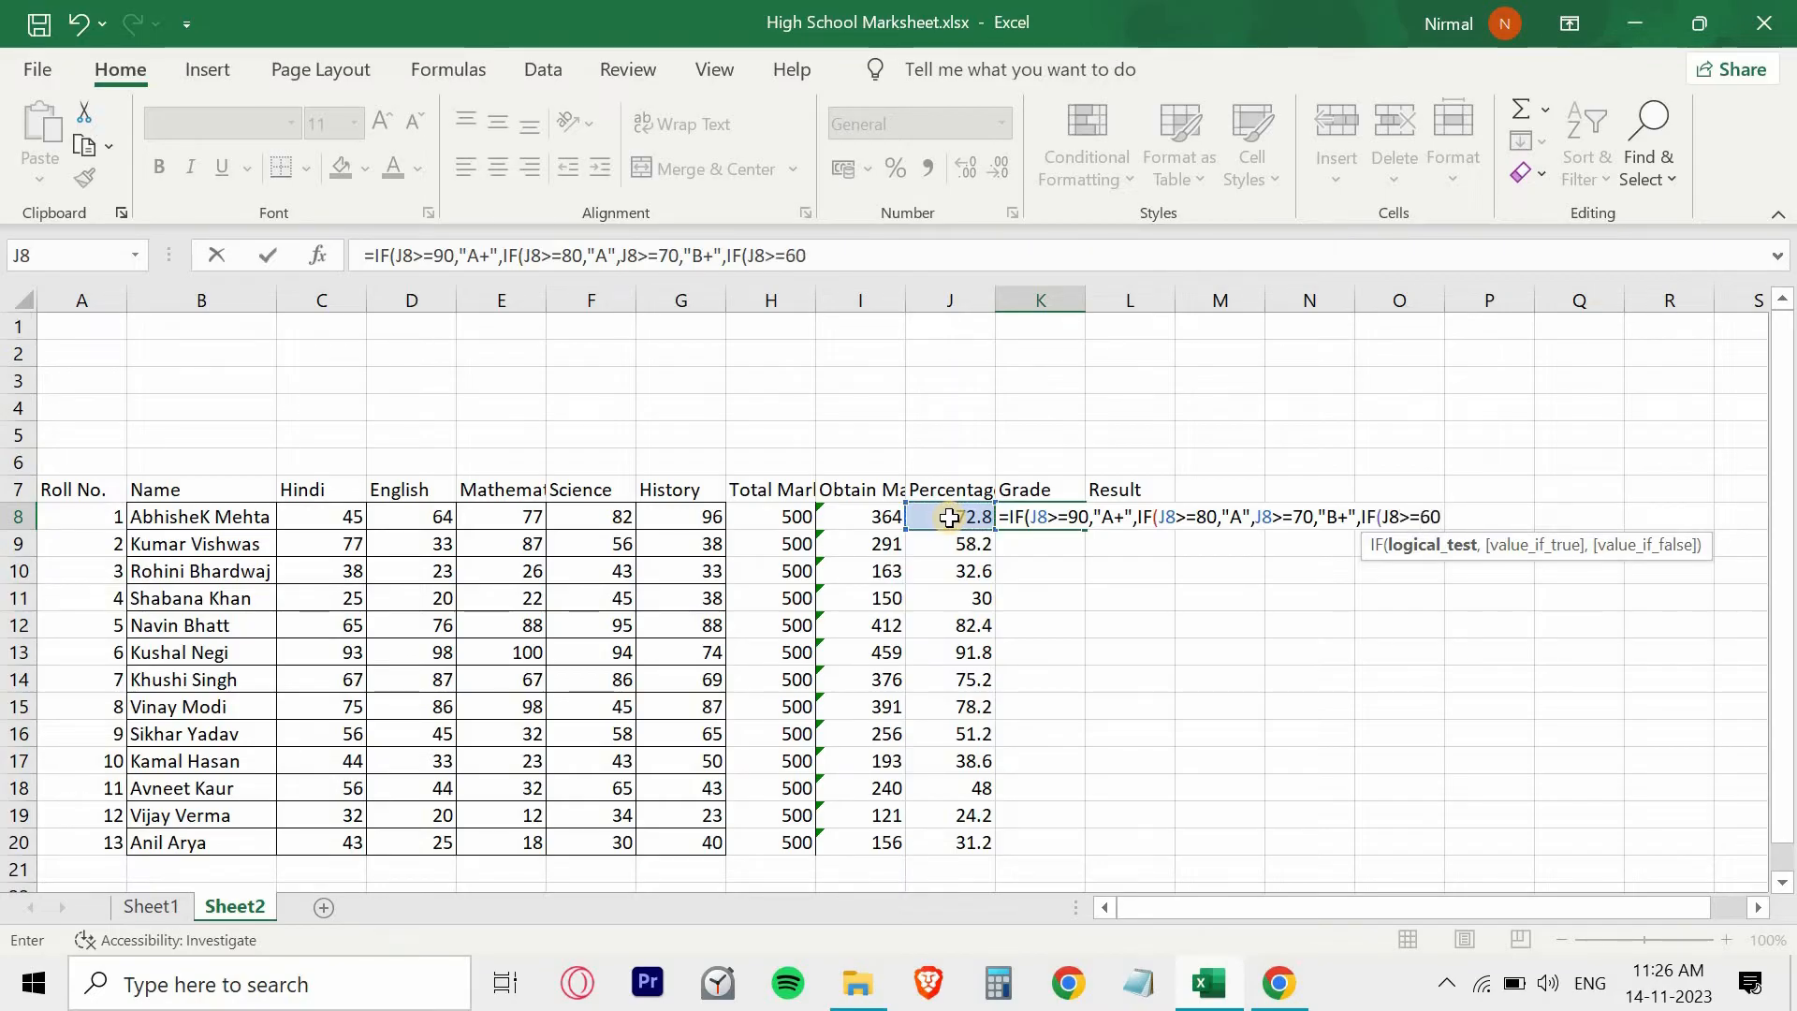
type(",\"")
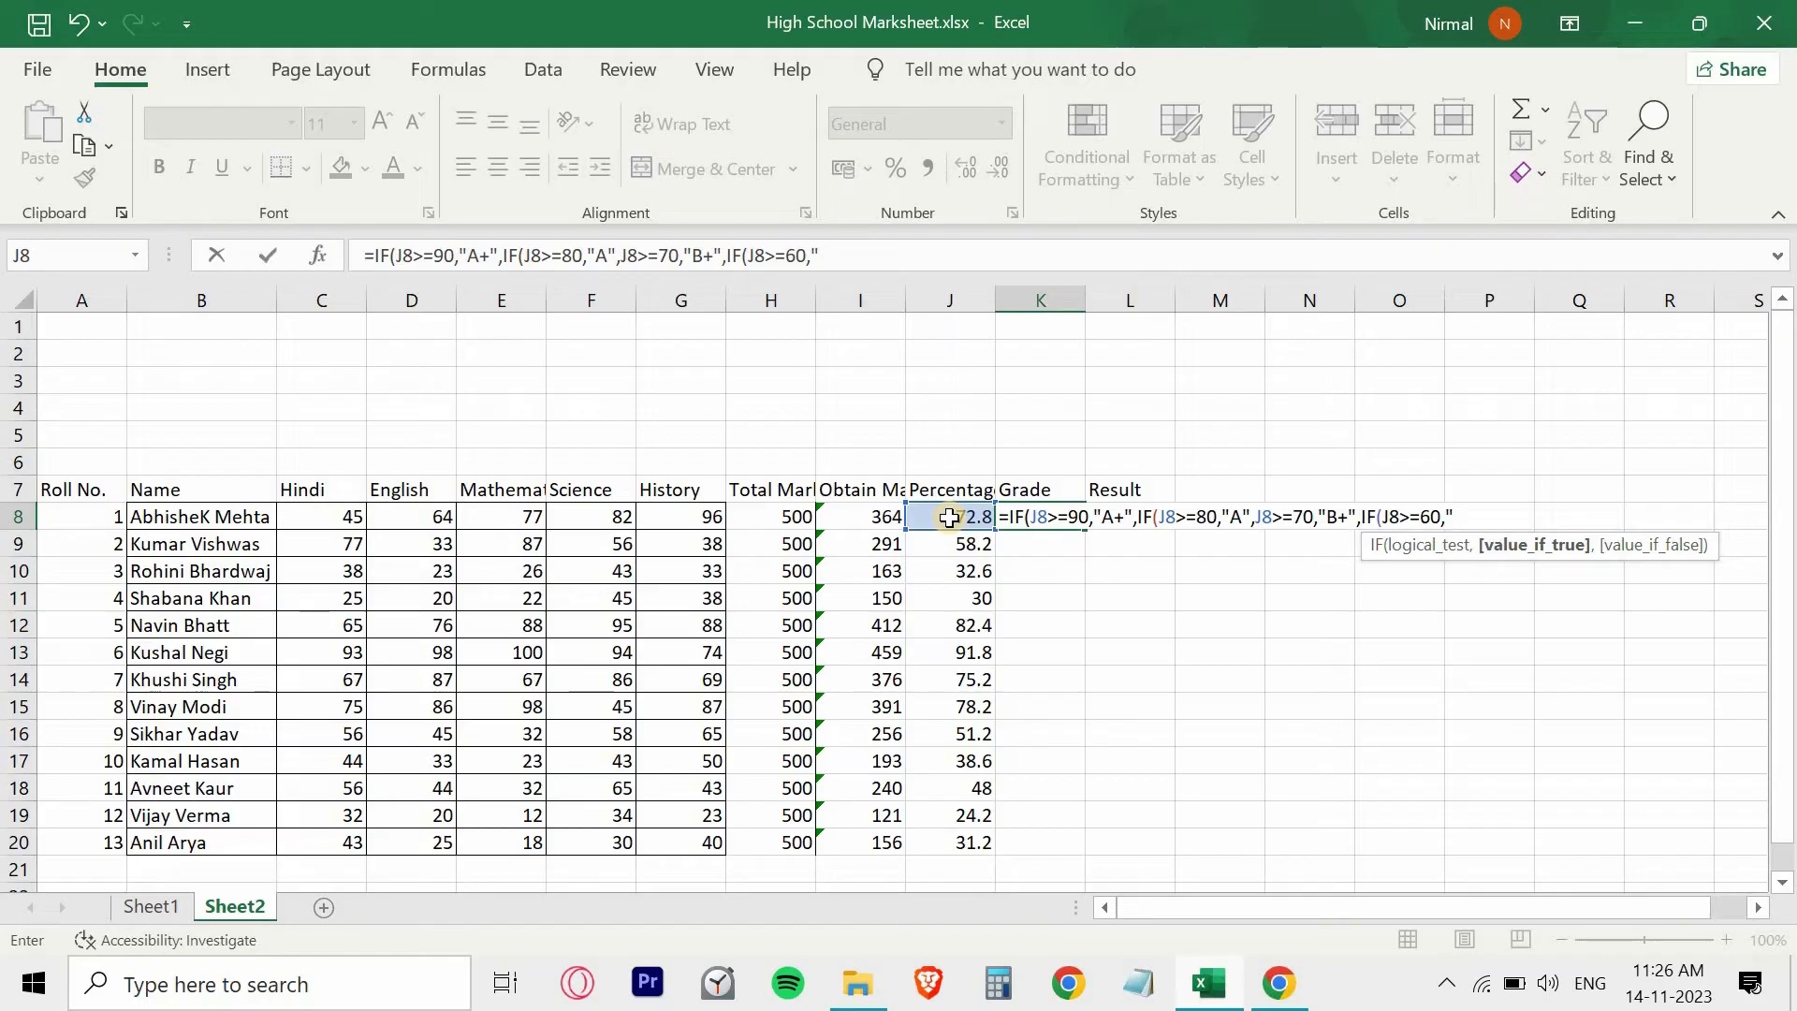
type("B\",")
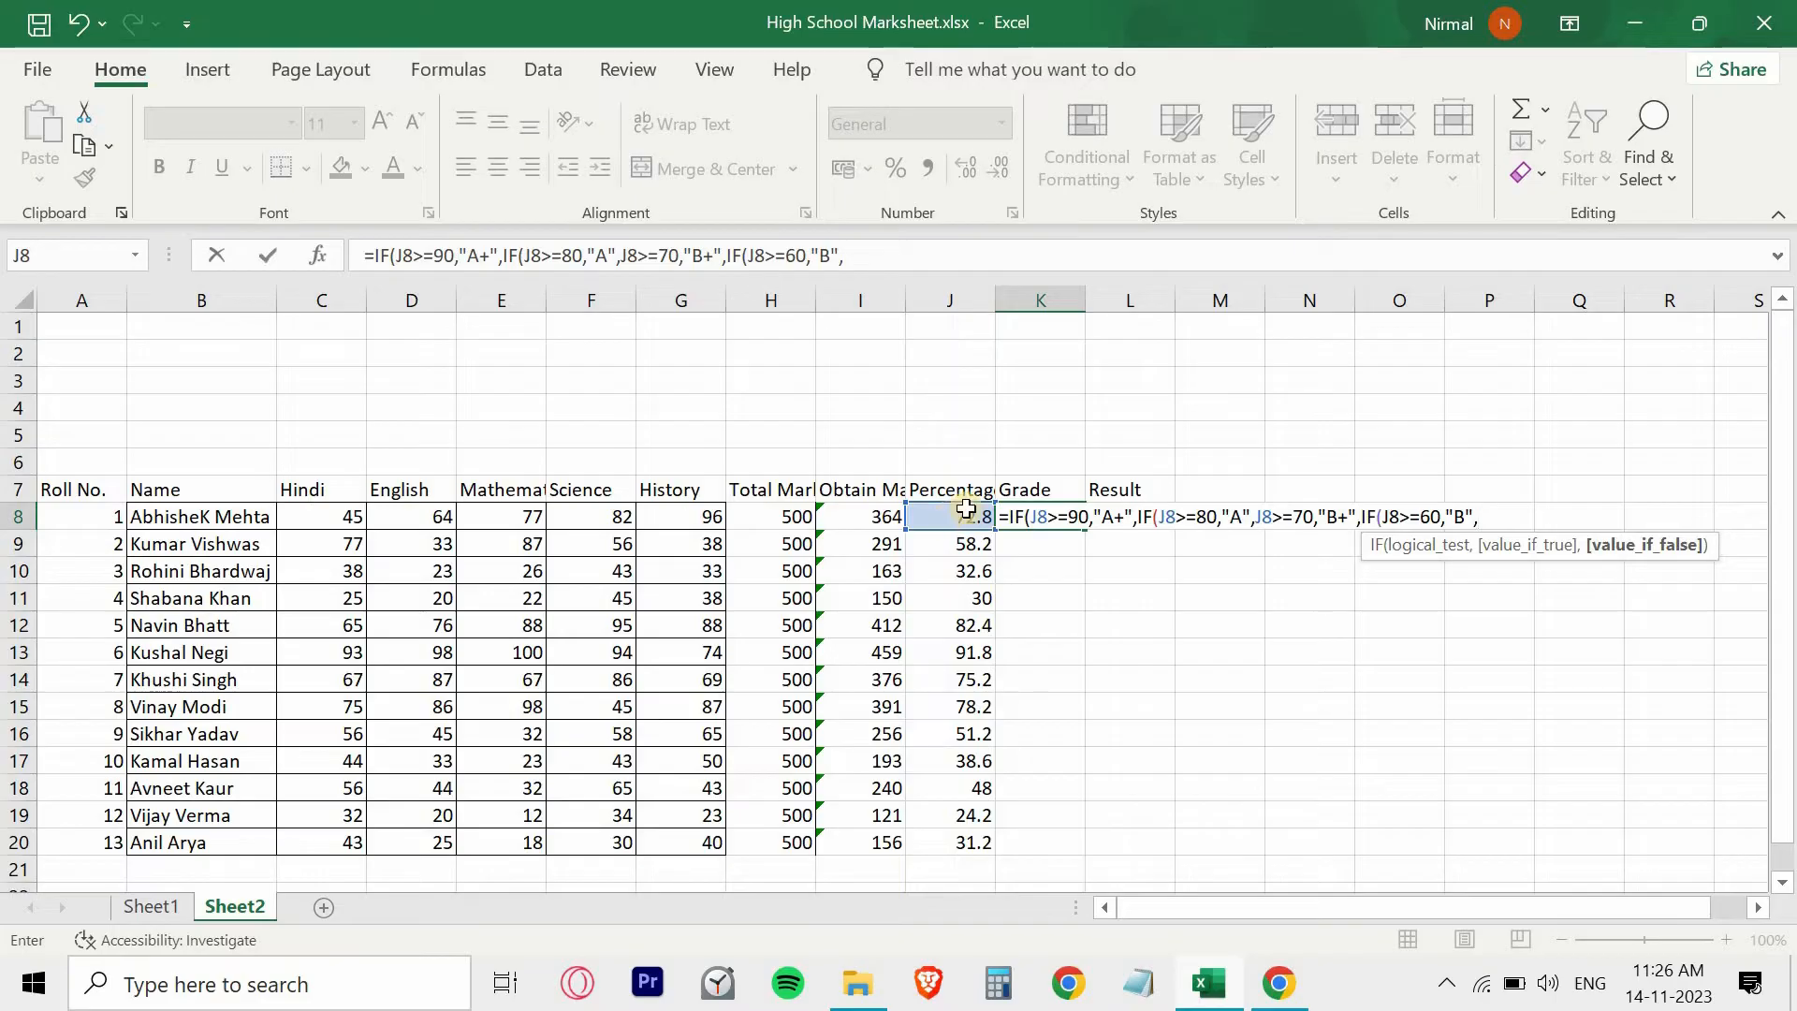
- Extend the K8 grade formula with the nested condition IF(J8>=50,"C+" for percentages of 50 or more
left_click(941, 519)
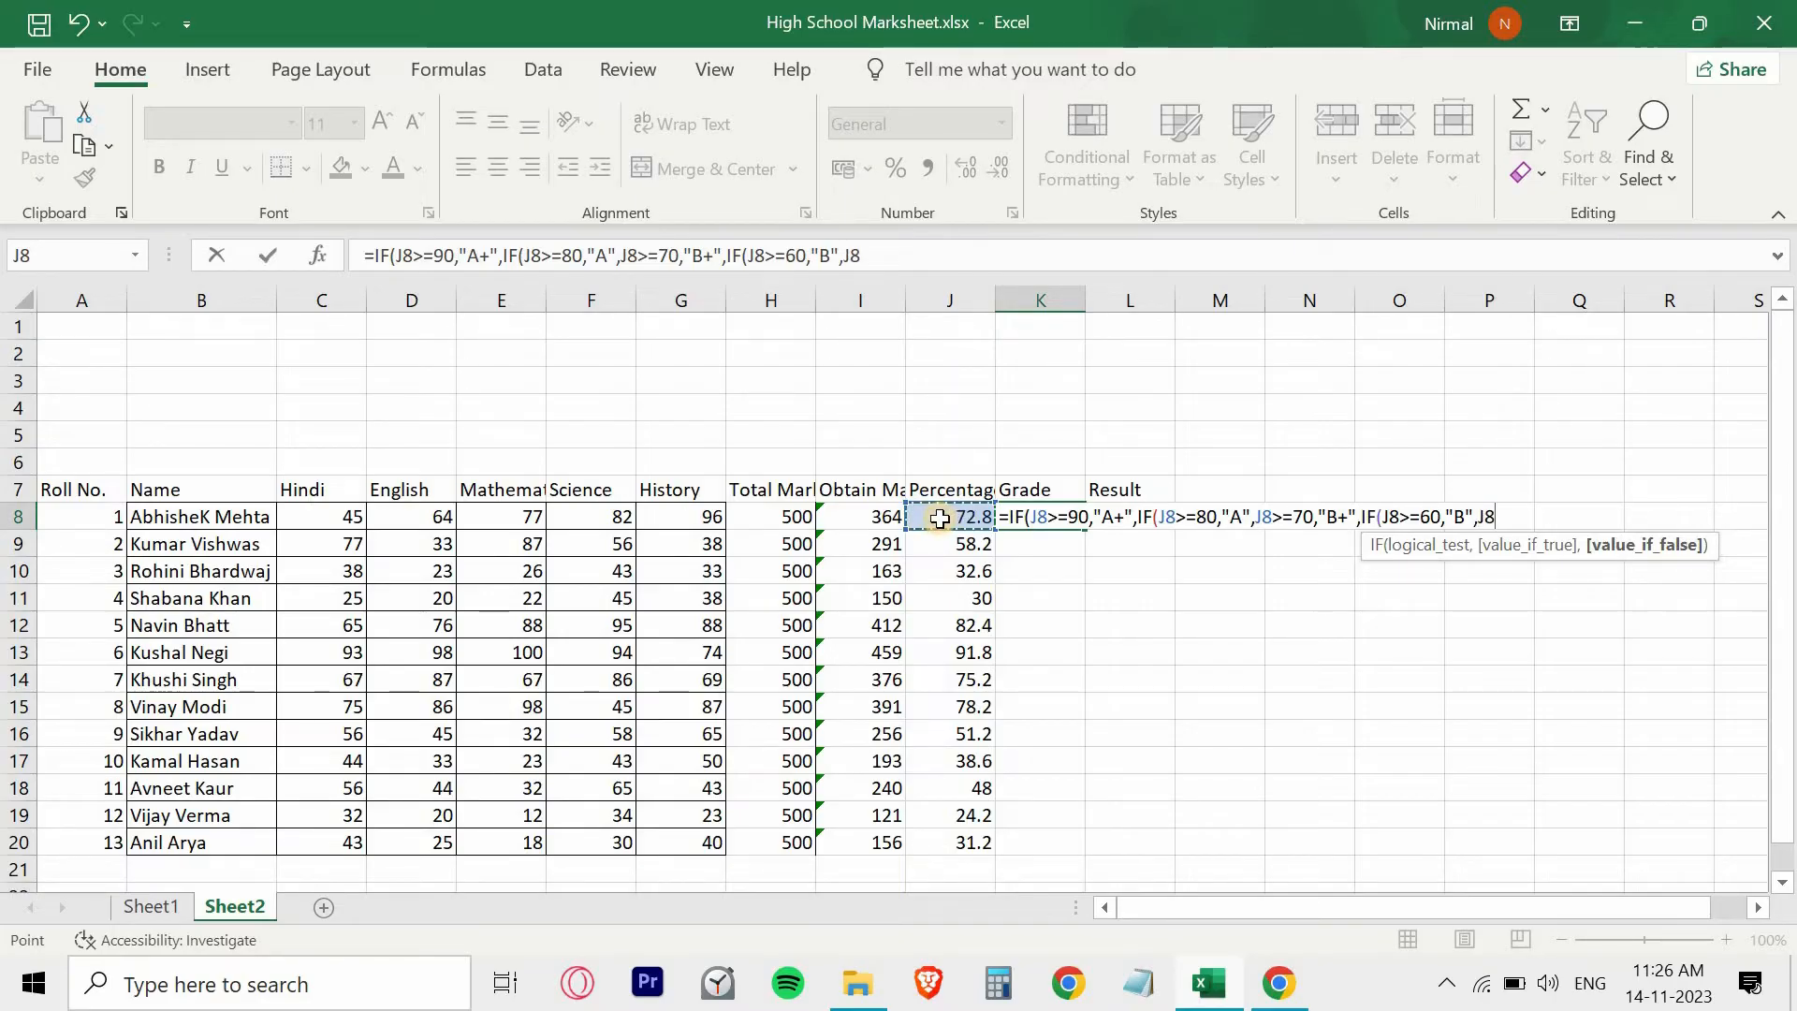
key("BackSpace")
key("BackSpace")
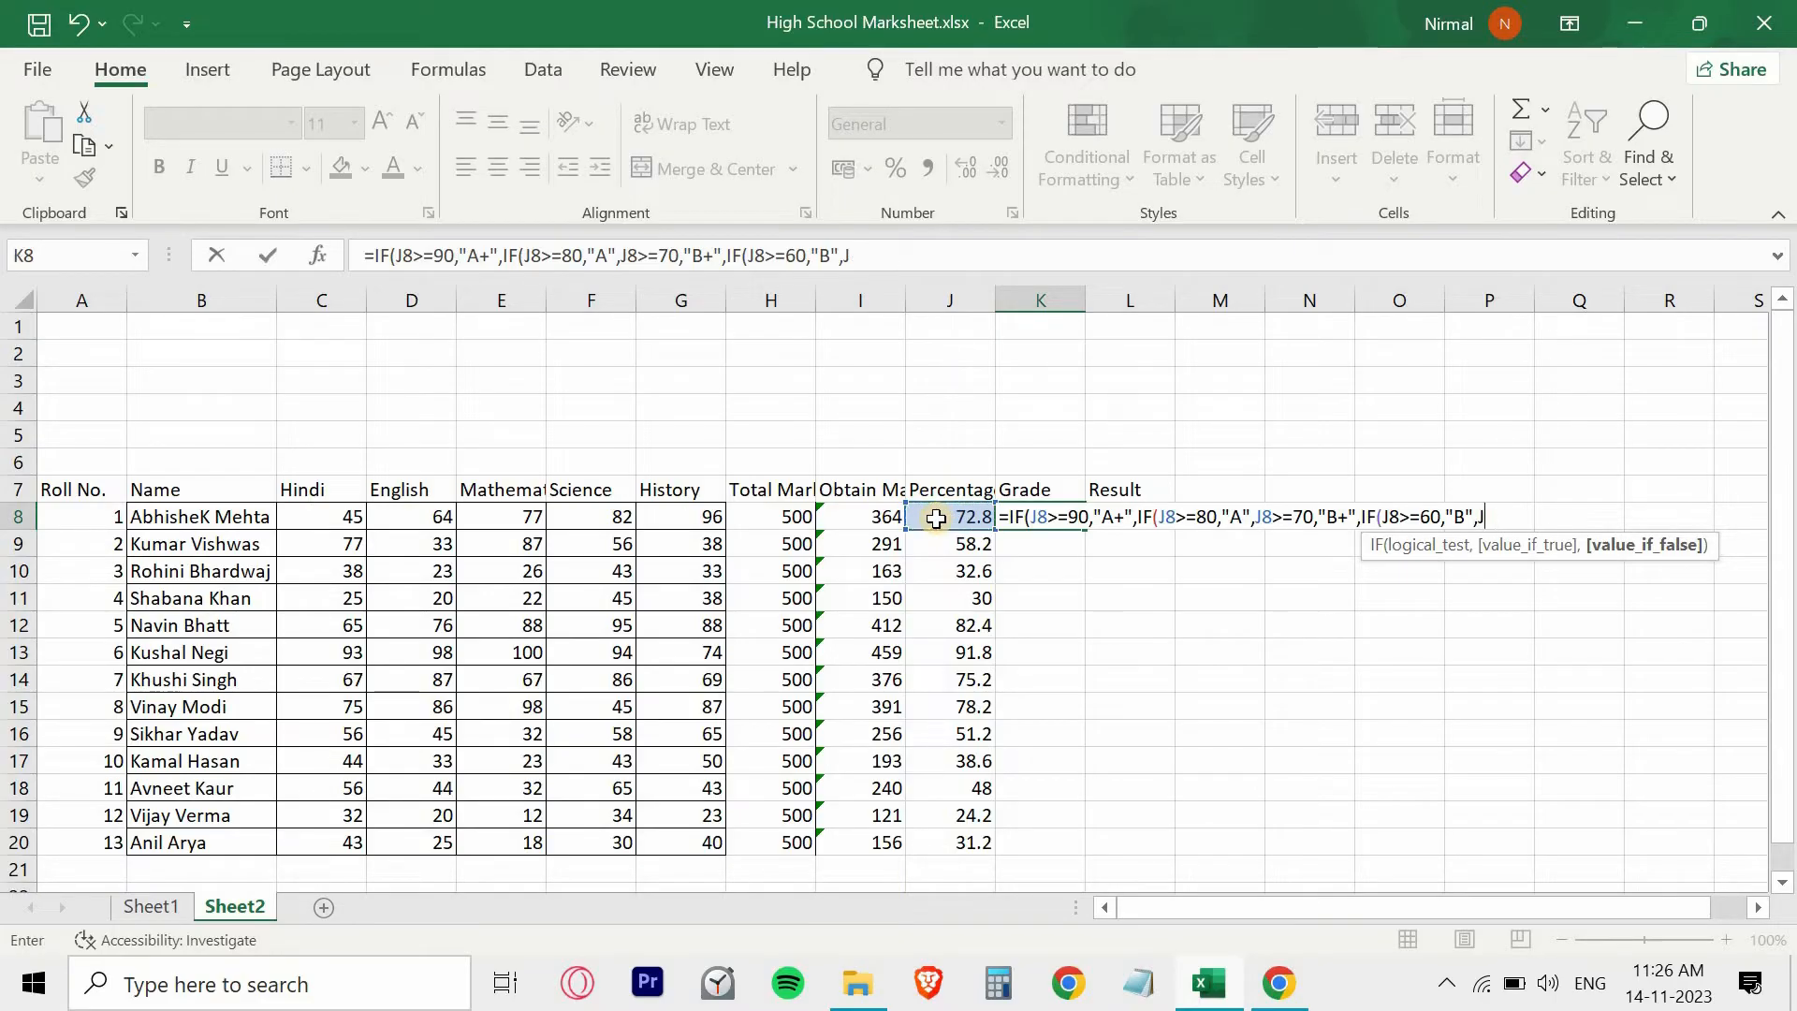
type("IF(")
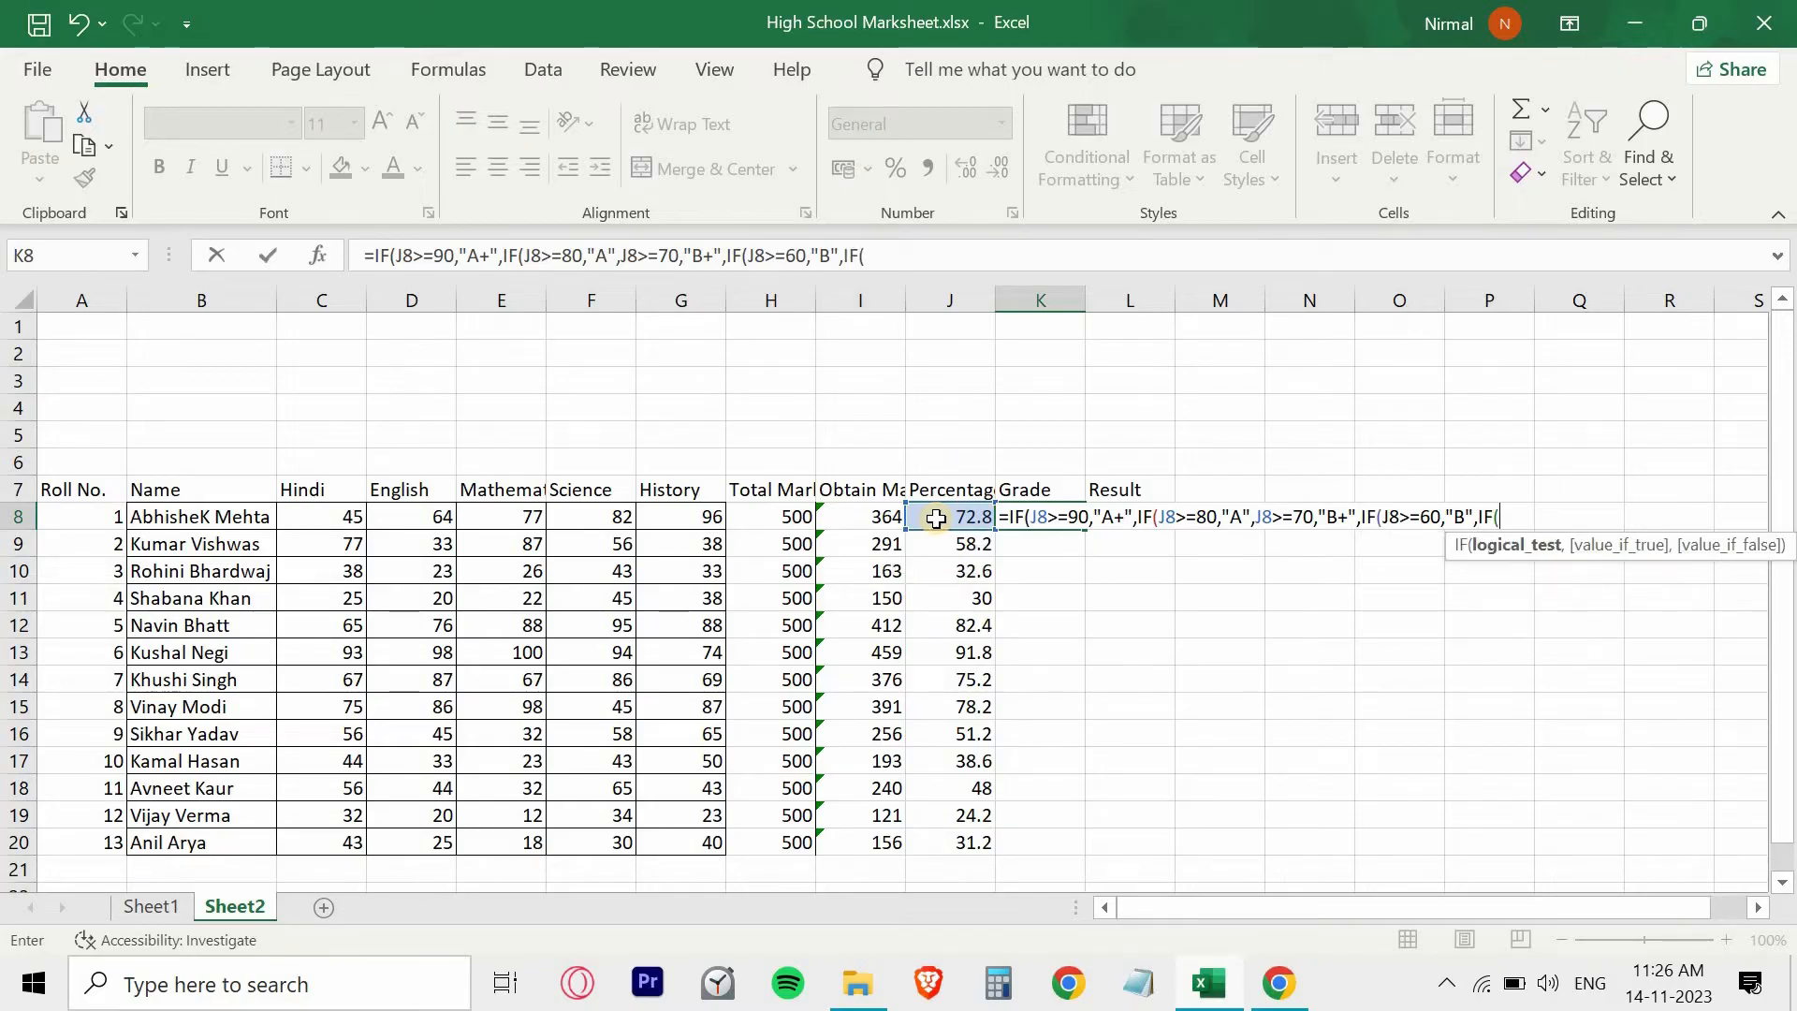
left_click(936, 519)
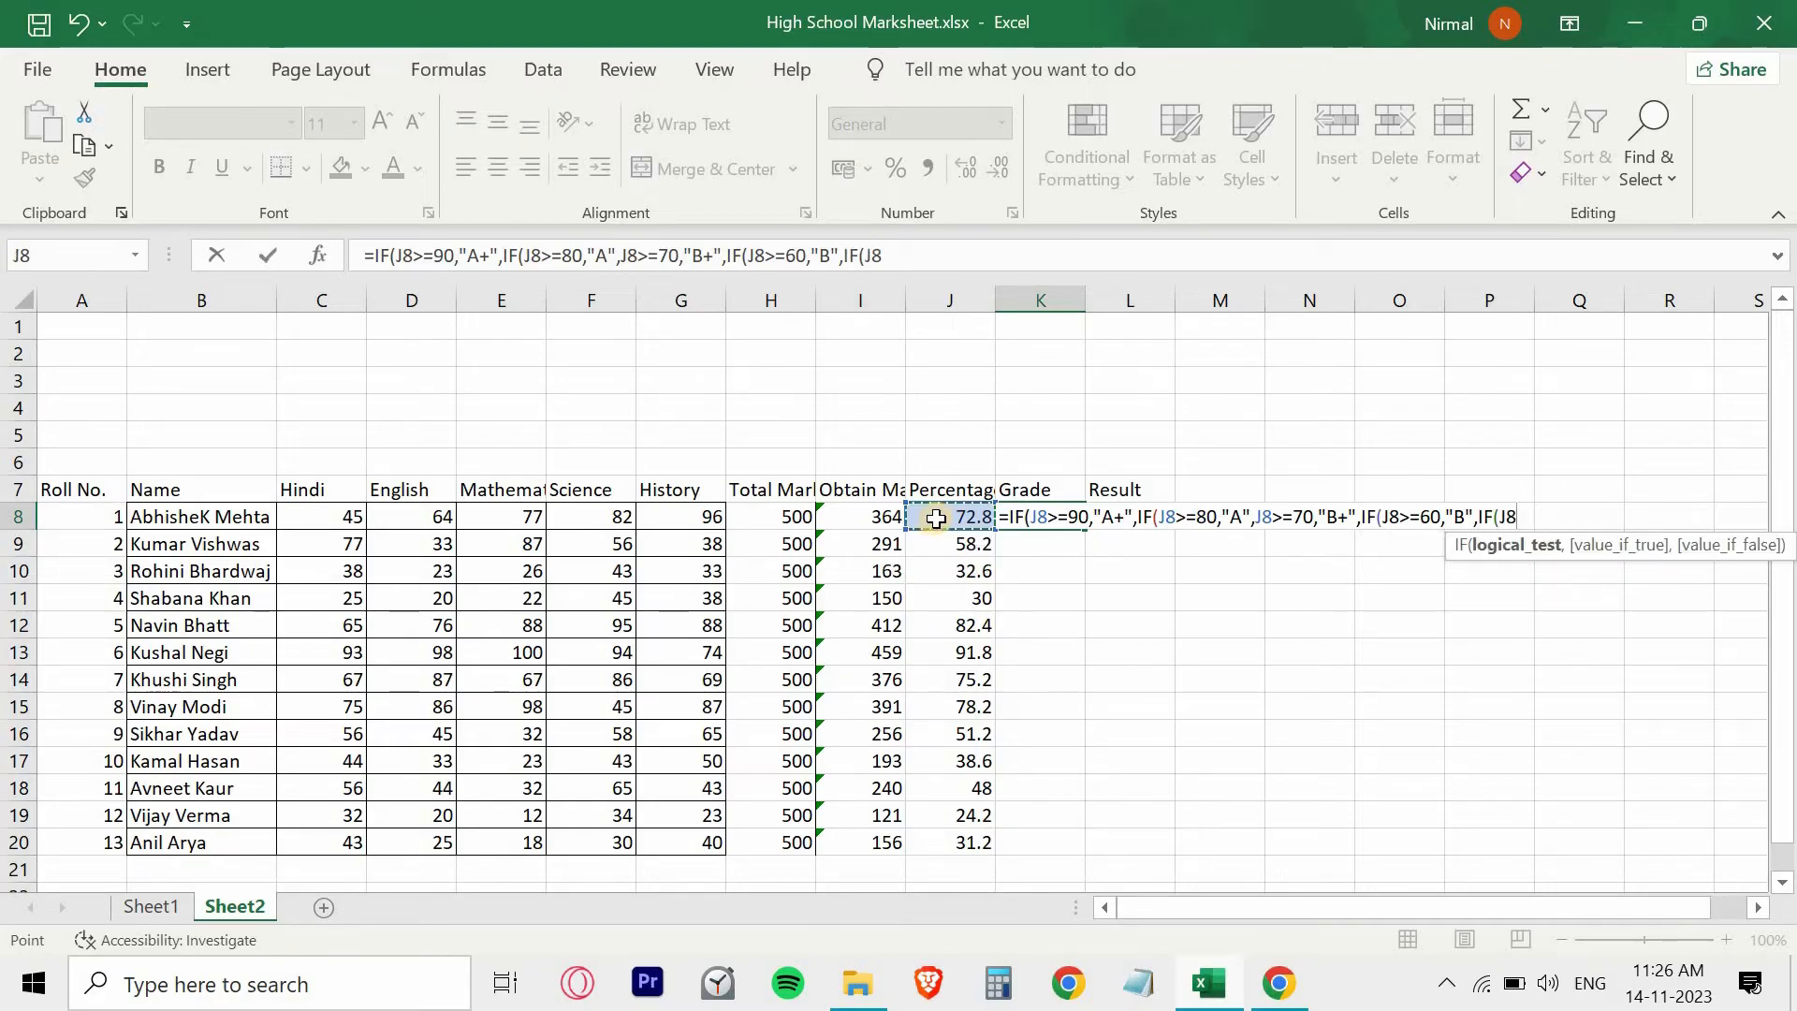
type(">=")
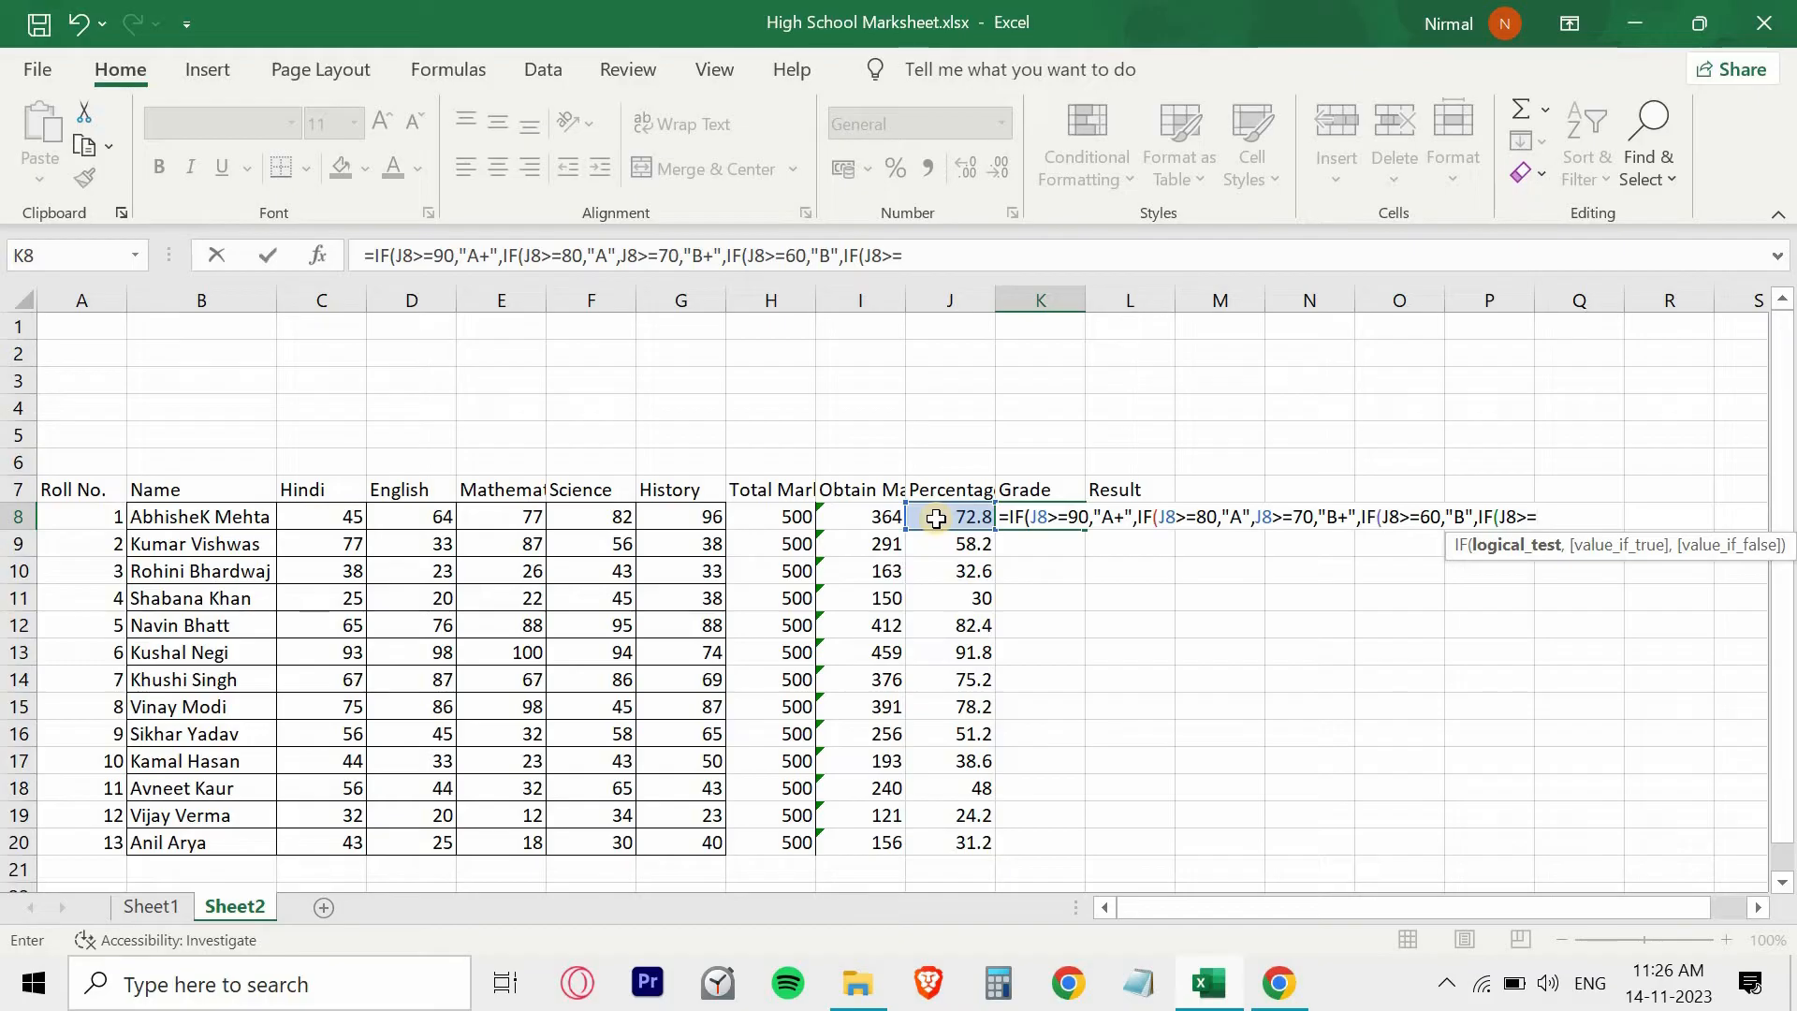
type("50,\"C+")
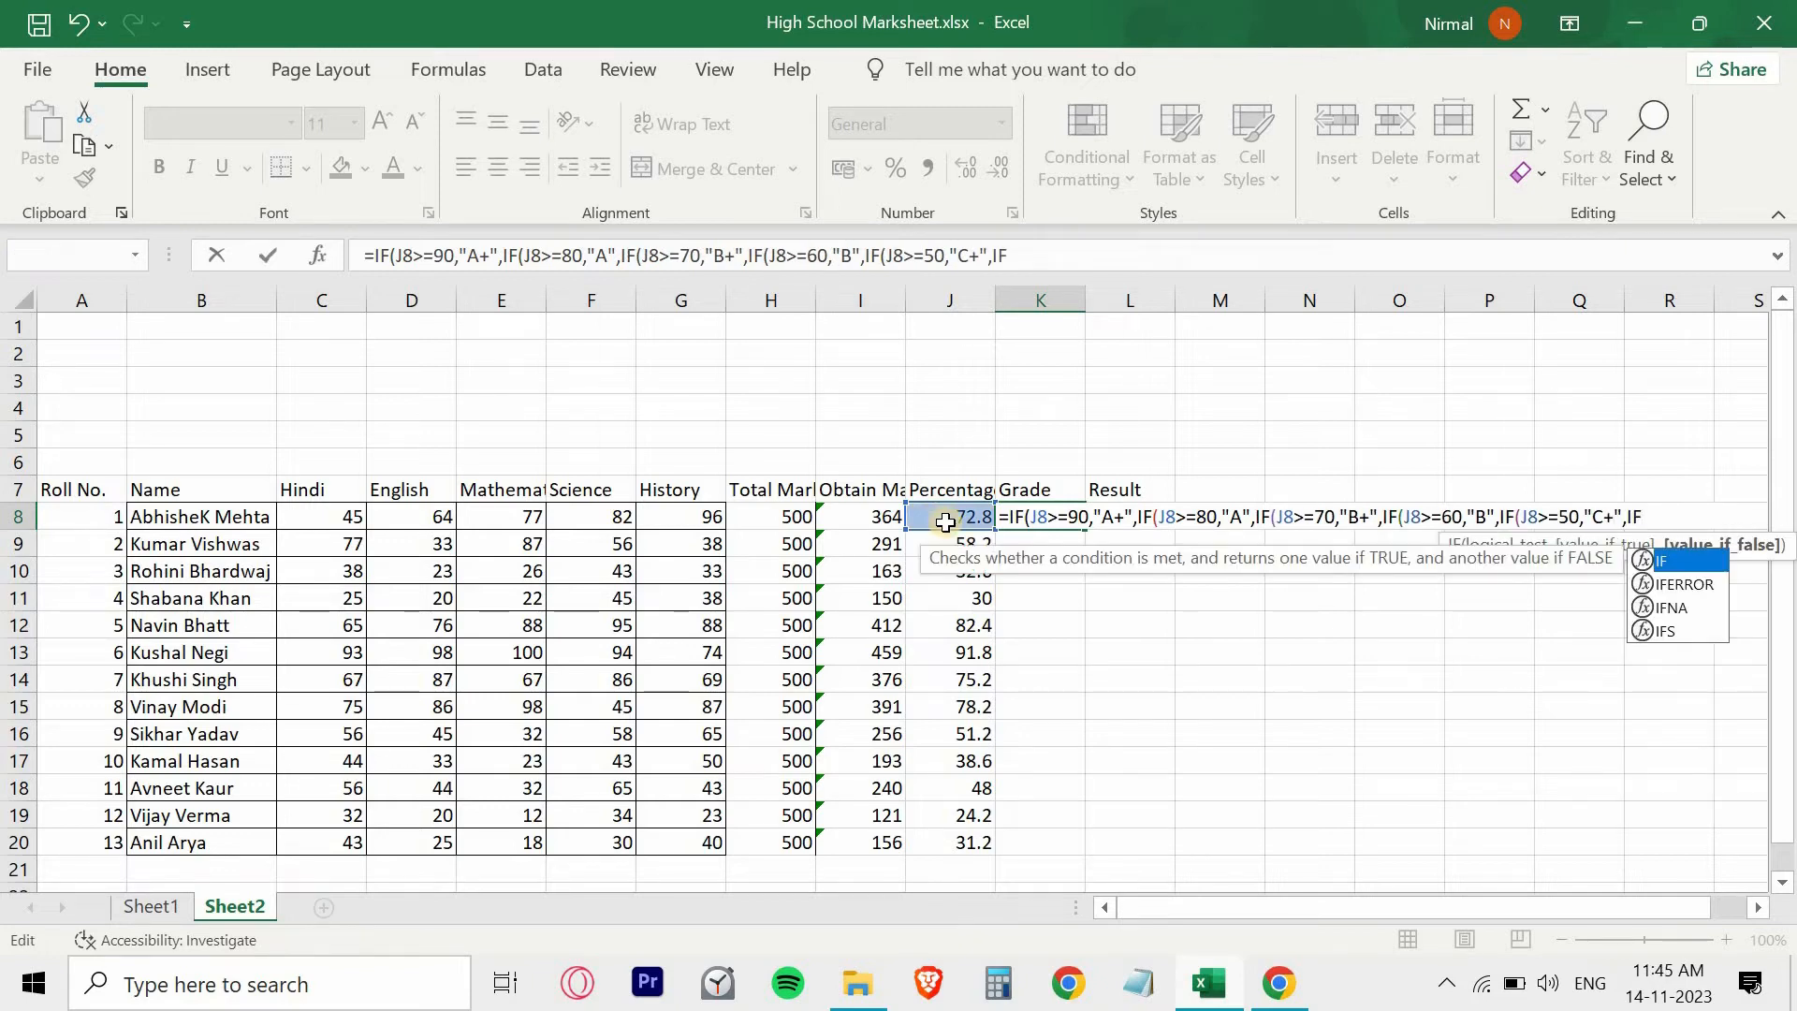
- Append the nested condition IF(J8>=40,"C", to the K8 grade formula for percentages of 40 or more
type("(")
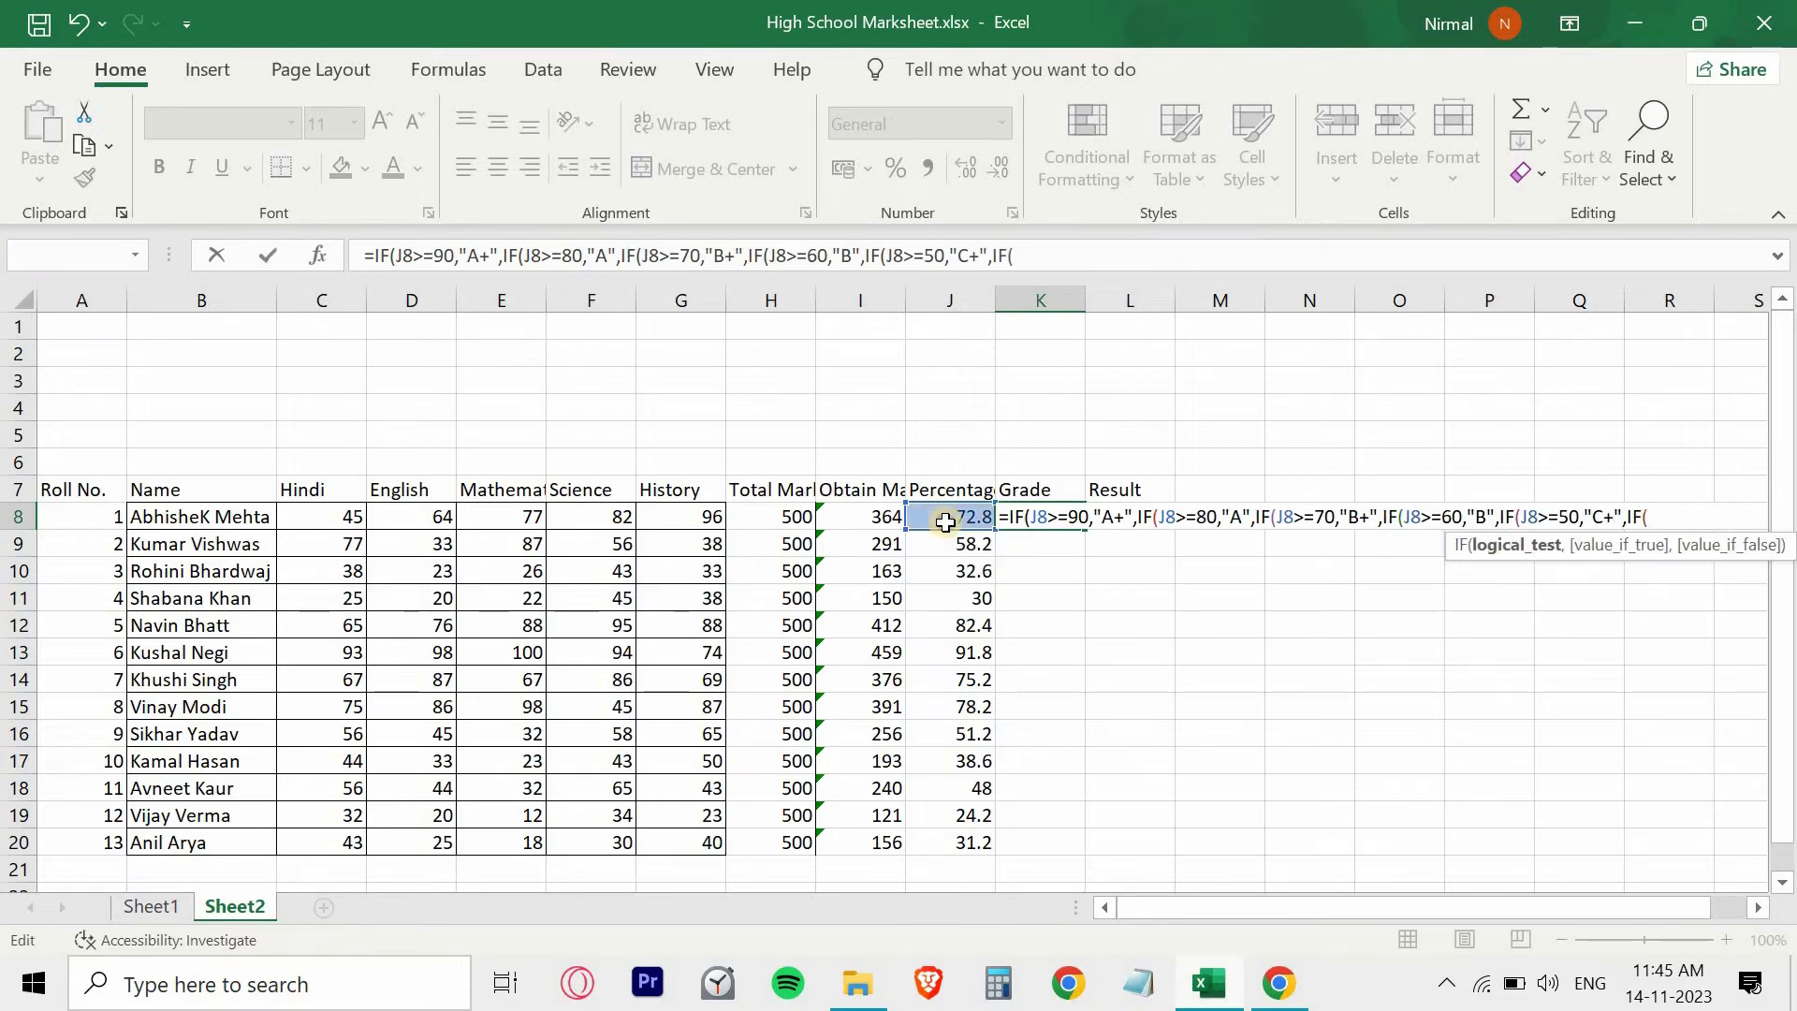
left_click(945, 521)
type(">=")
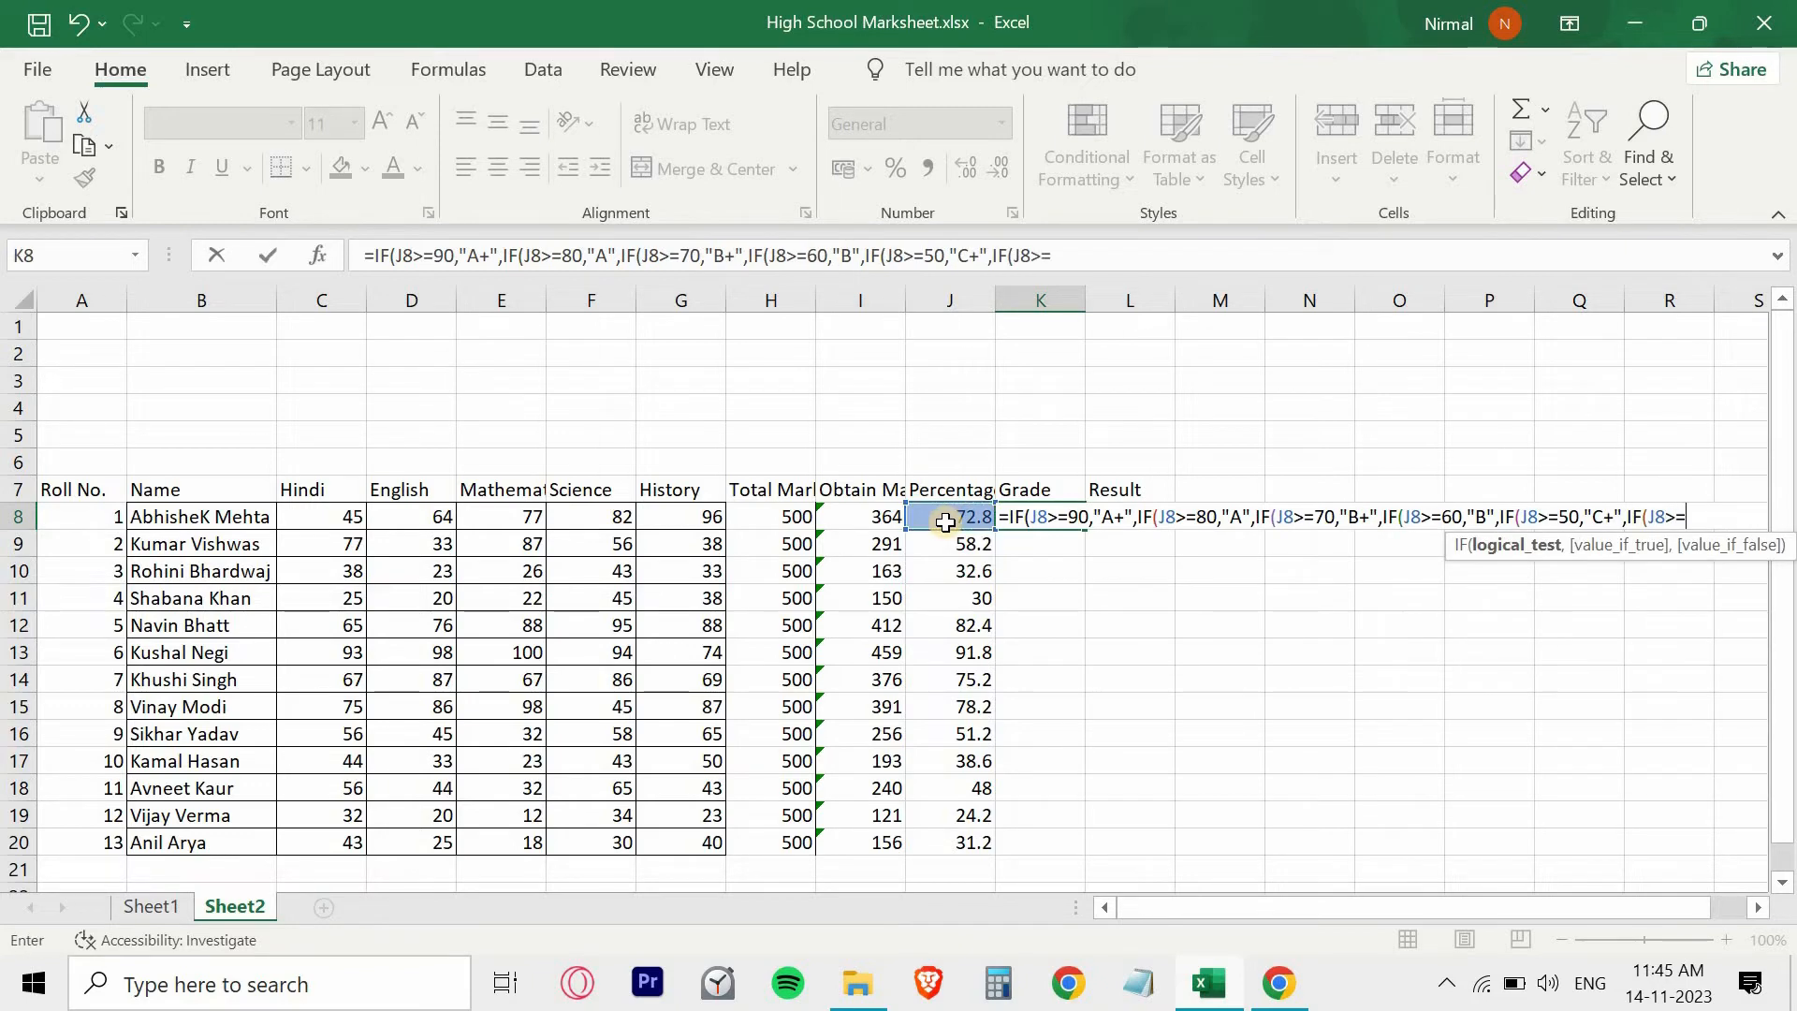
type("40,\"")
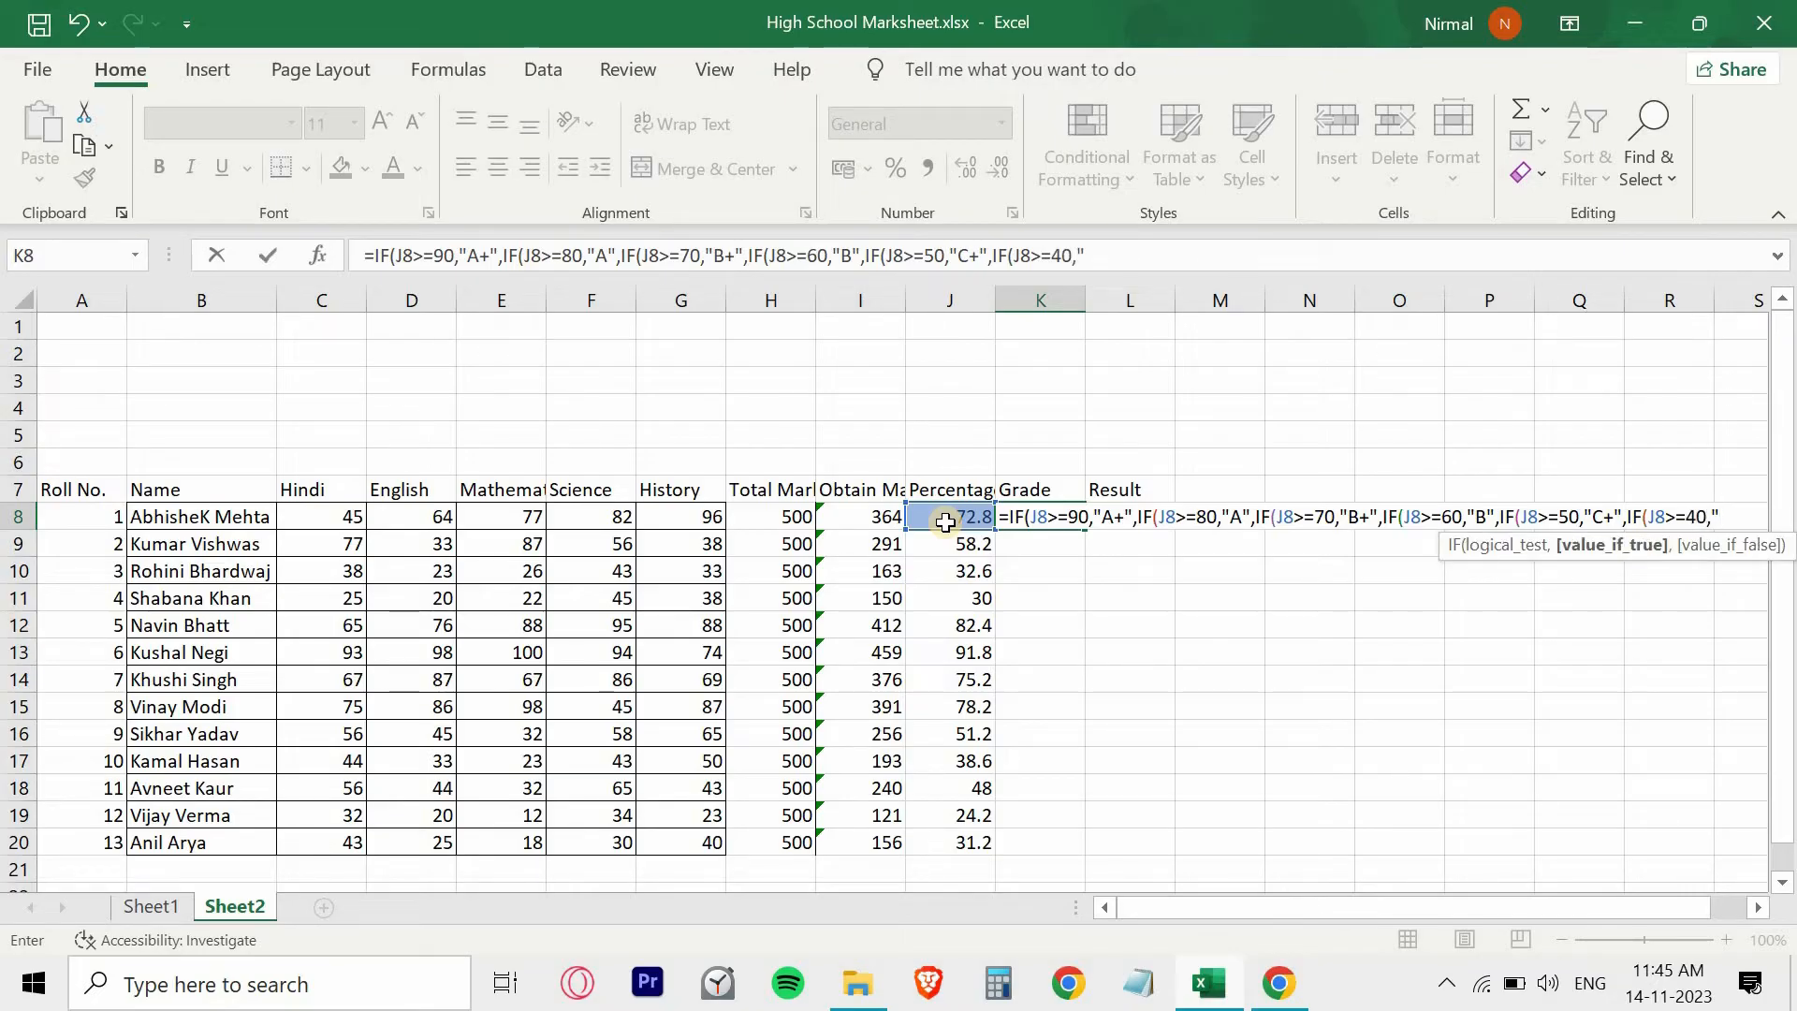
type("C\",IF(")
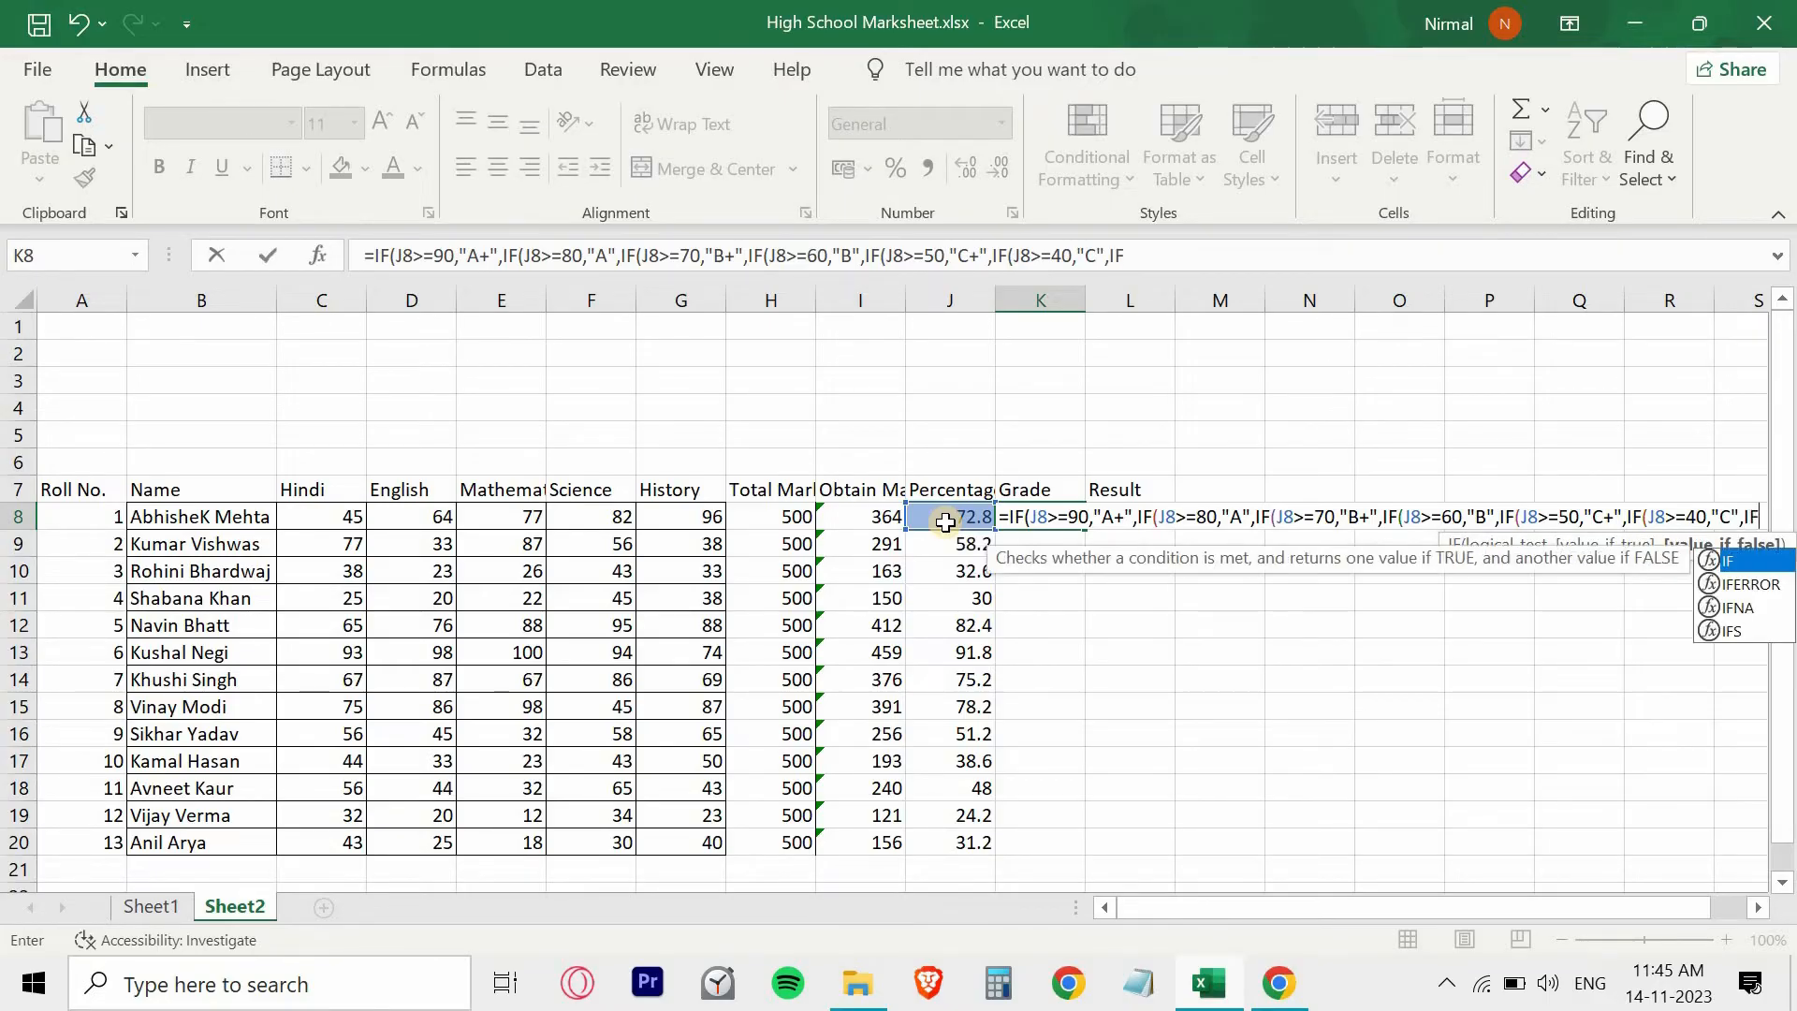
- Continue the K8 grade formula with IF(J8>=30,"D", for percentages of 30 or more
left_click(945, 522)
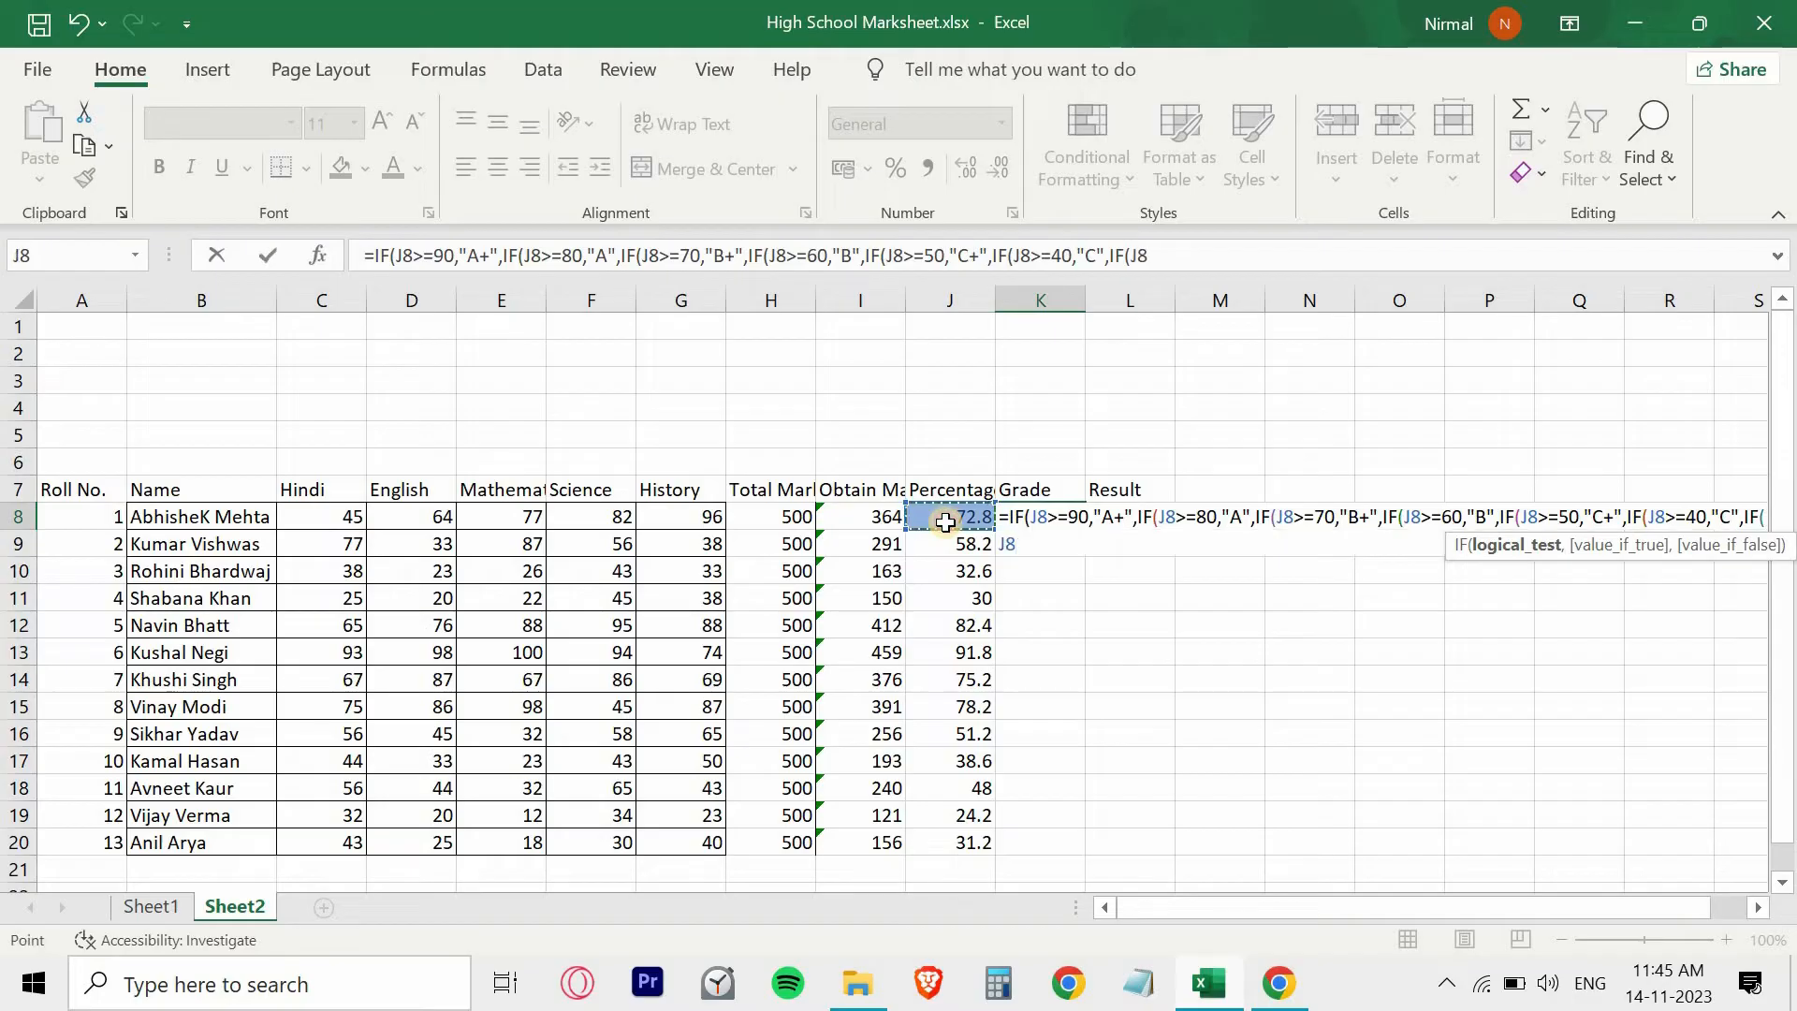
type(">=")
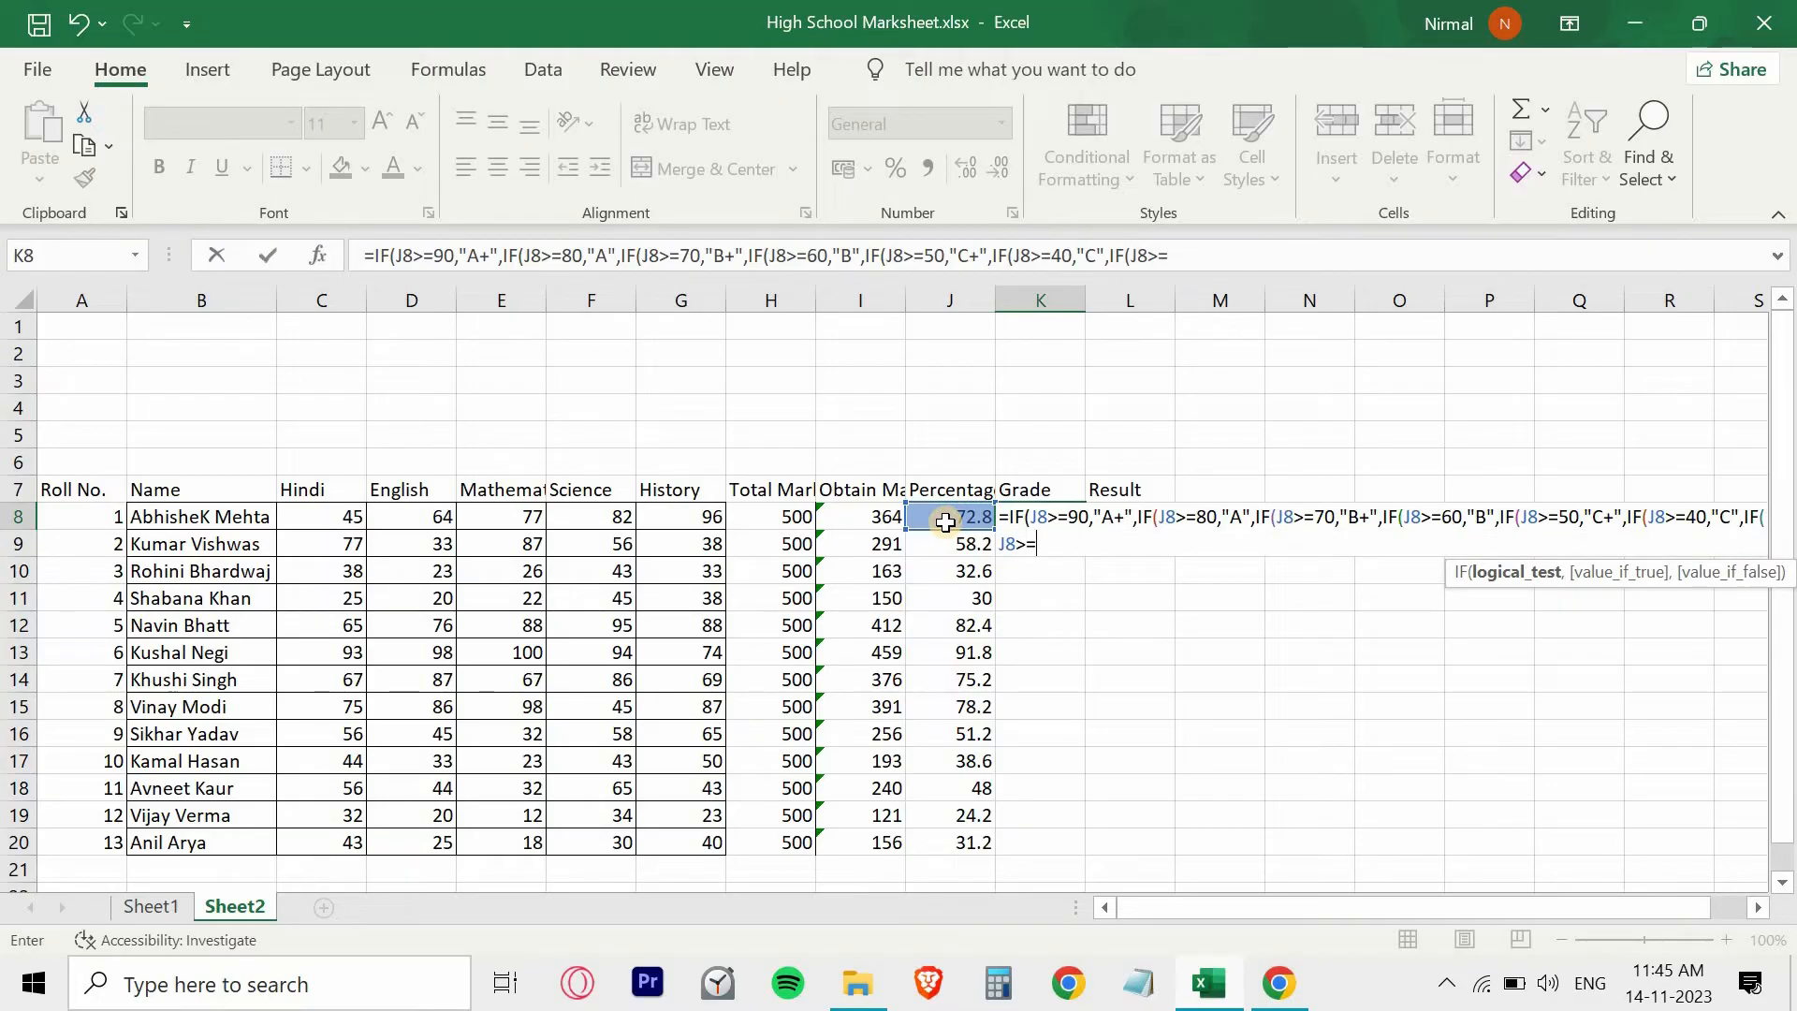
type("30,\"")
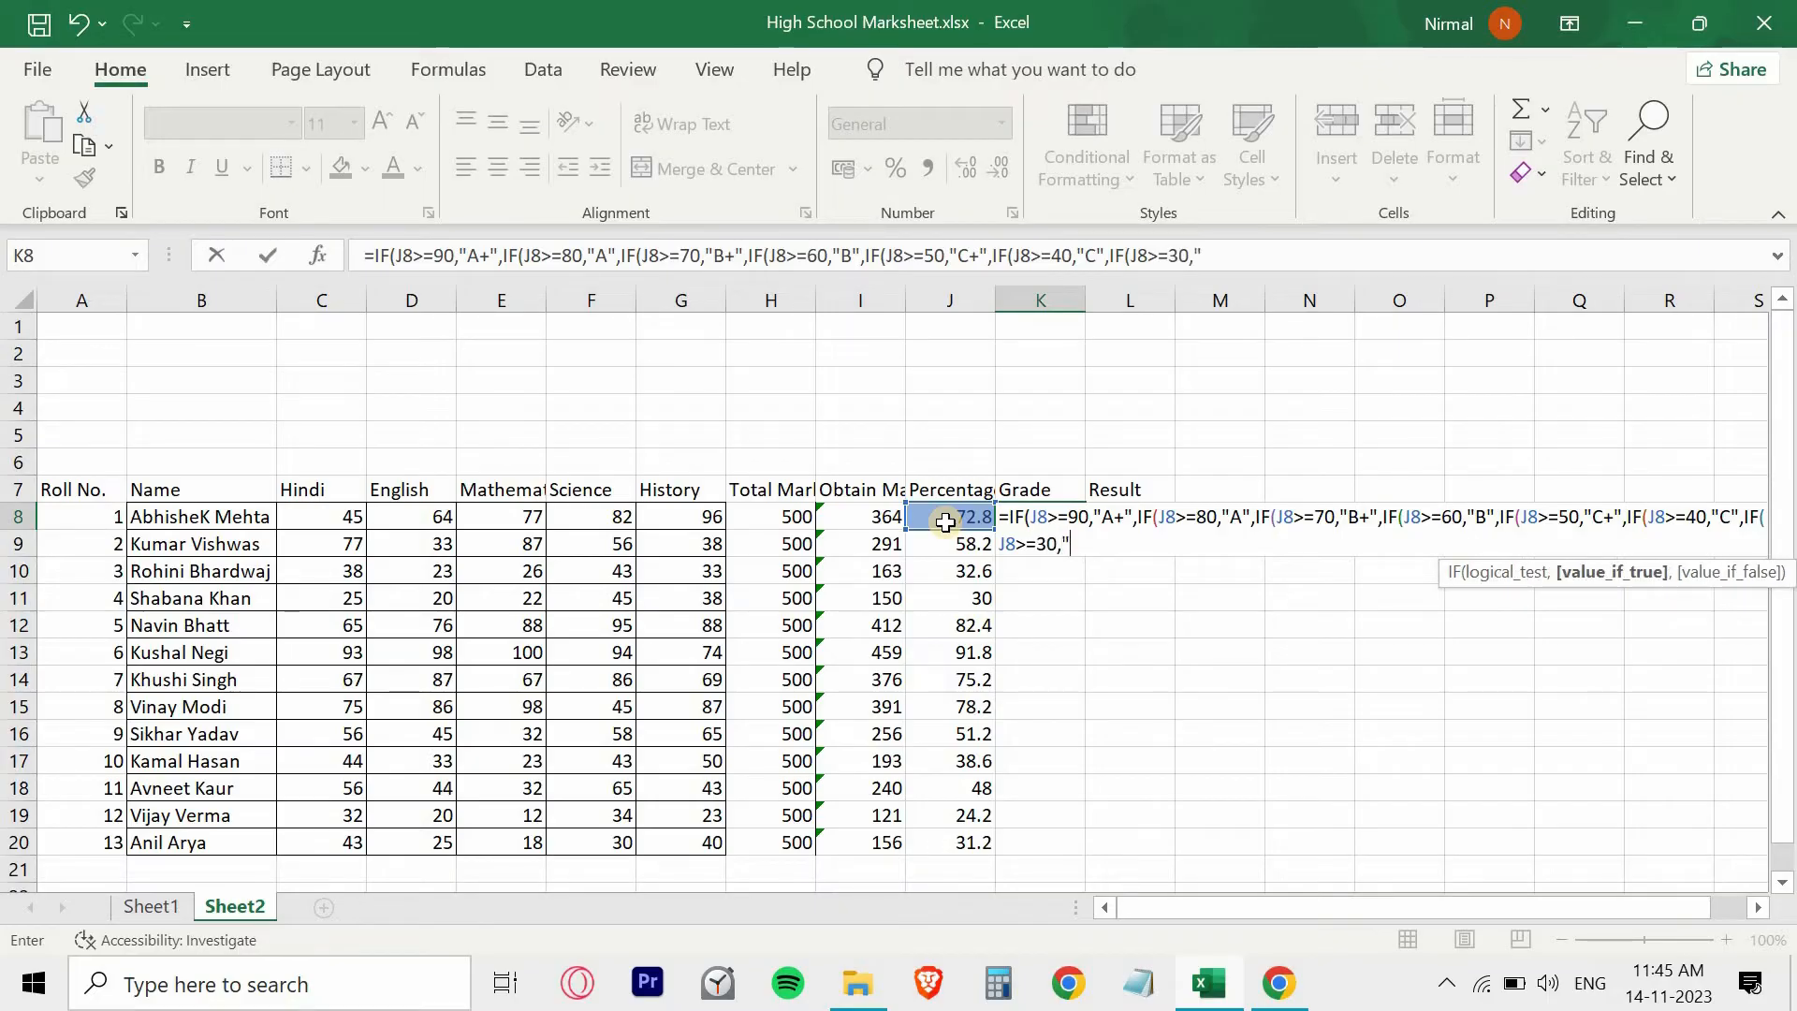
type("D")
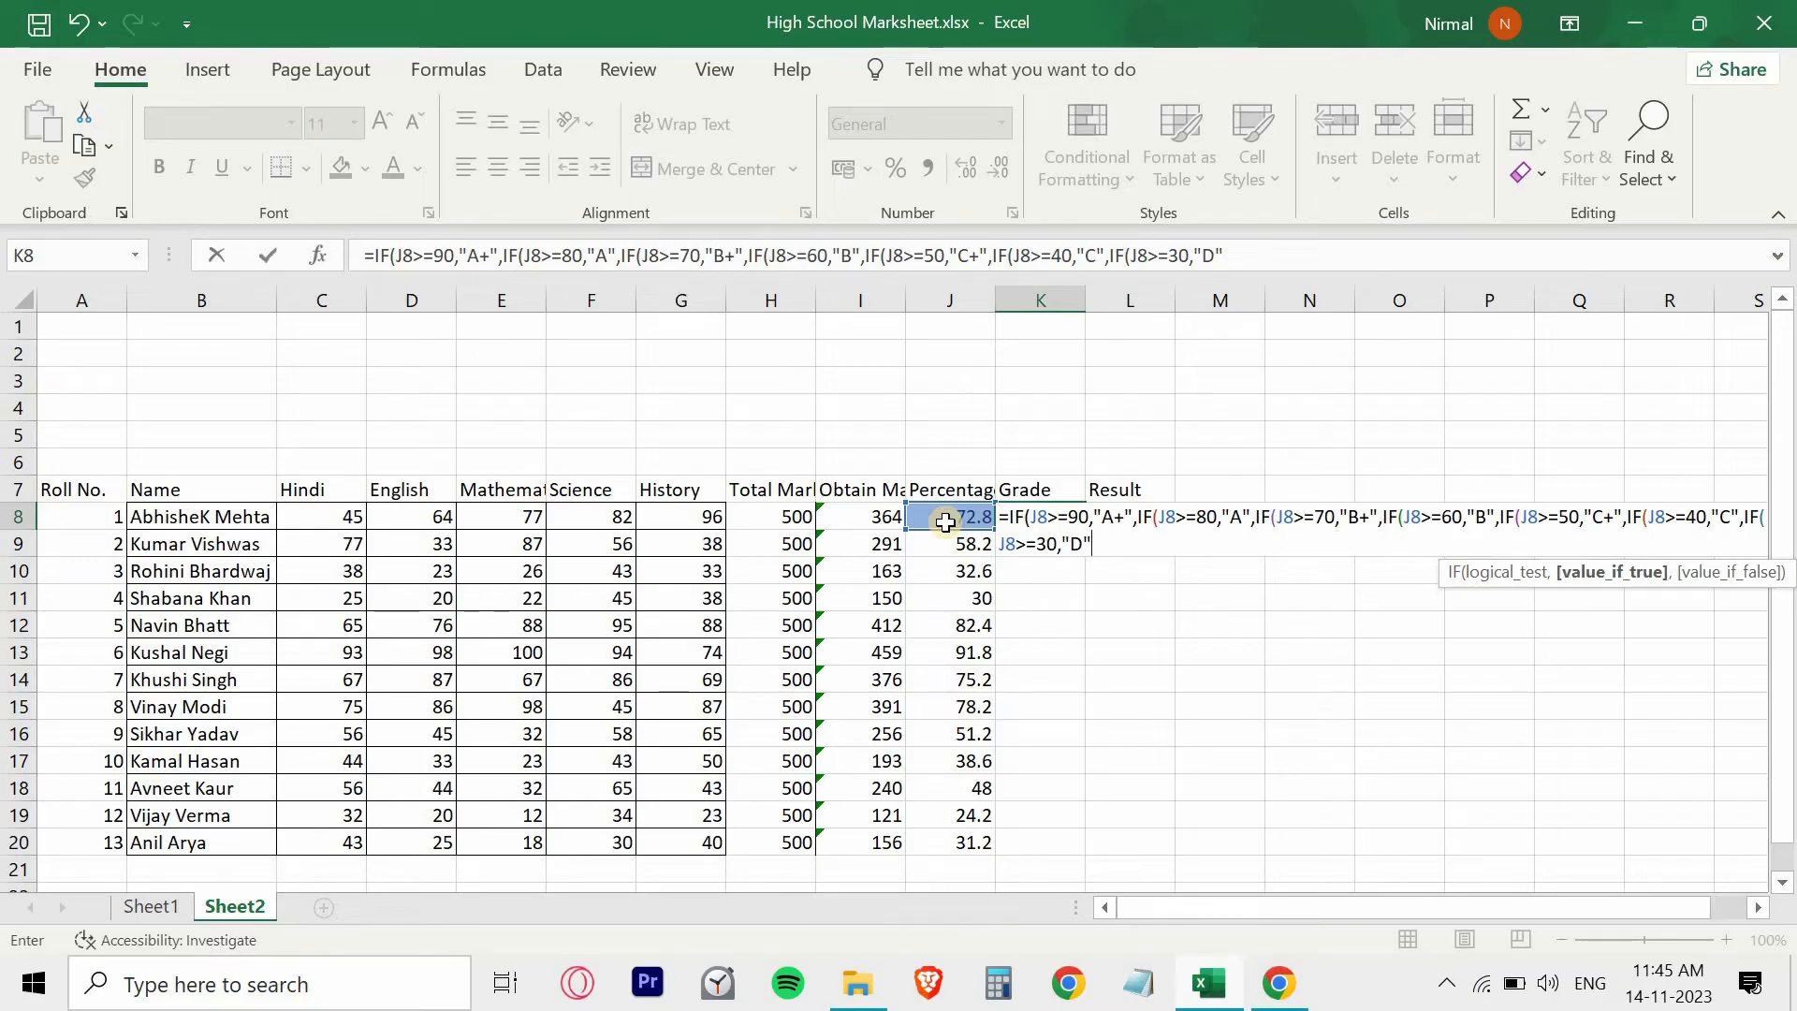
type("\",")
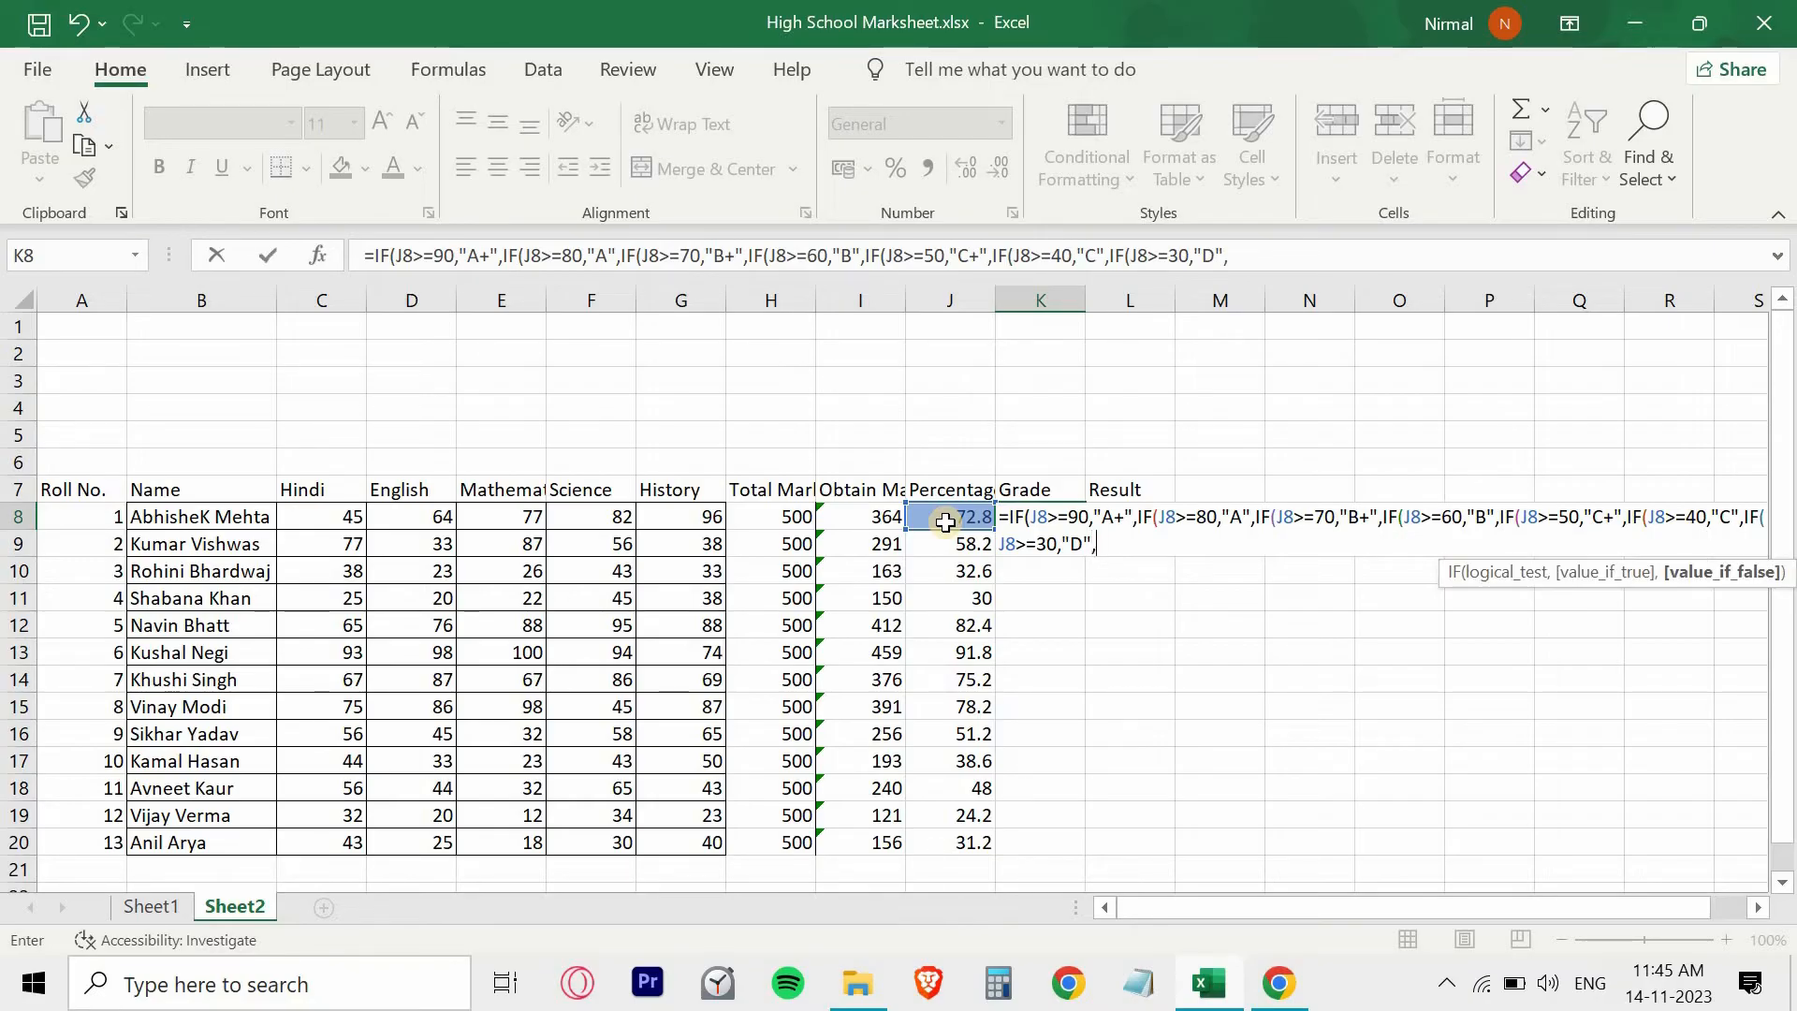
type("IF(")
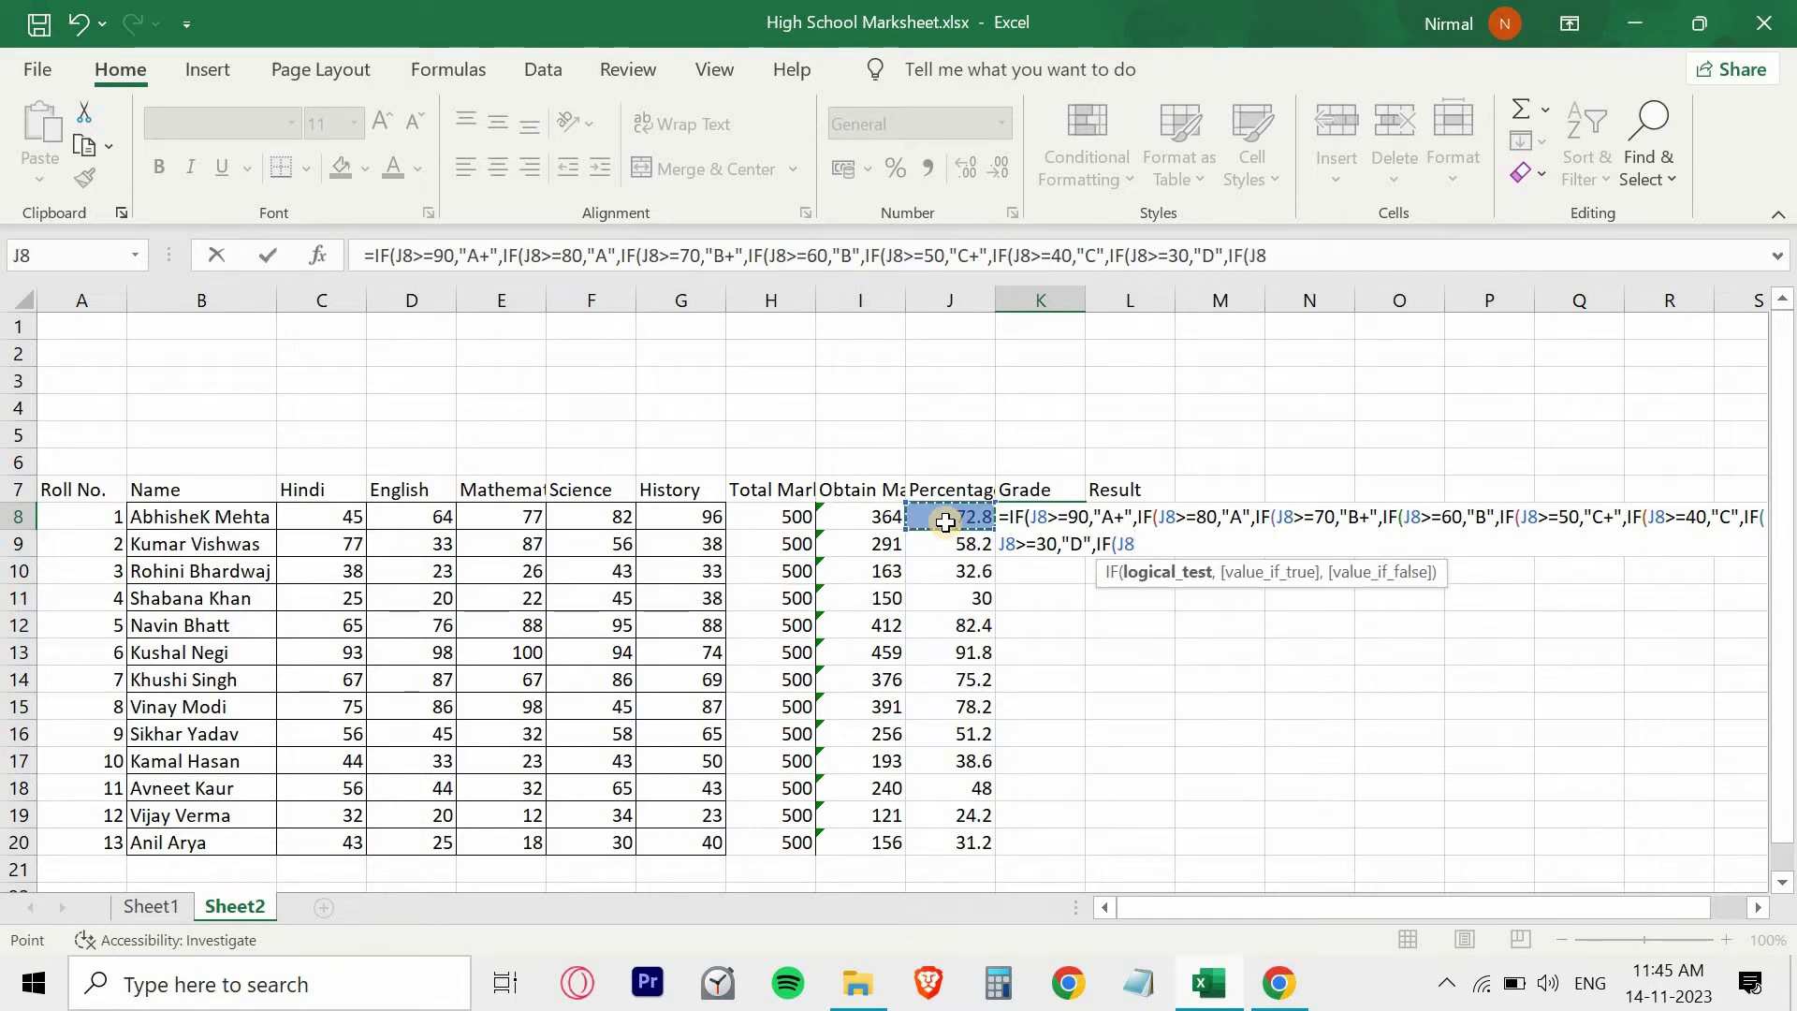
- Finish the K8 grade formula with IF(J8>=20,"E", close all eight nested IFs and enter it
type(">=20")
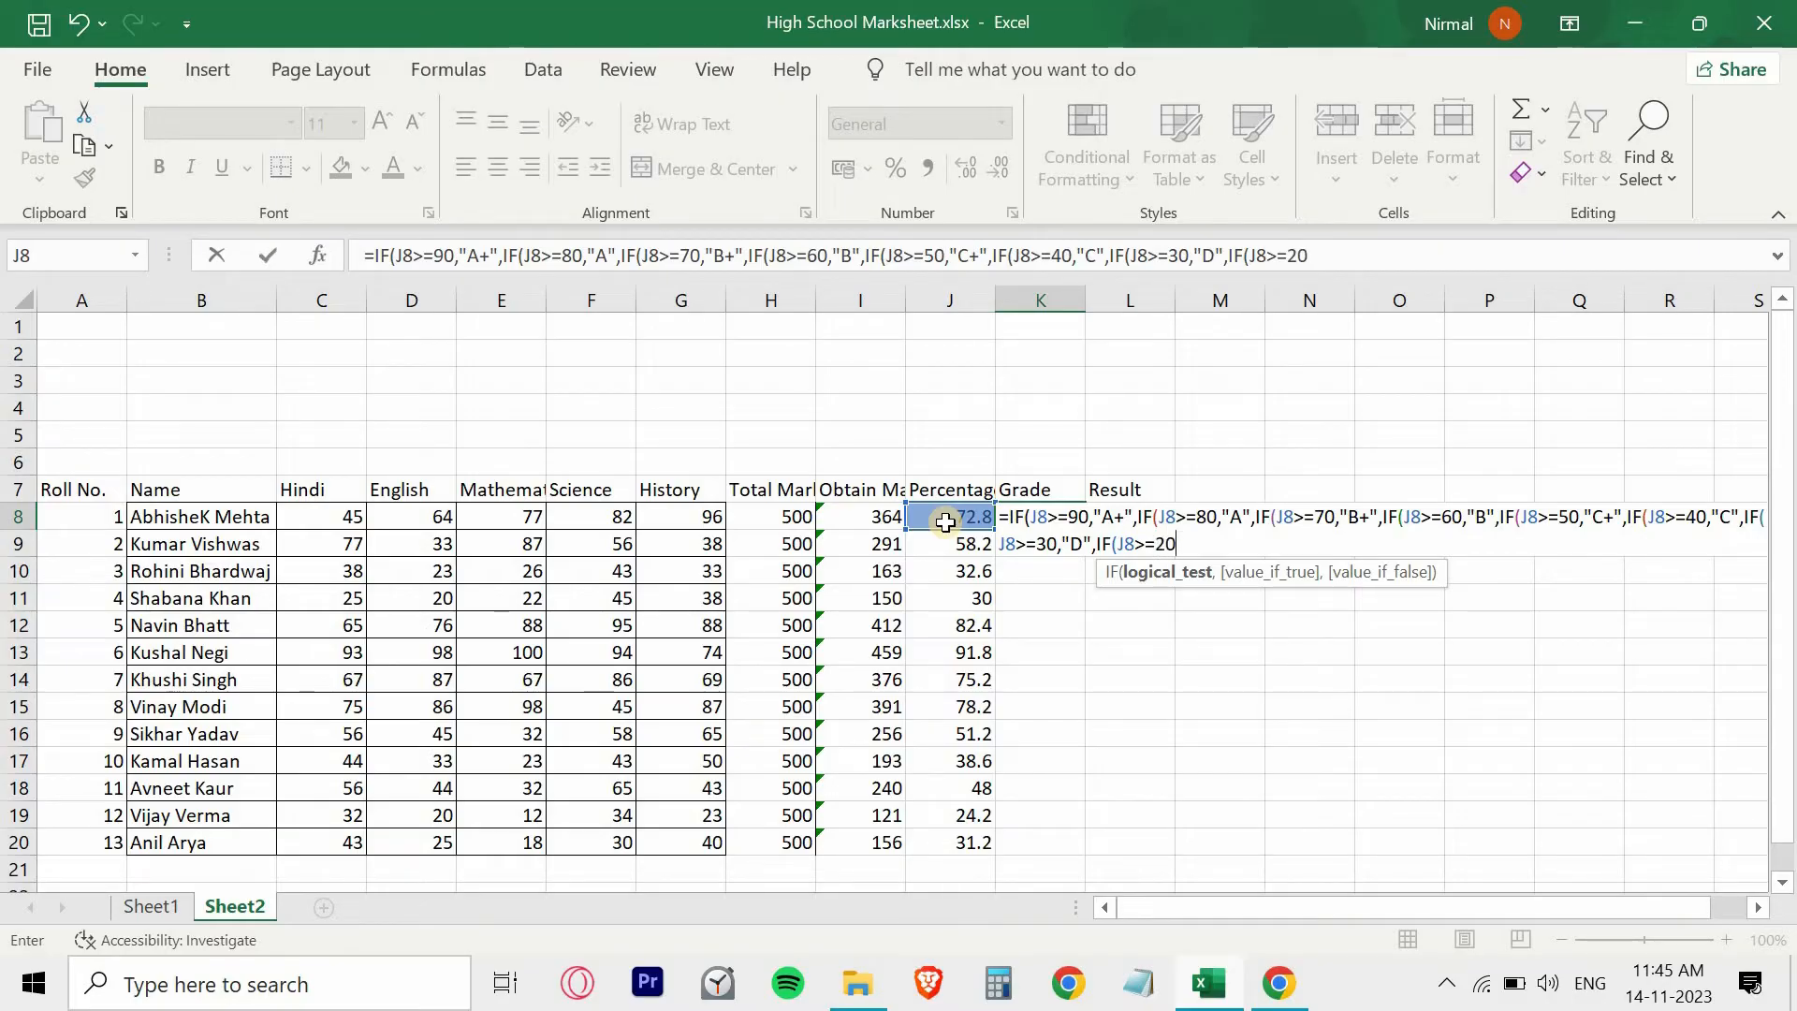
type(",\"E")
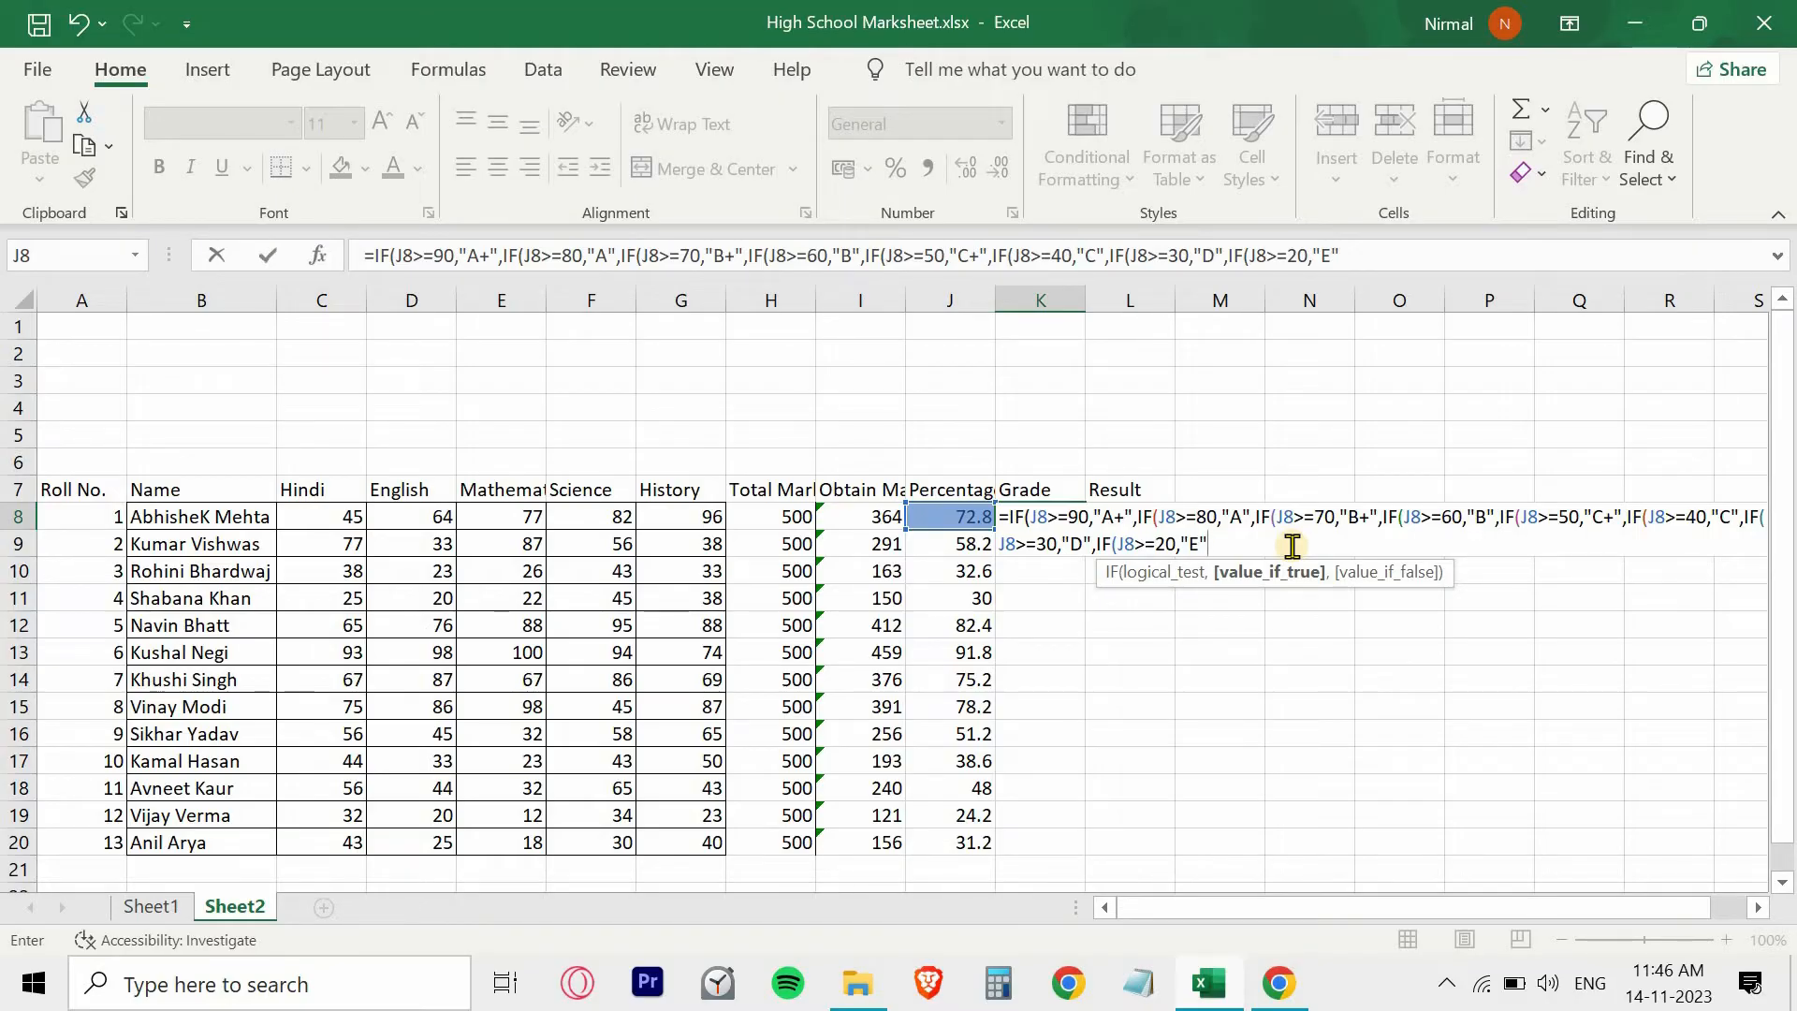
type(")")
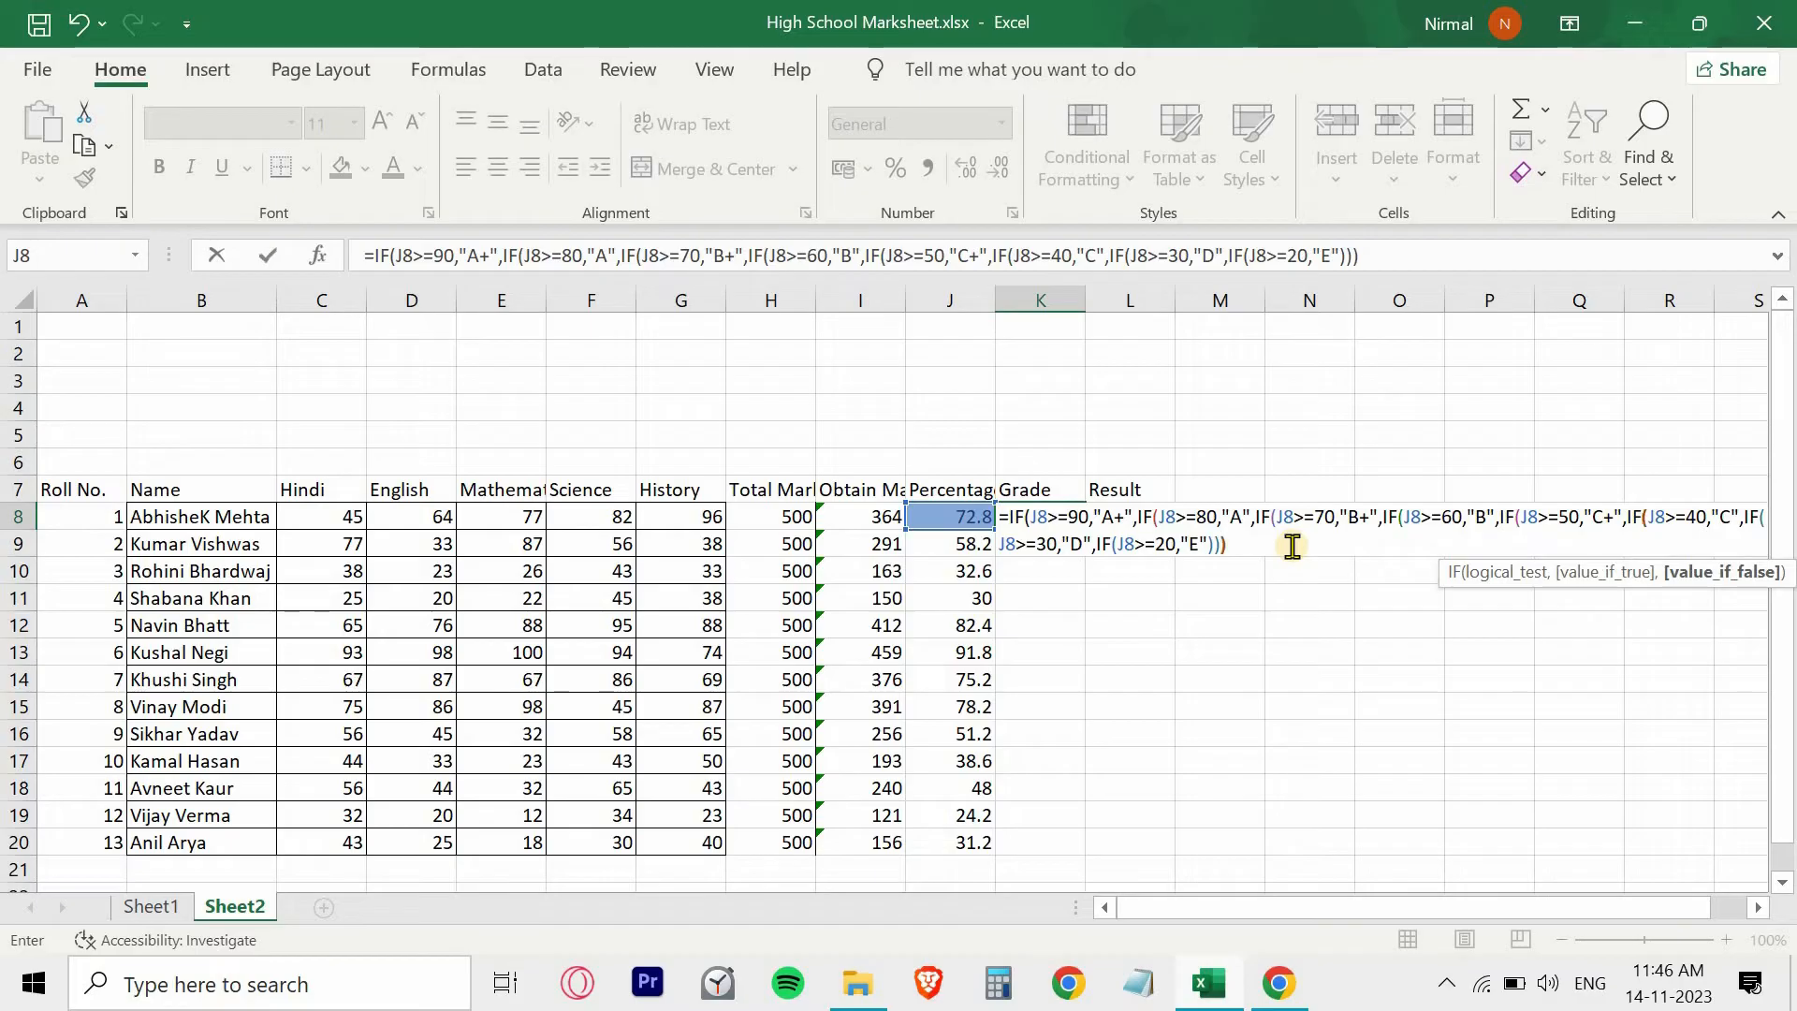
type("))))")
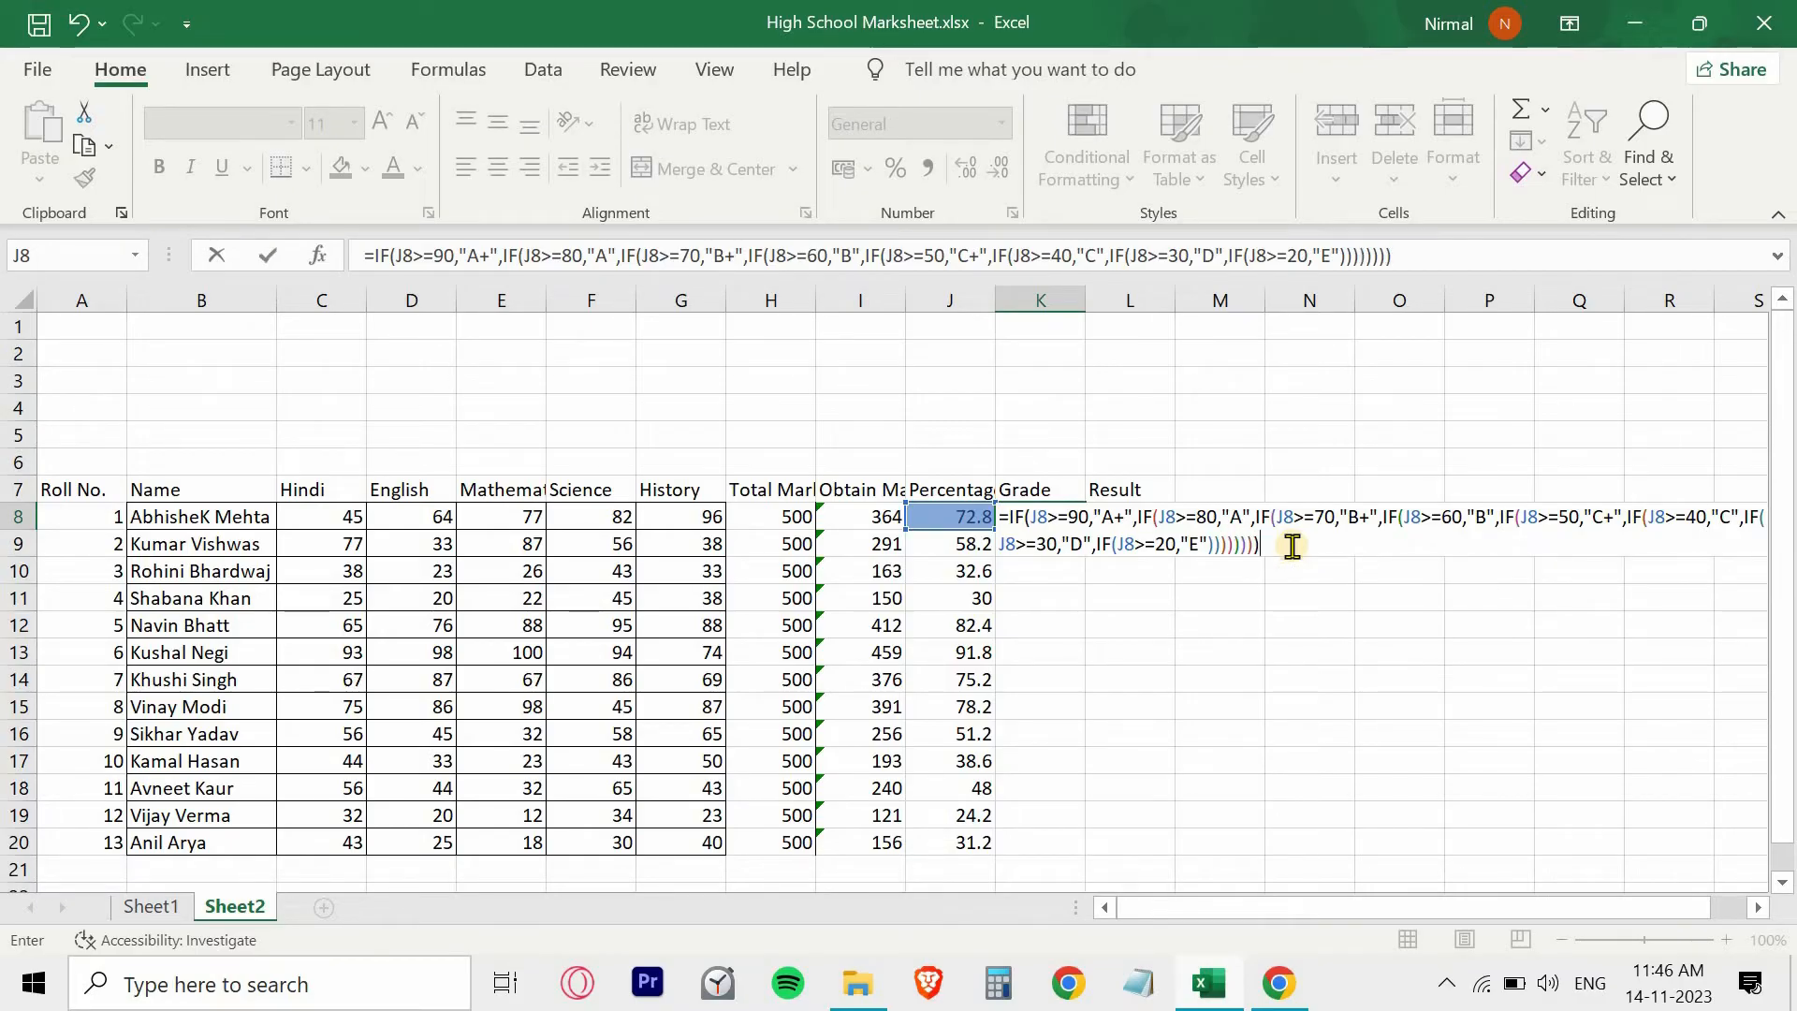
key("Return")
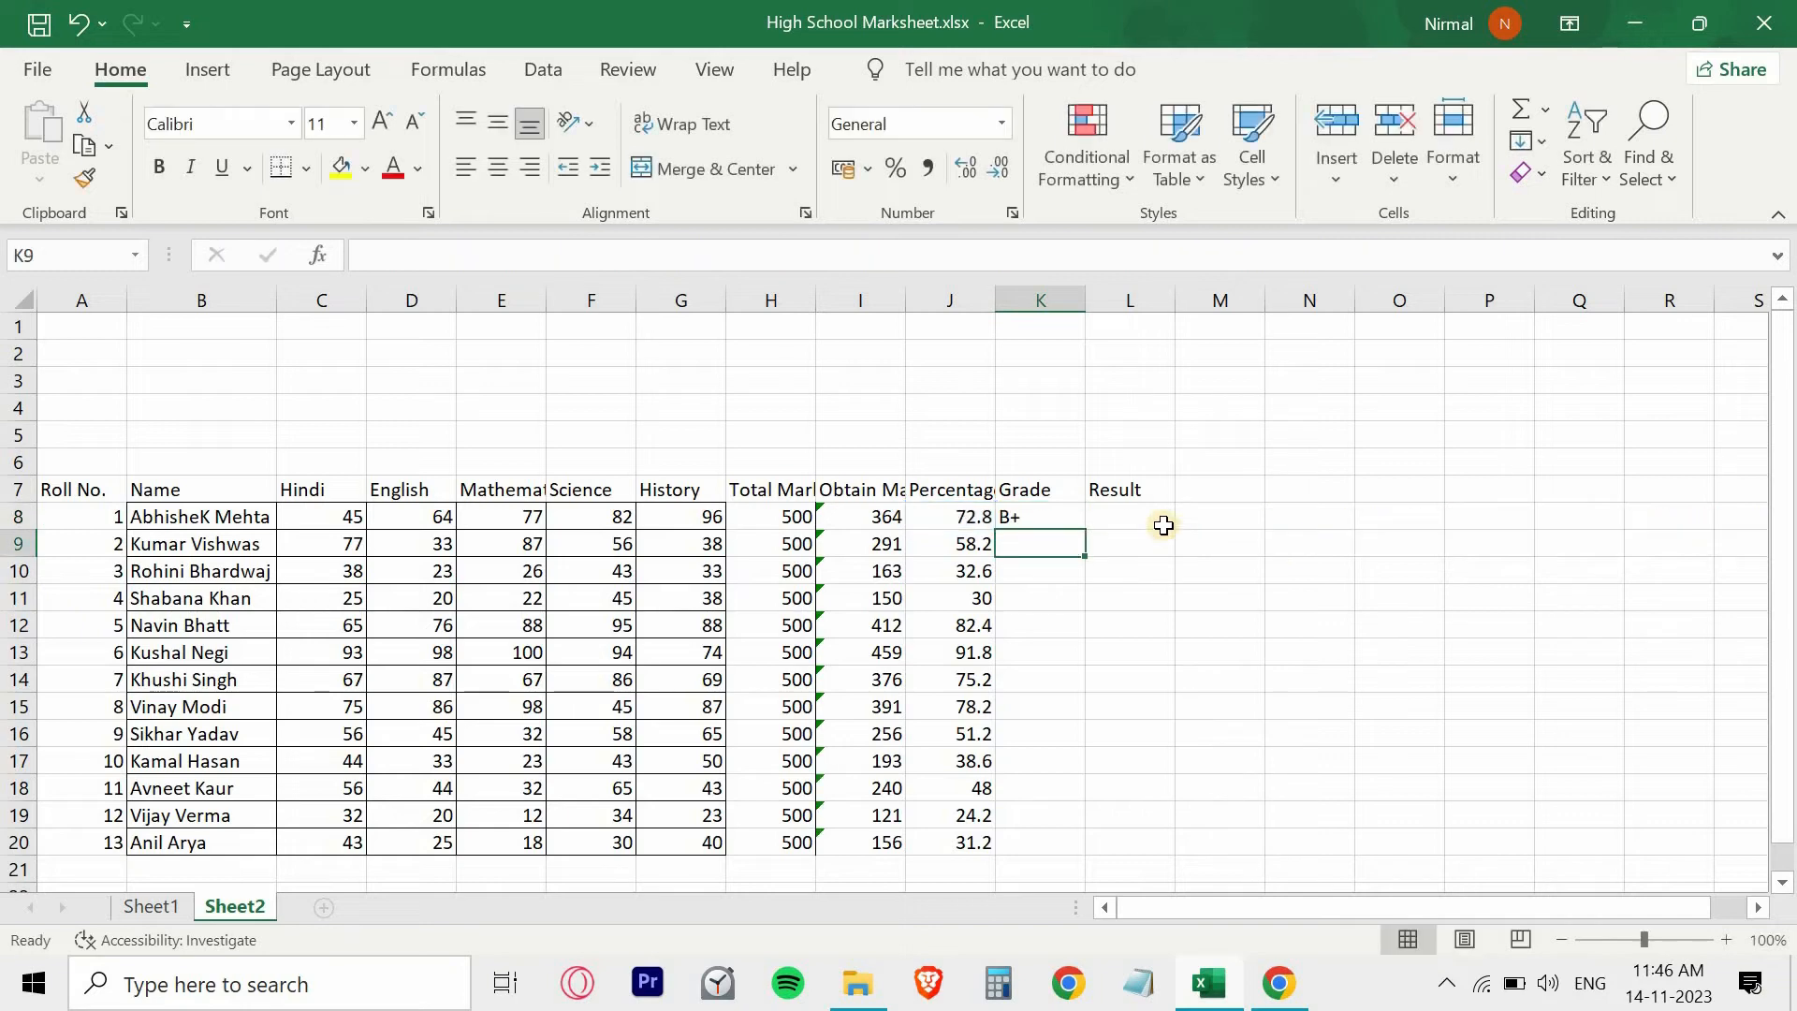
- Fill the grade formula from K8 down through K20 for all students
left_click(1030, 515)
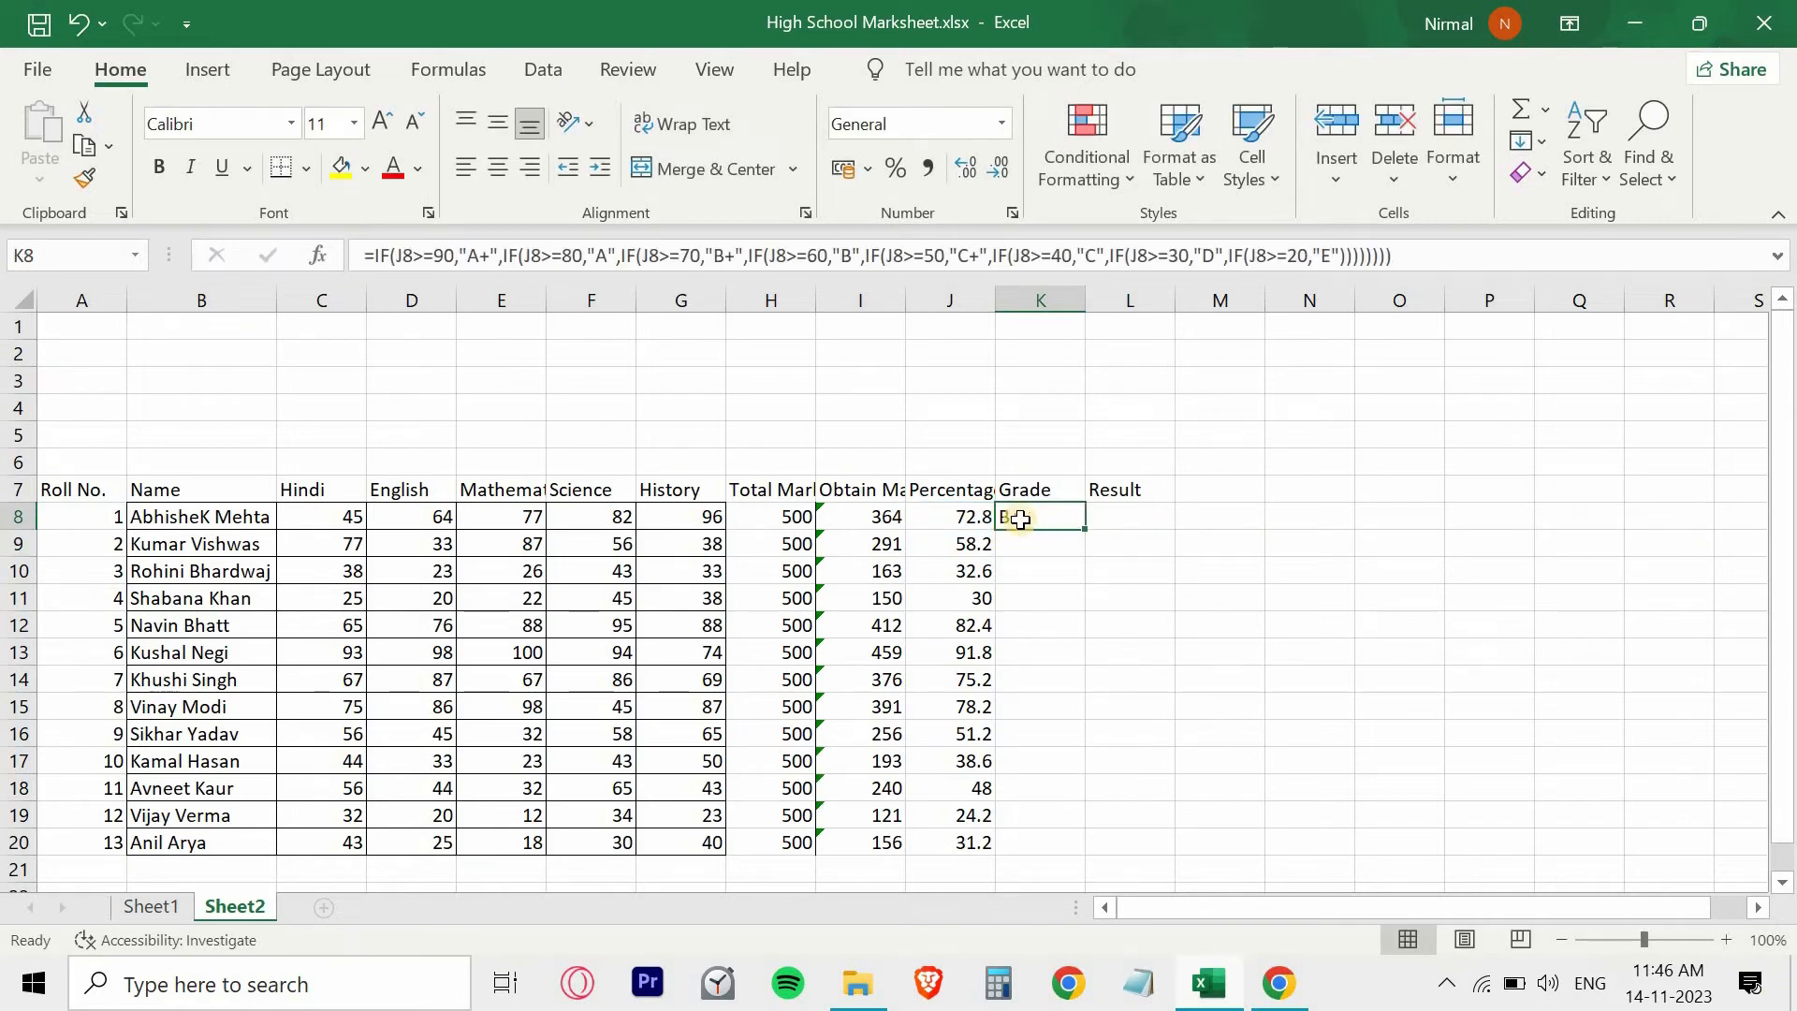
left_click(956, 515)
left_click(1025, 524)
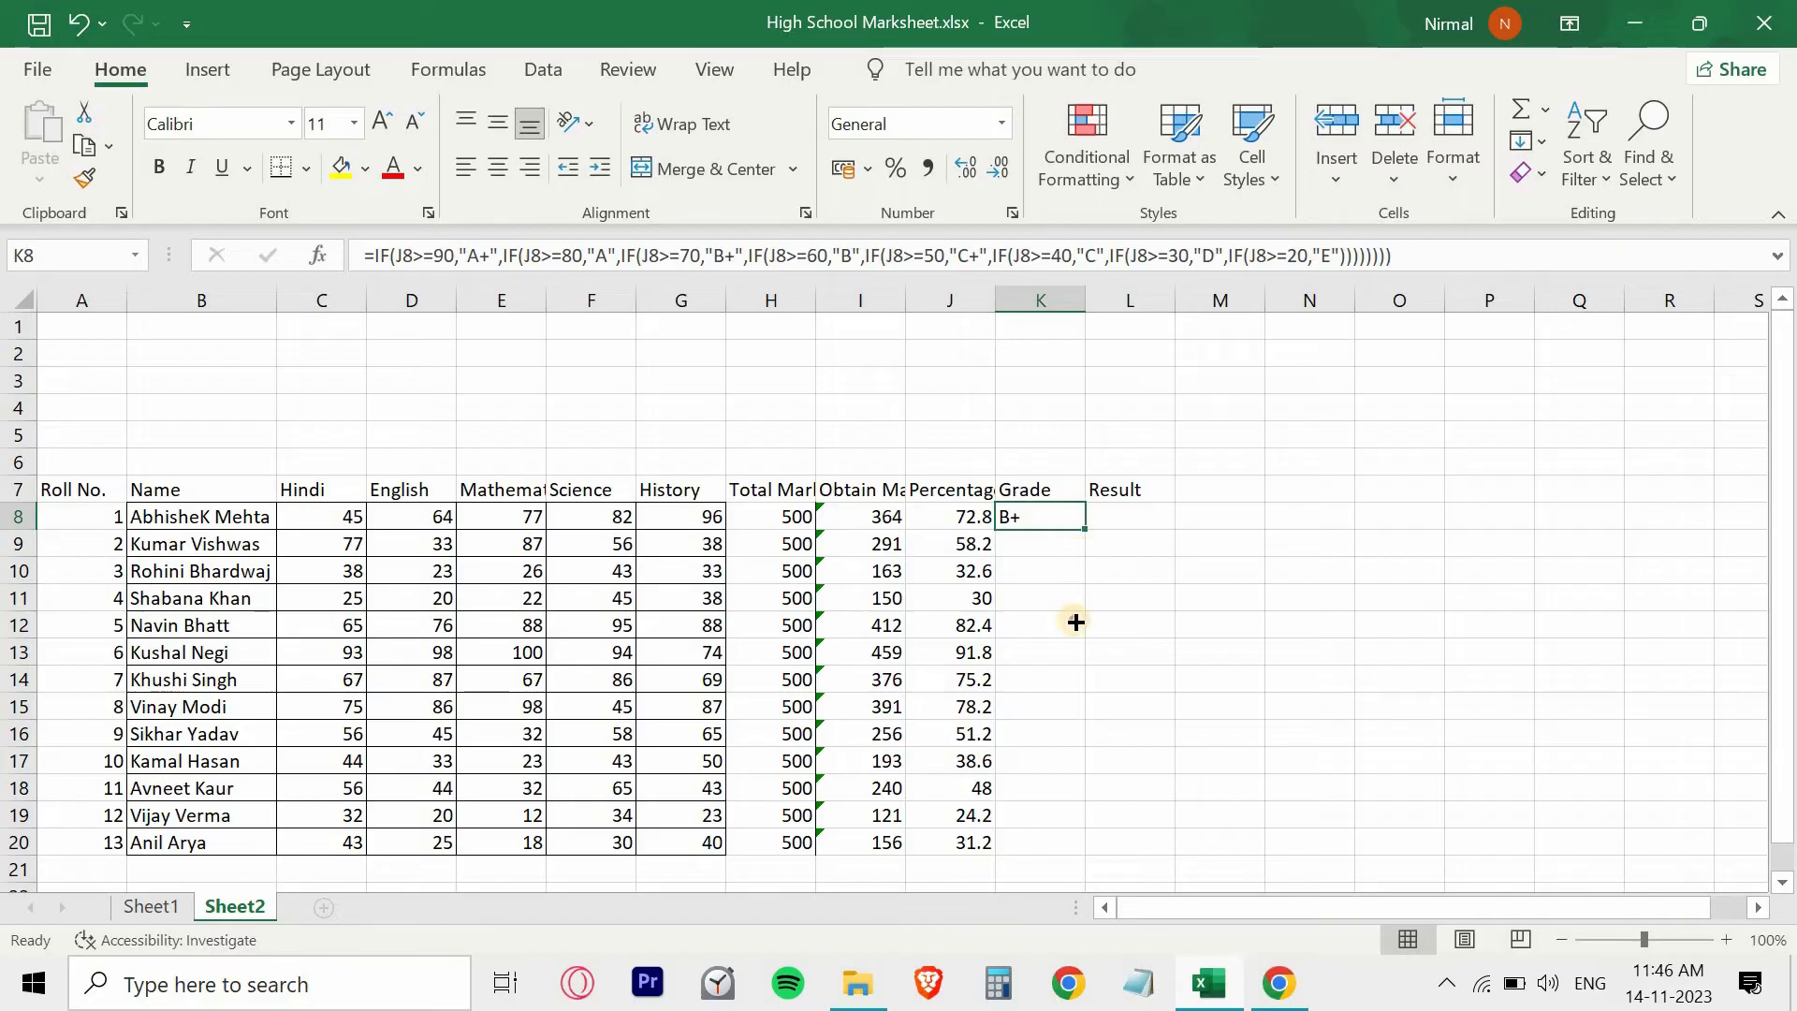
left_click_drag(1085, 529, 1079, 854)
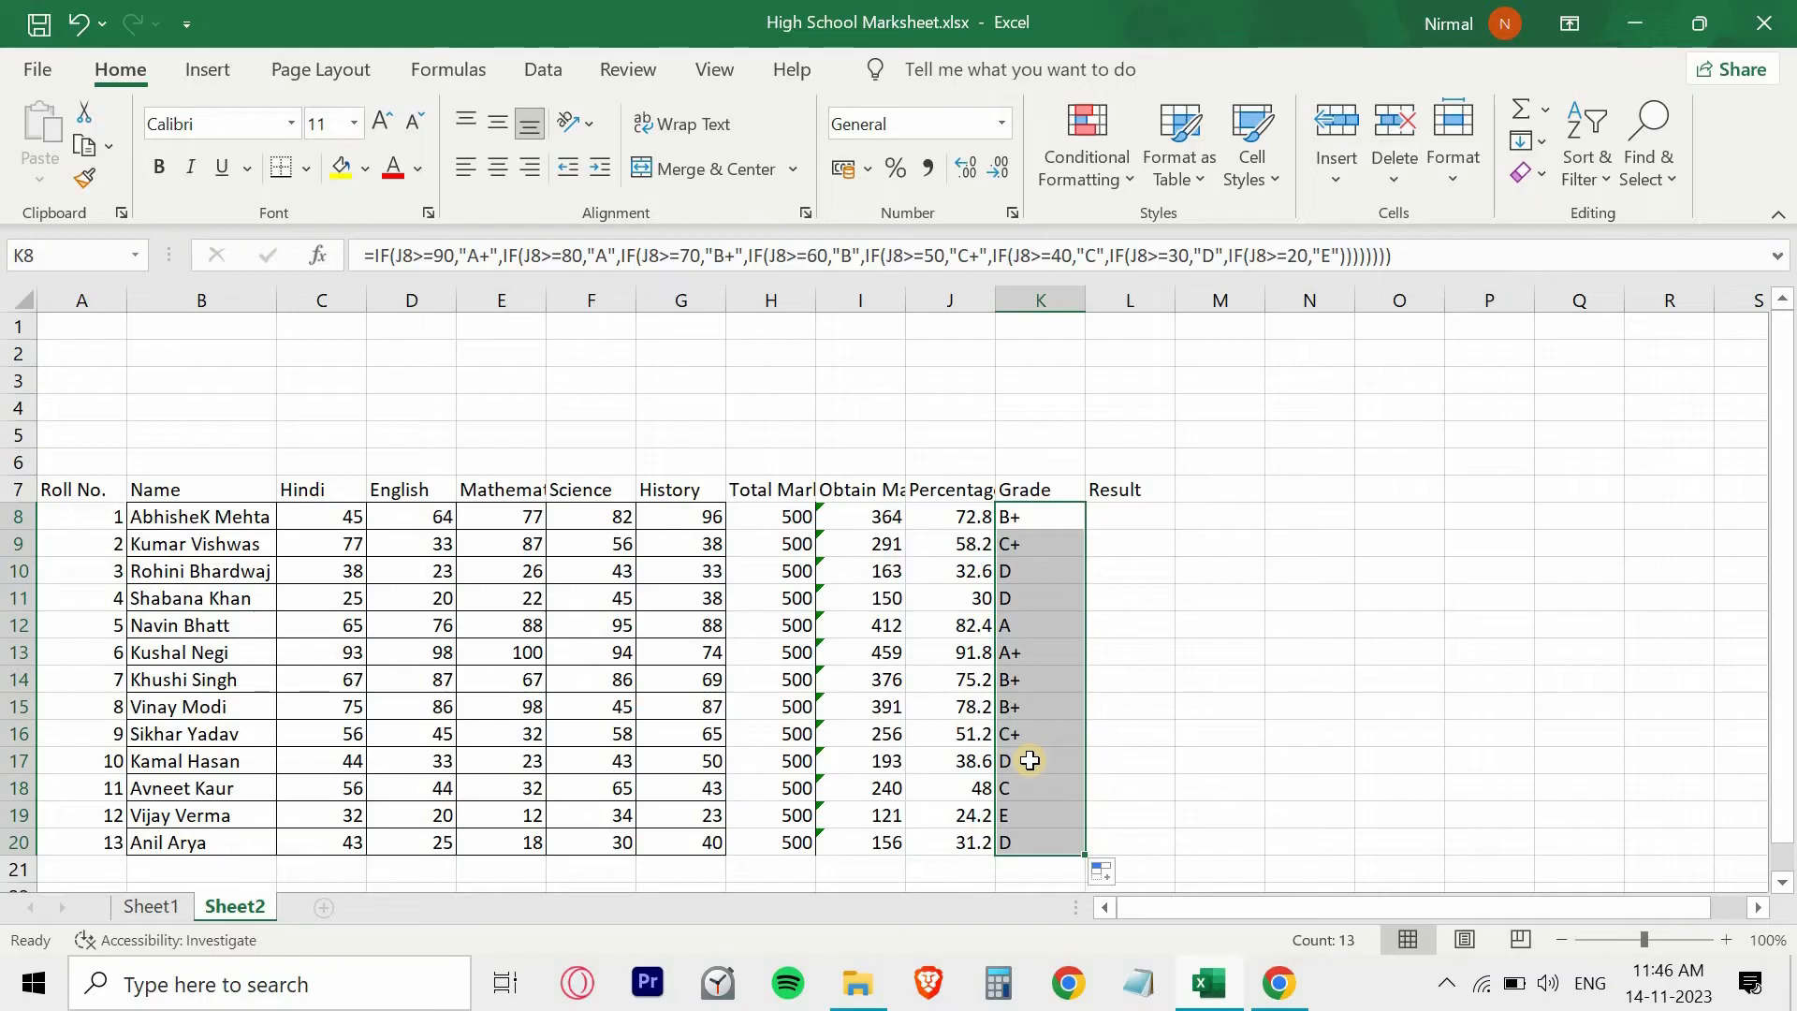
- Begin the result formula in L8 with =IF(J8>=35 to test the percentage against the pass limit
left_click(1128, 517)
left_click(1128, 492)
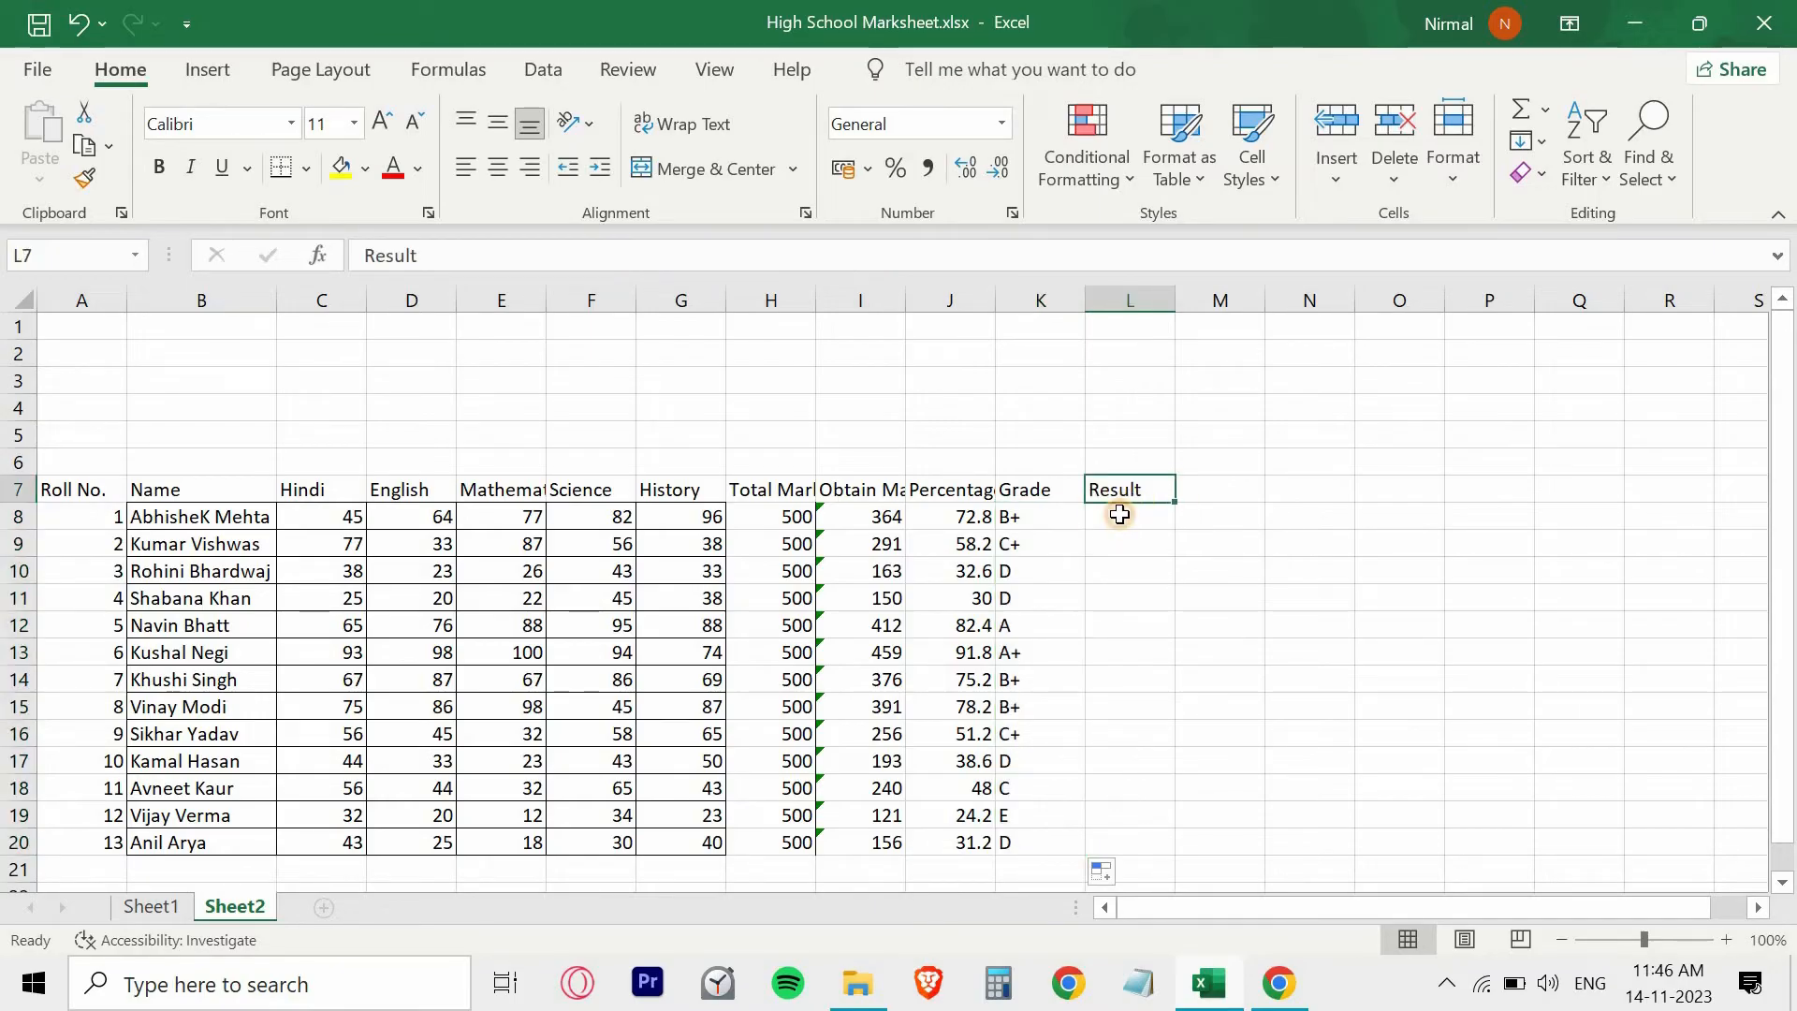
left_click(1120, 514)
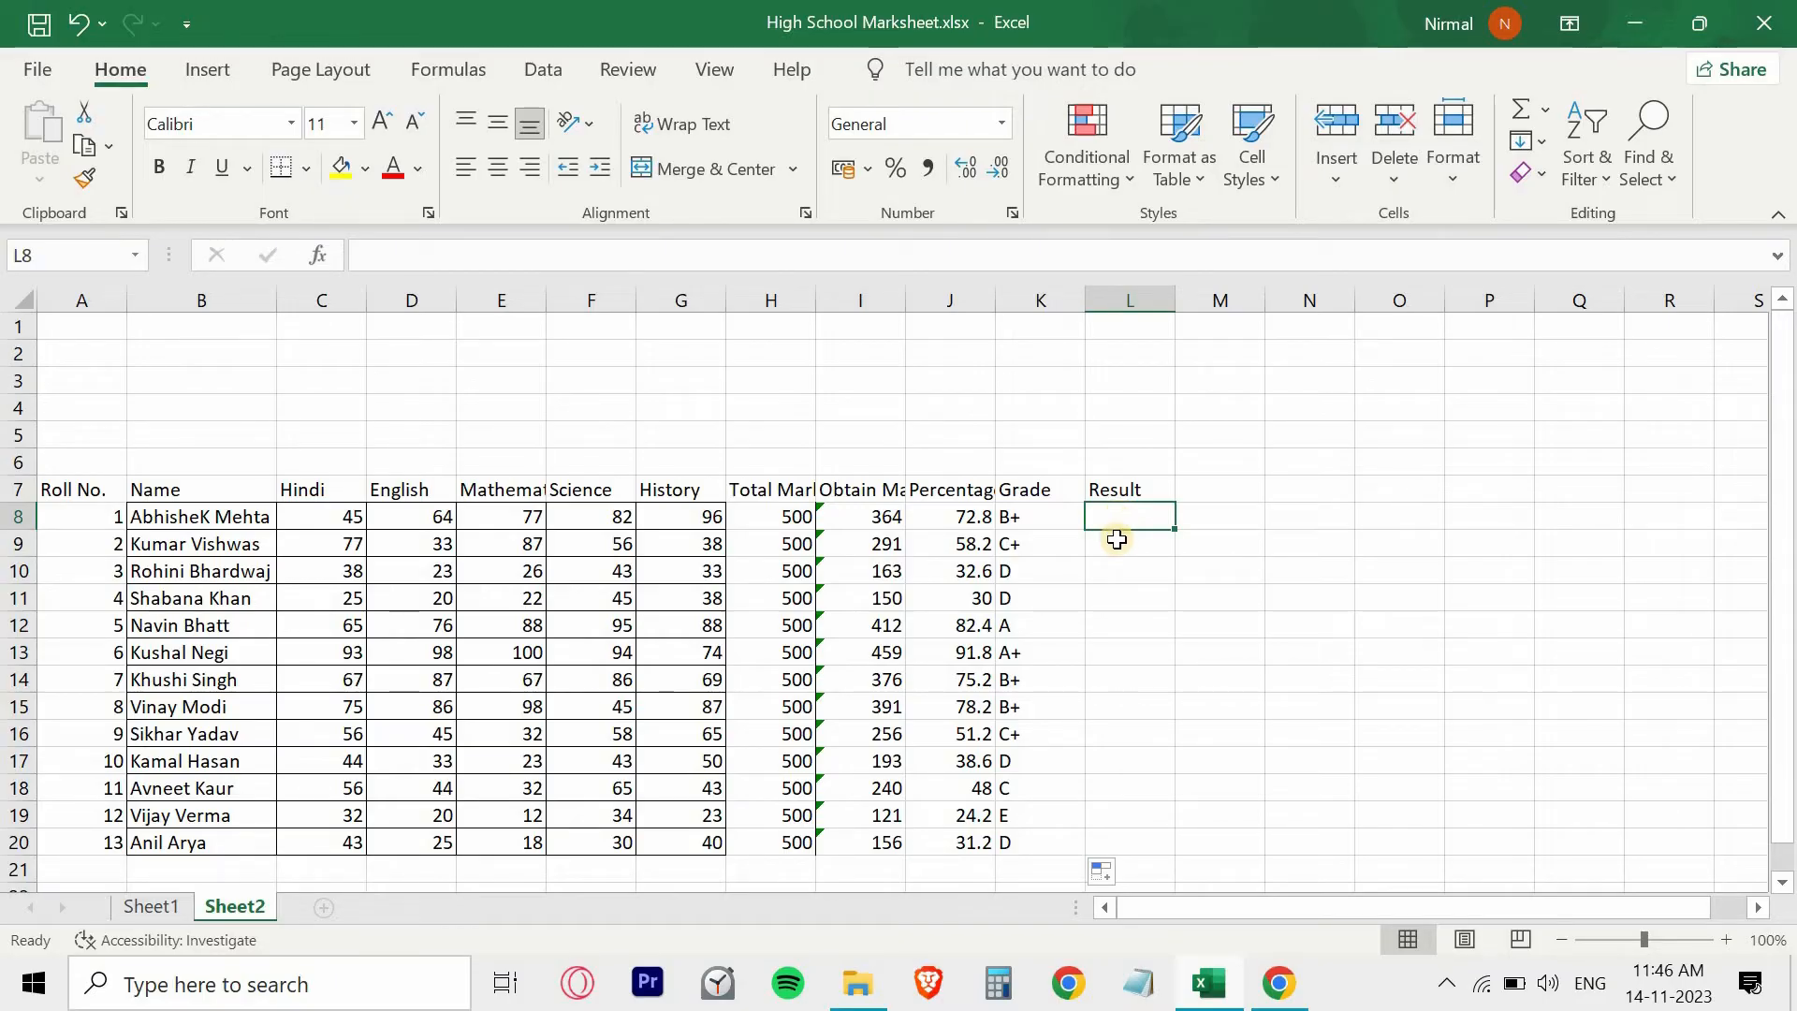
type("=IF")
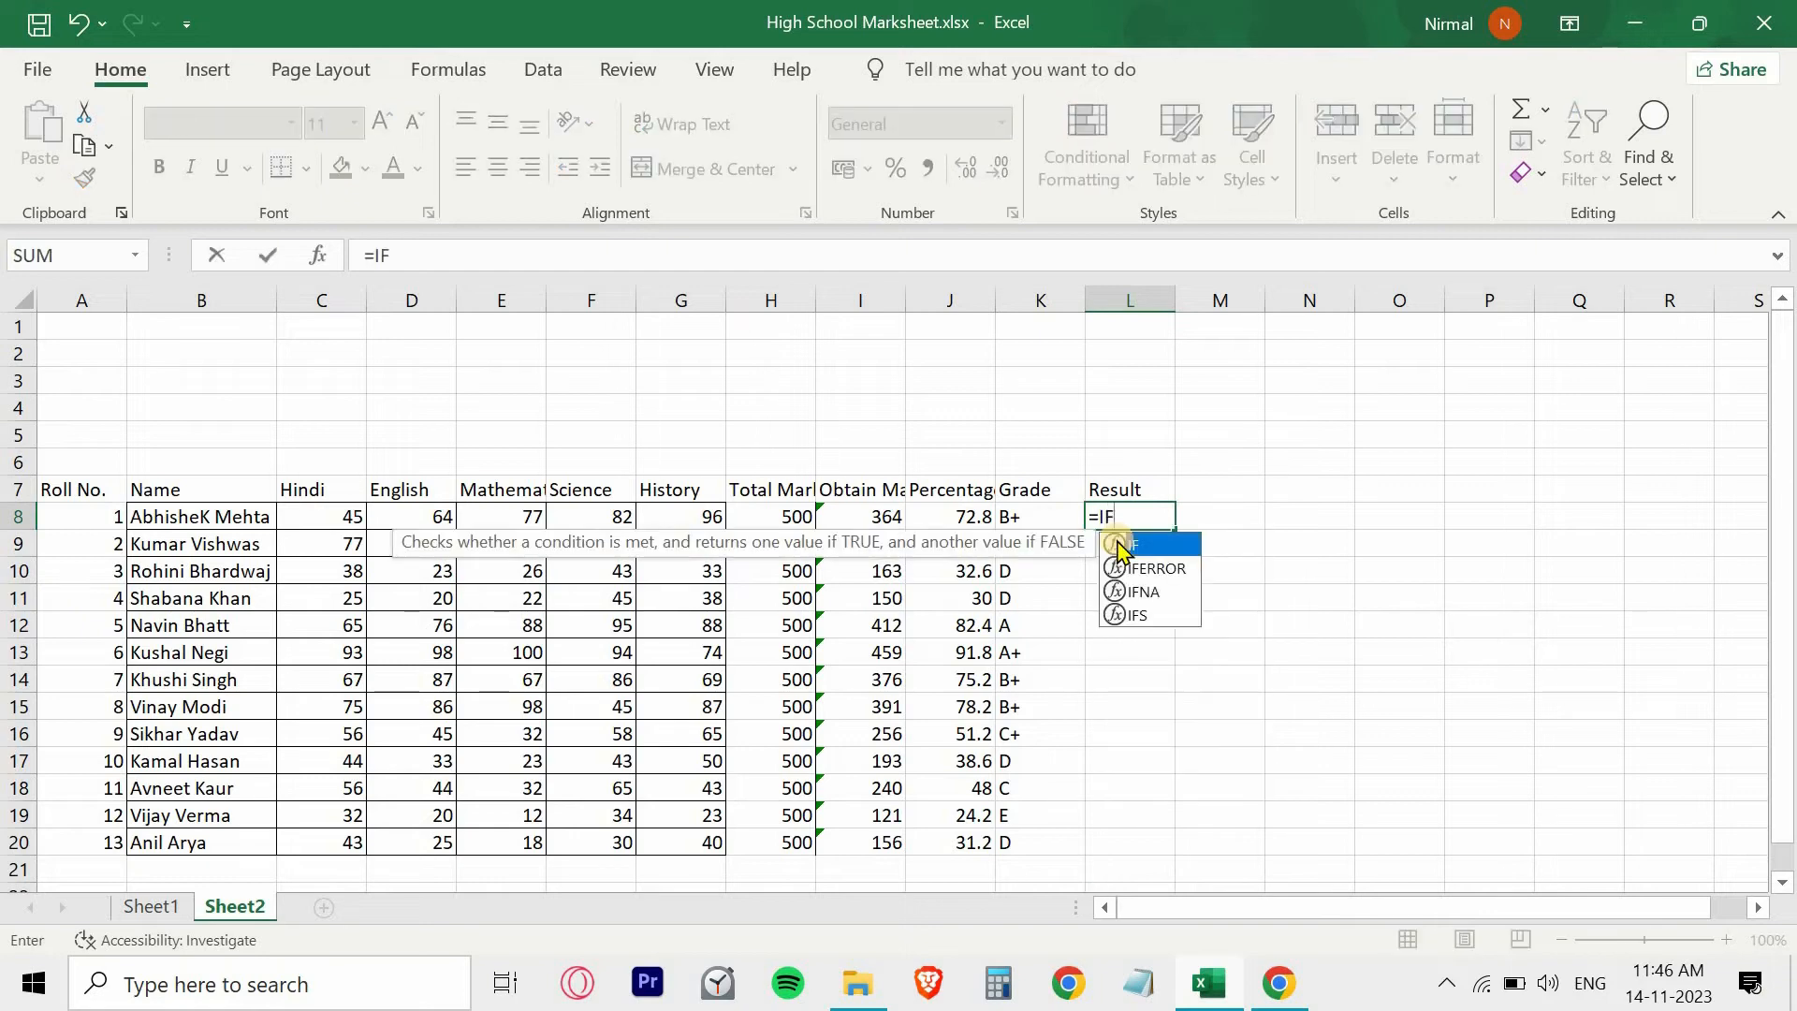
double_click(1121, 545)
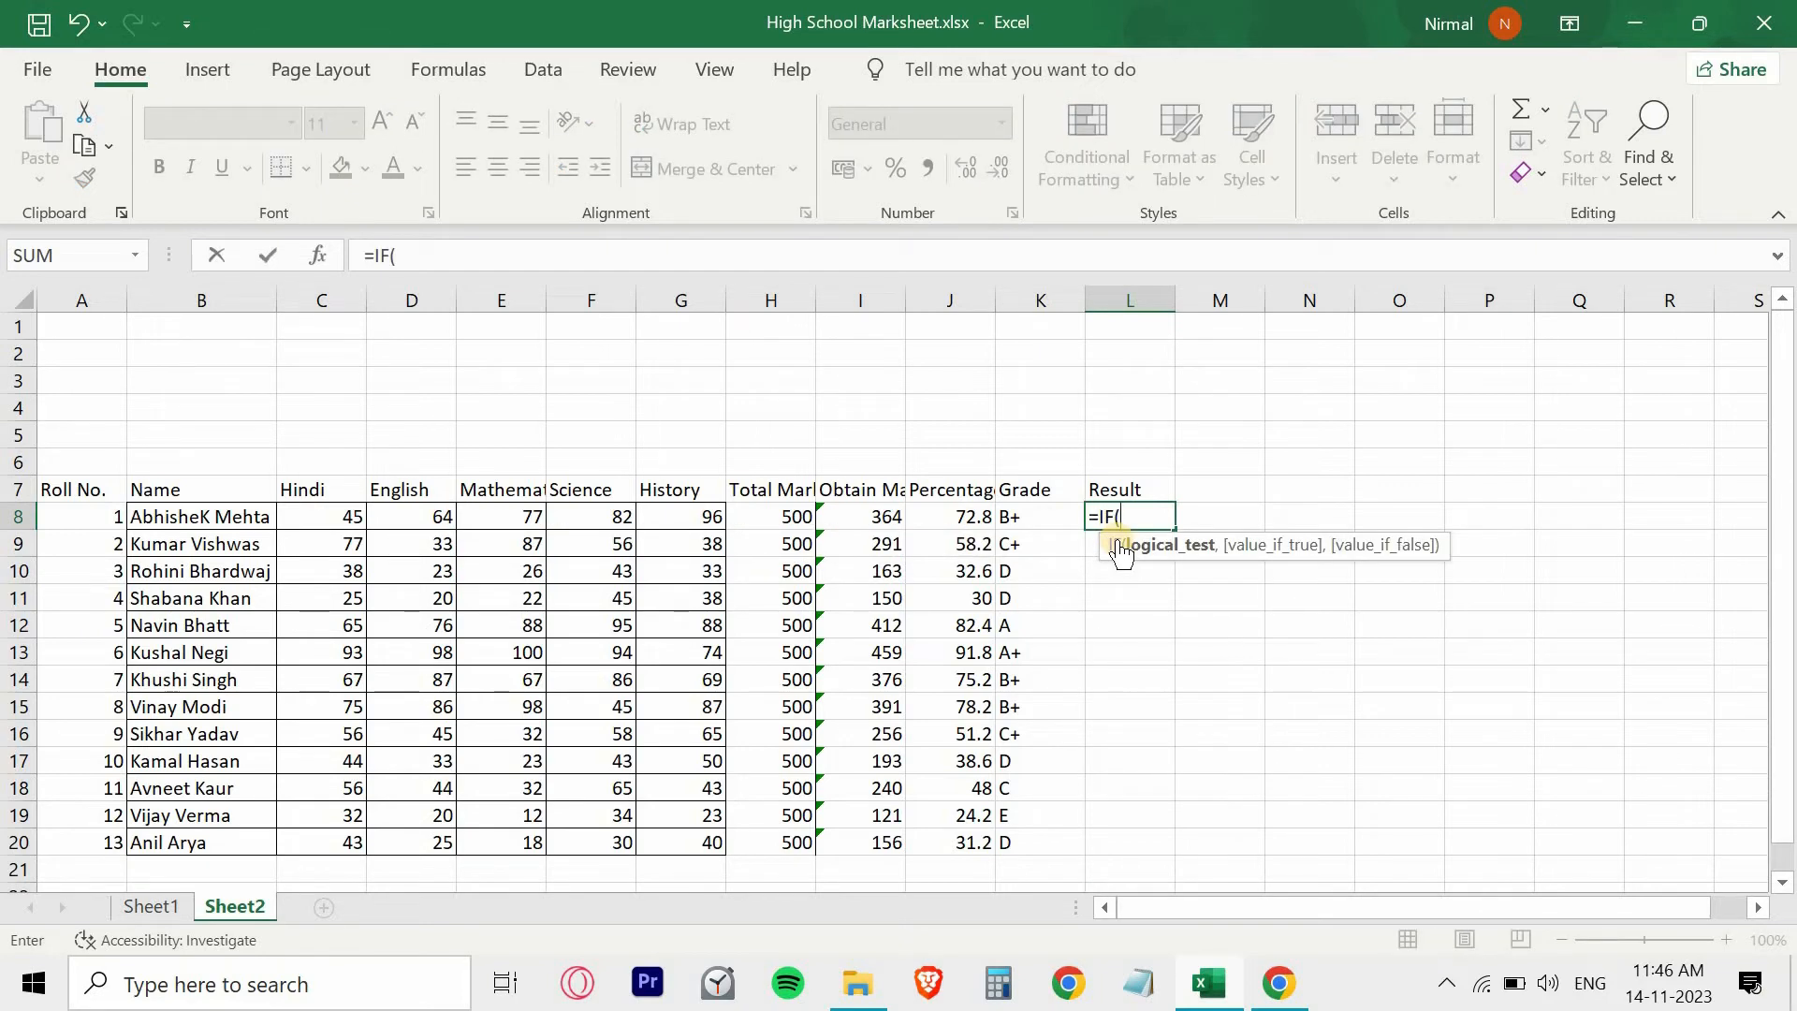
left_click(956, 519)
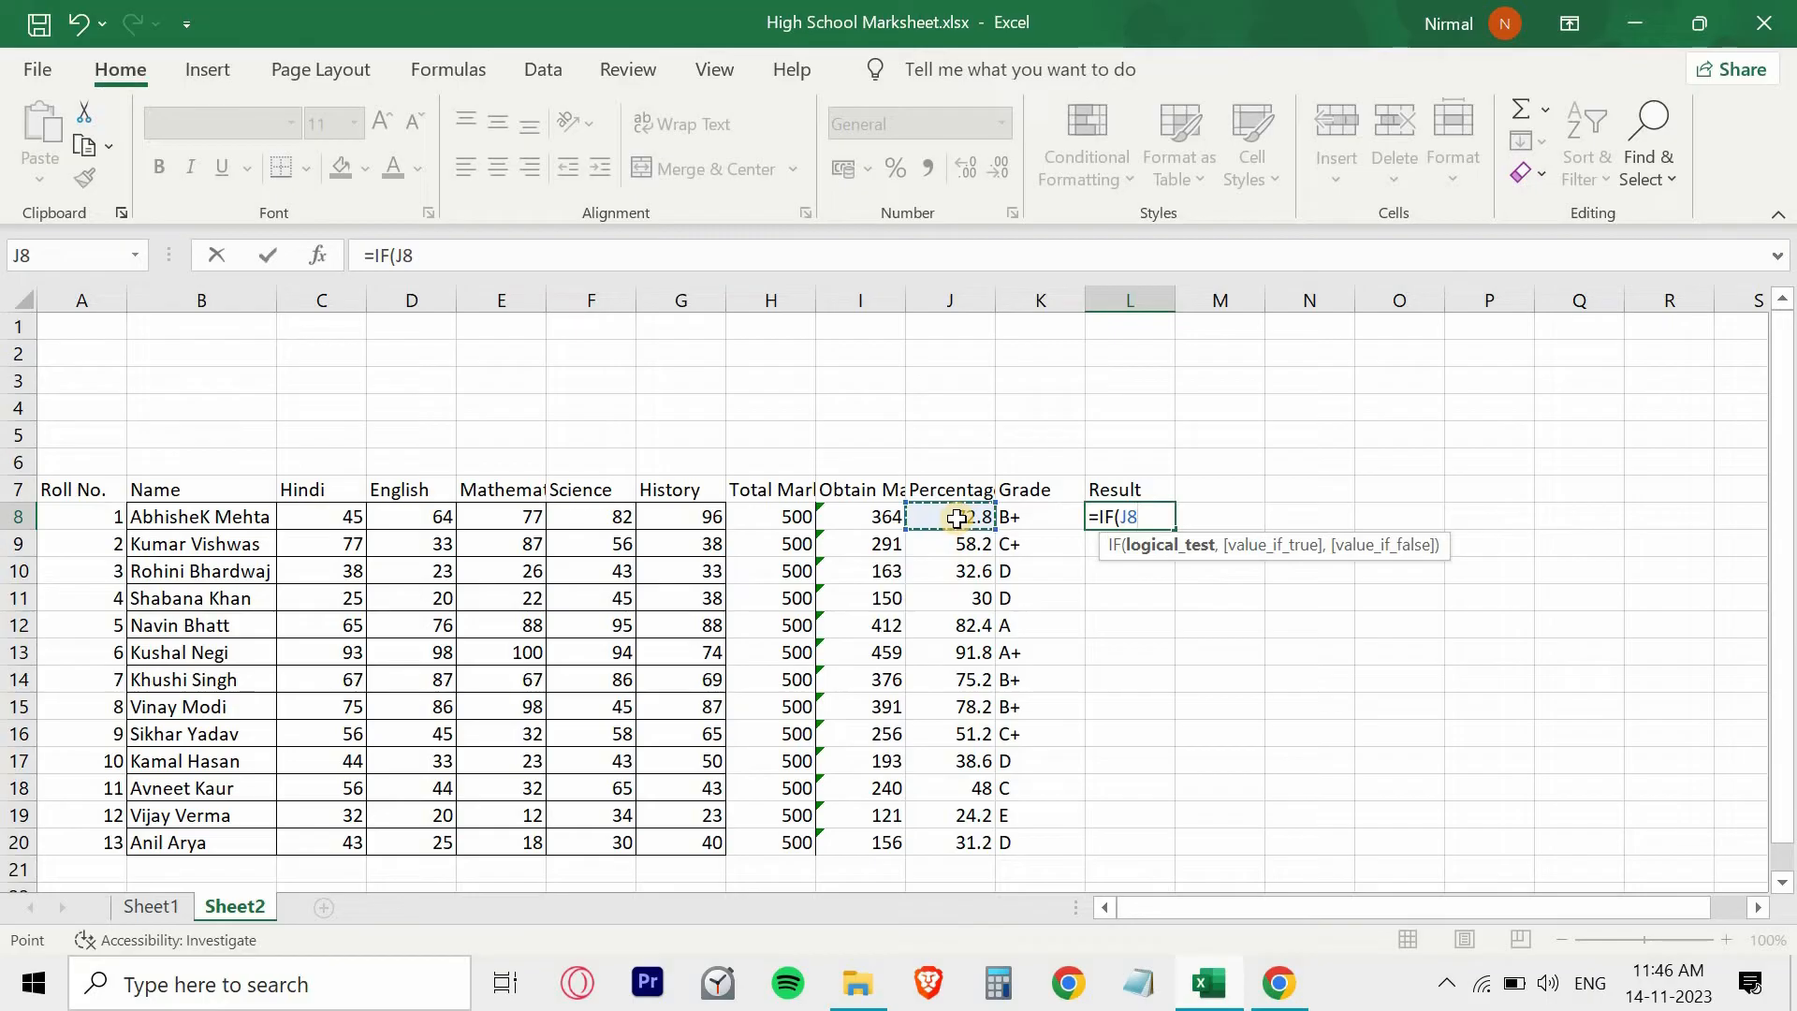
type(">=35")
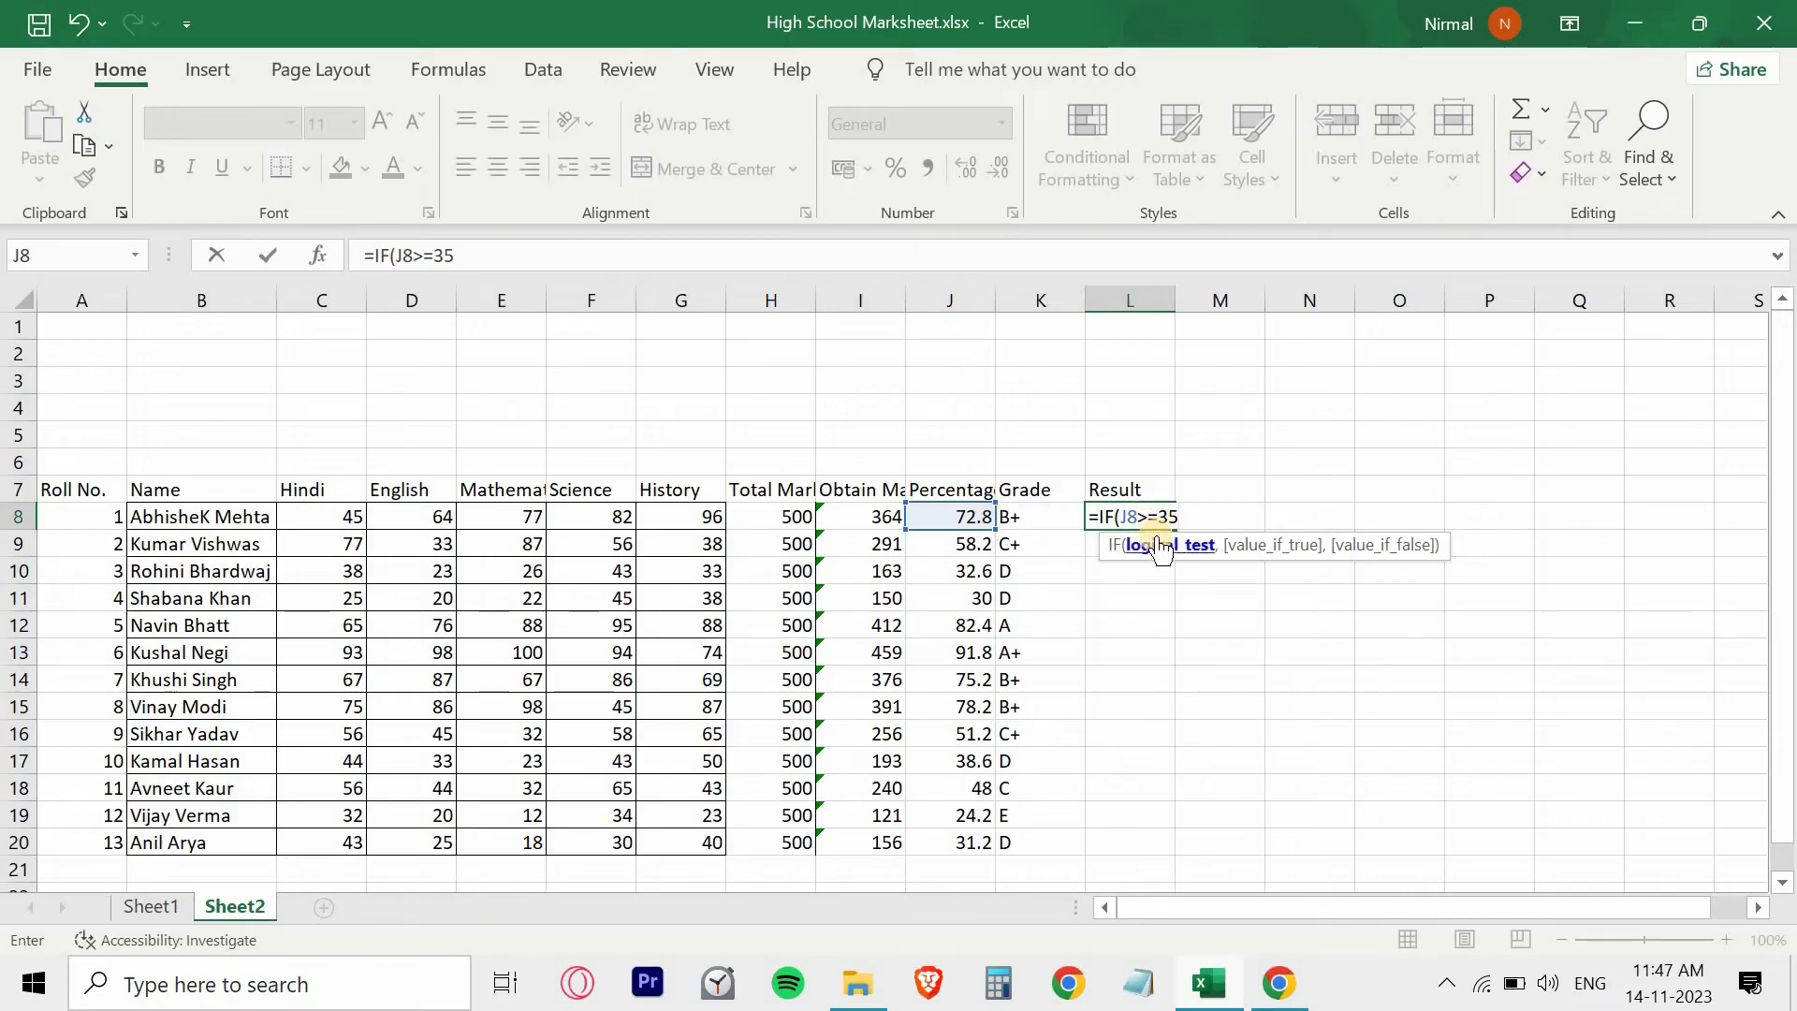
- Finish the L8 result formula with "Pass" if true and "Fail" if false, close the IF and enter it
type(",")
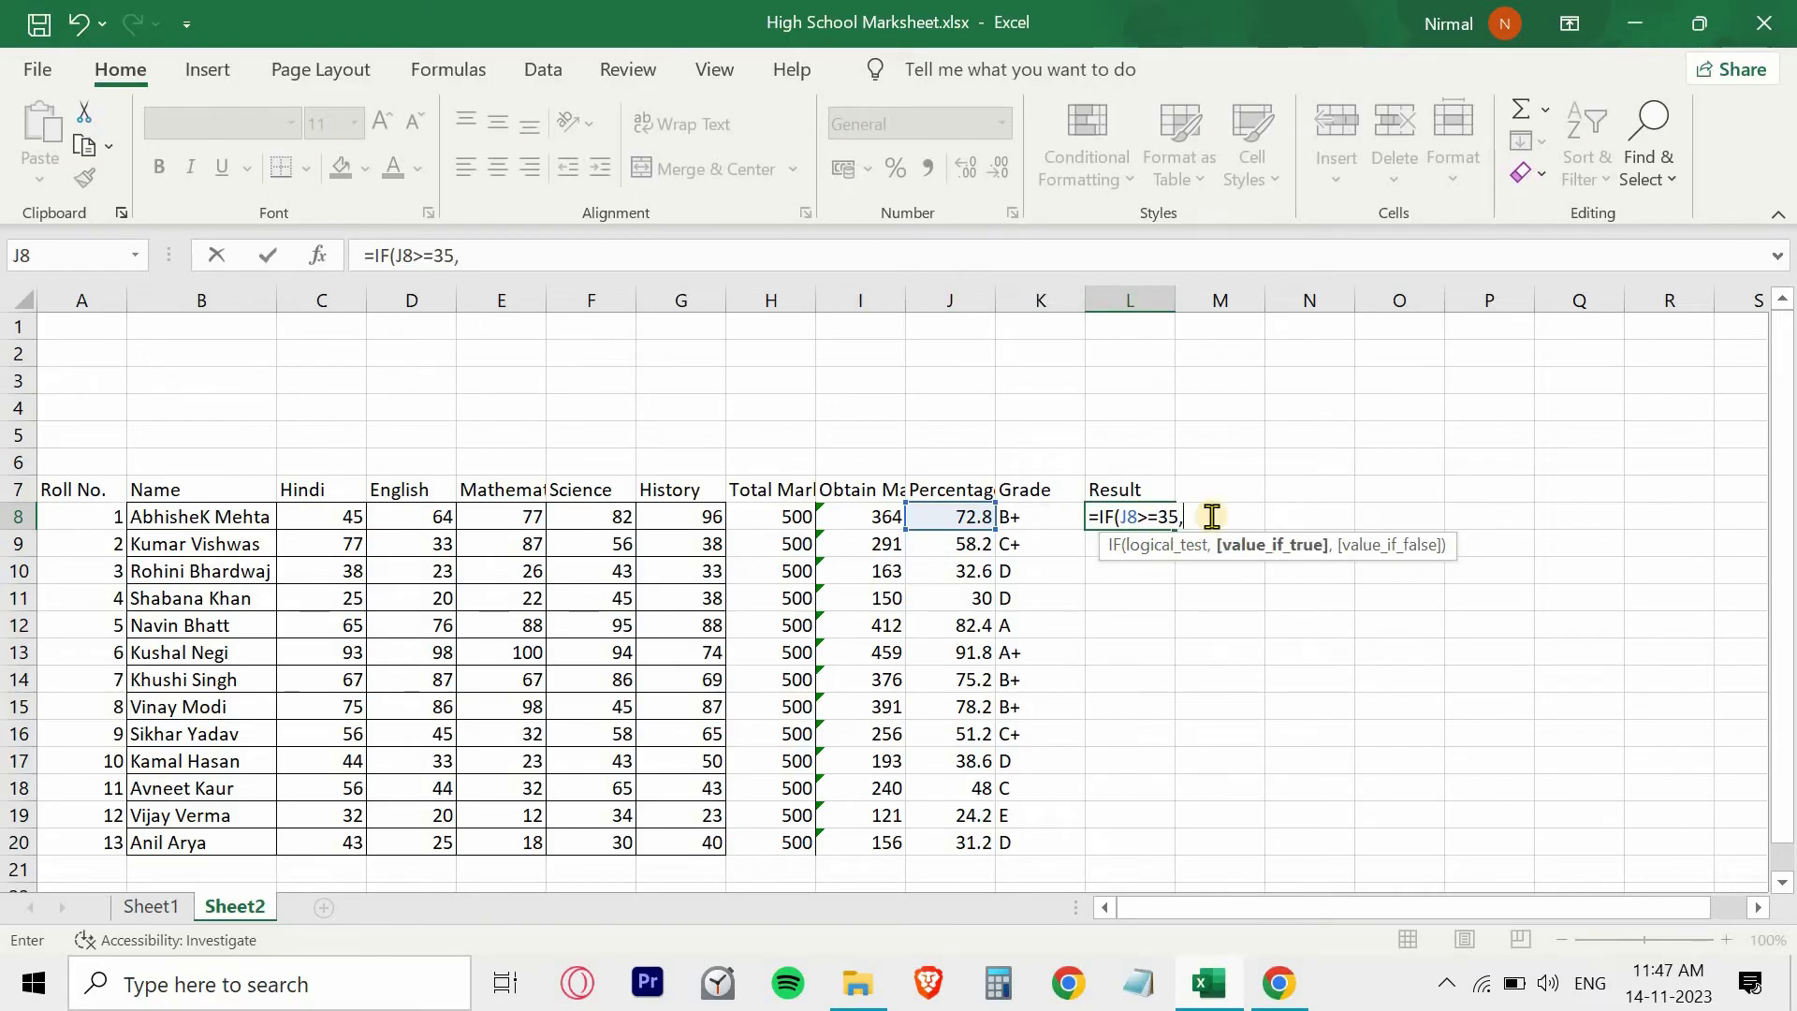
type("\"p")
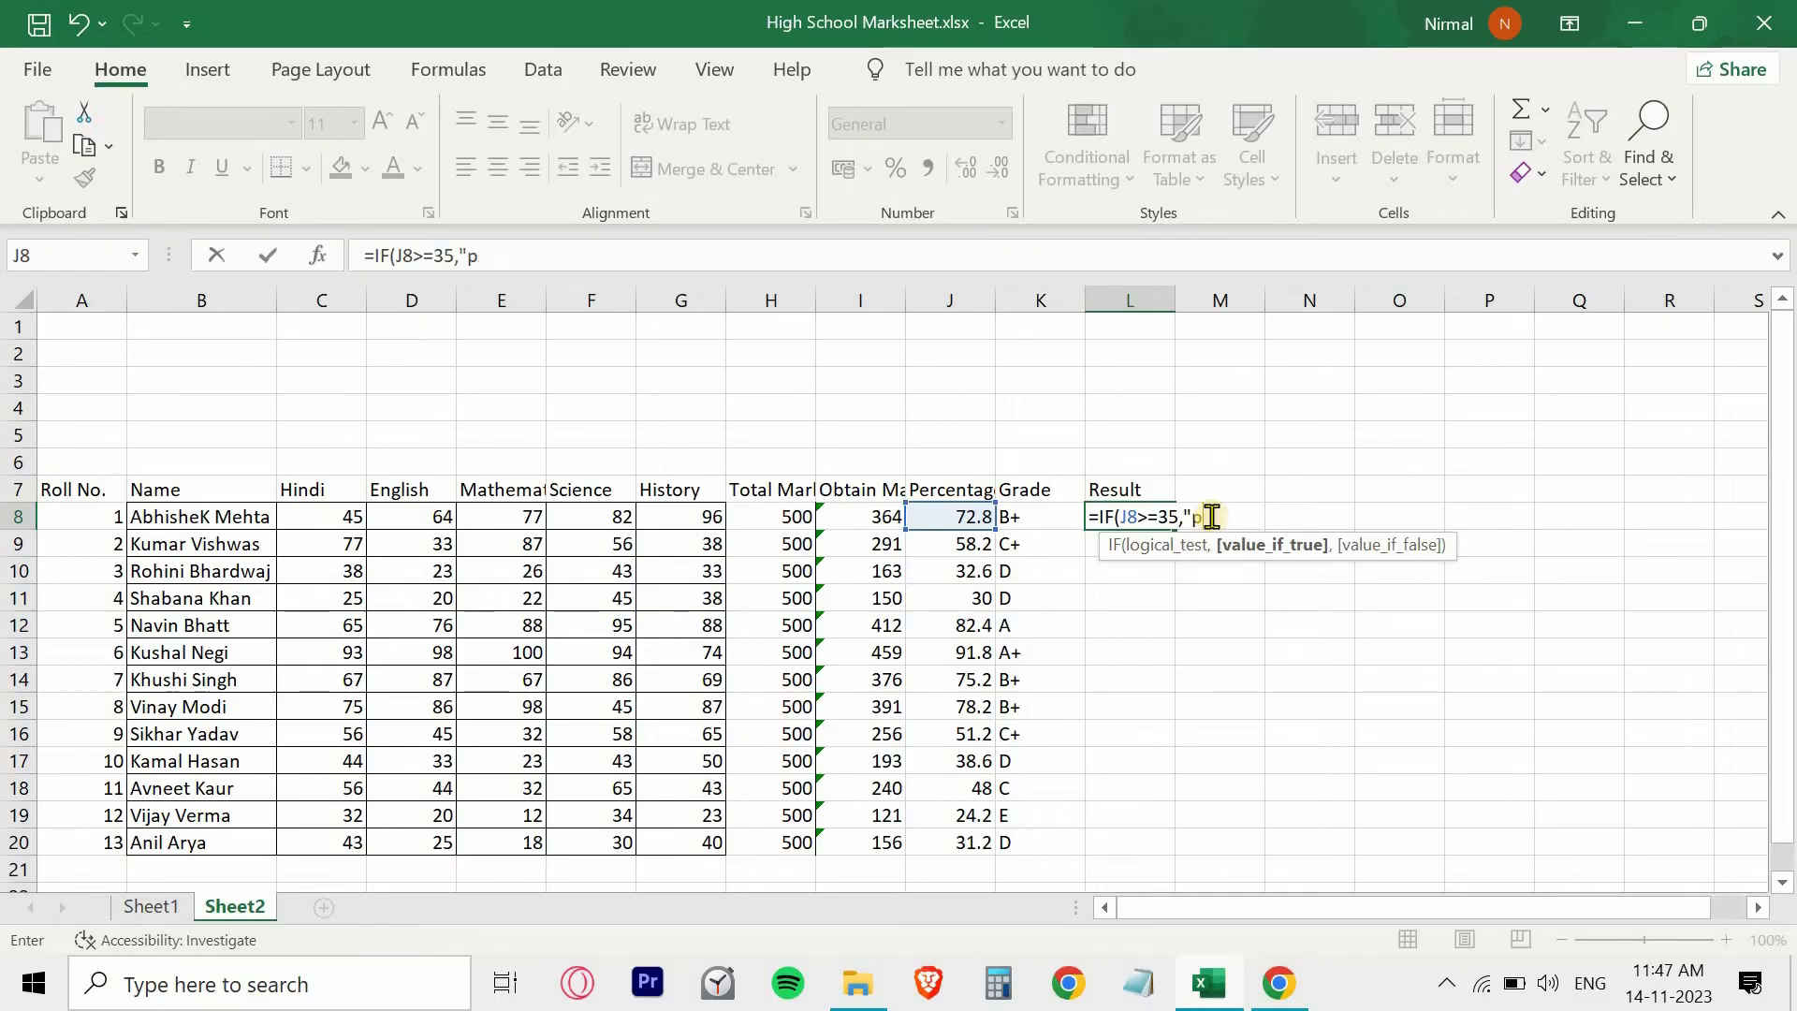
key("BackSpace")
type("Pass\"")
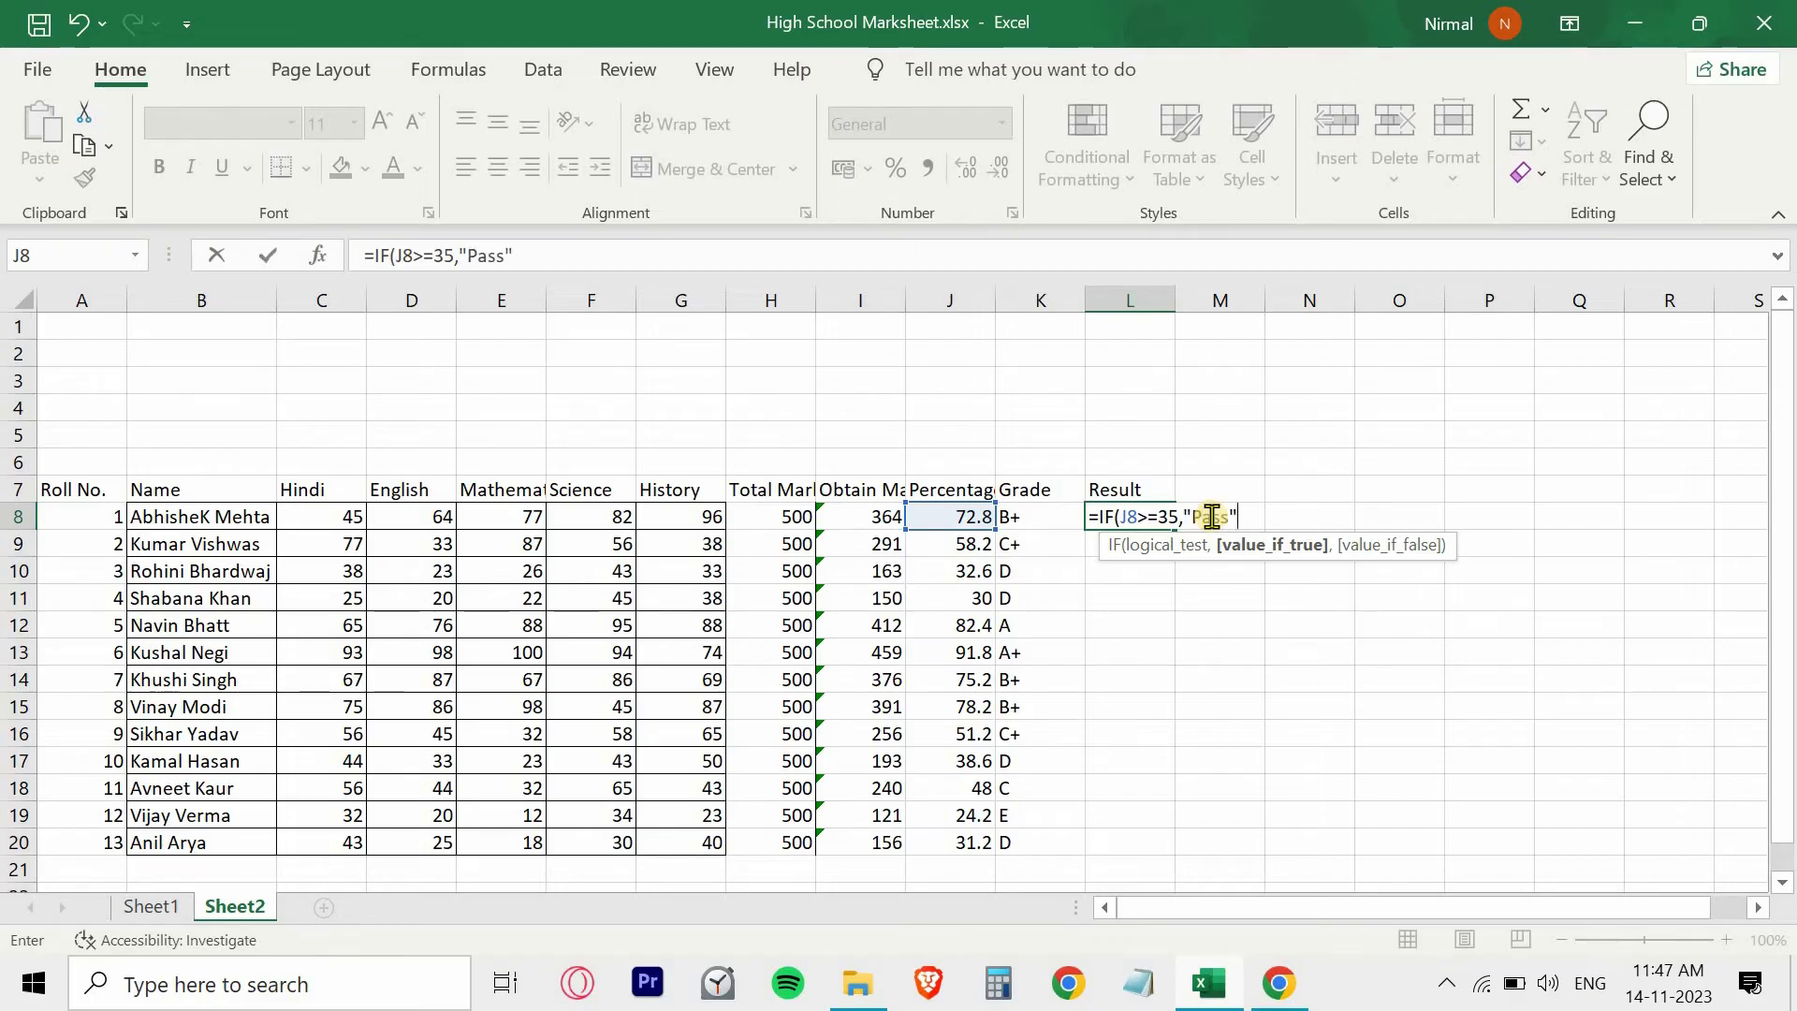
type(",")
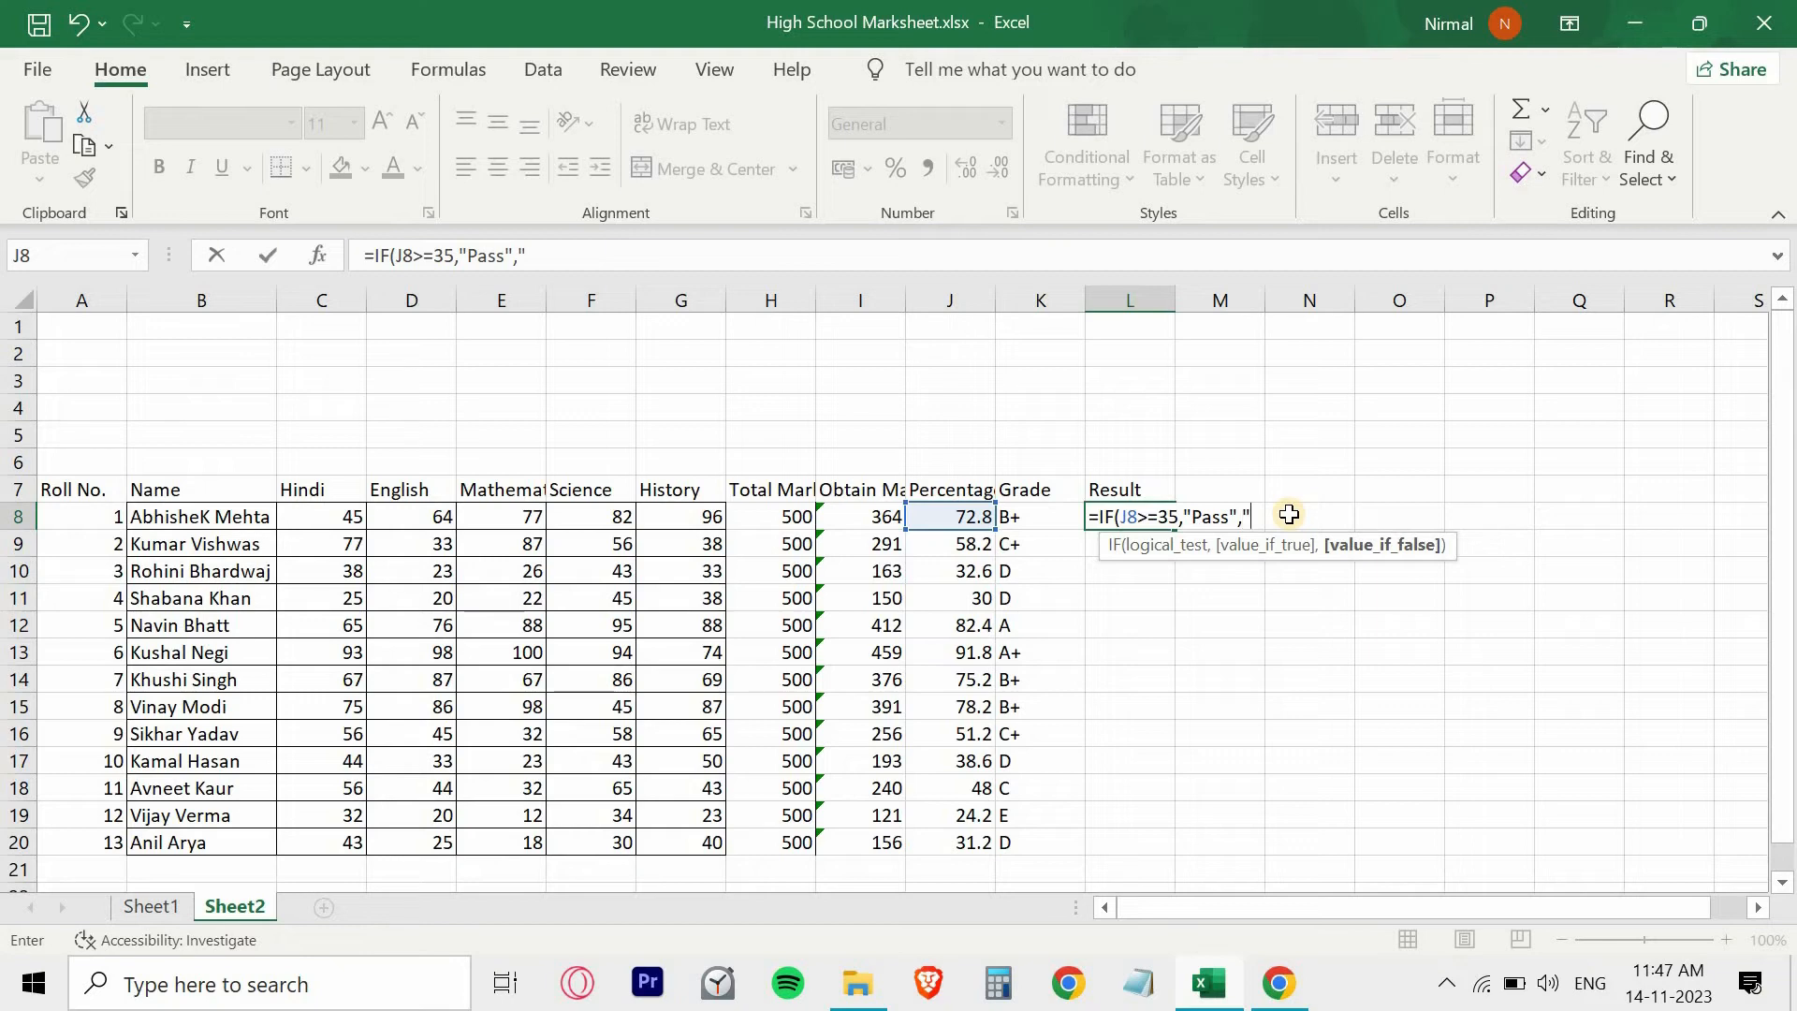
type("\"Fail")
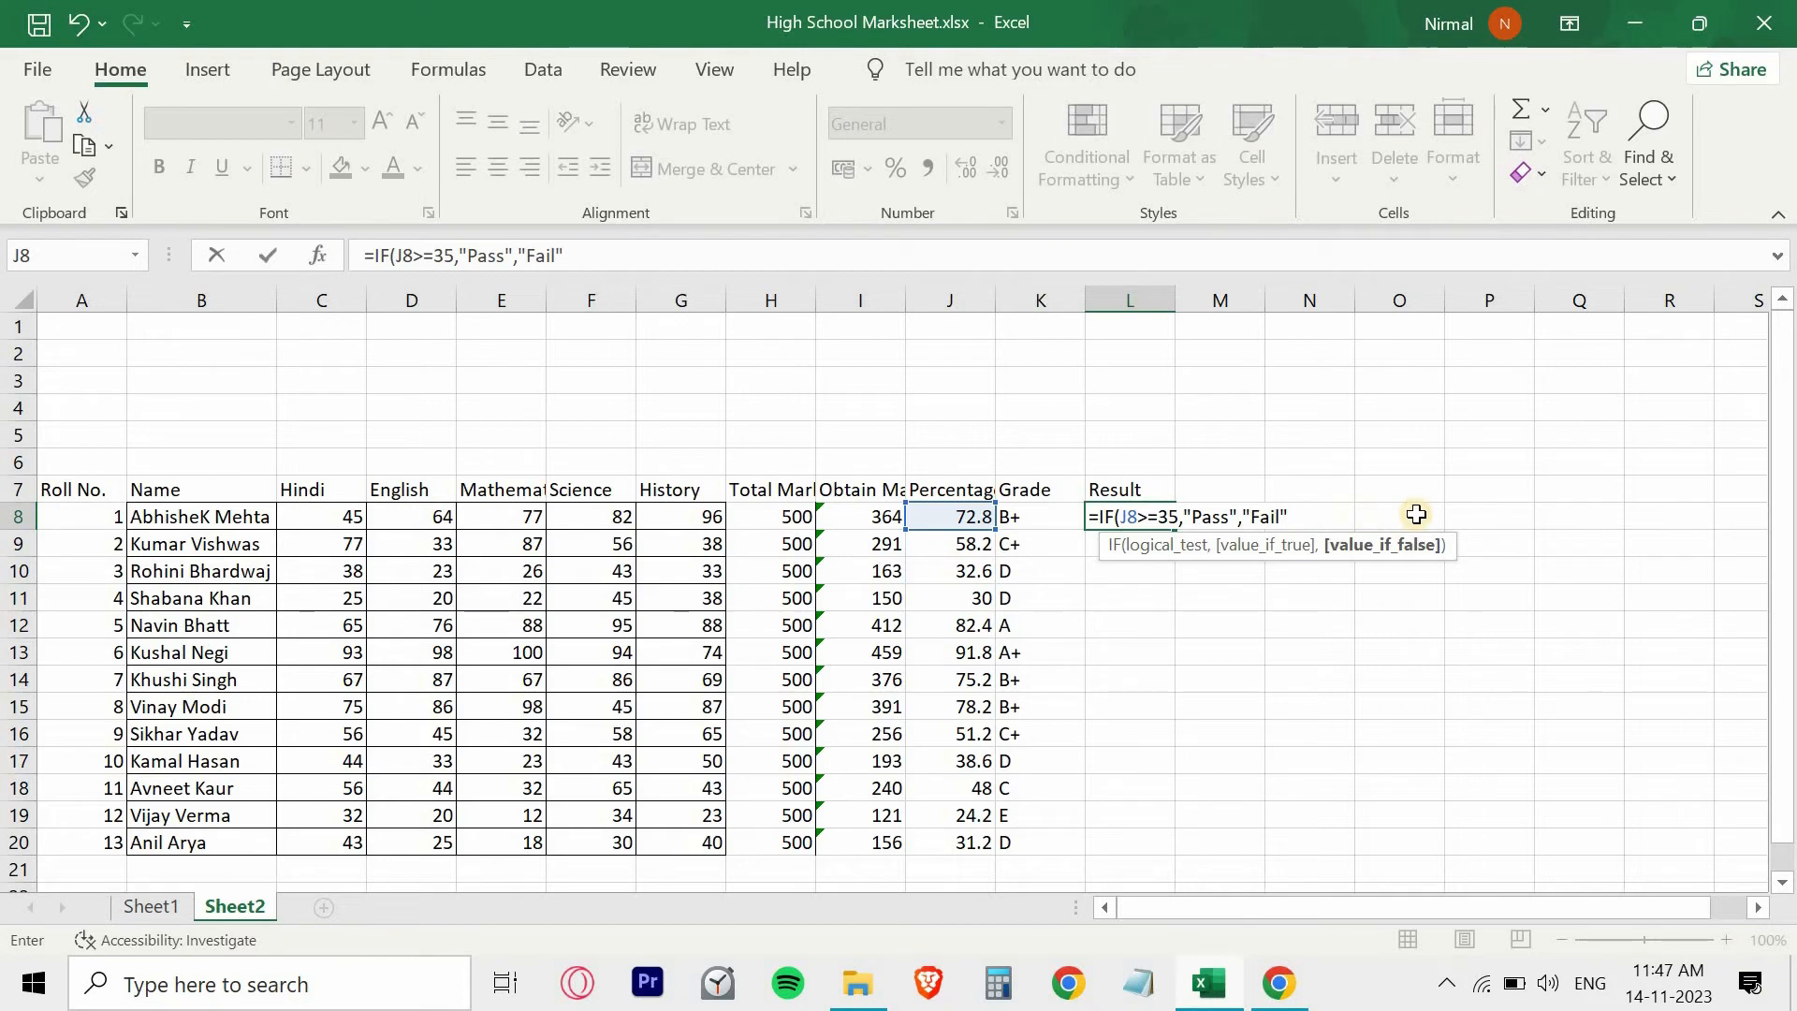
double_click(1230, 516)
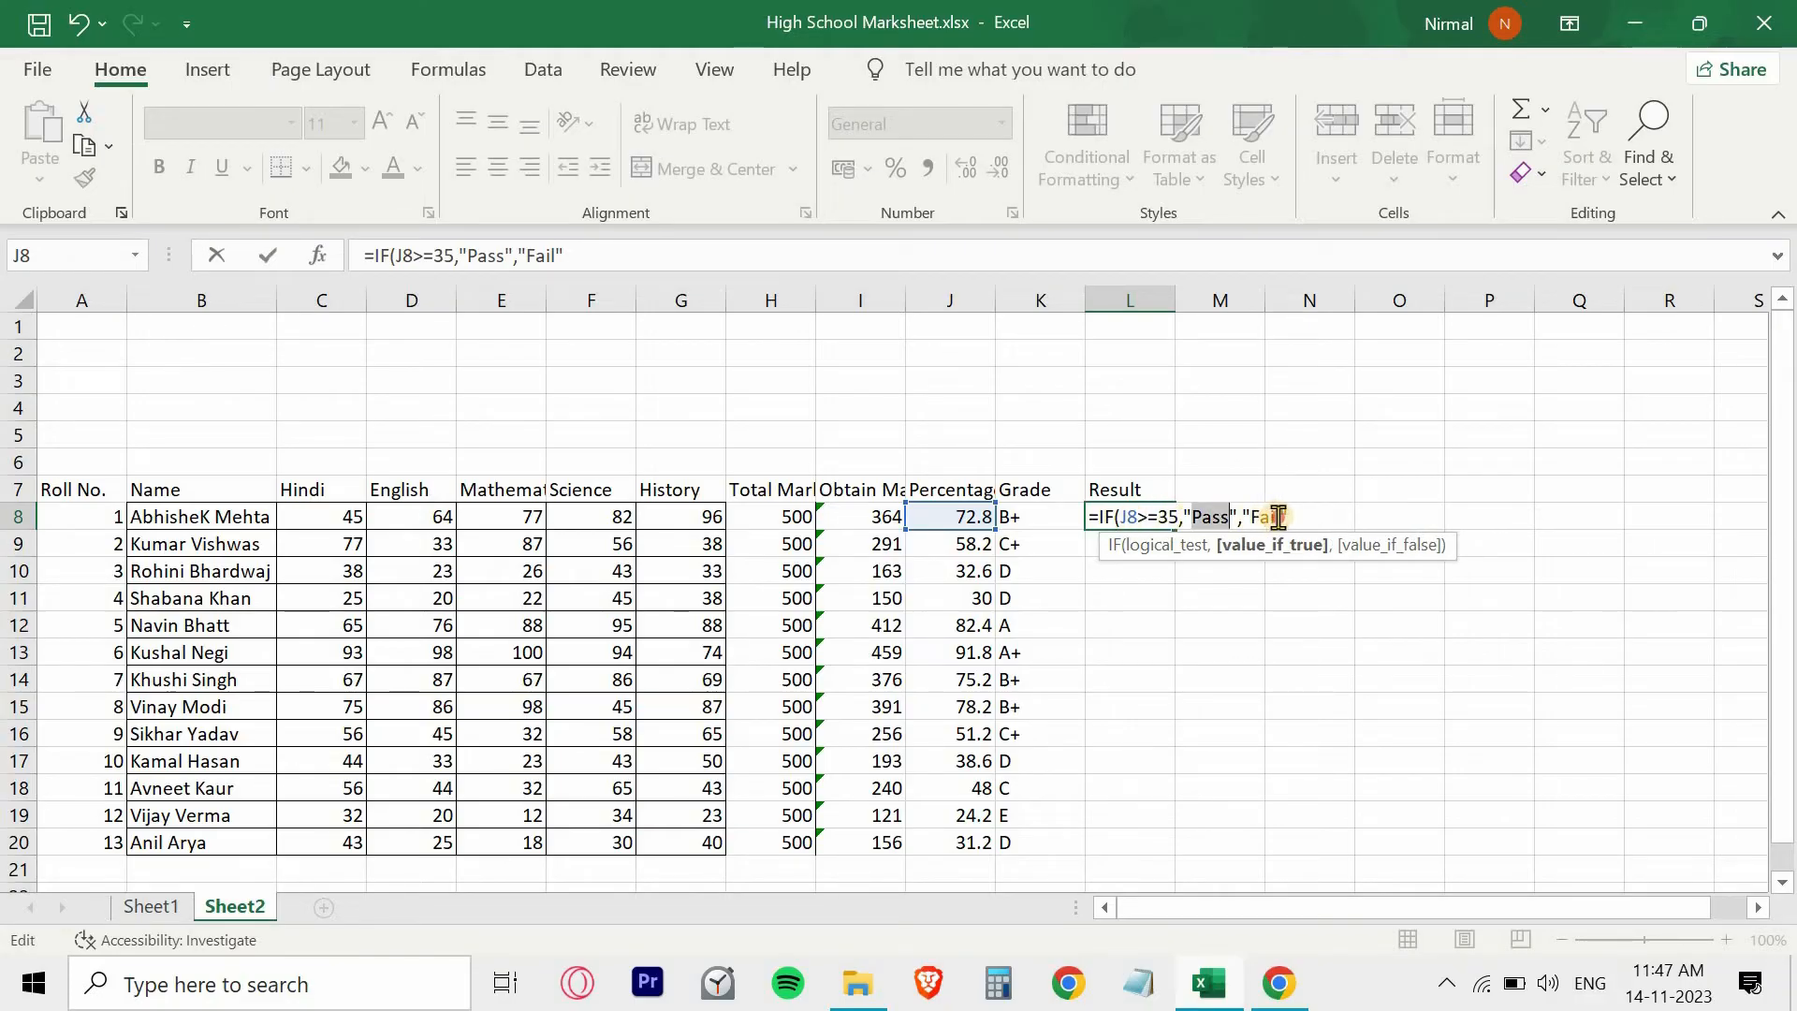
double_click(1261, 517)
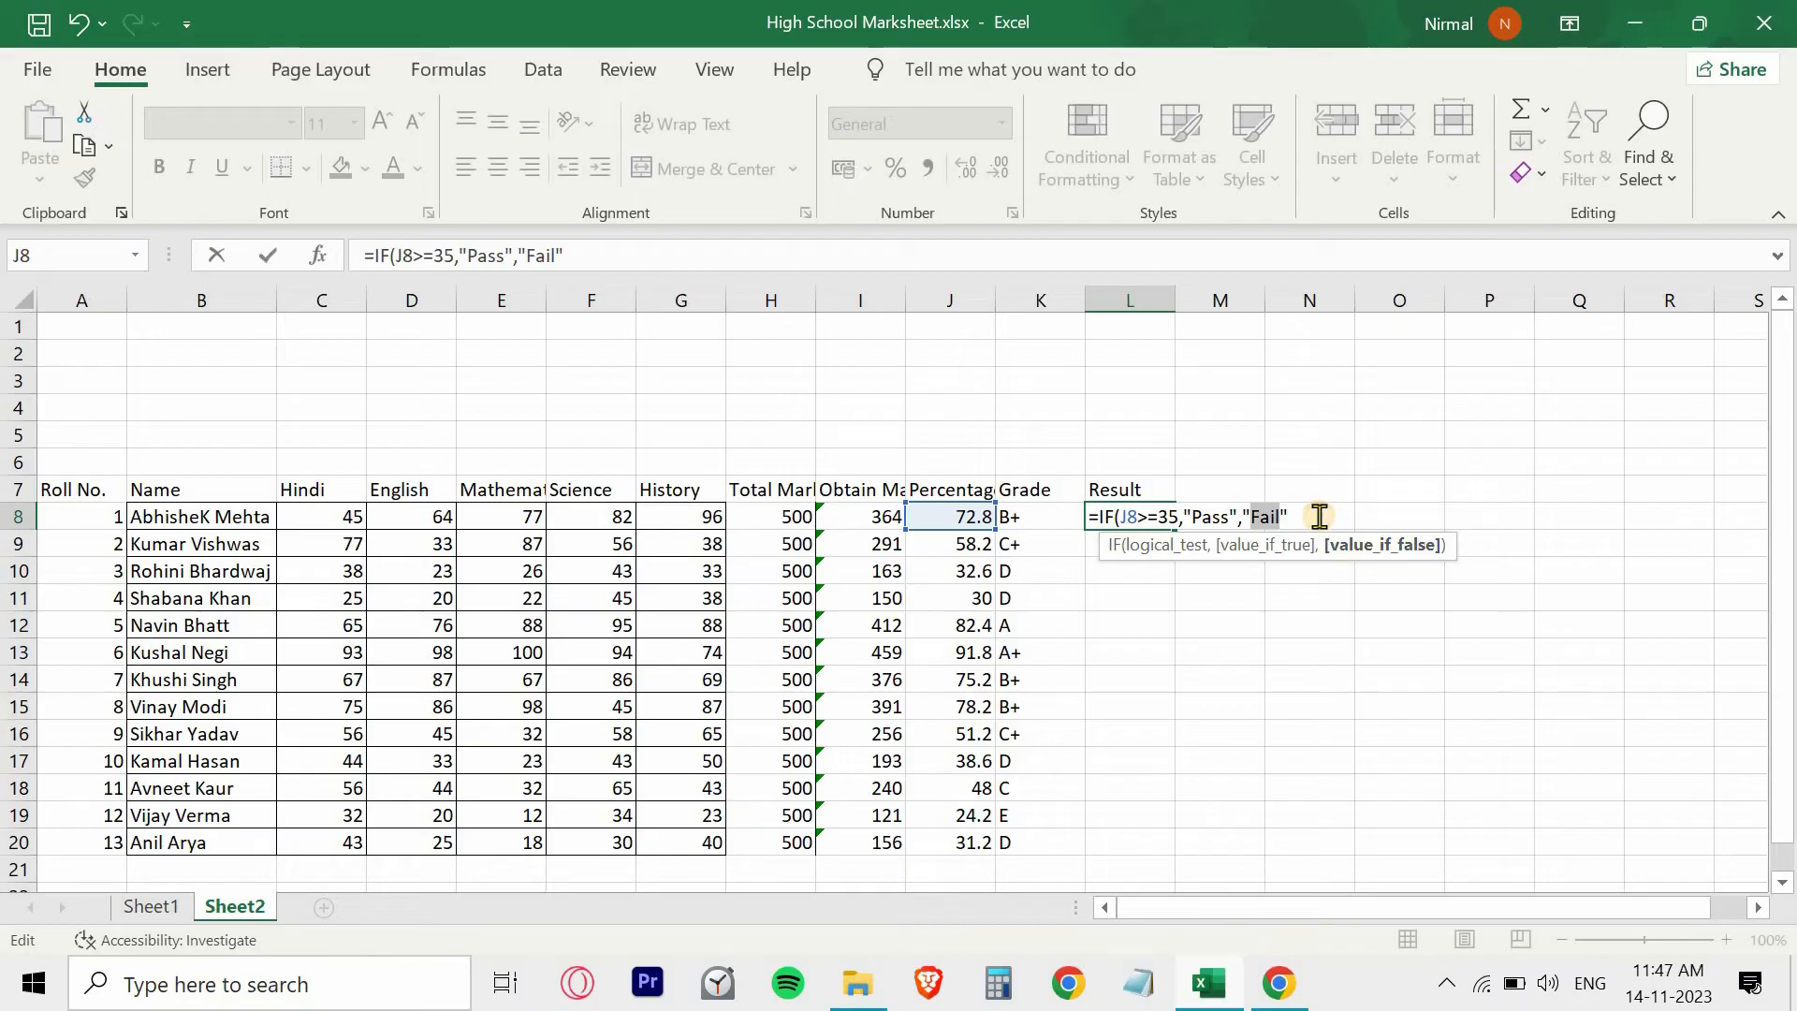
left_click(1320, 516)
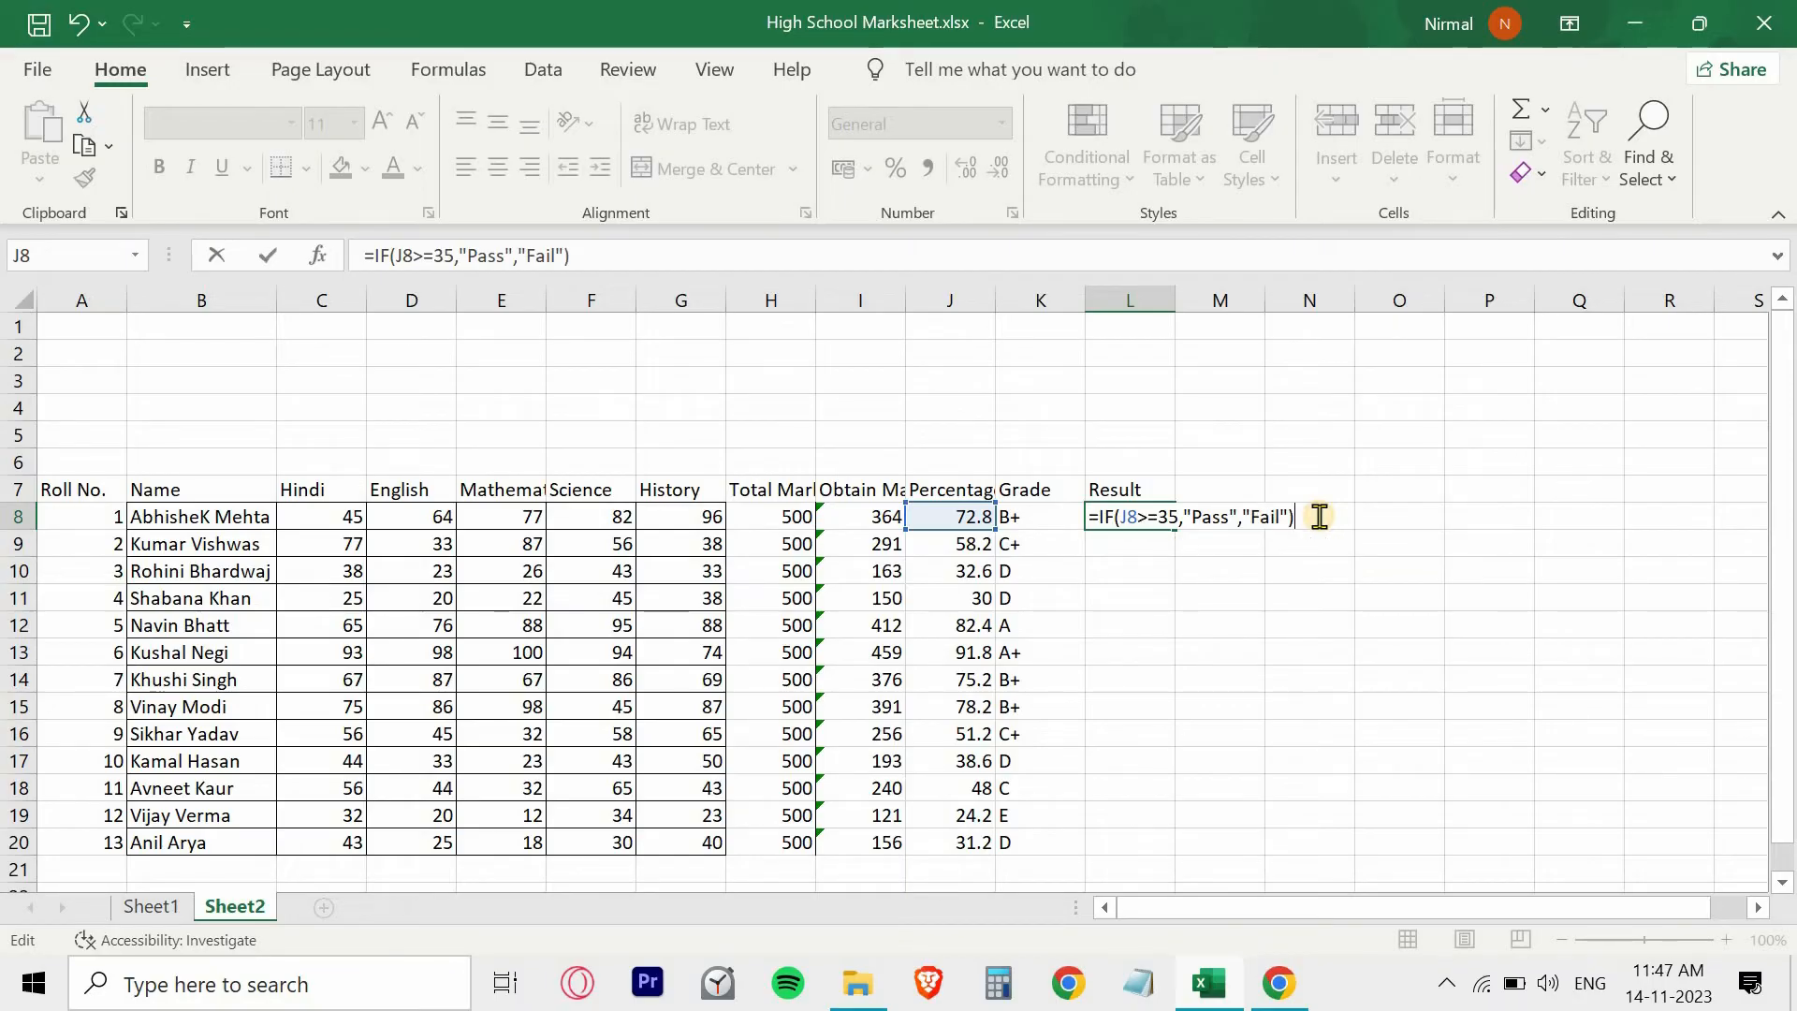
key("Return")
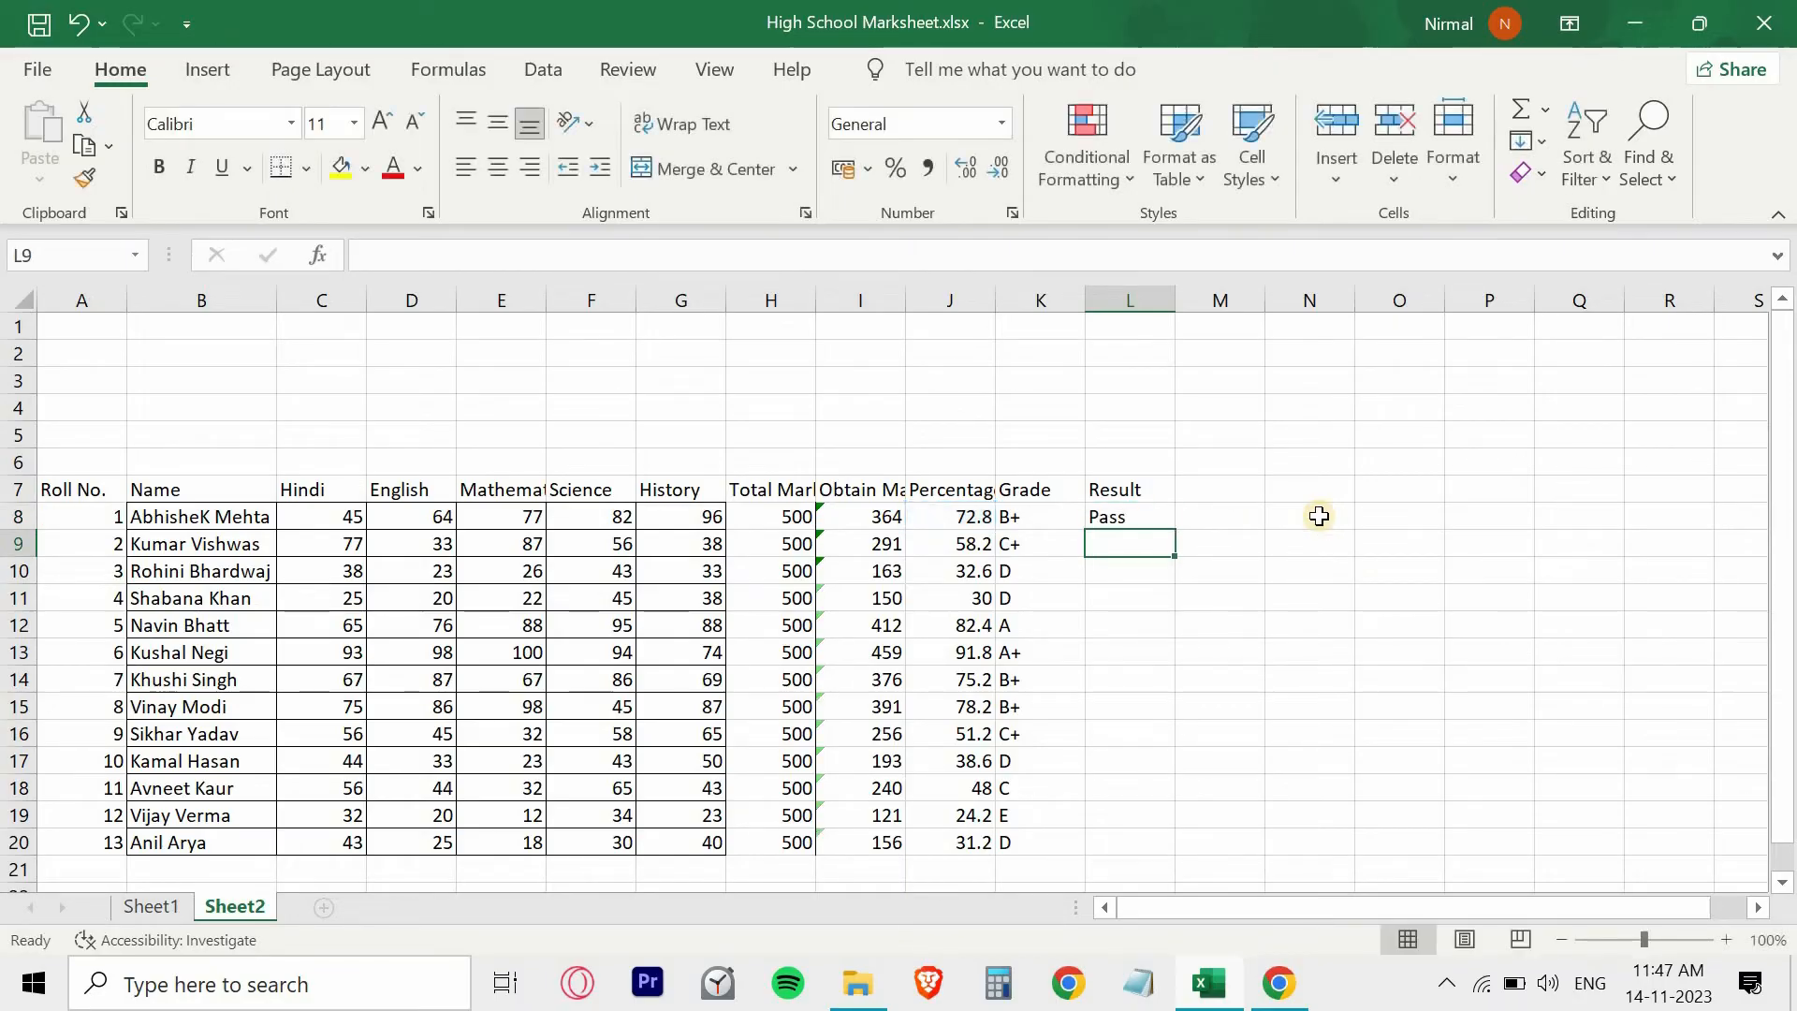
- Fill the result formula from L8 down through L20 for all students
left_click(1121, 517)
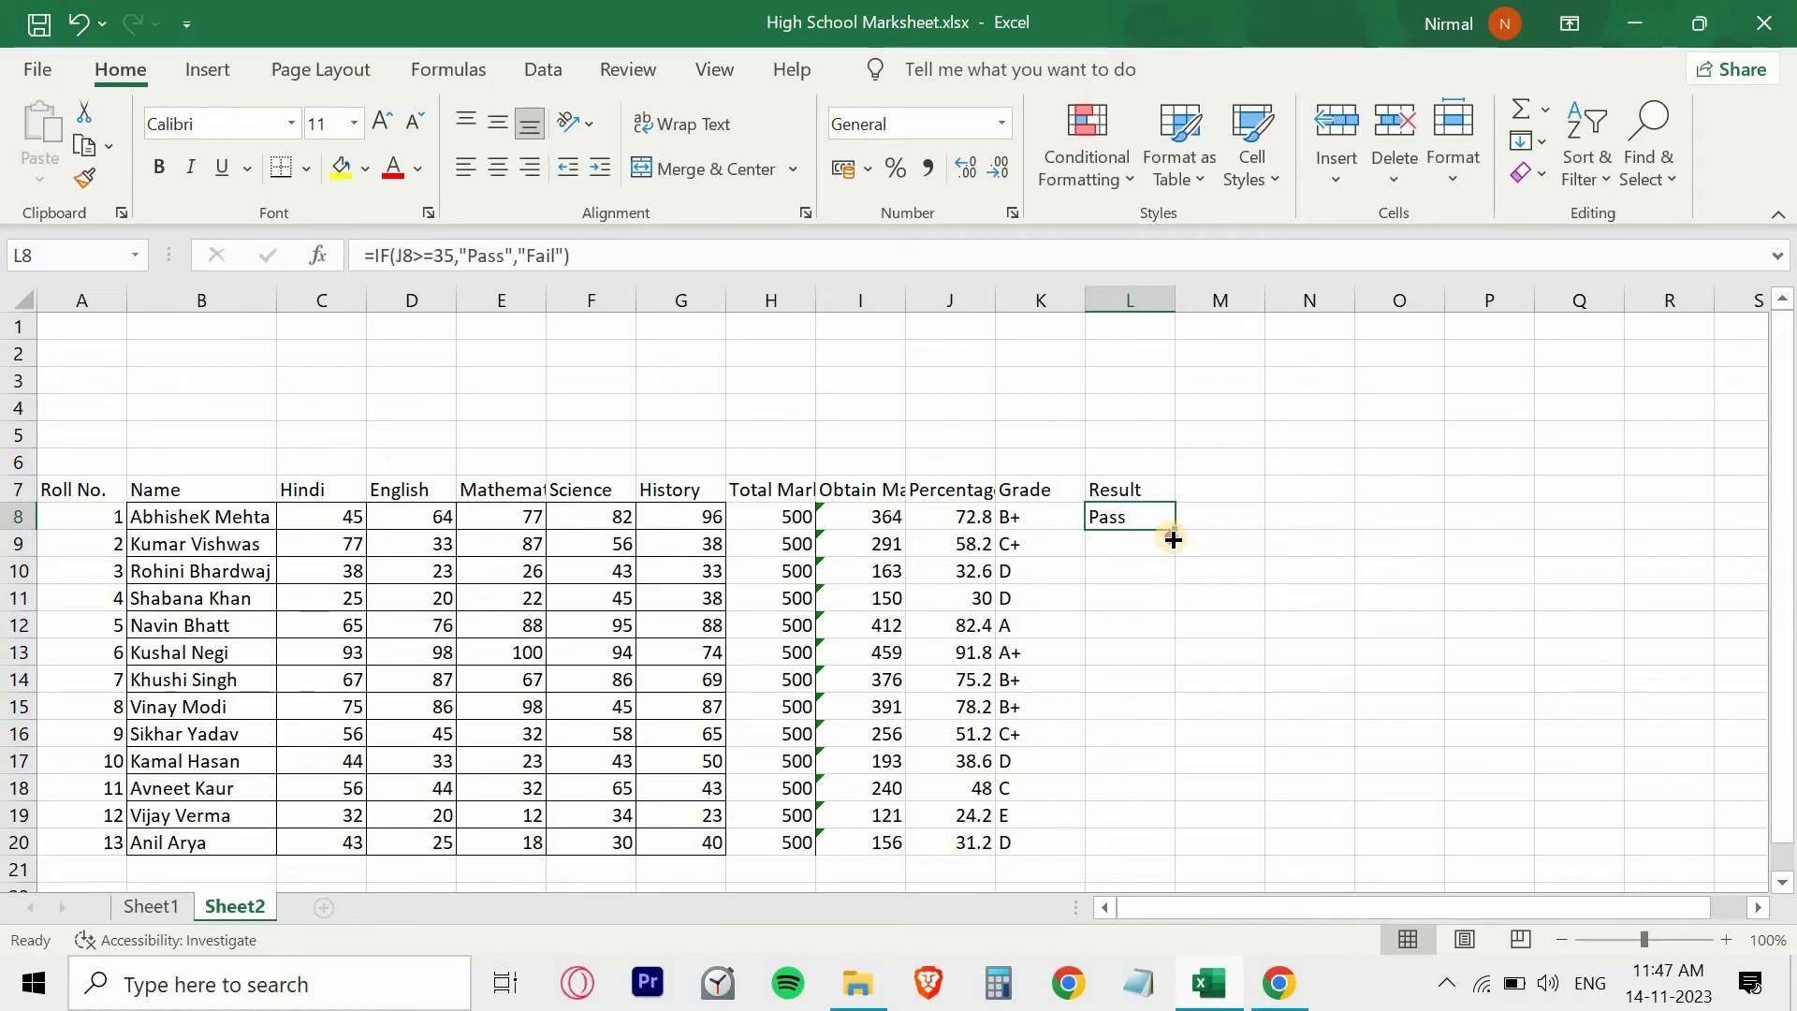
left_click_drag(1173, 530, 1172, 857)
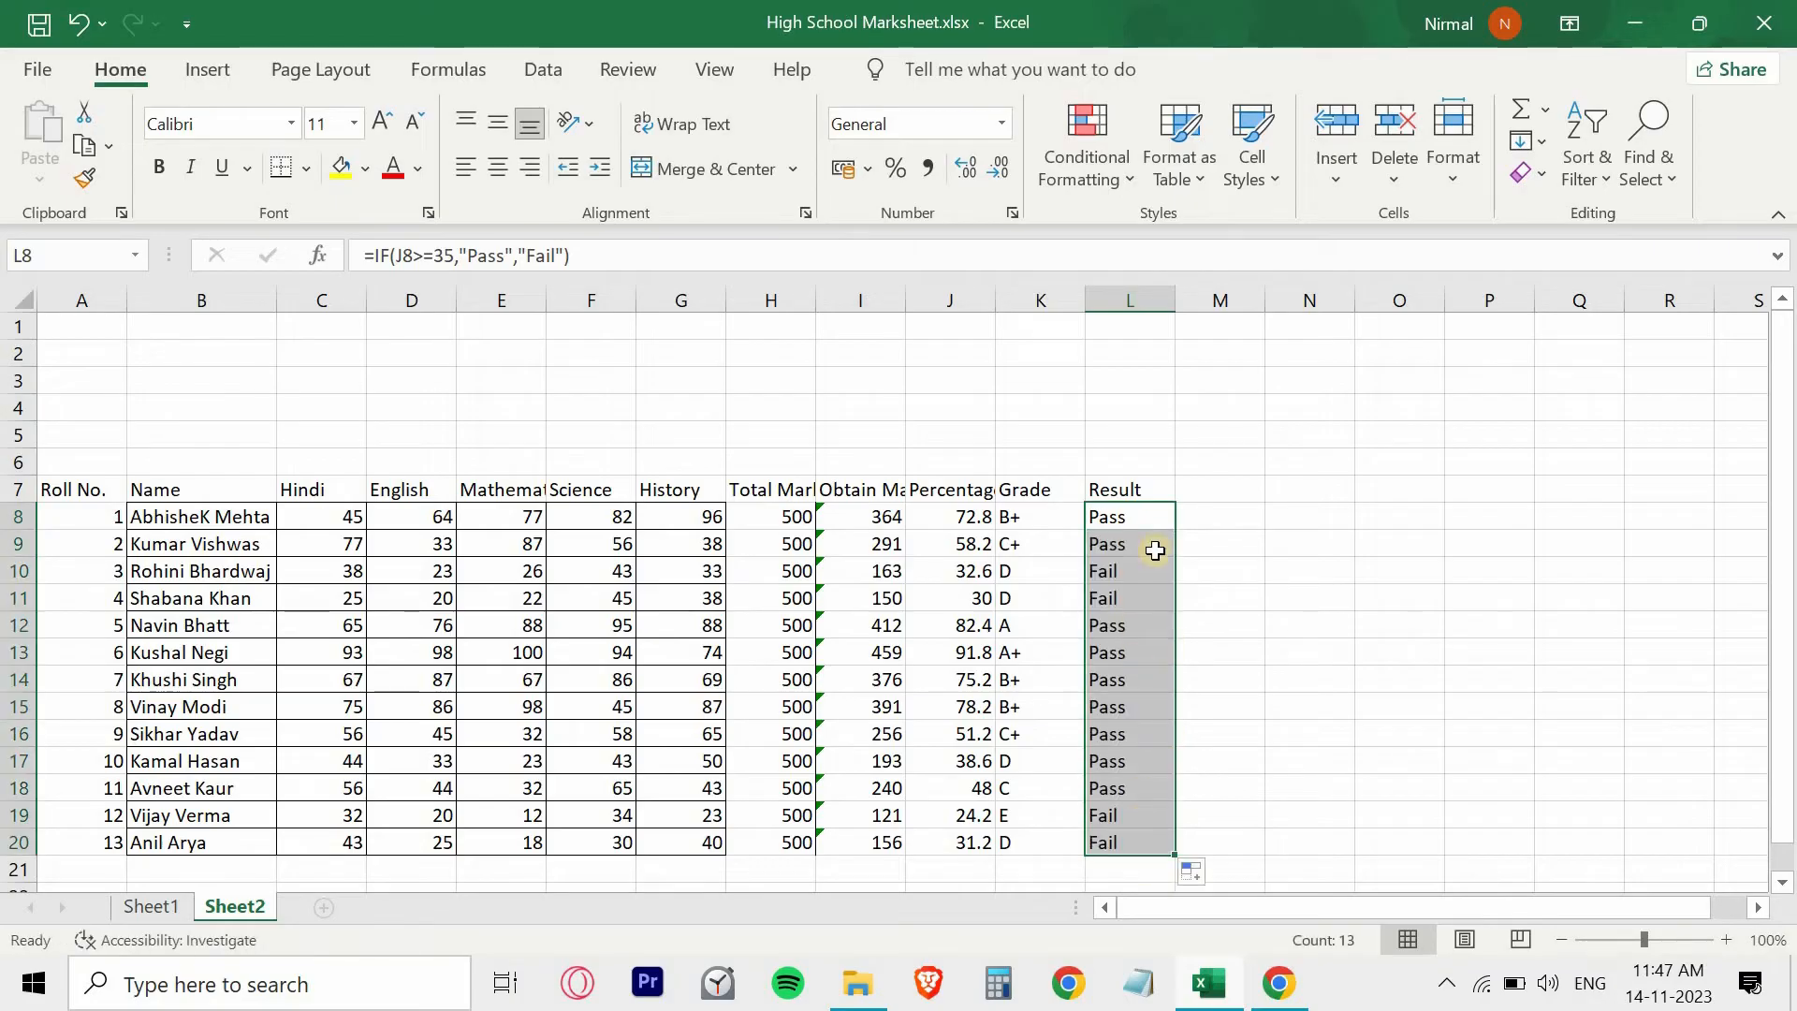
left_click(1027, 517)
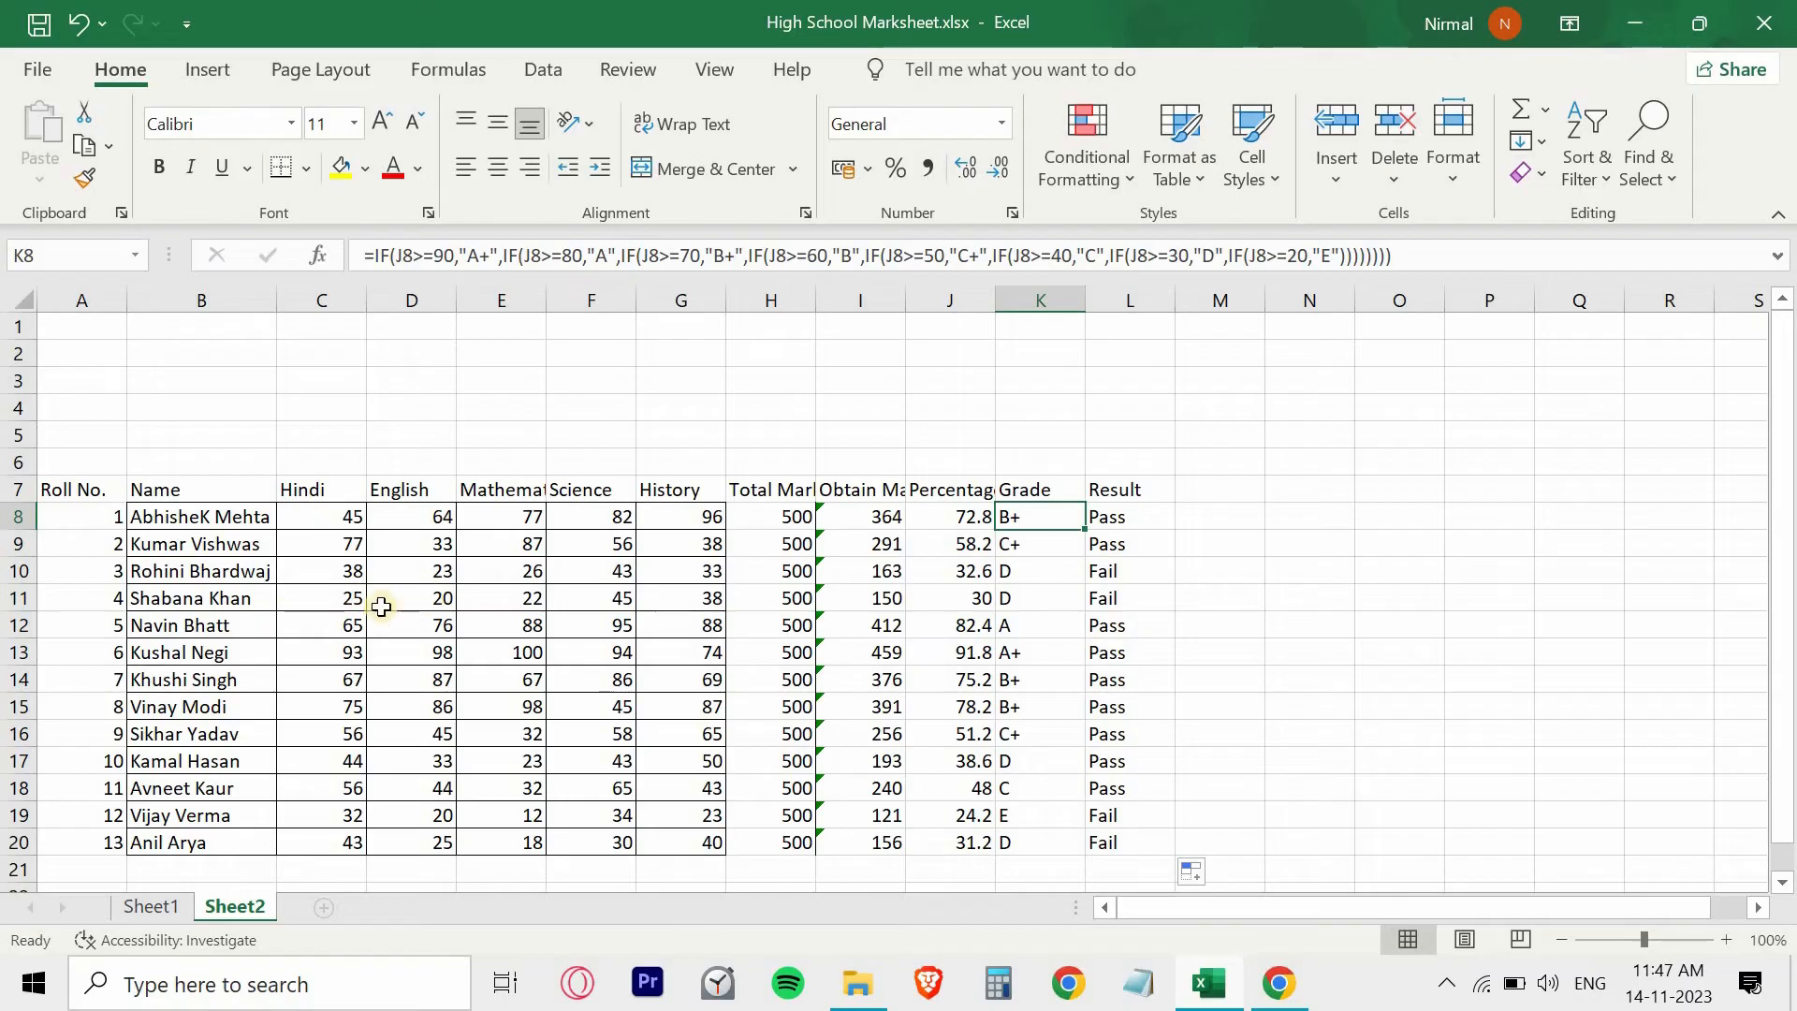
- Change the marks of roll number 5 to 20 in Hindi (C12) and 34 in Mathematics (E12)
left_click(360, 629)
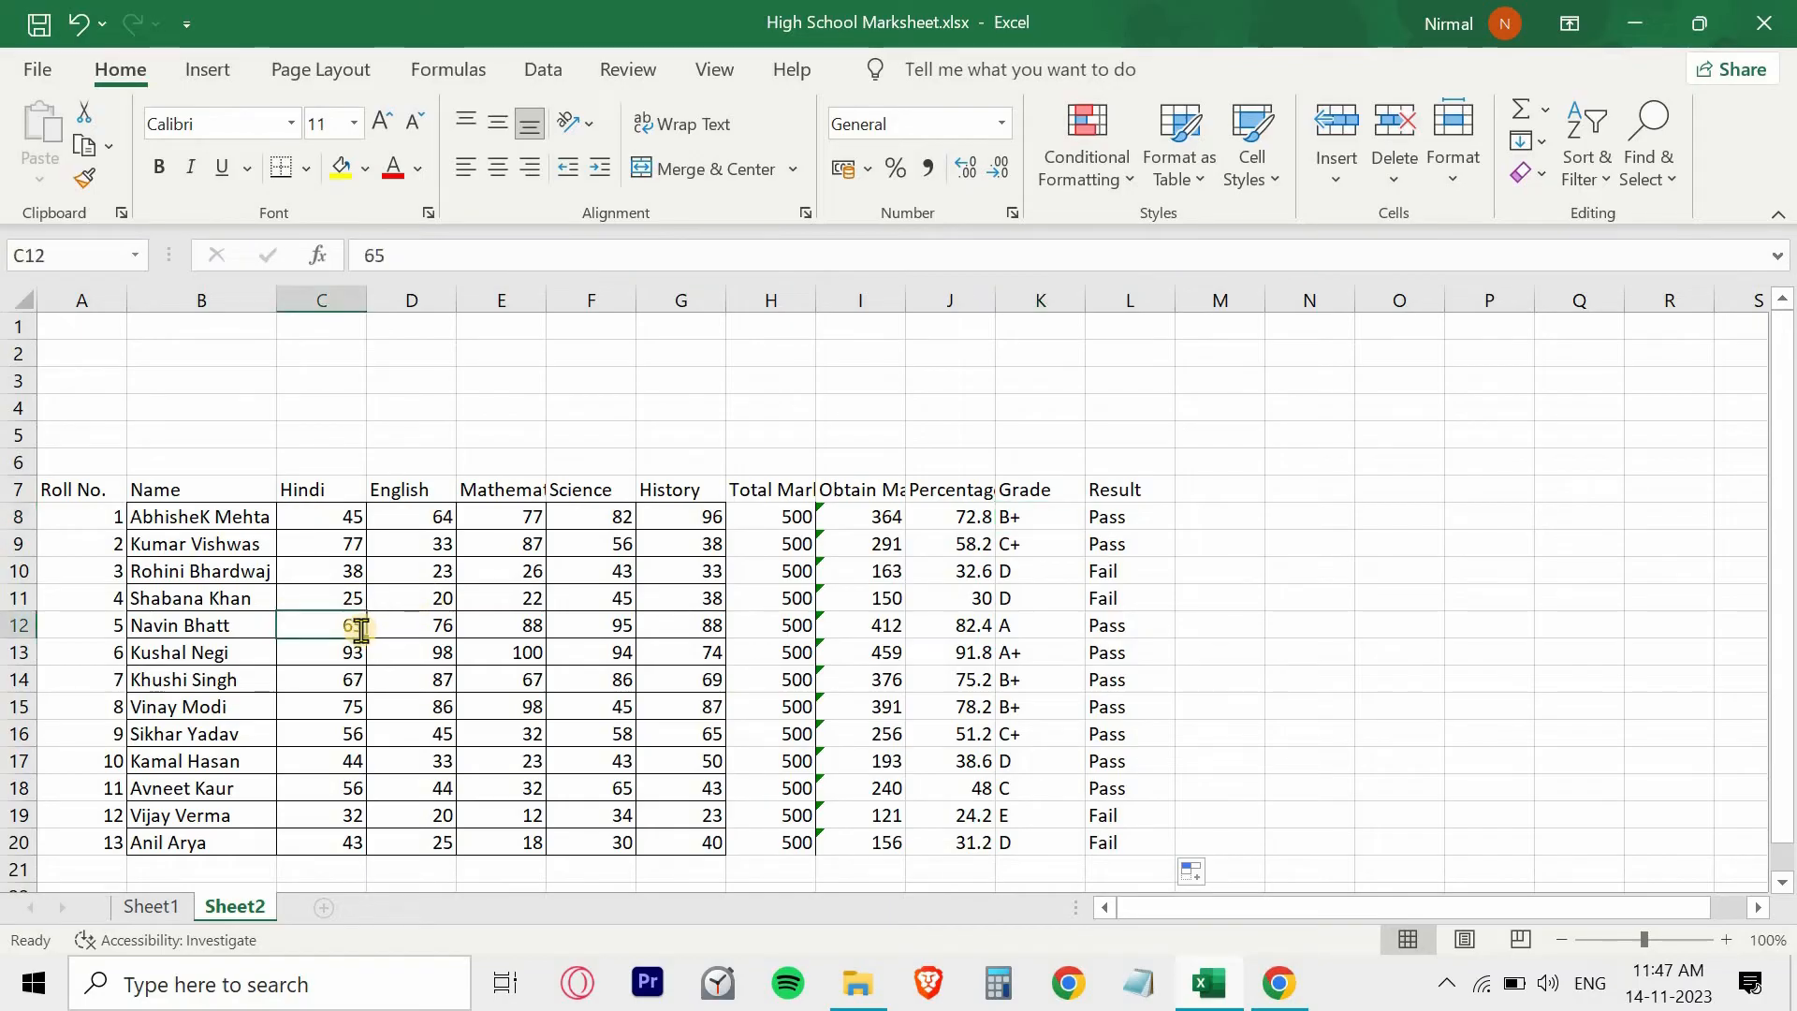
type("20")
left_click(489, 634)
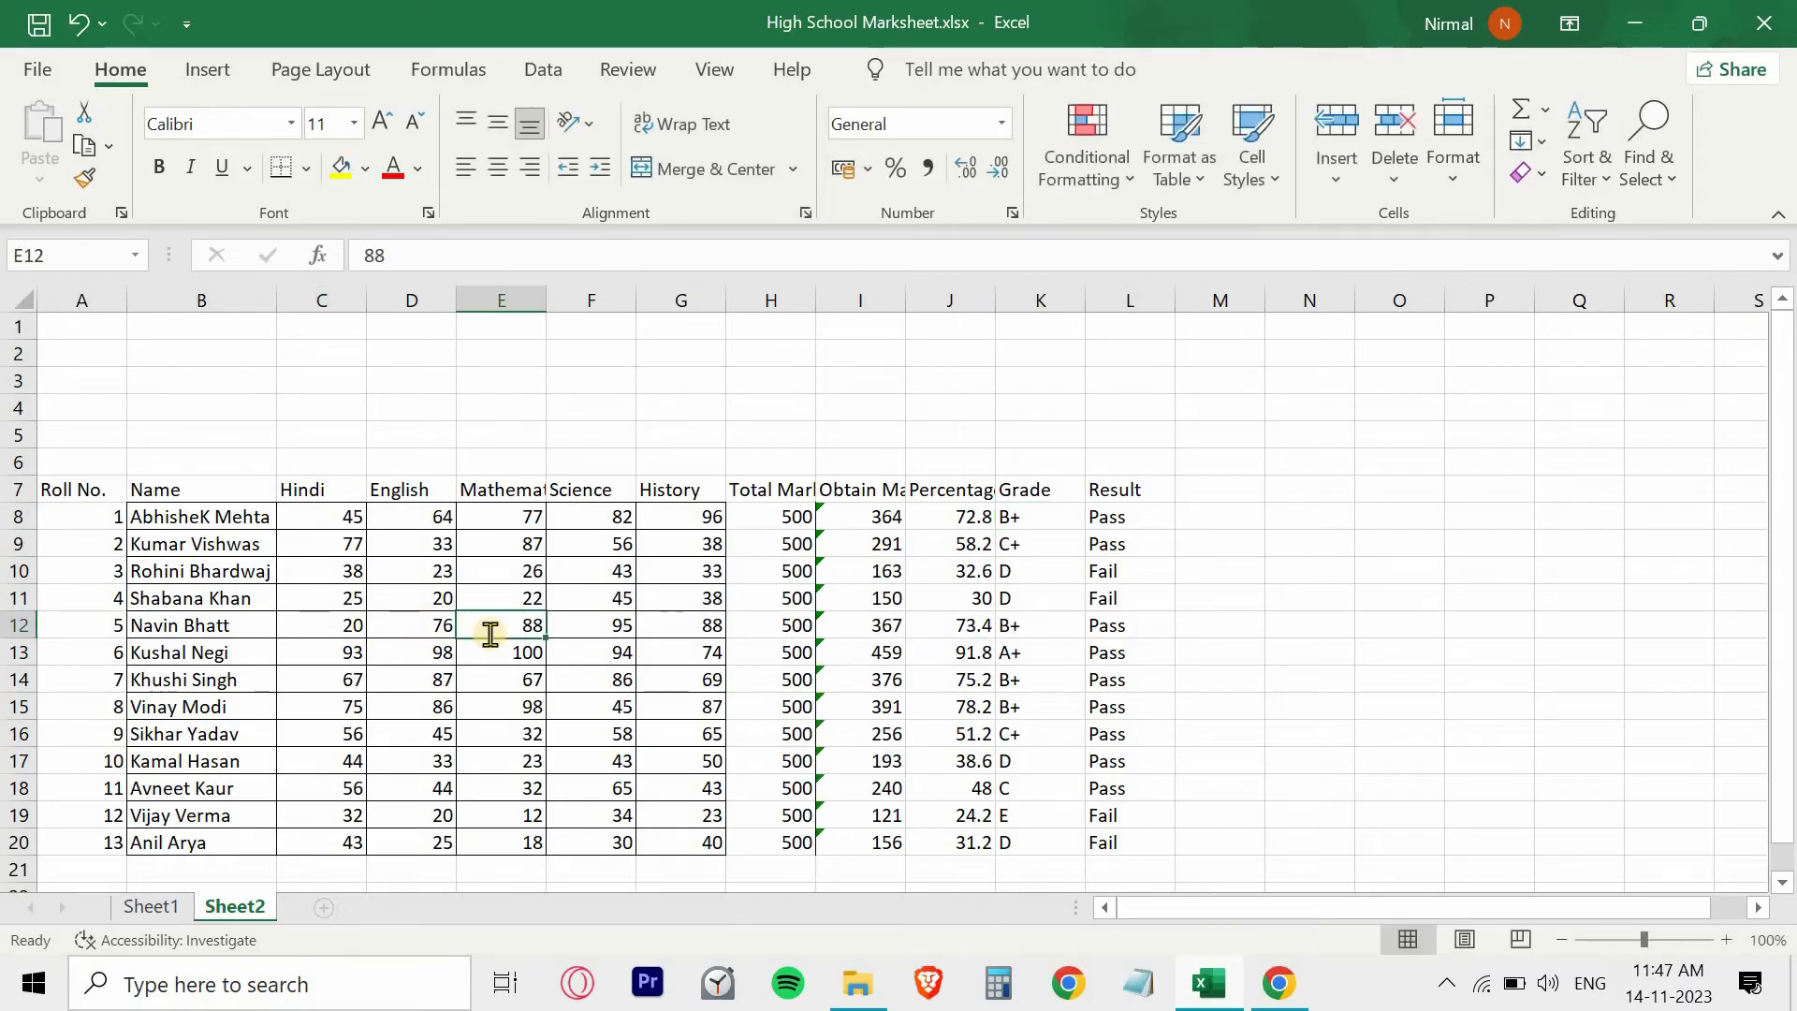
type("34")
left_click(656, 630)
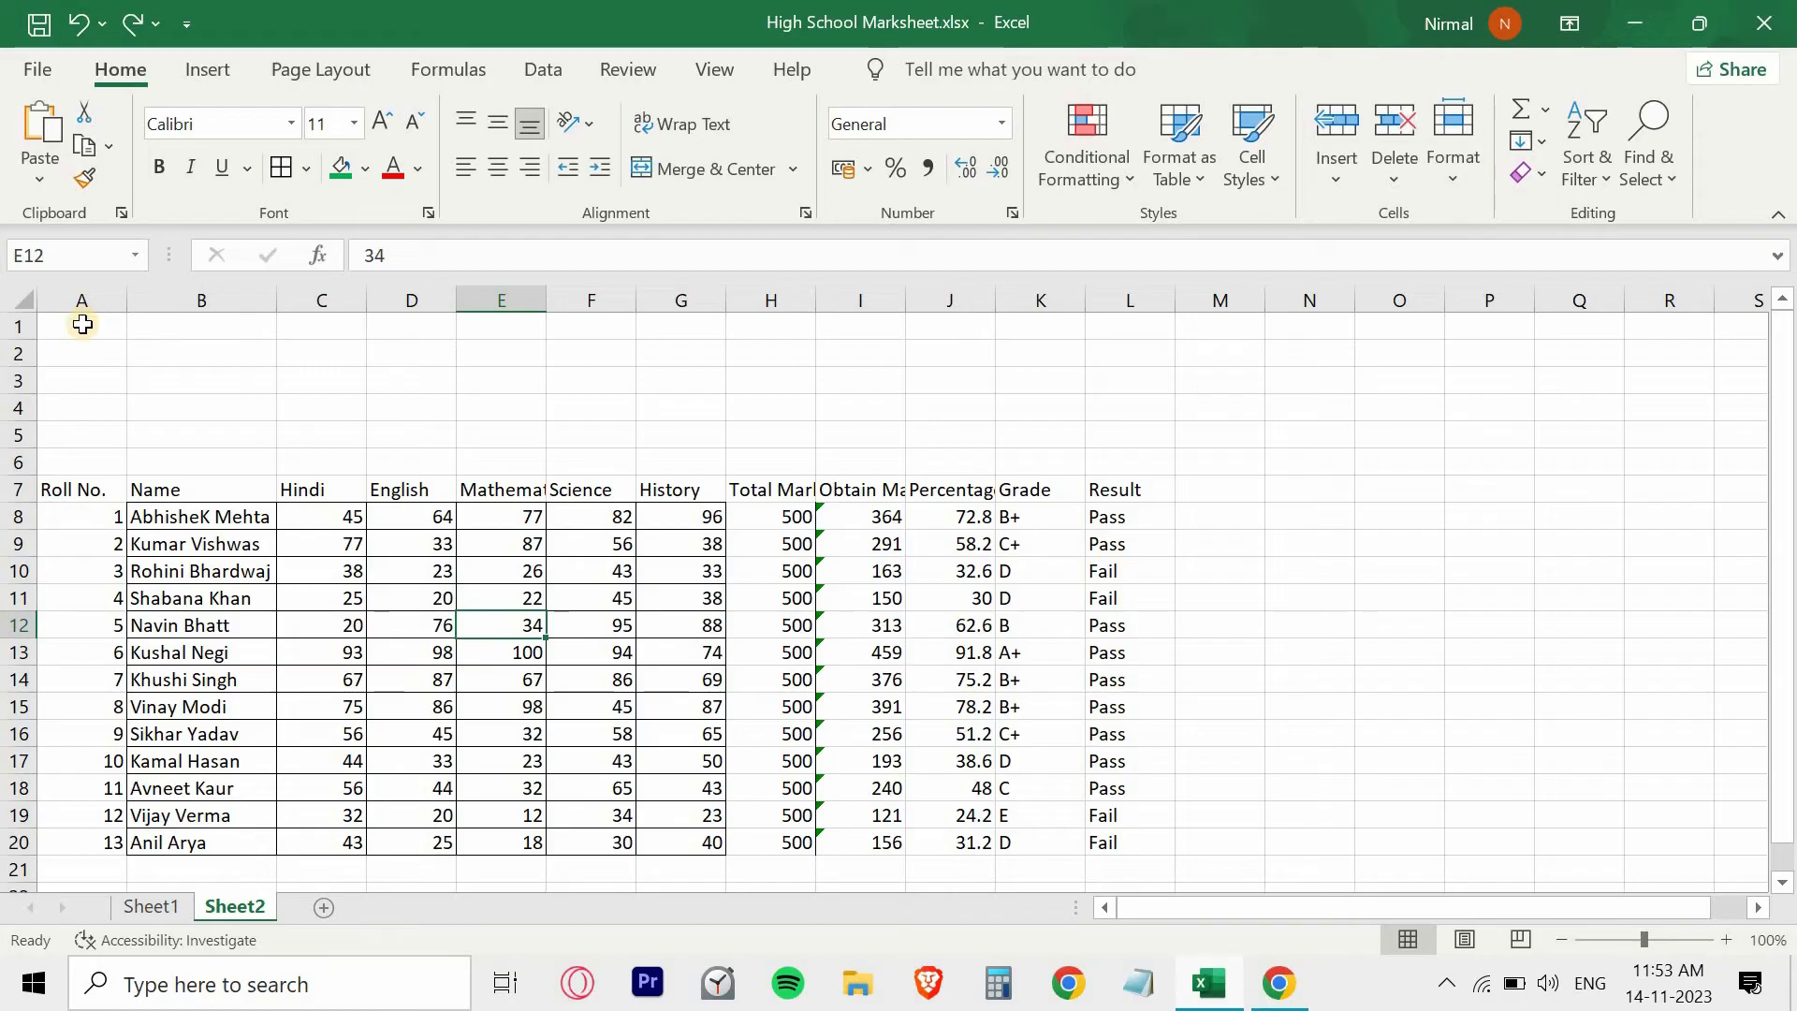
- Merge and center the empty range A1:L6 above the table as a heading block
left_click_drag(82, 326, 697, 491)
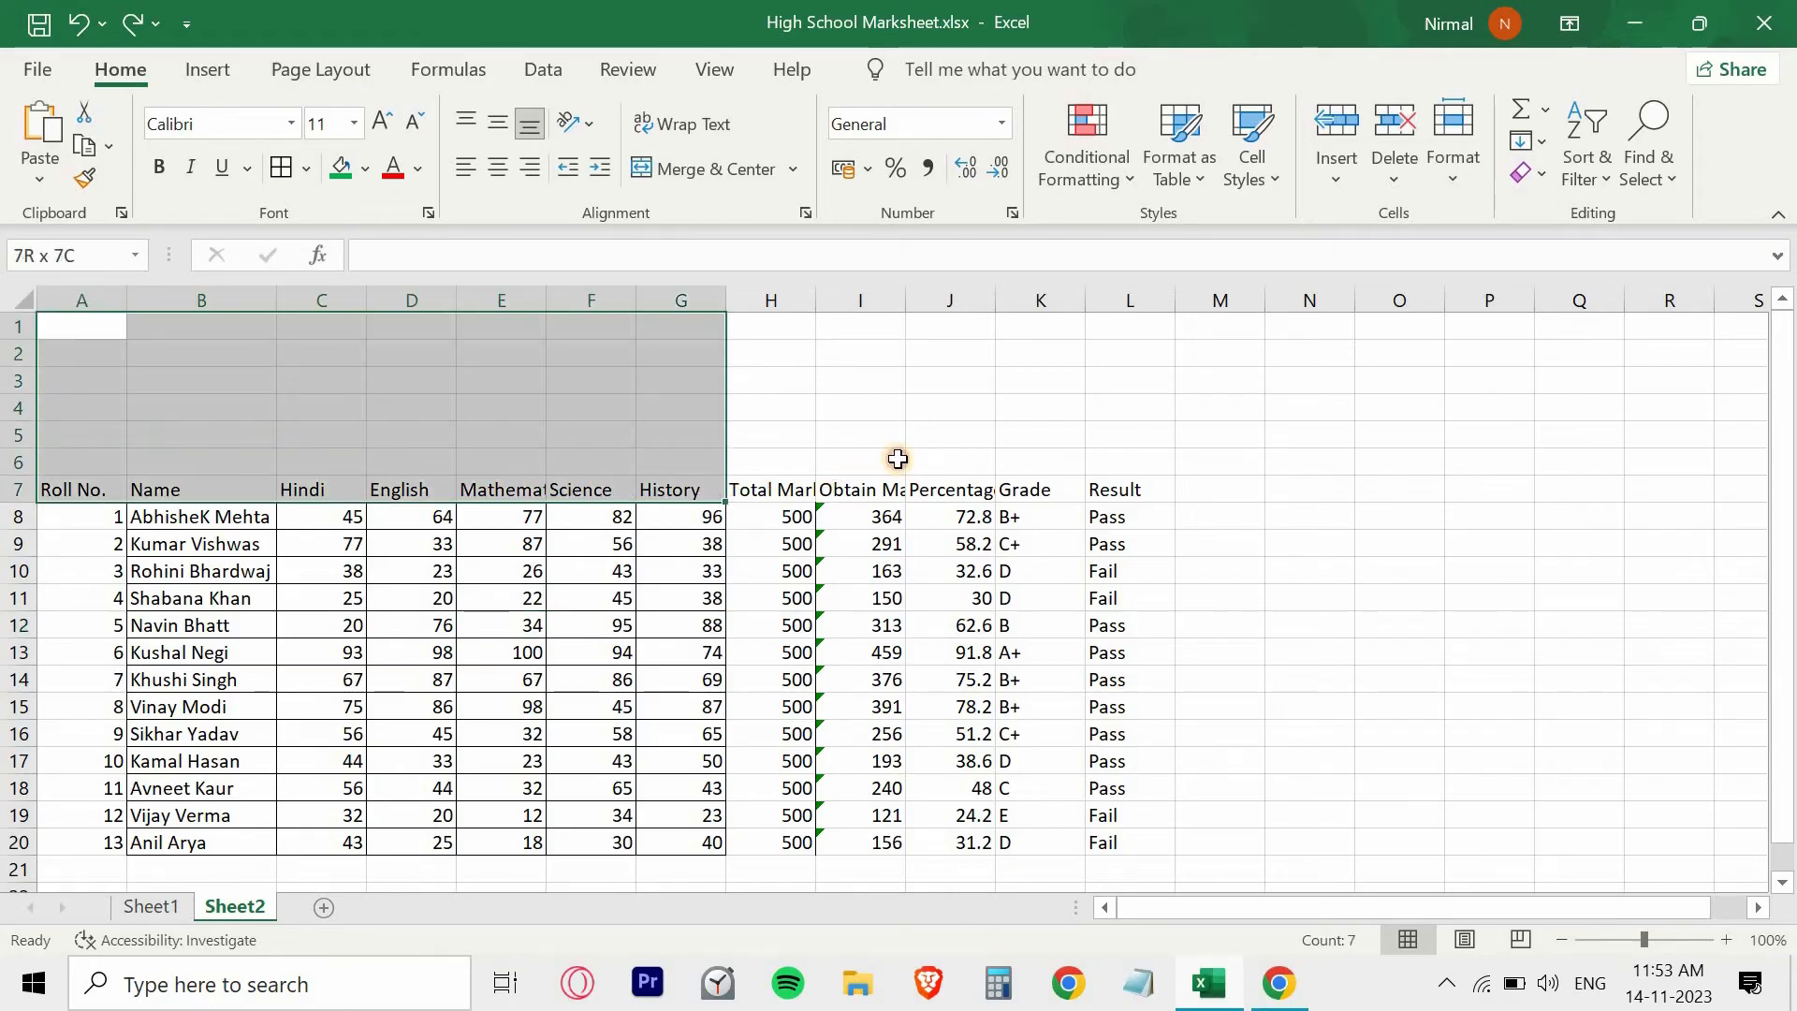
left_click_drag(898, 458, 1113, 454)
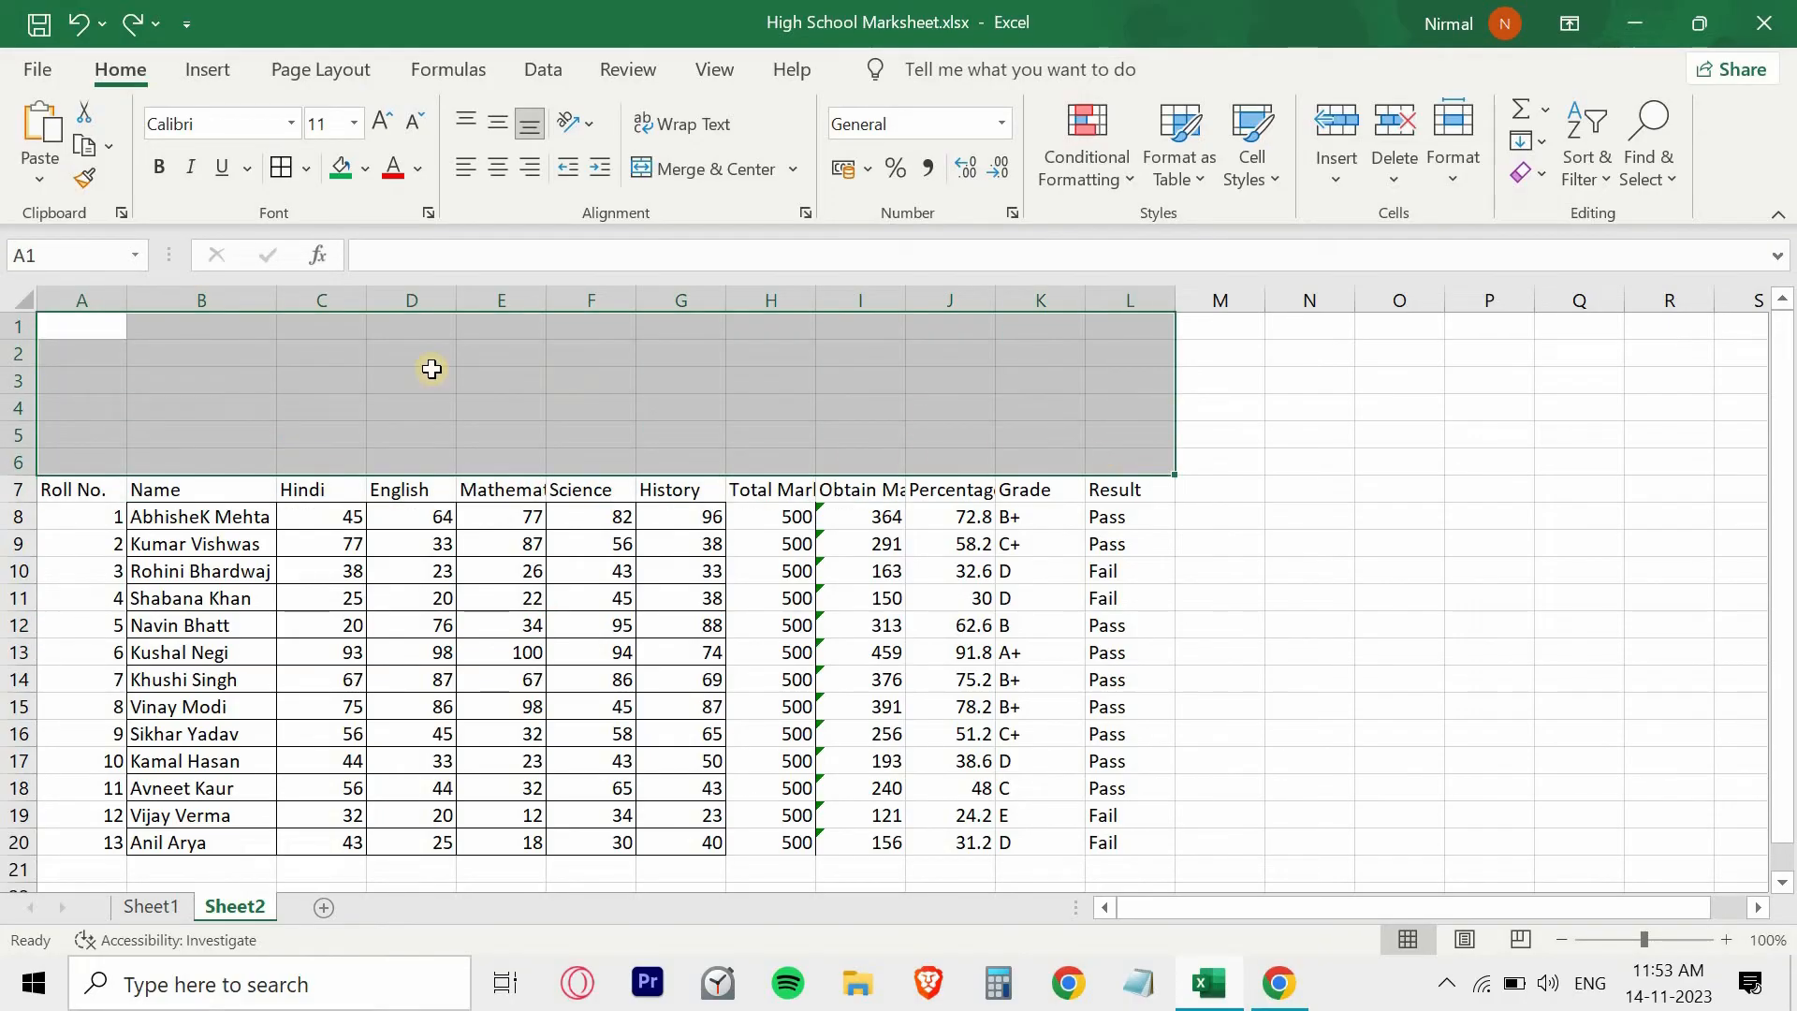
left_click(712, 171)
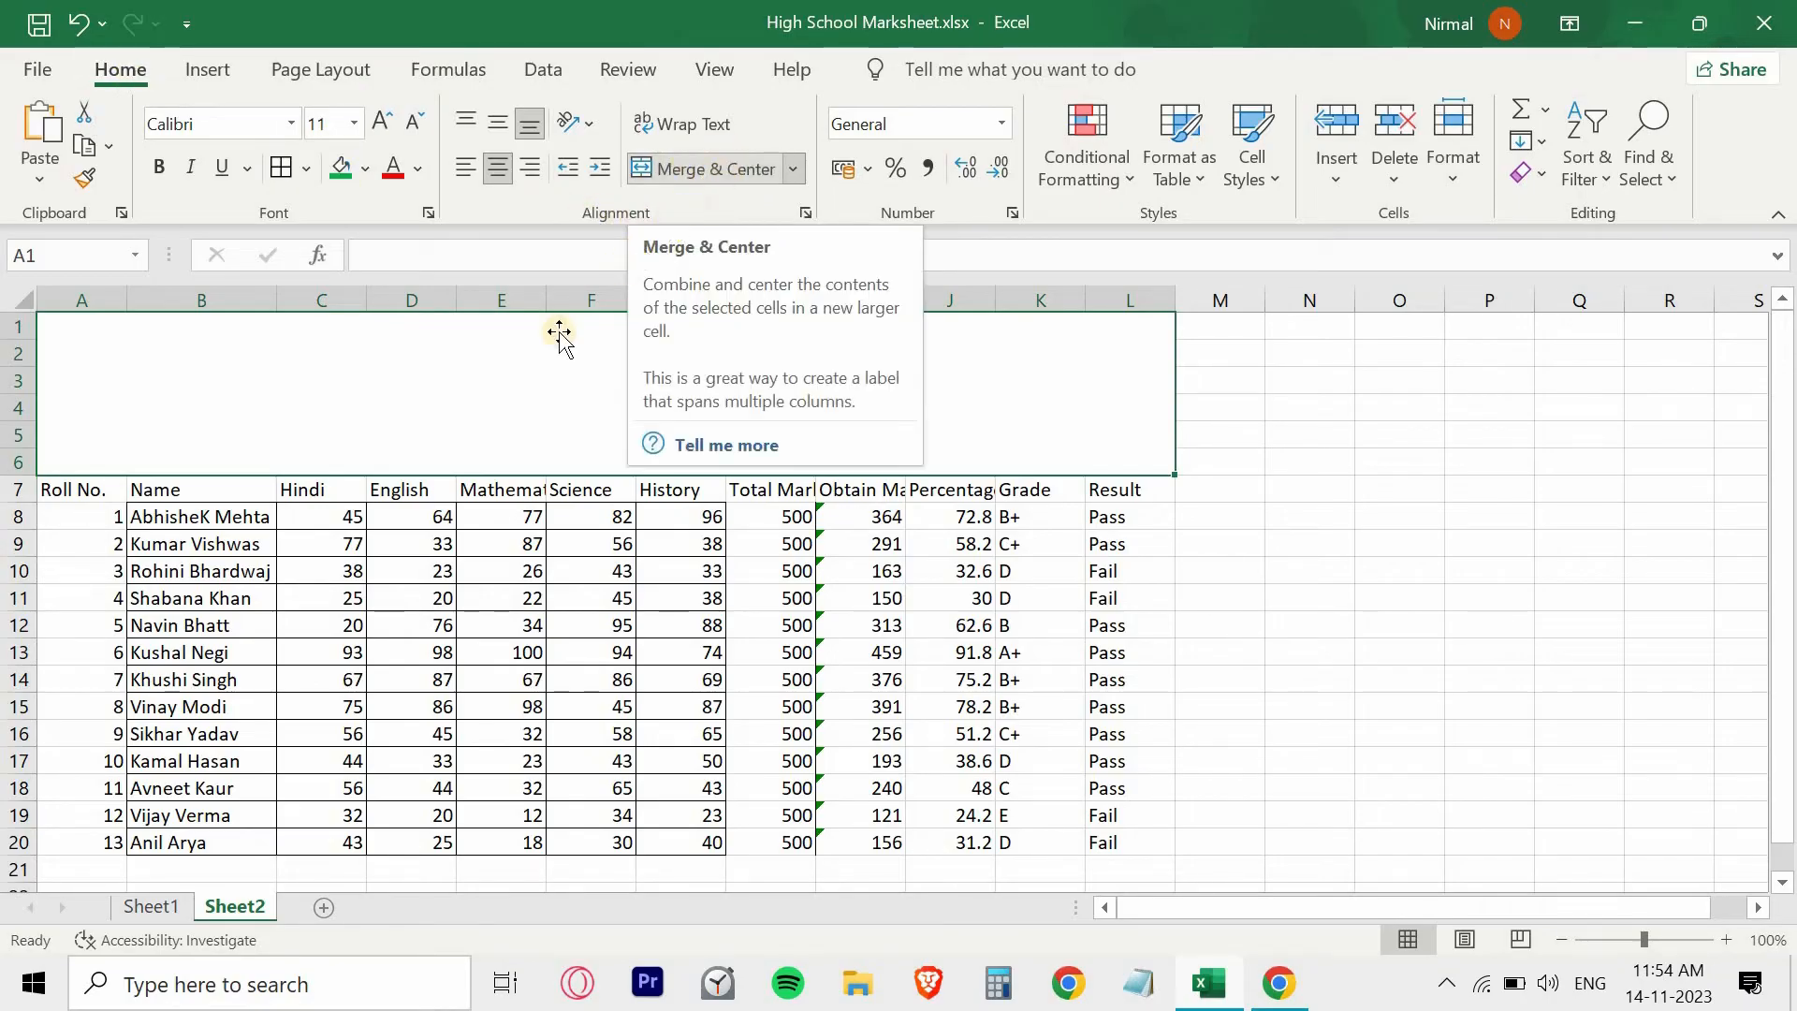
- Copy the five-line board and examination heading text from Sheet1's merged heading into the merged A1 cell of Sheet2
left_click(148, 907)
double_click(524, 338)
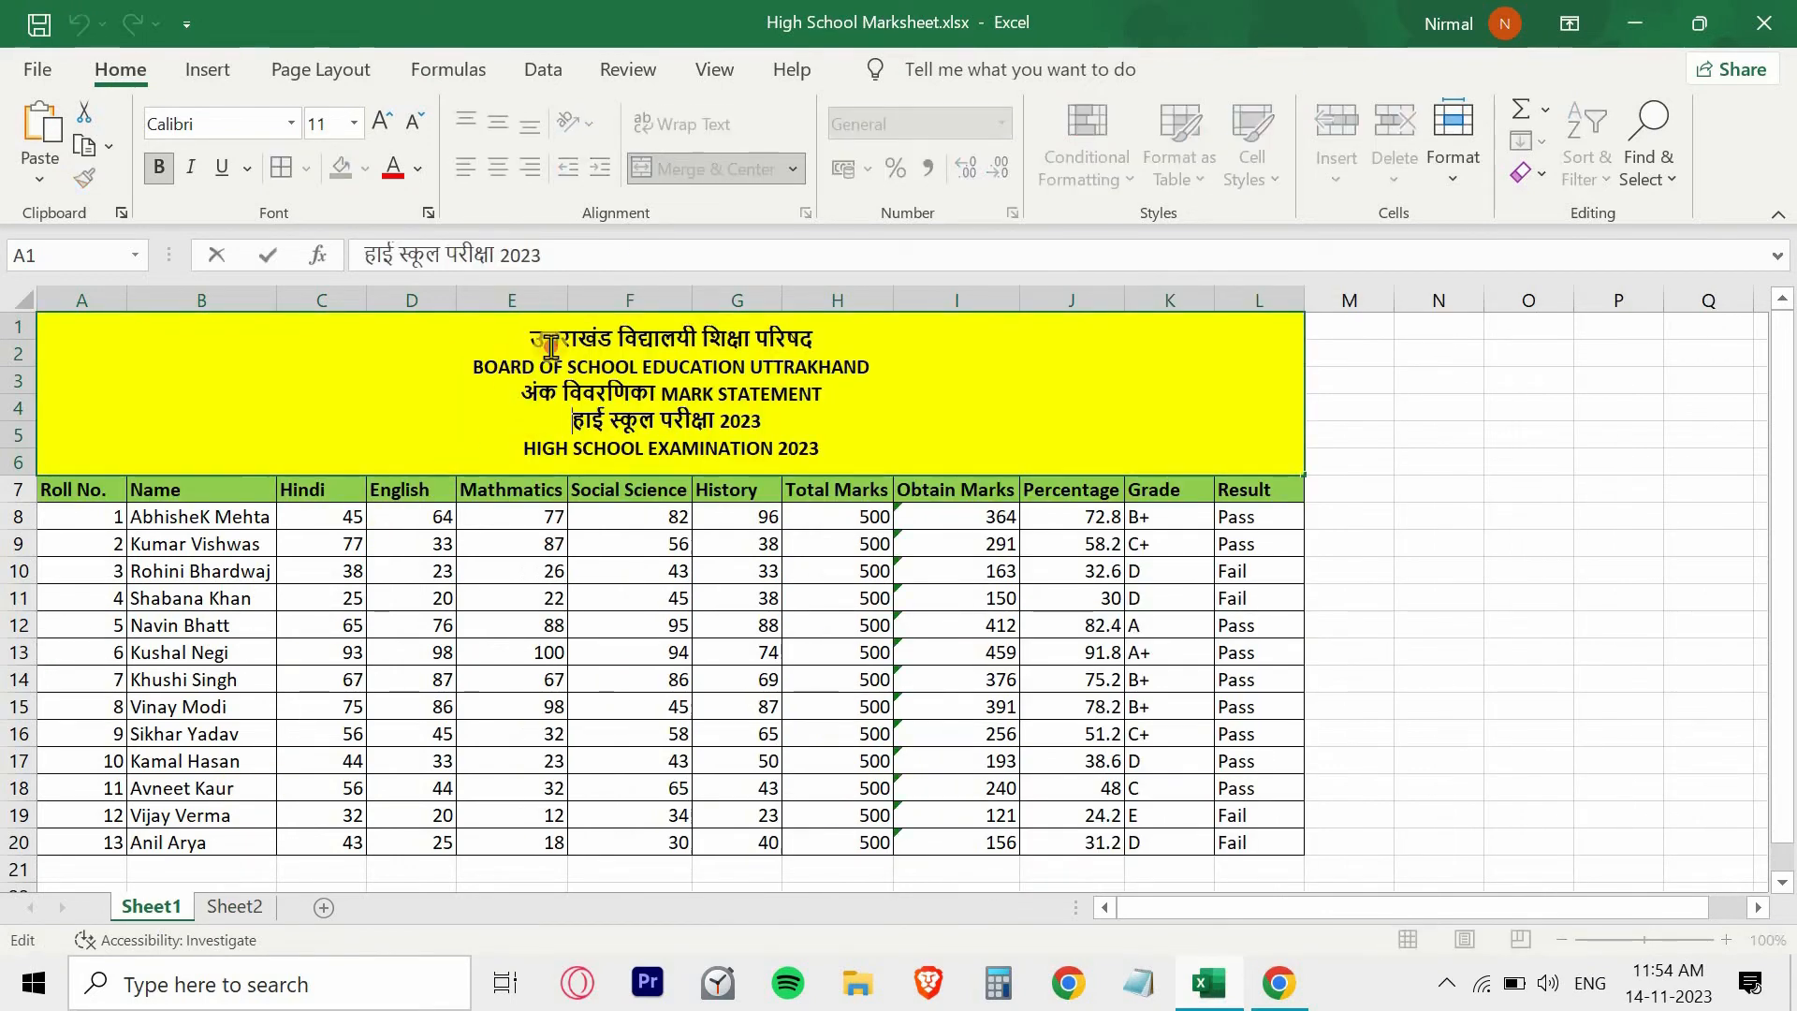
left_click_drag(524, 339, 859, 440)
key("ctrl+c")
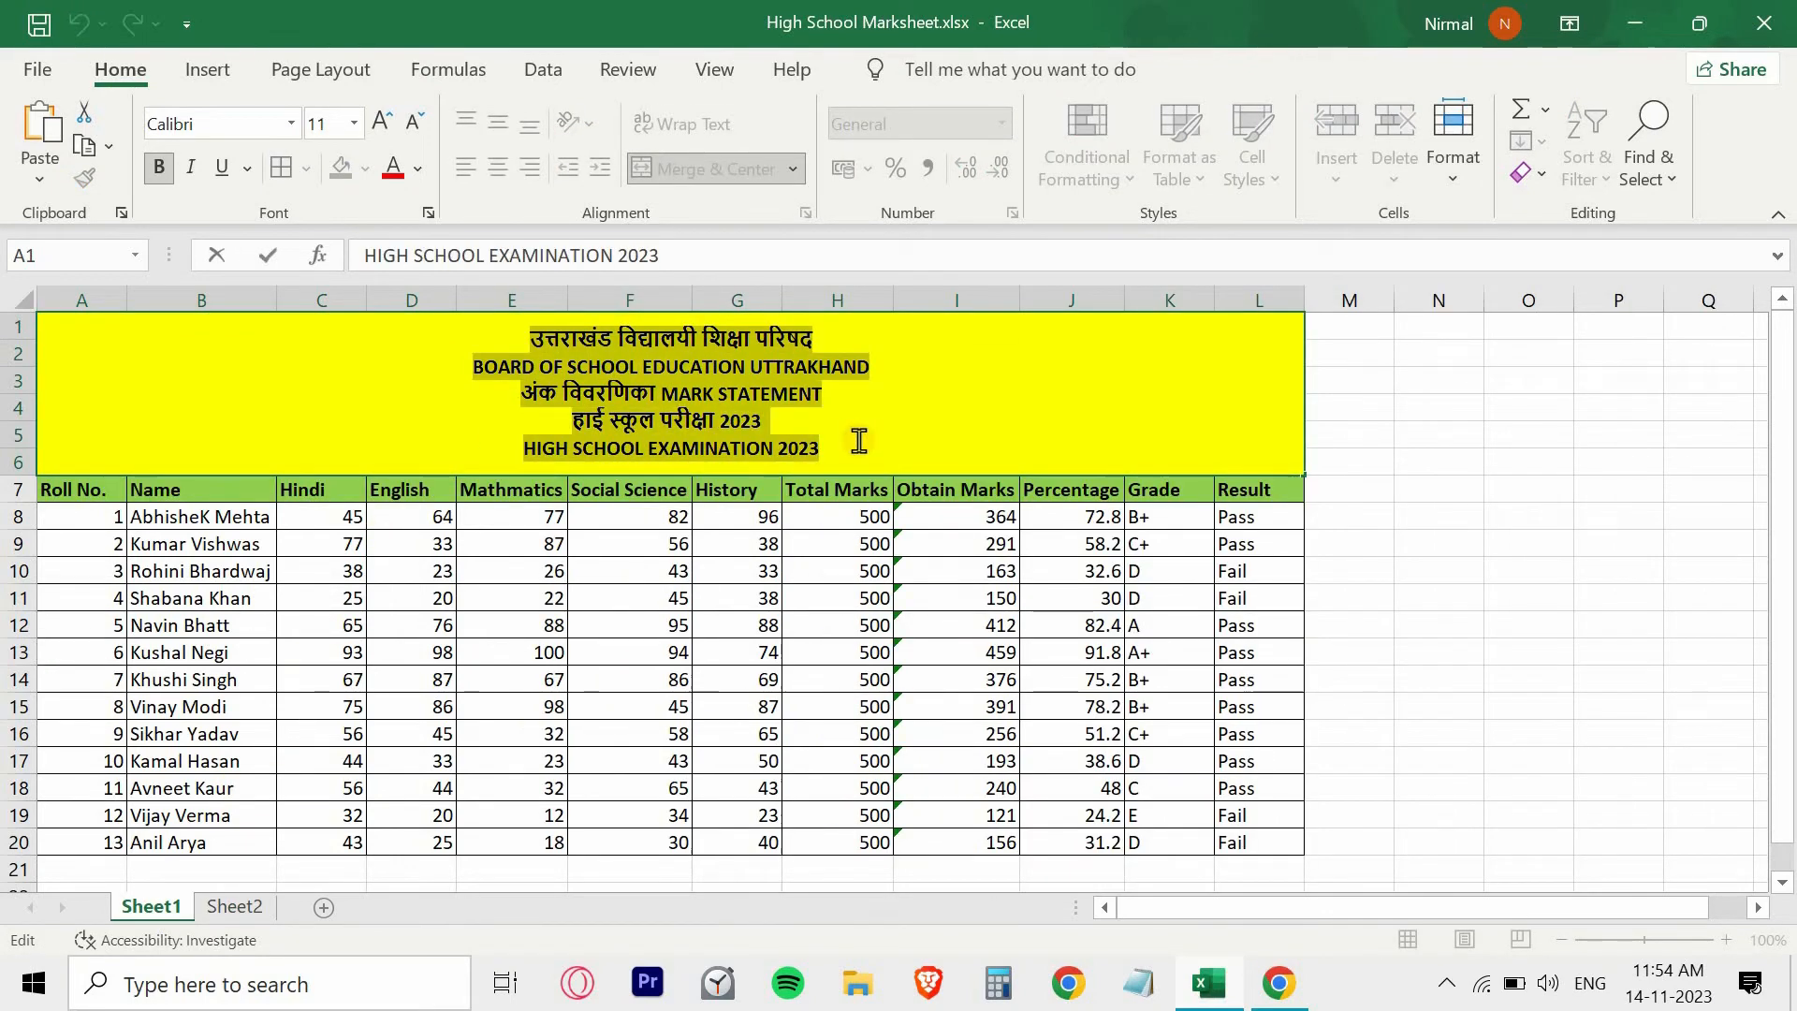
left_click(234, 907)
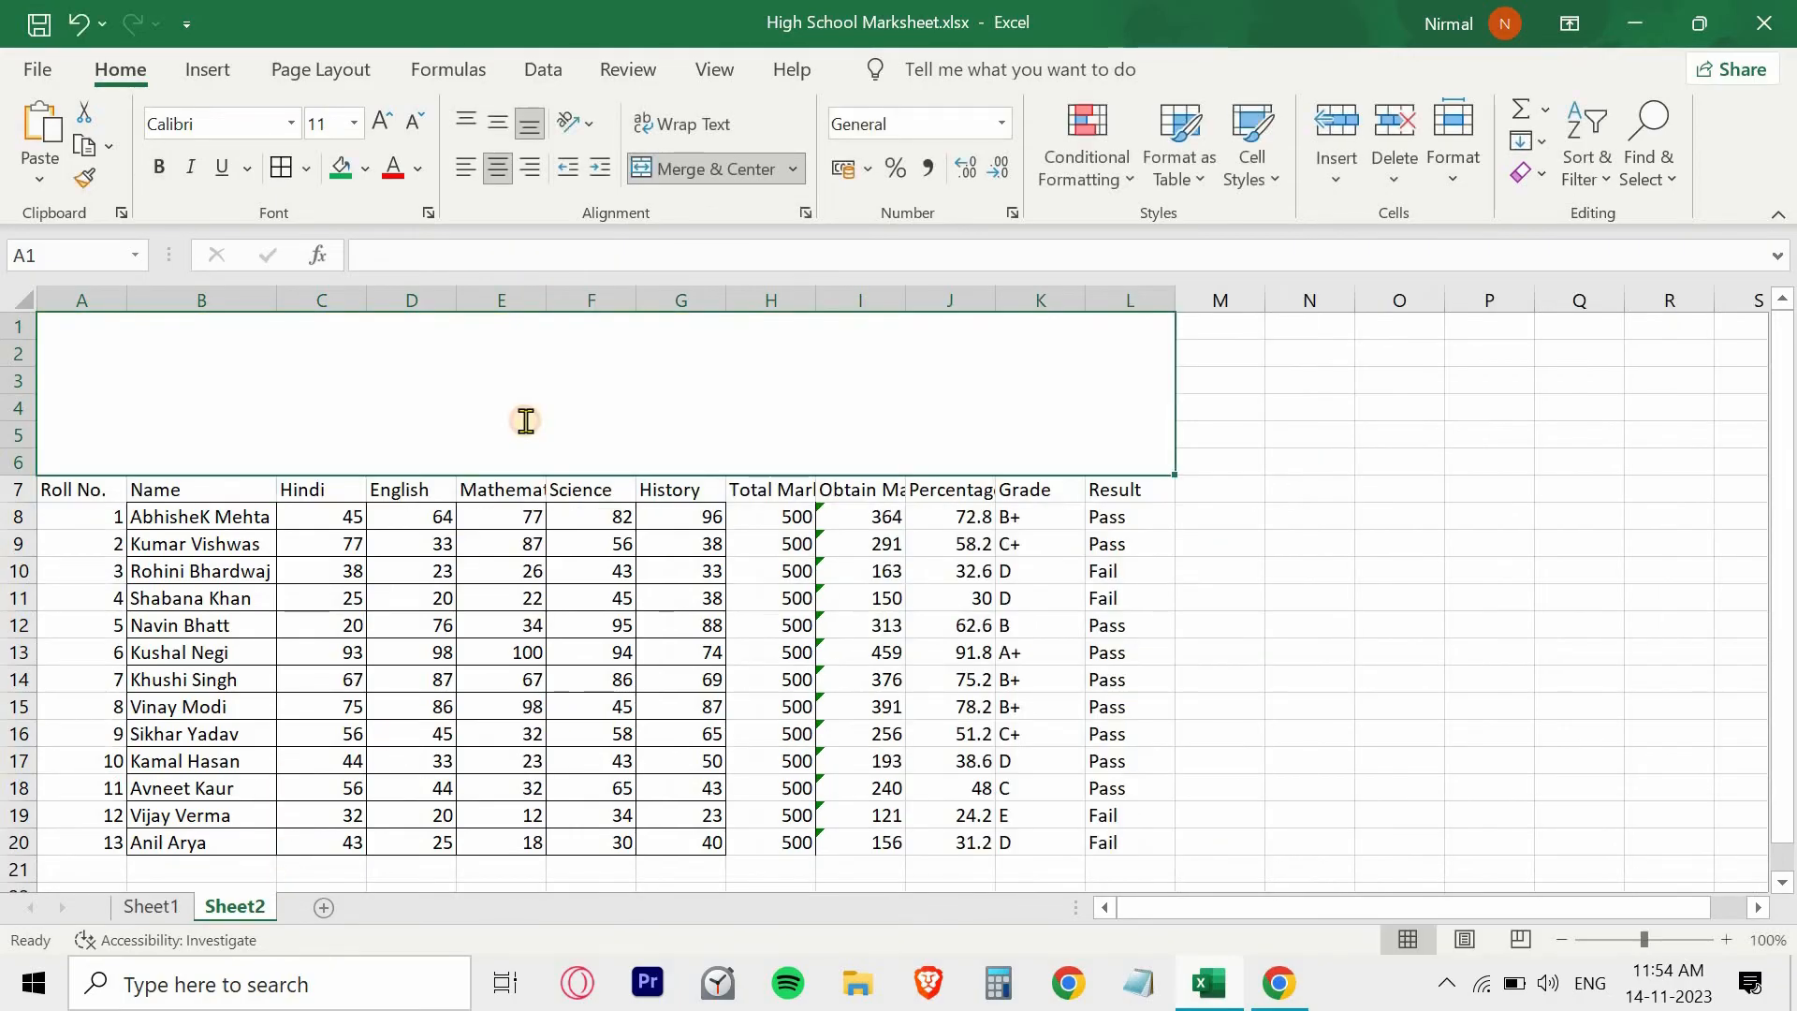
key("ctrl+v")
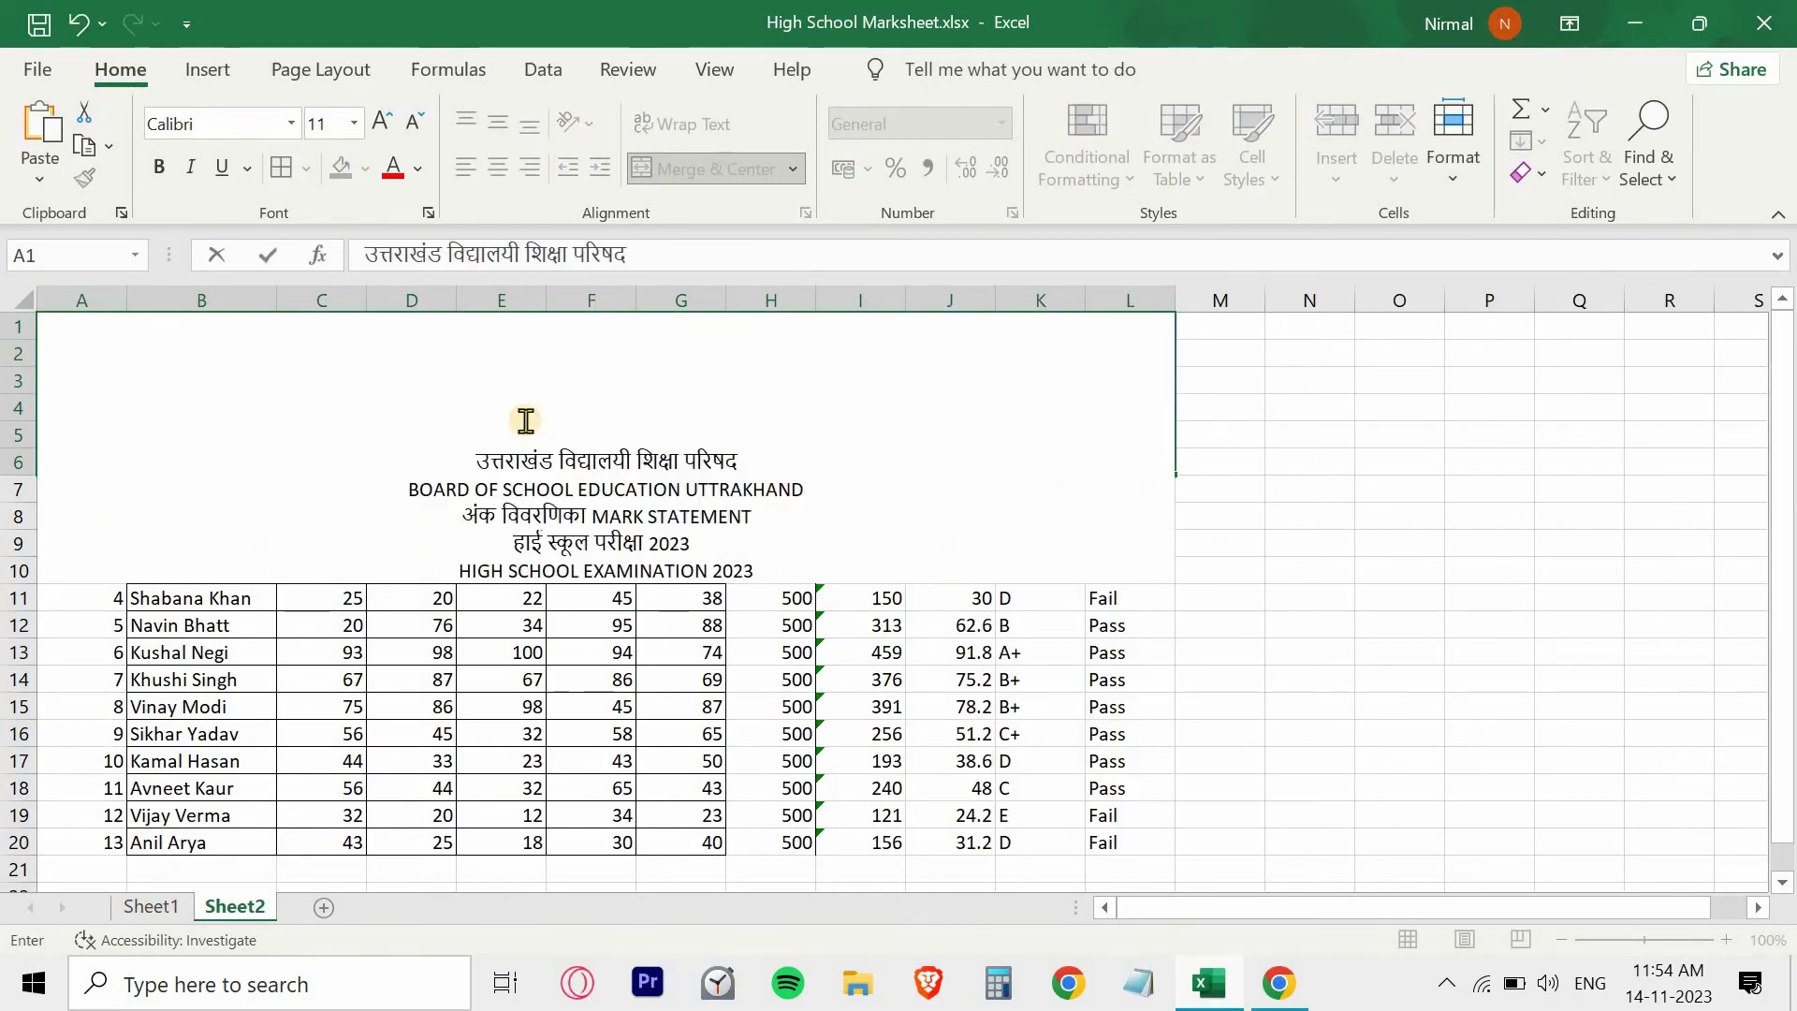
left_click(1302, 436)
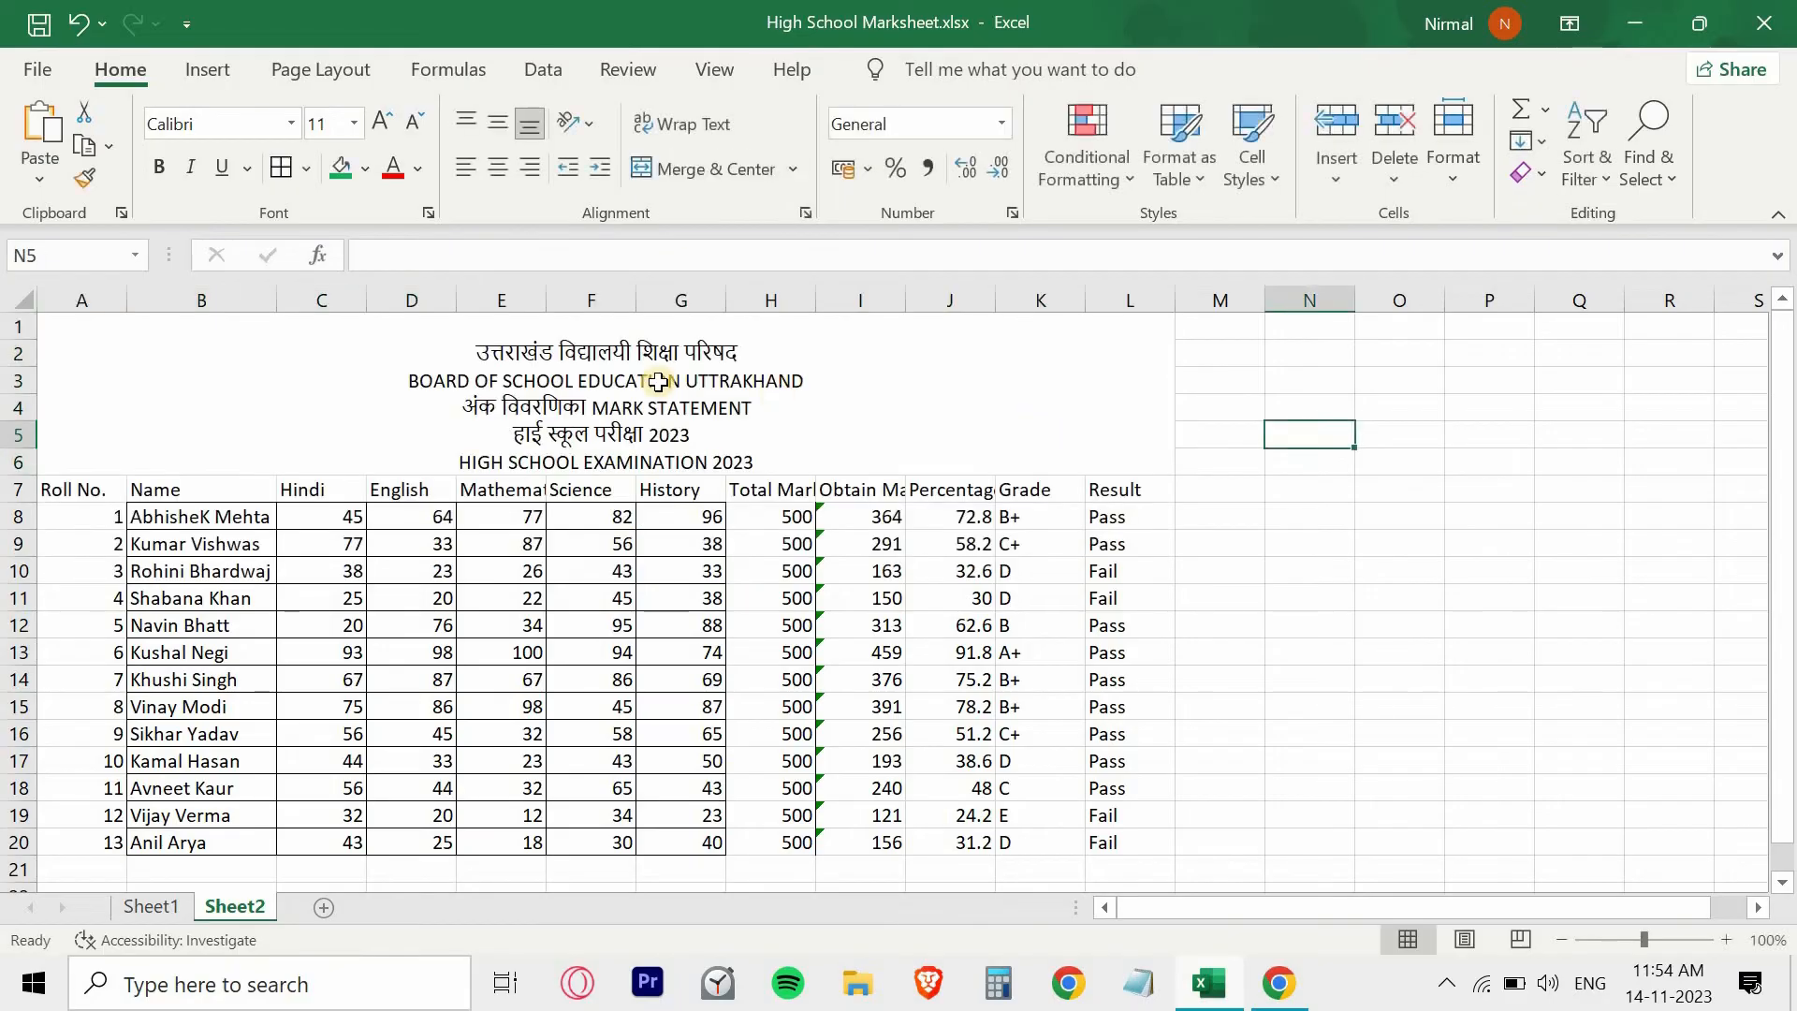
- Middle-align the heading text vertically in the merged A1 cell
left_click(659, 381)
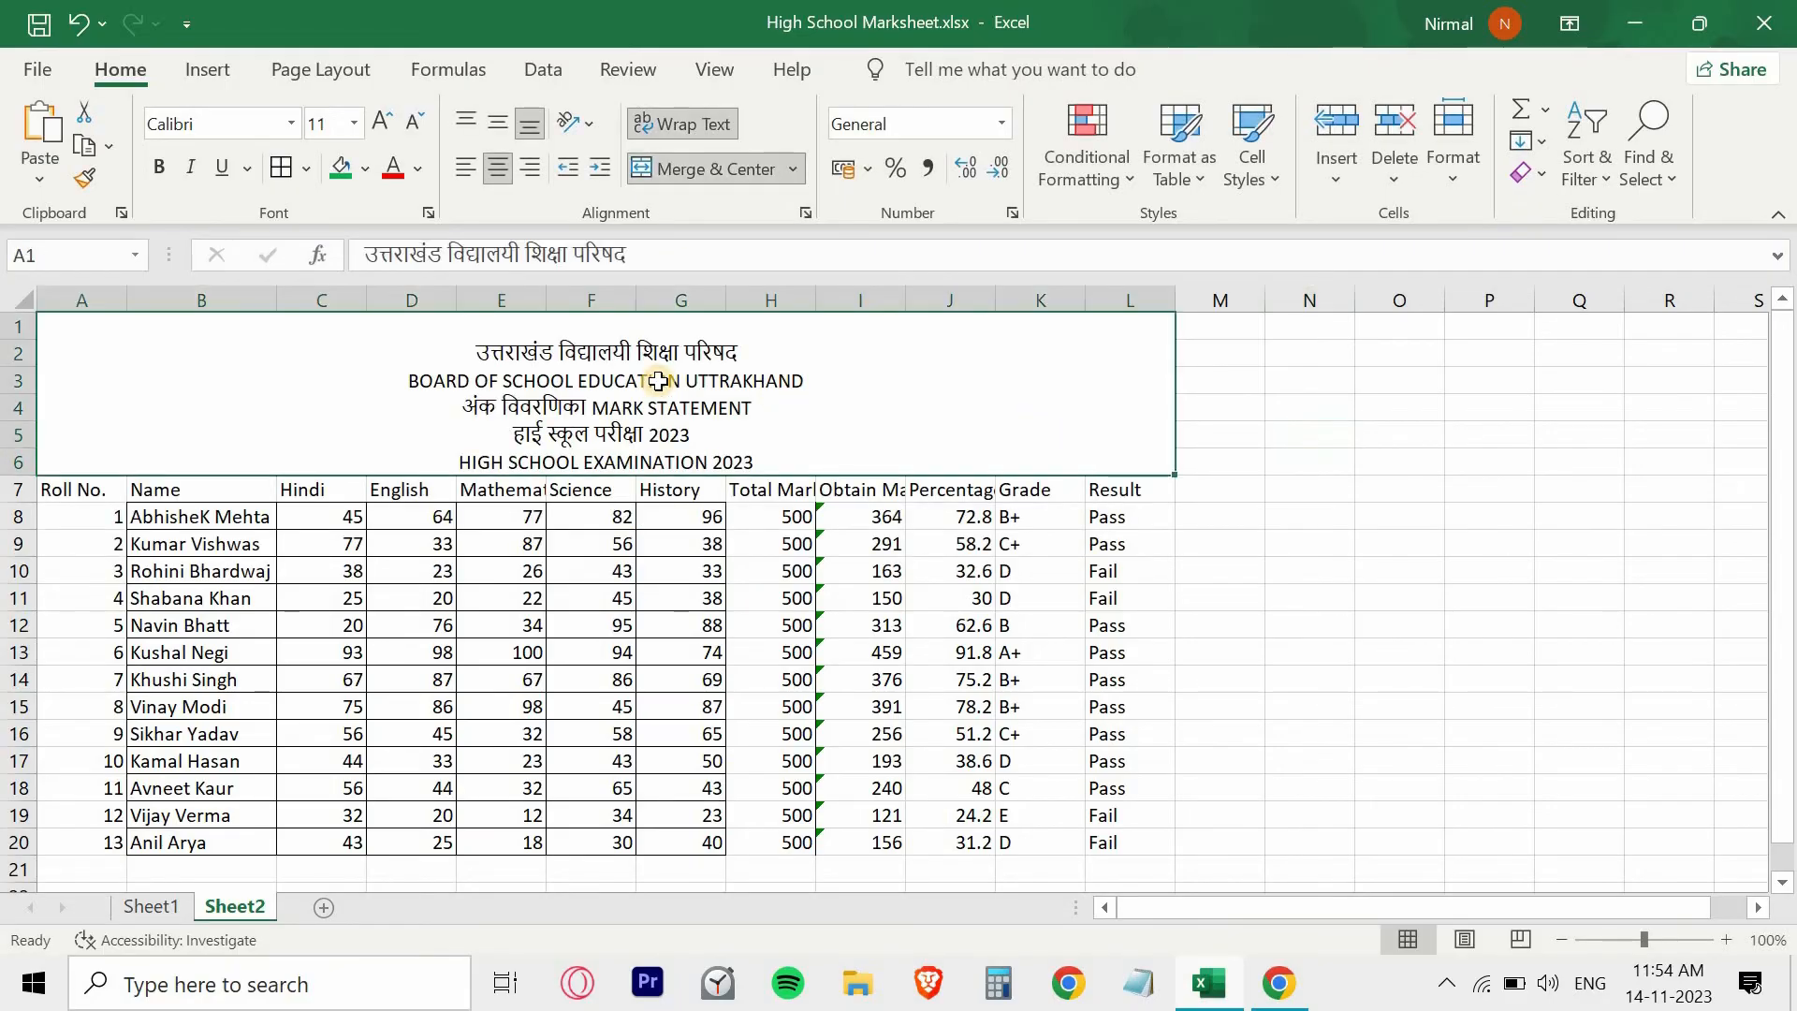
left_click(503, 131)
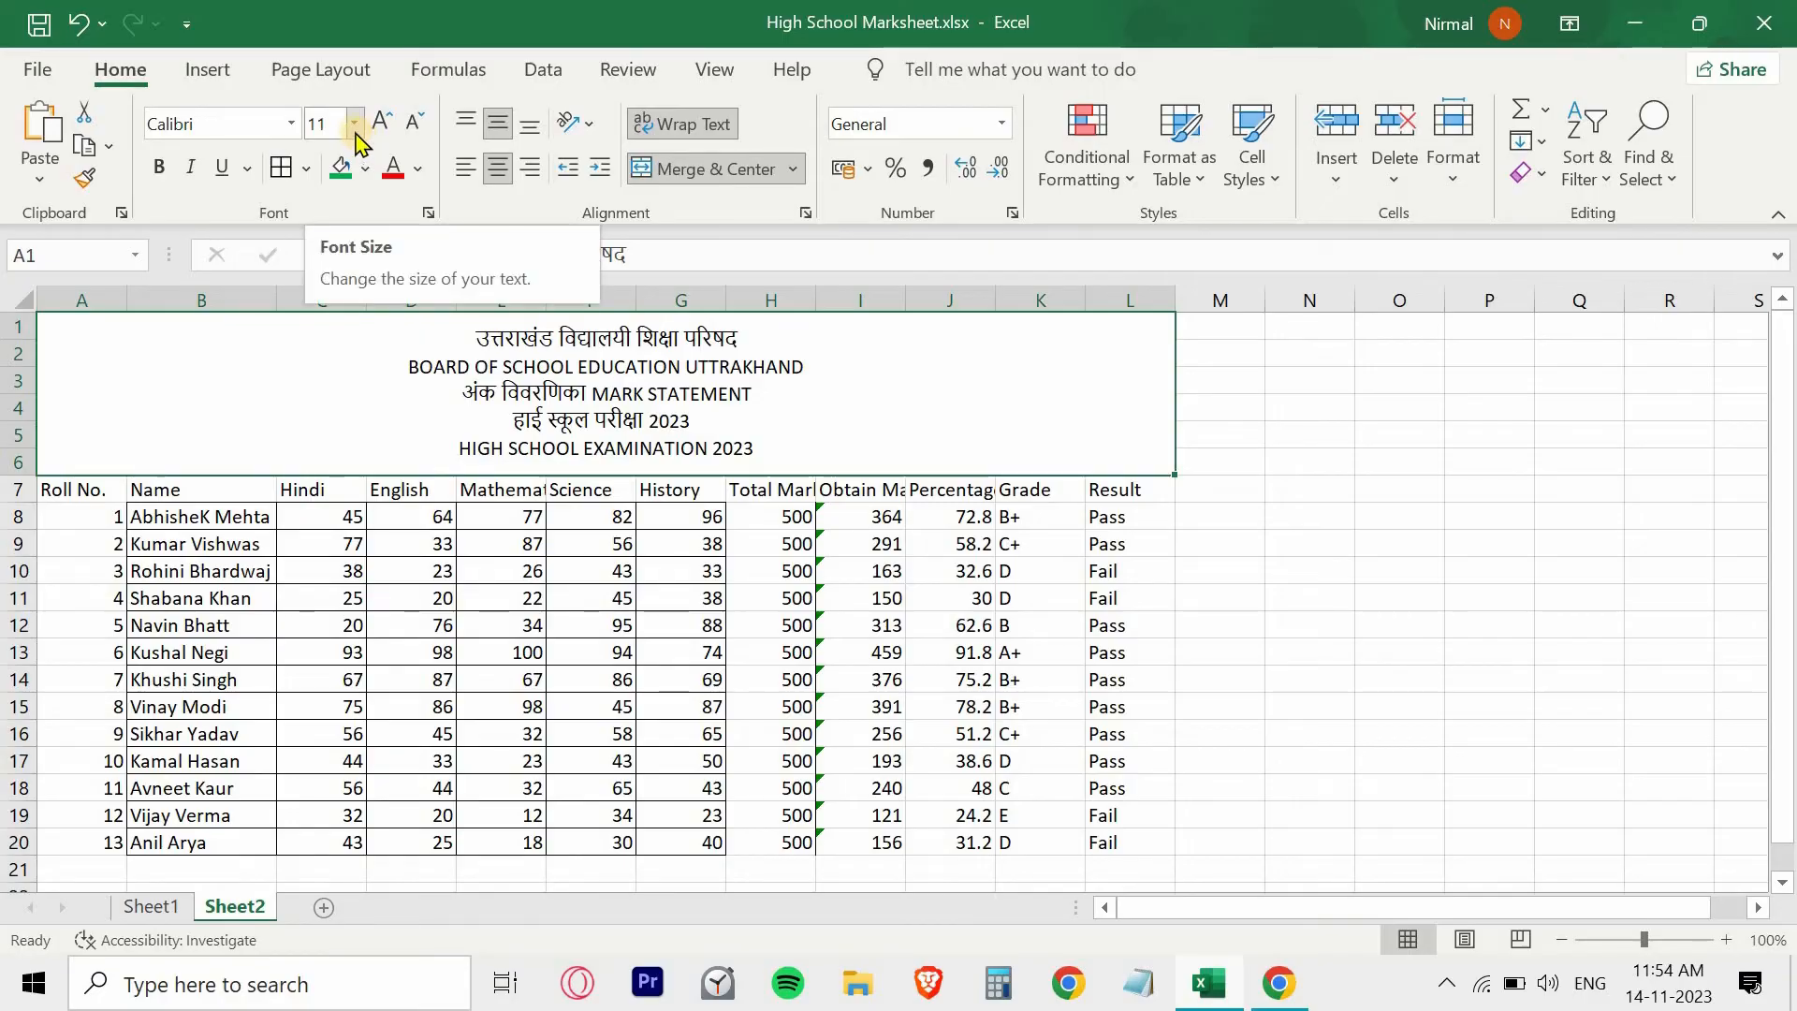
left_click(418, 169)
left_click(351, 134)
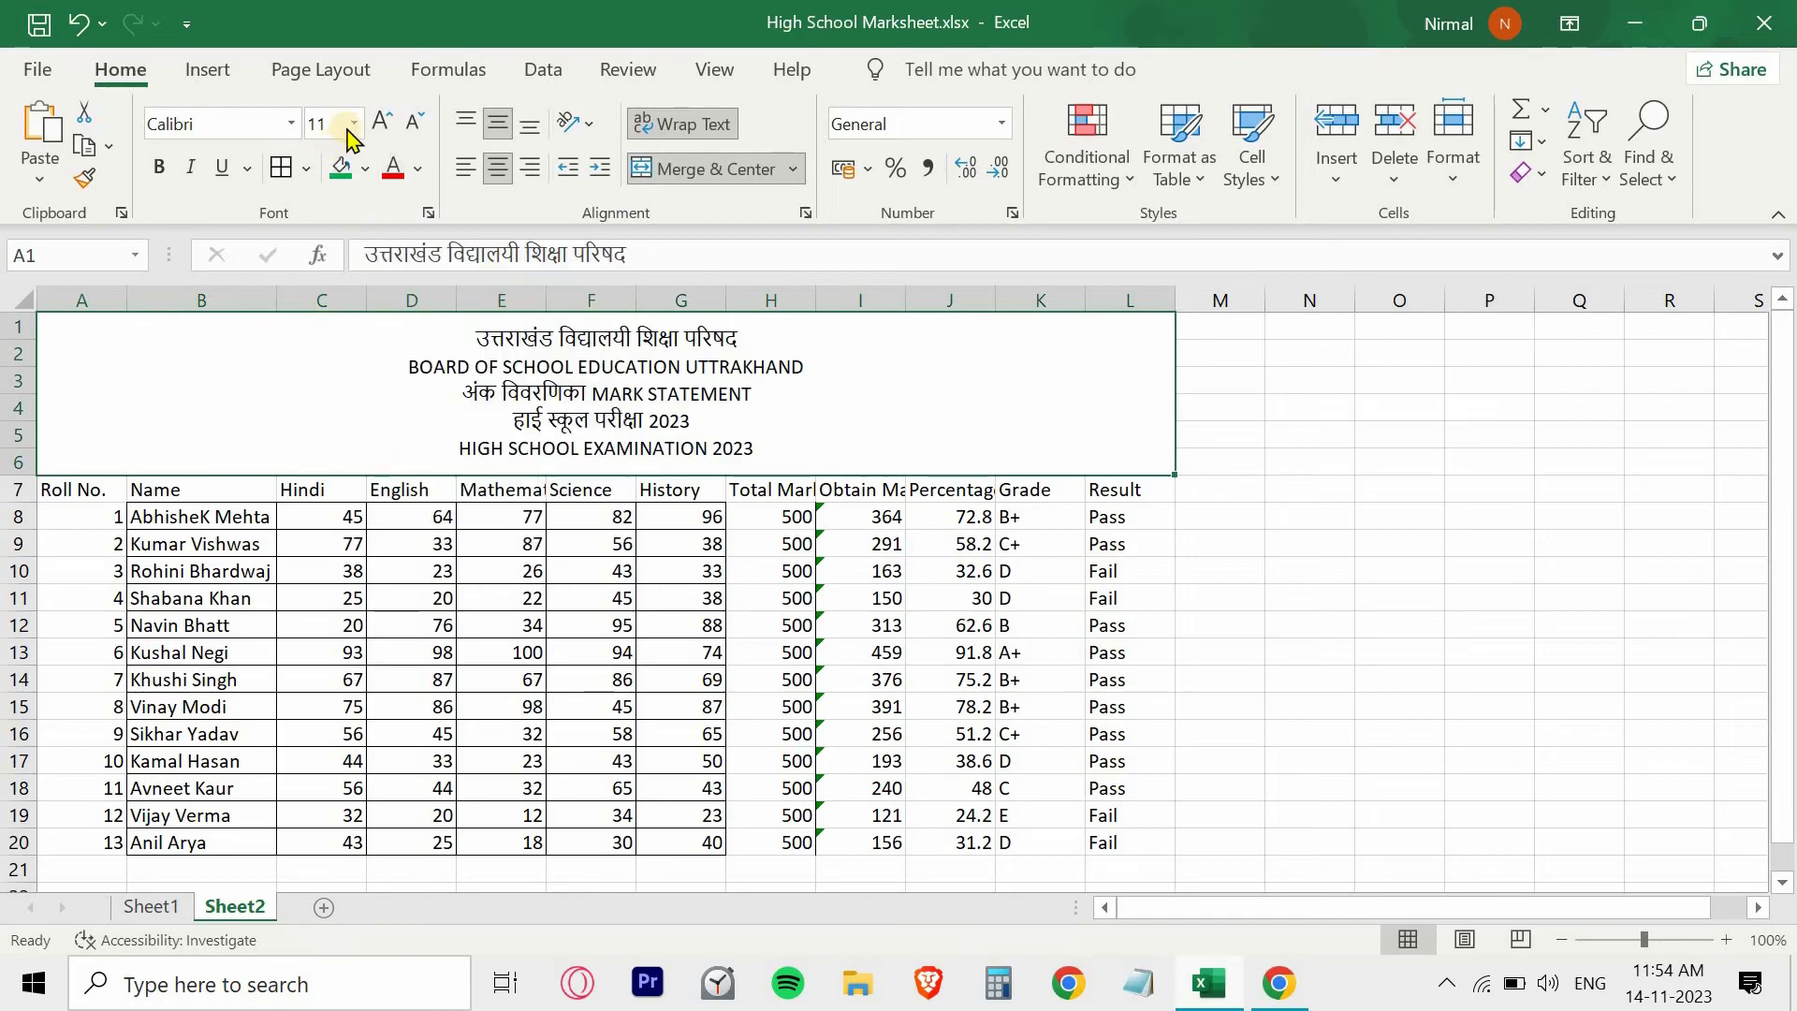
left_click(354, 127)
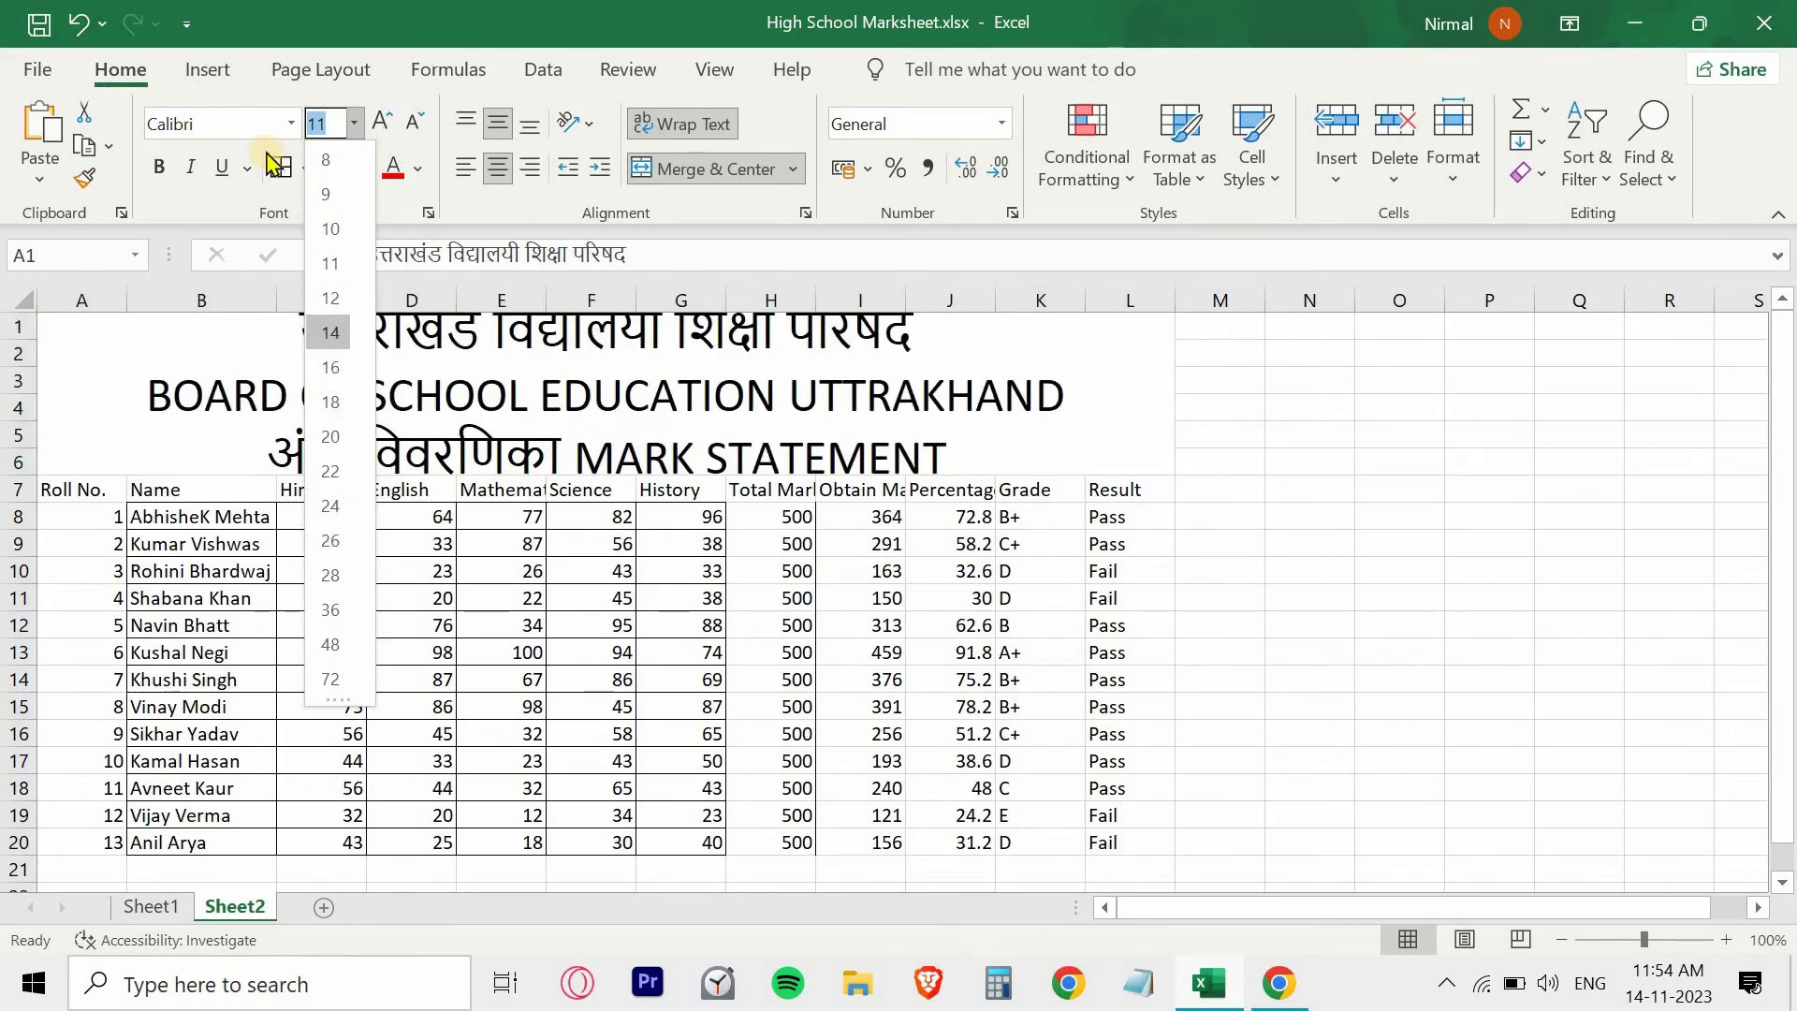
left_click(285, 127)
left_click(285, 128)
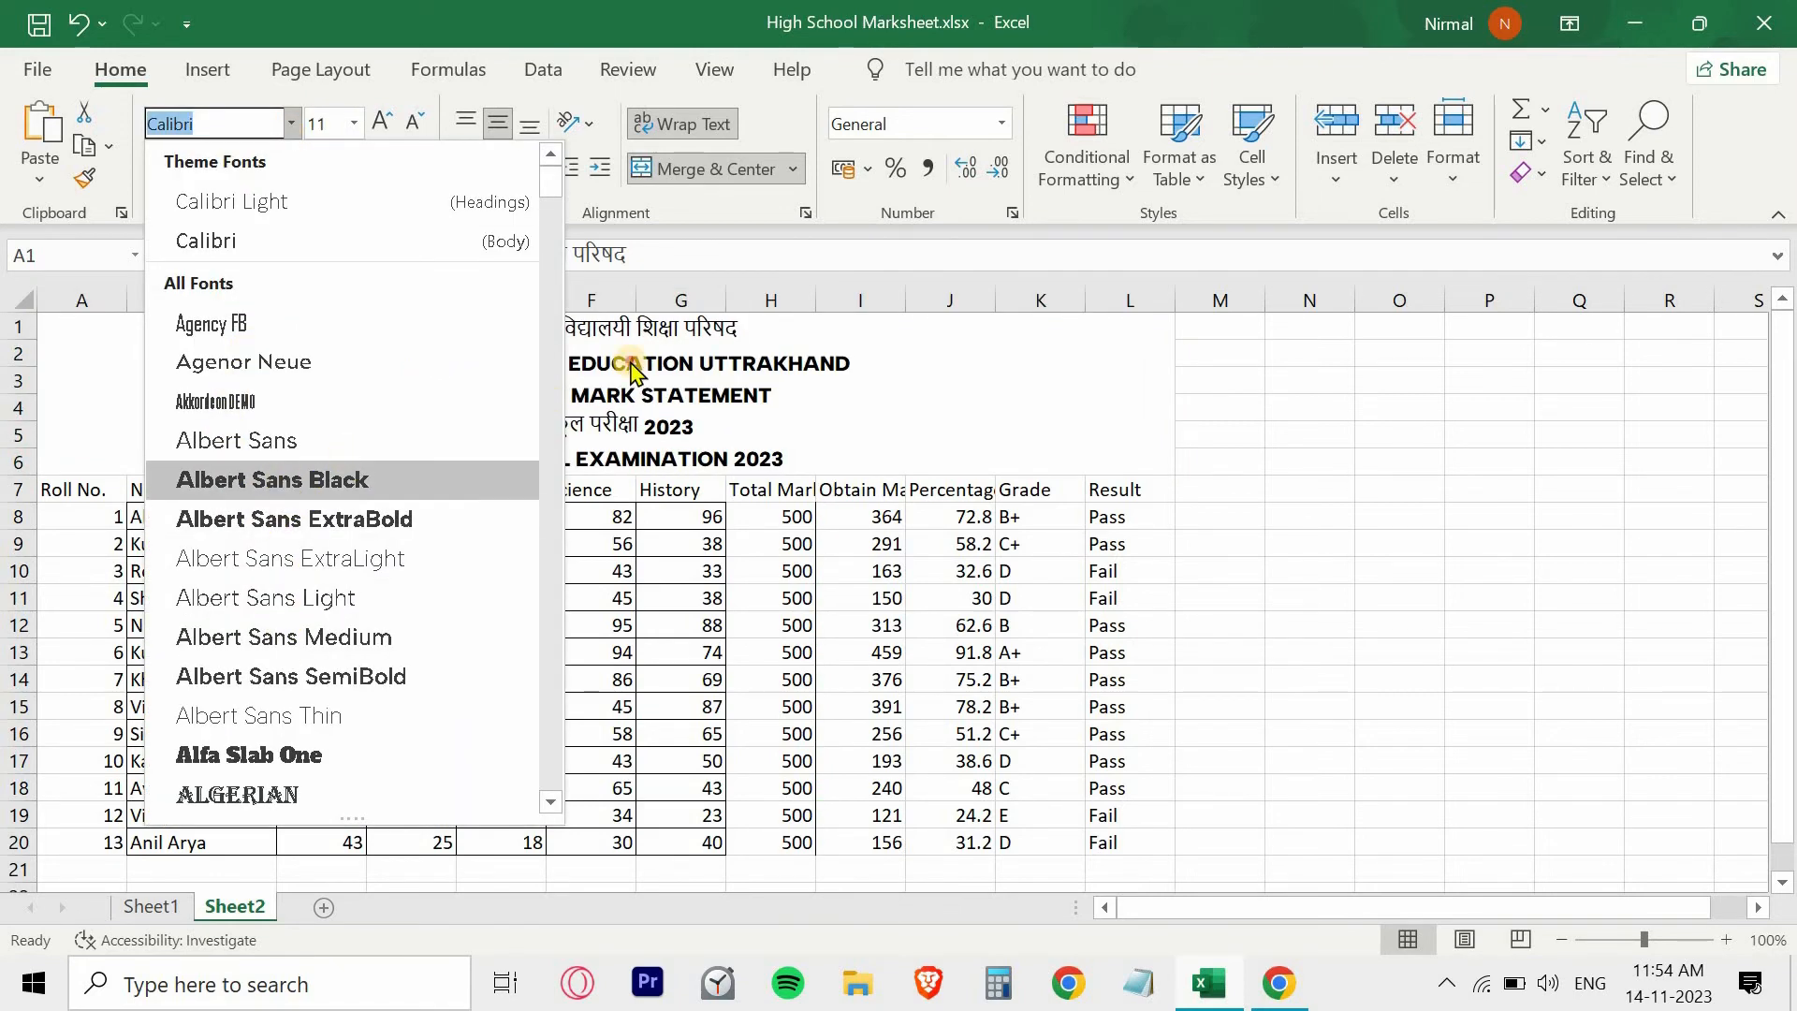
key("Escape")
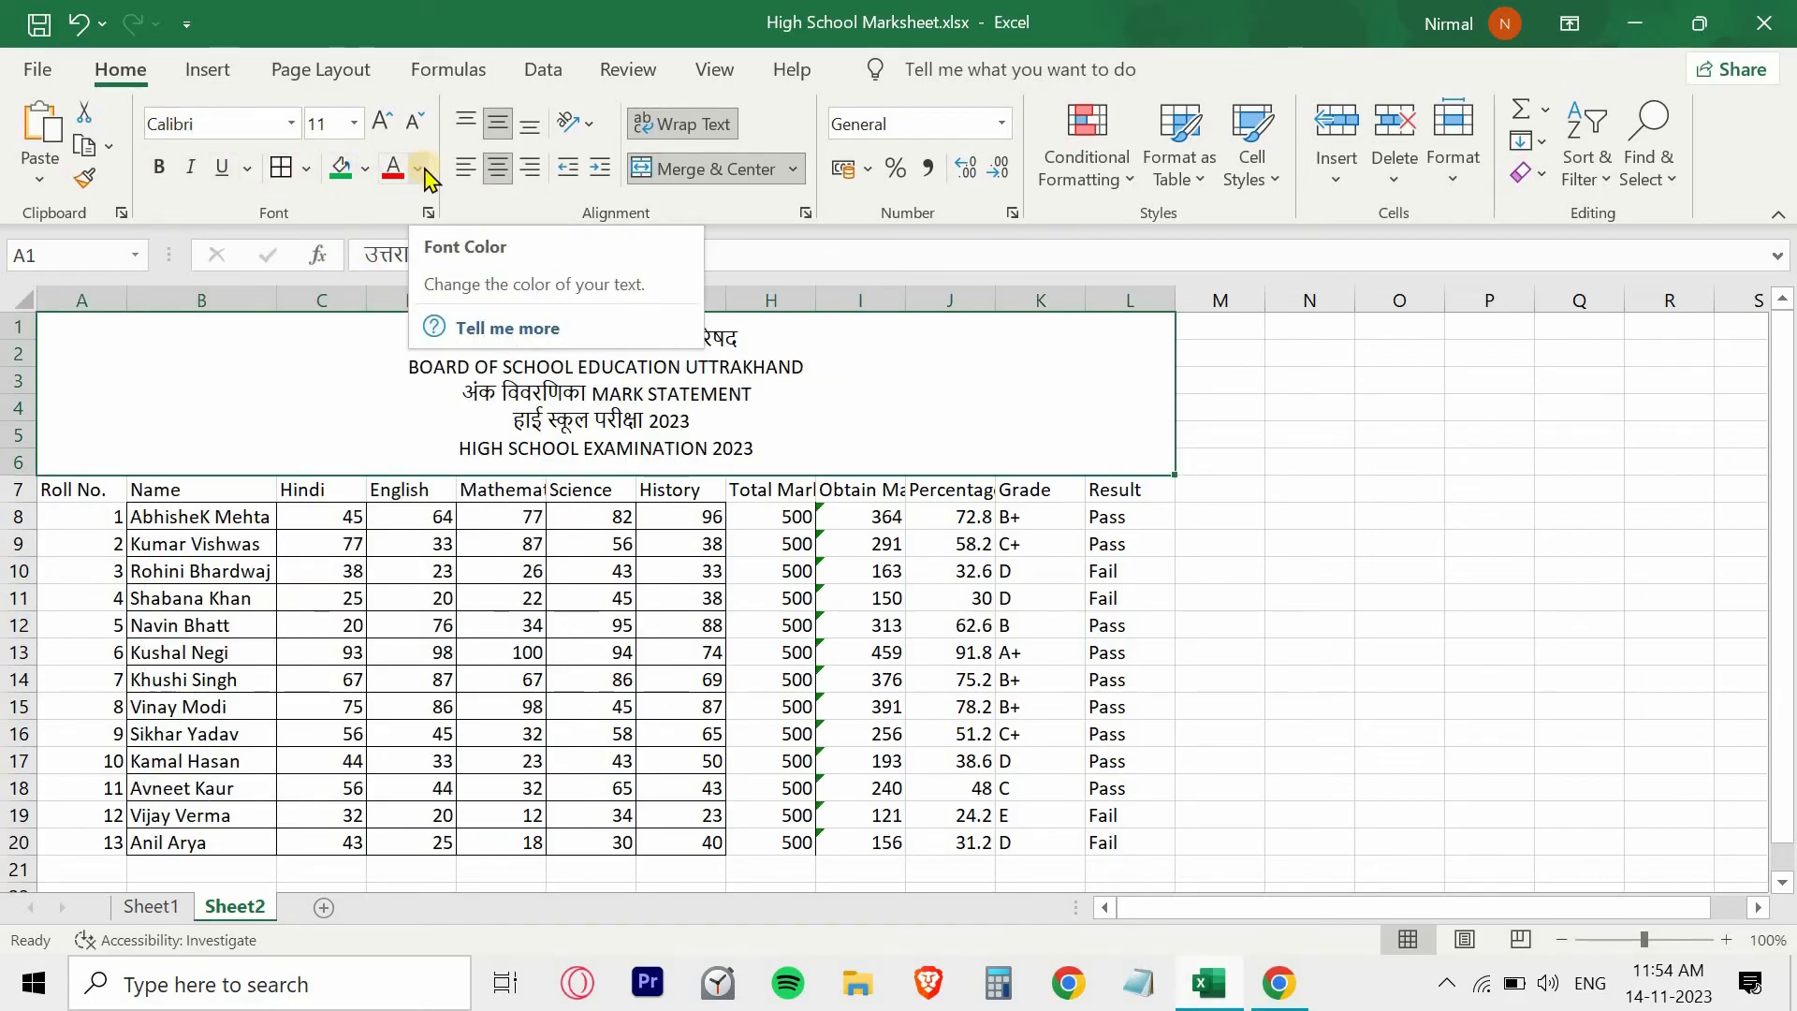
- Apply outside borders to the merged heading block
left_click(305, 176)
left_click(337, 505)
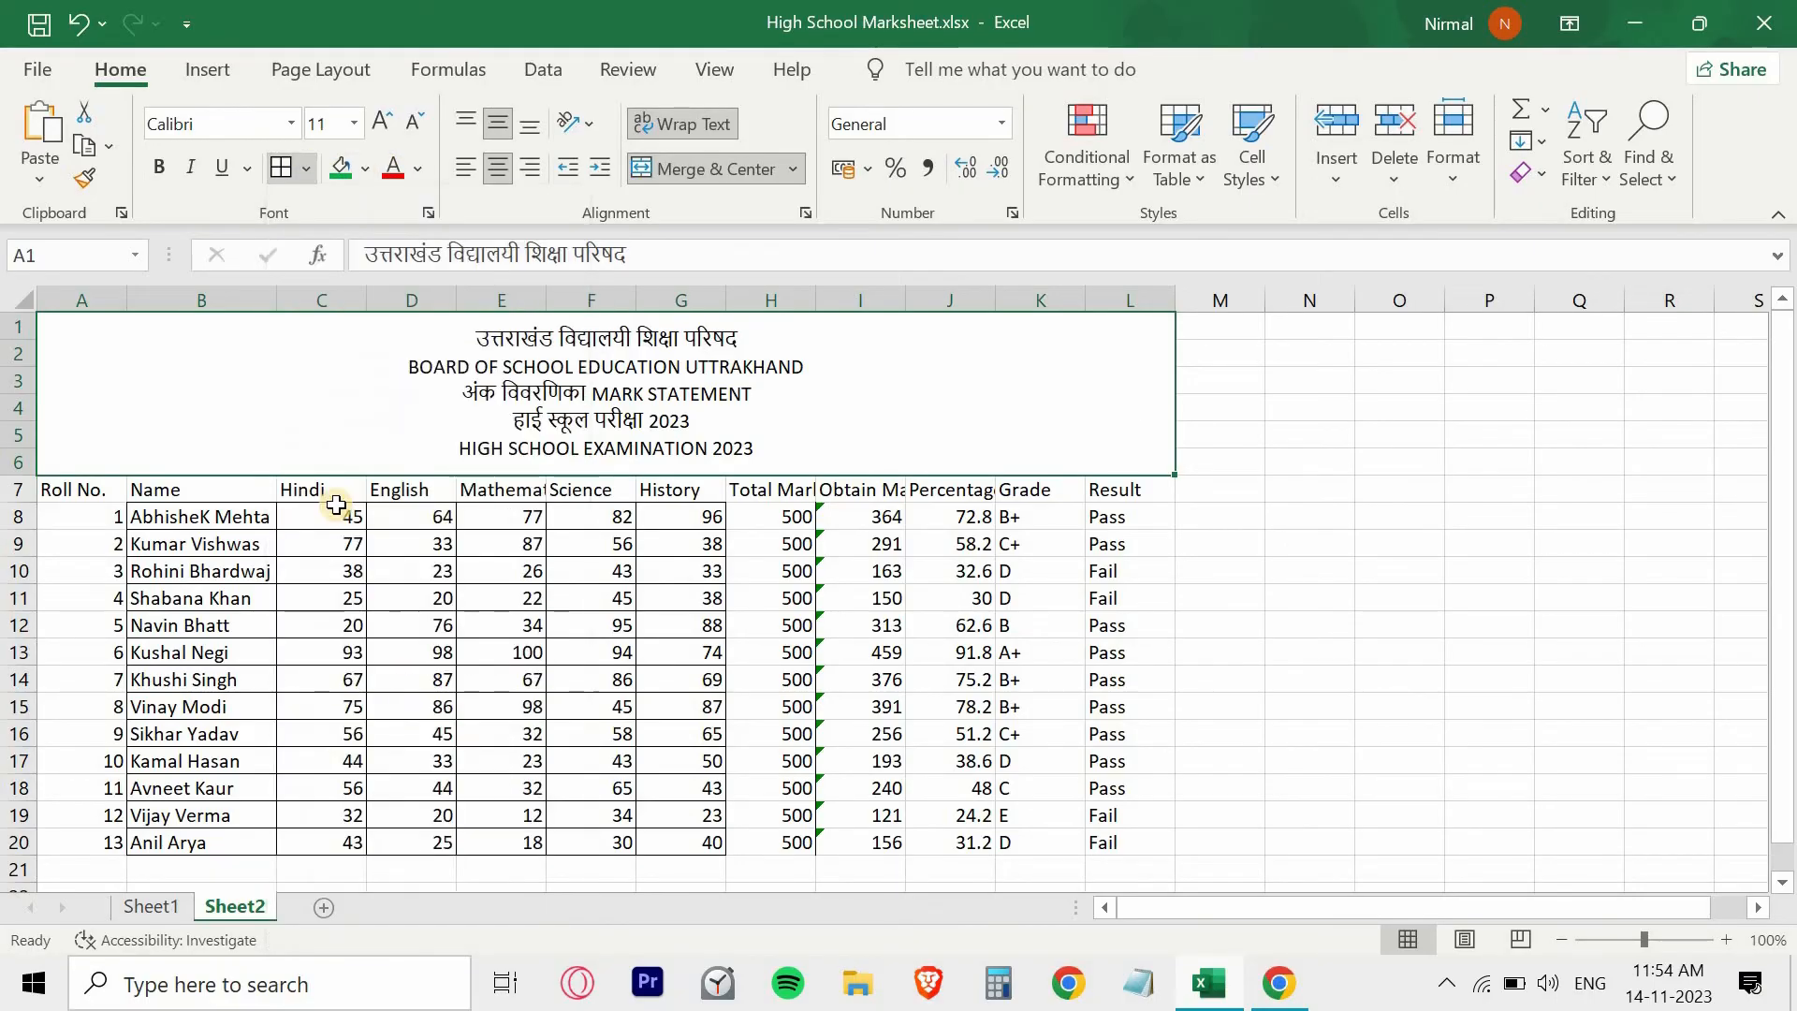
- Fill the merged heading block with standard yellow and make its text bold
left_click(367, 170)
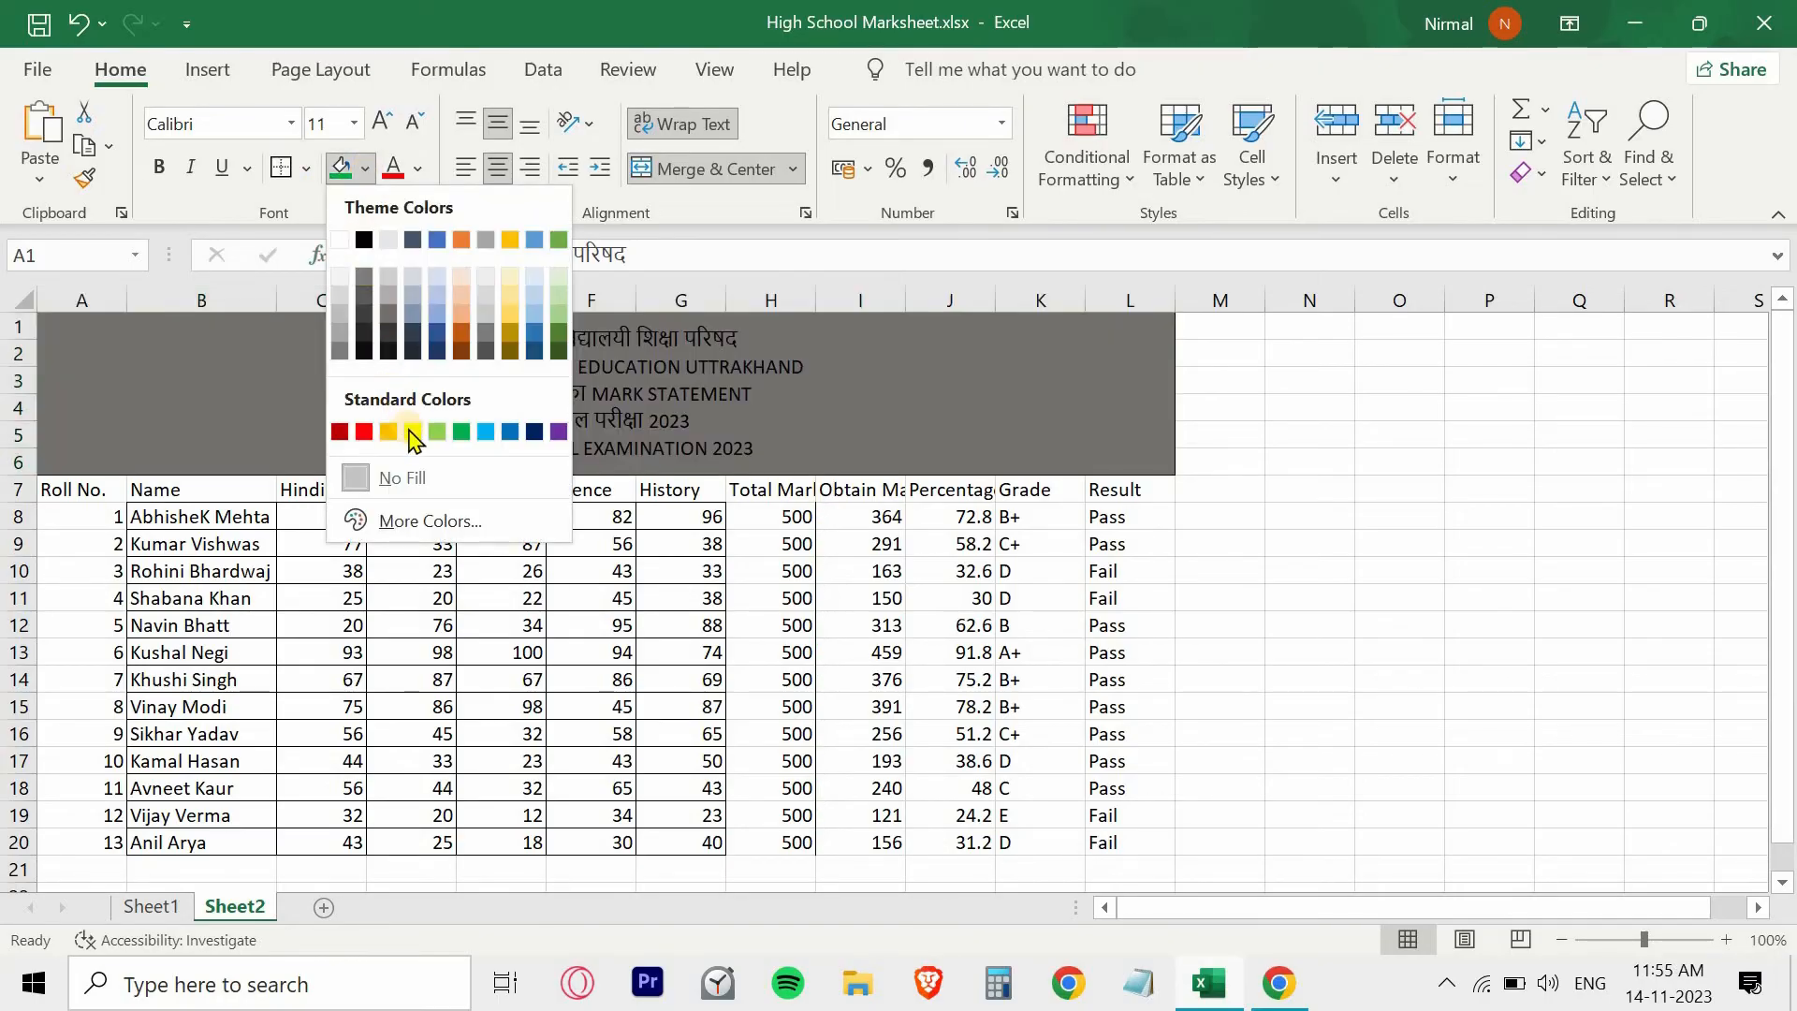
left_click(409, 429)
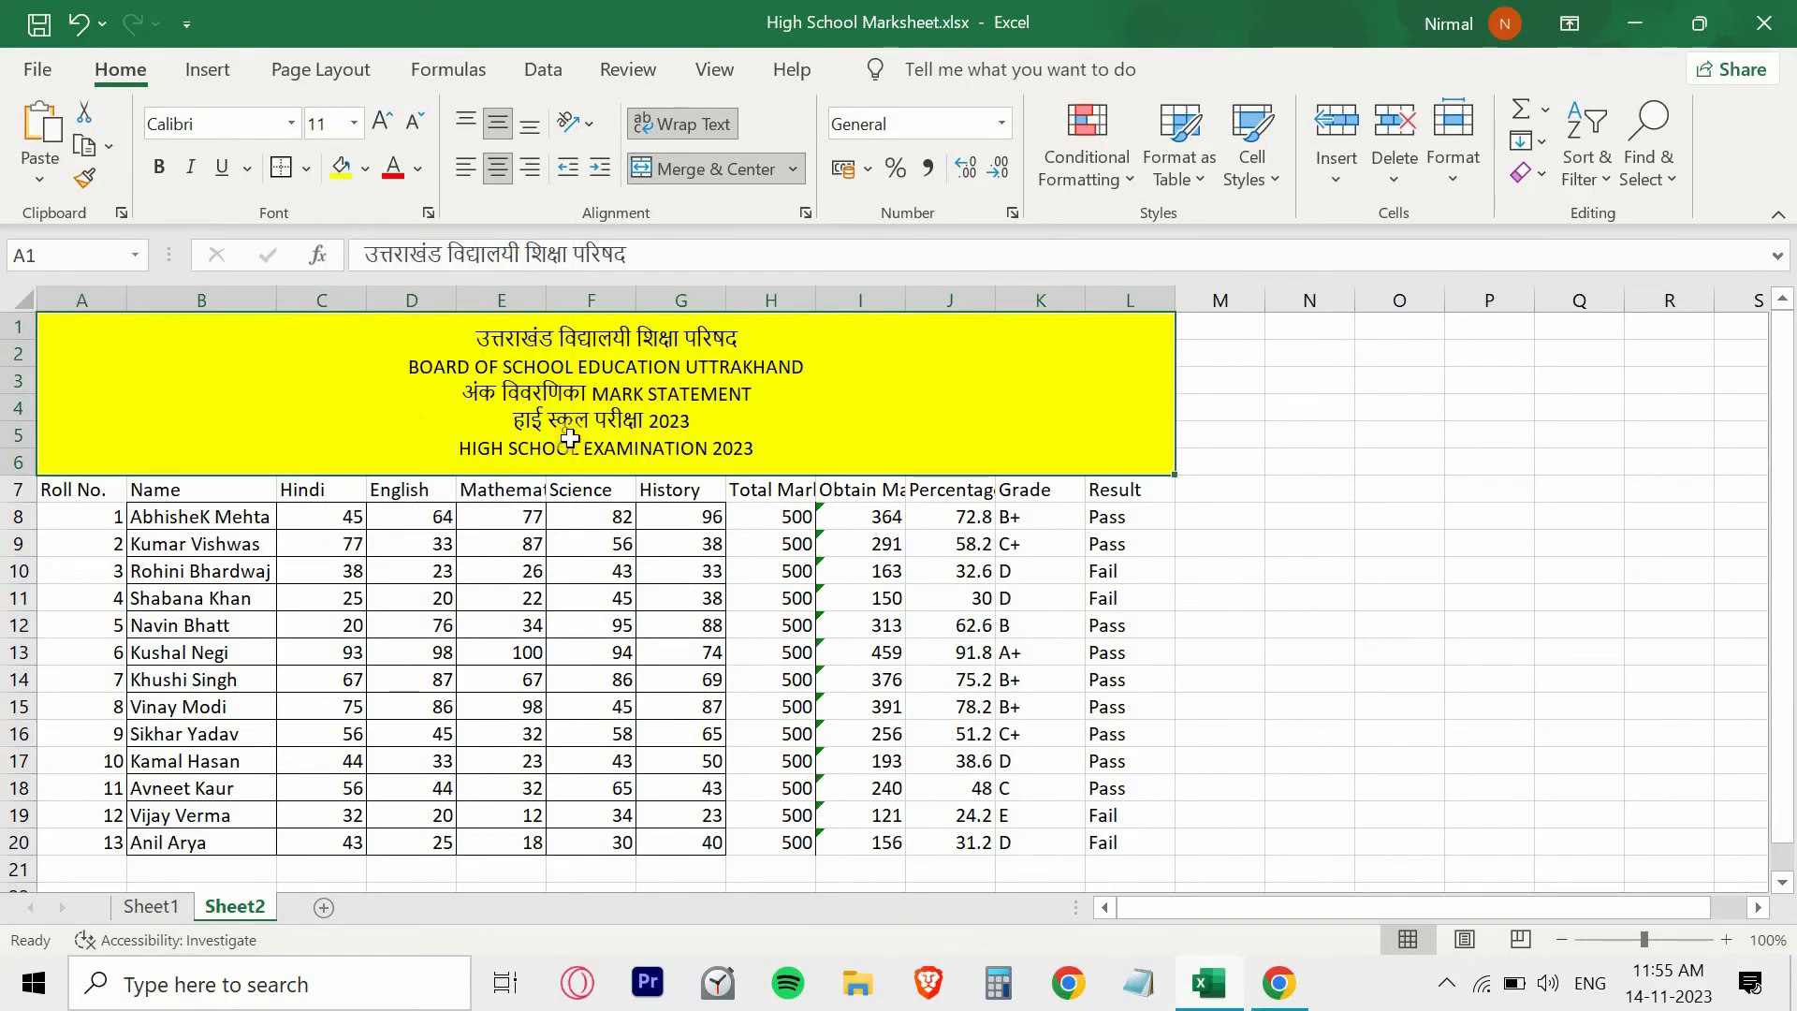
left_click(170, 176)
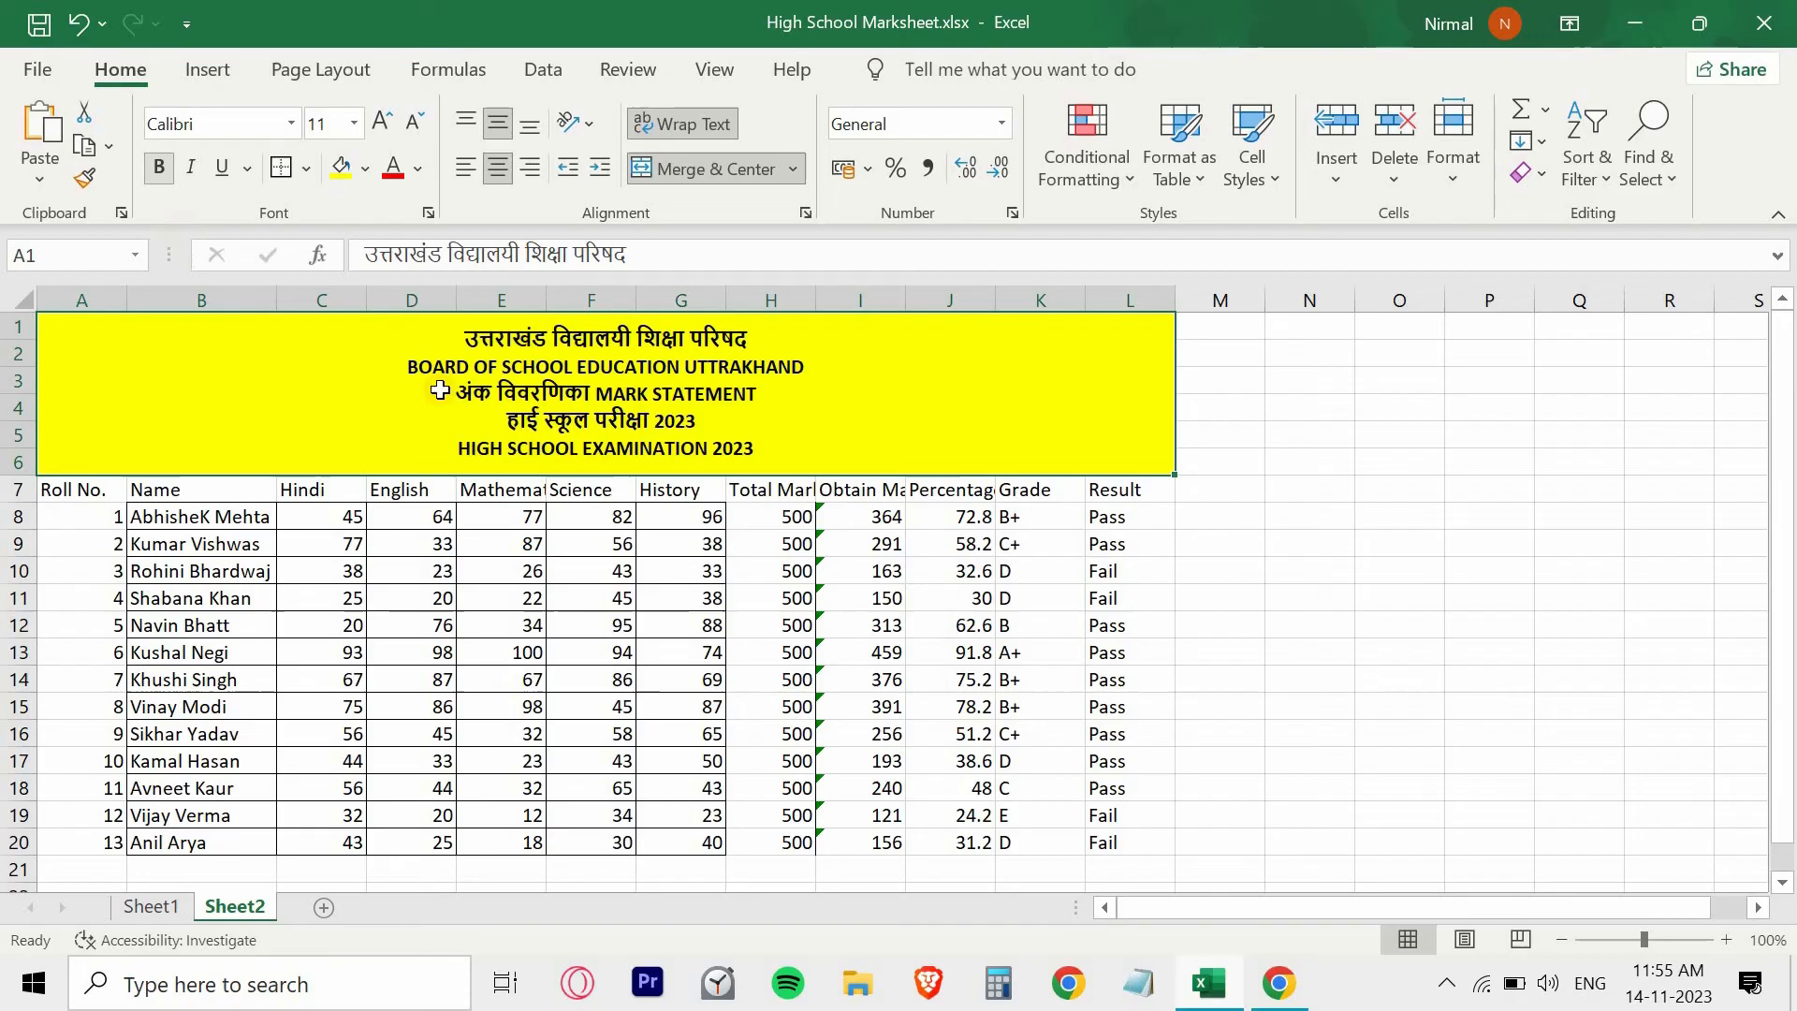
left_click(346, 513)
- Apply all borders to the marksheet table in A7:L20, including the header row
left_click_drag(84, 490, 1138, 844)
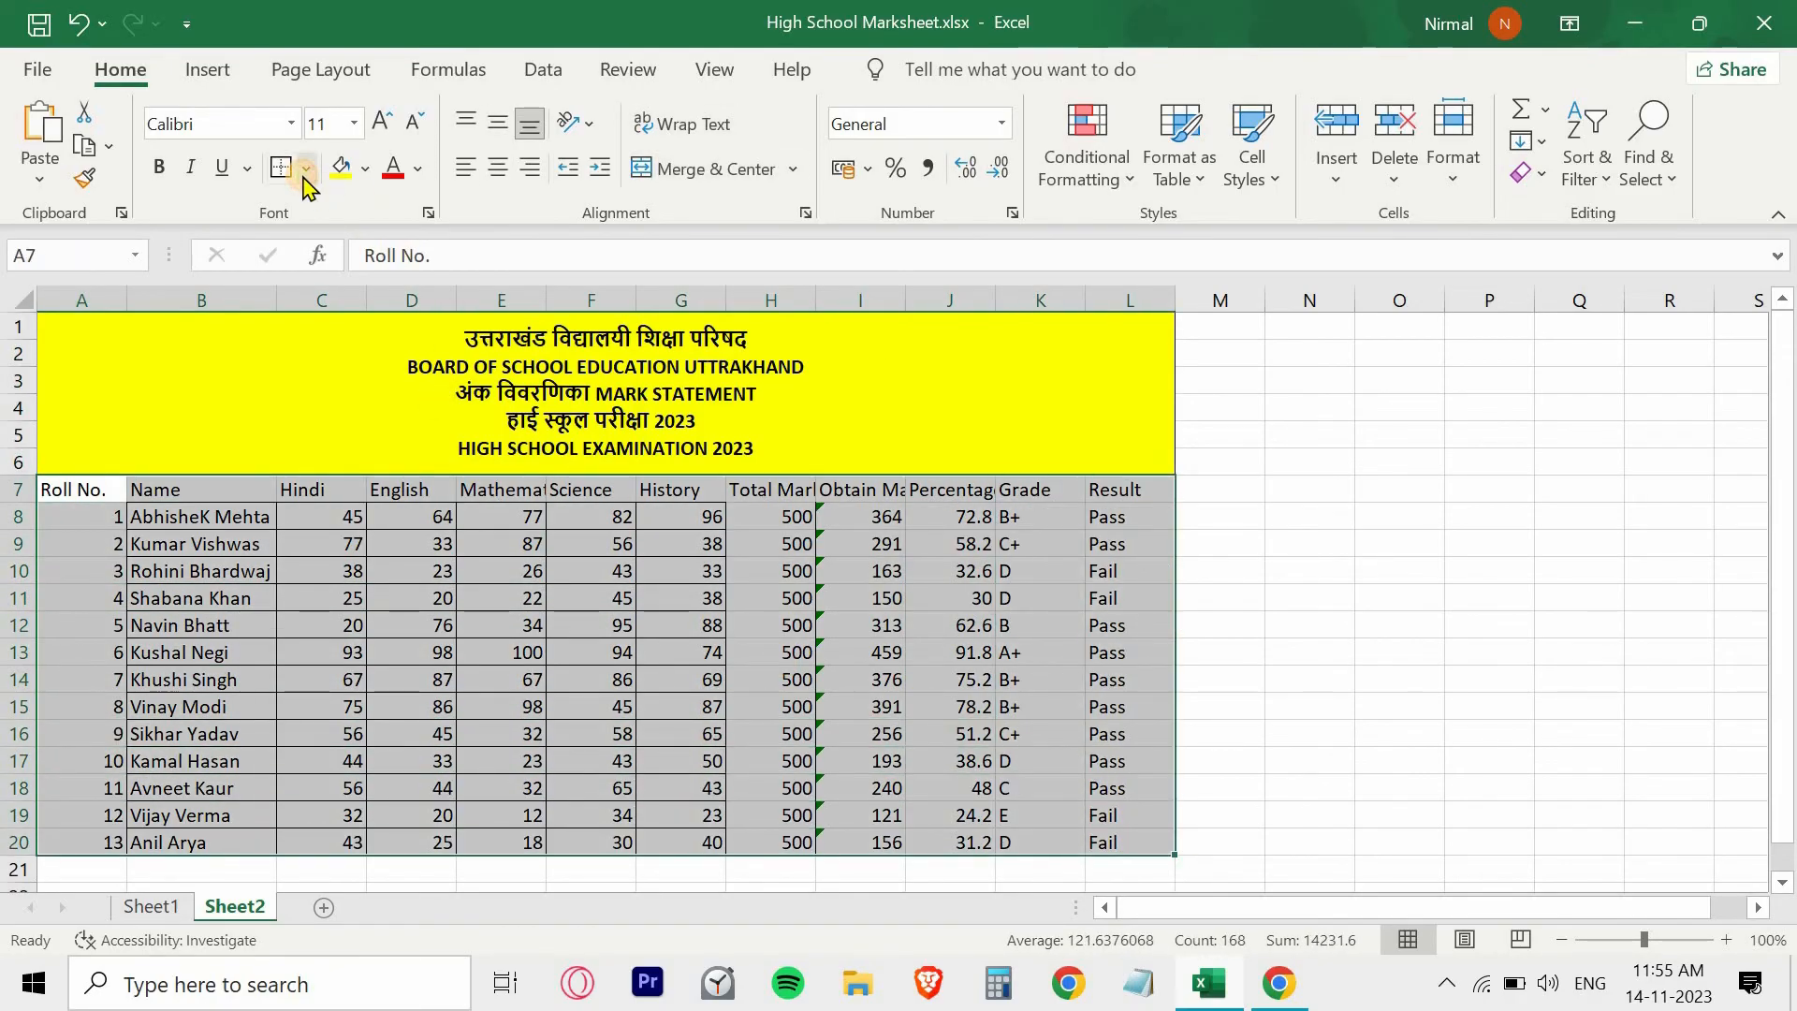
left_click(307, 169)
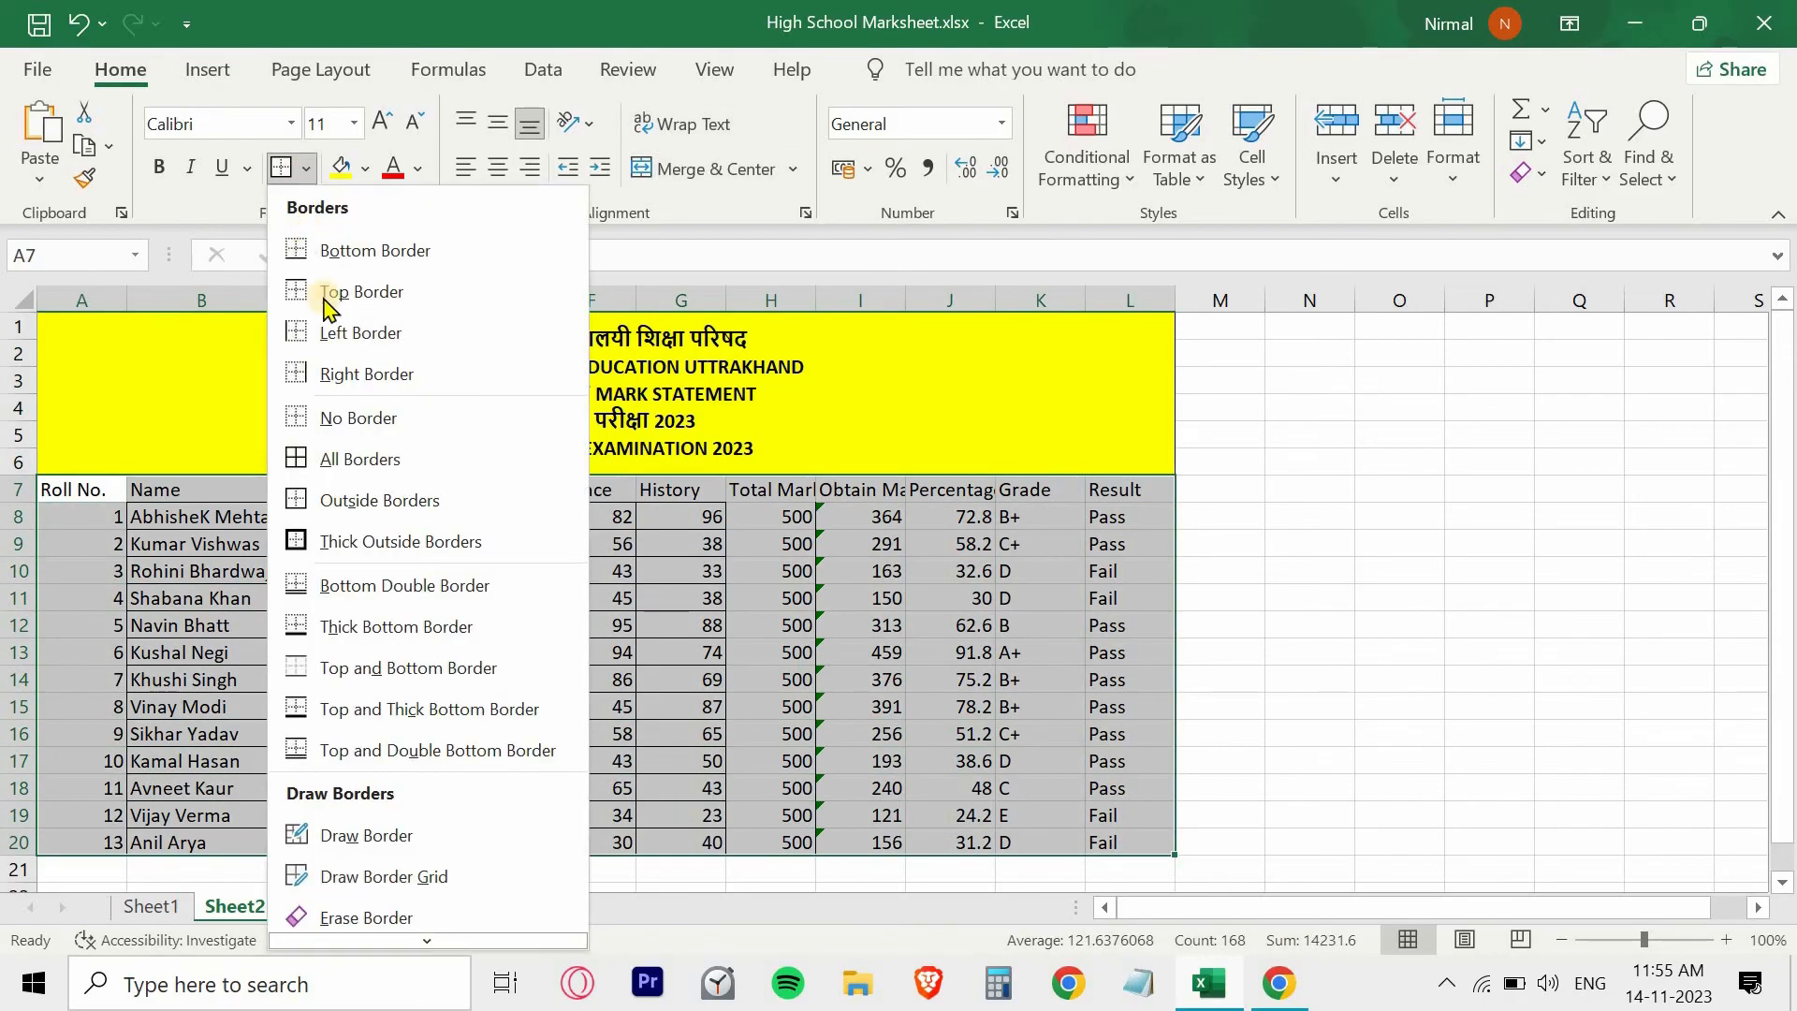
left_click(376, 457)
left_click(417, 548)
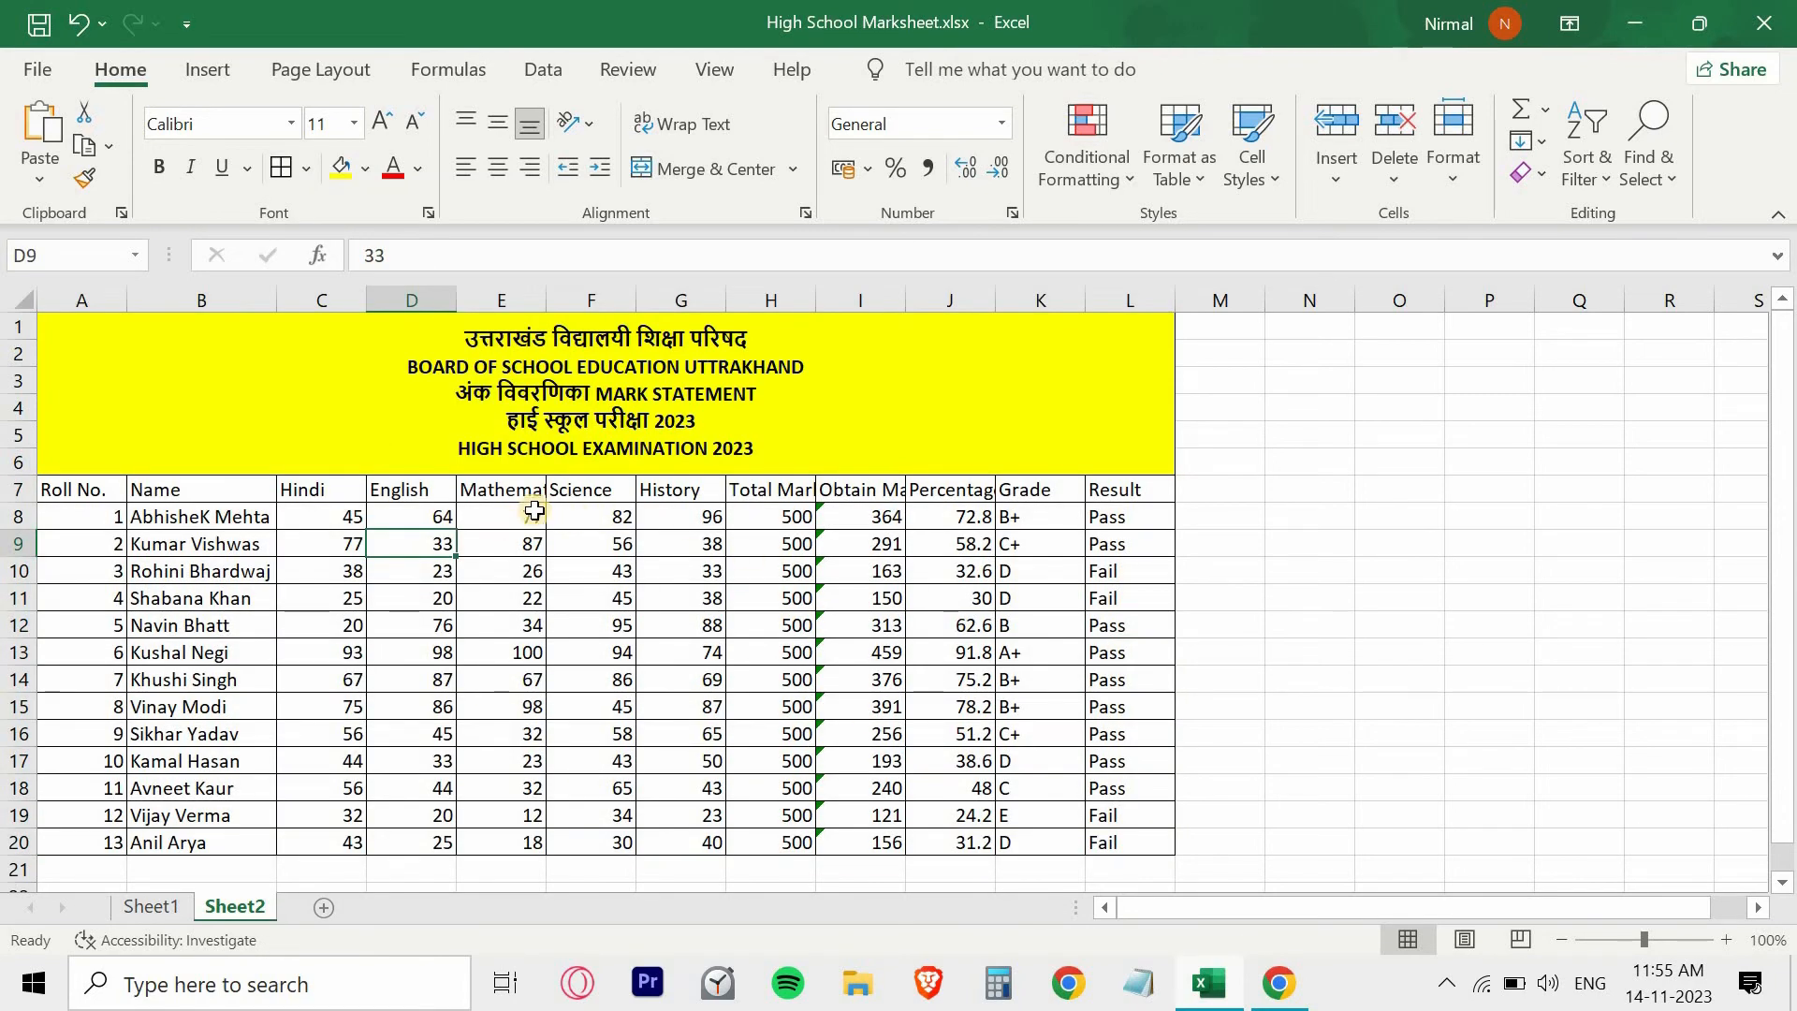
- Fill the header row A7:L7 with standard green and make its text bold
left_click_drag(66, 489, 1151, 490)
left_click(365, 170)
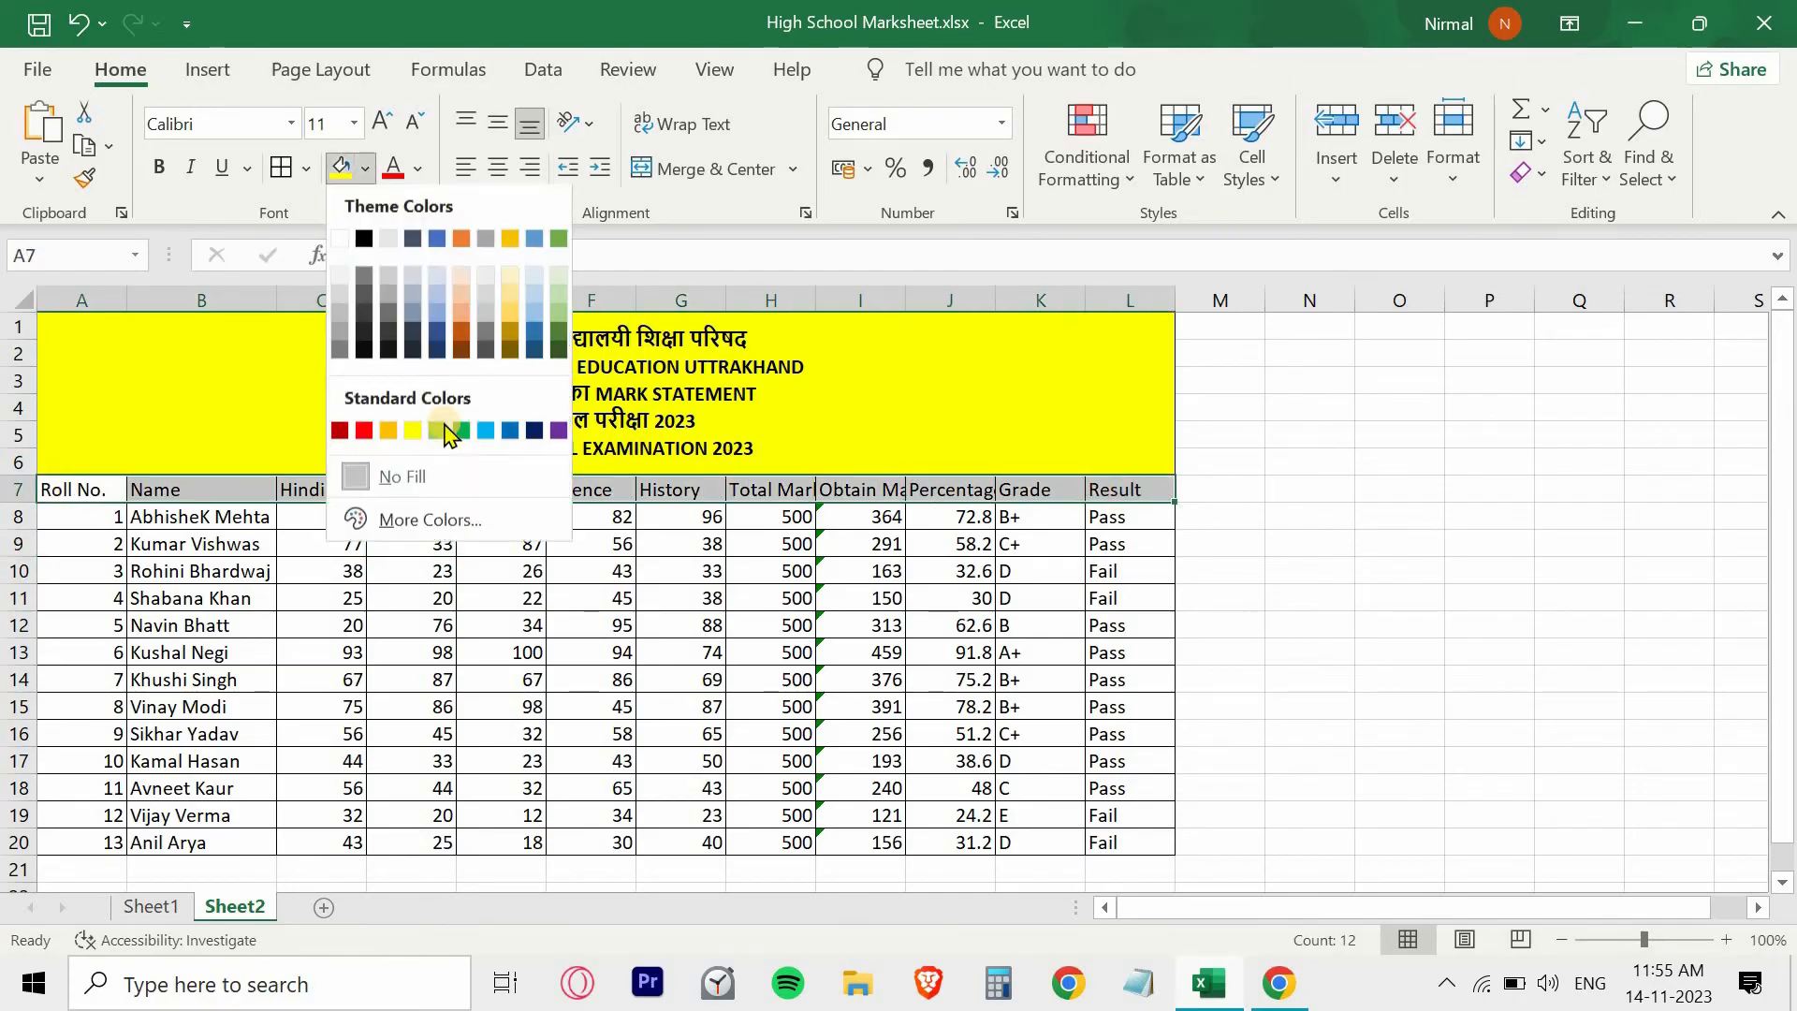
left_click(456, 430)
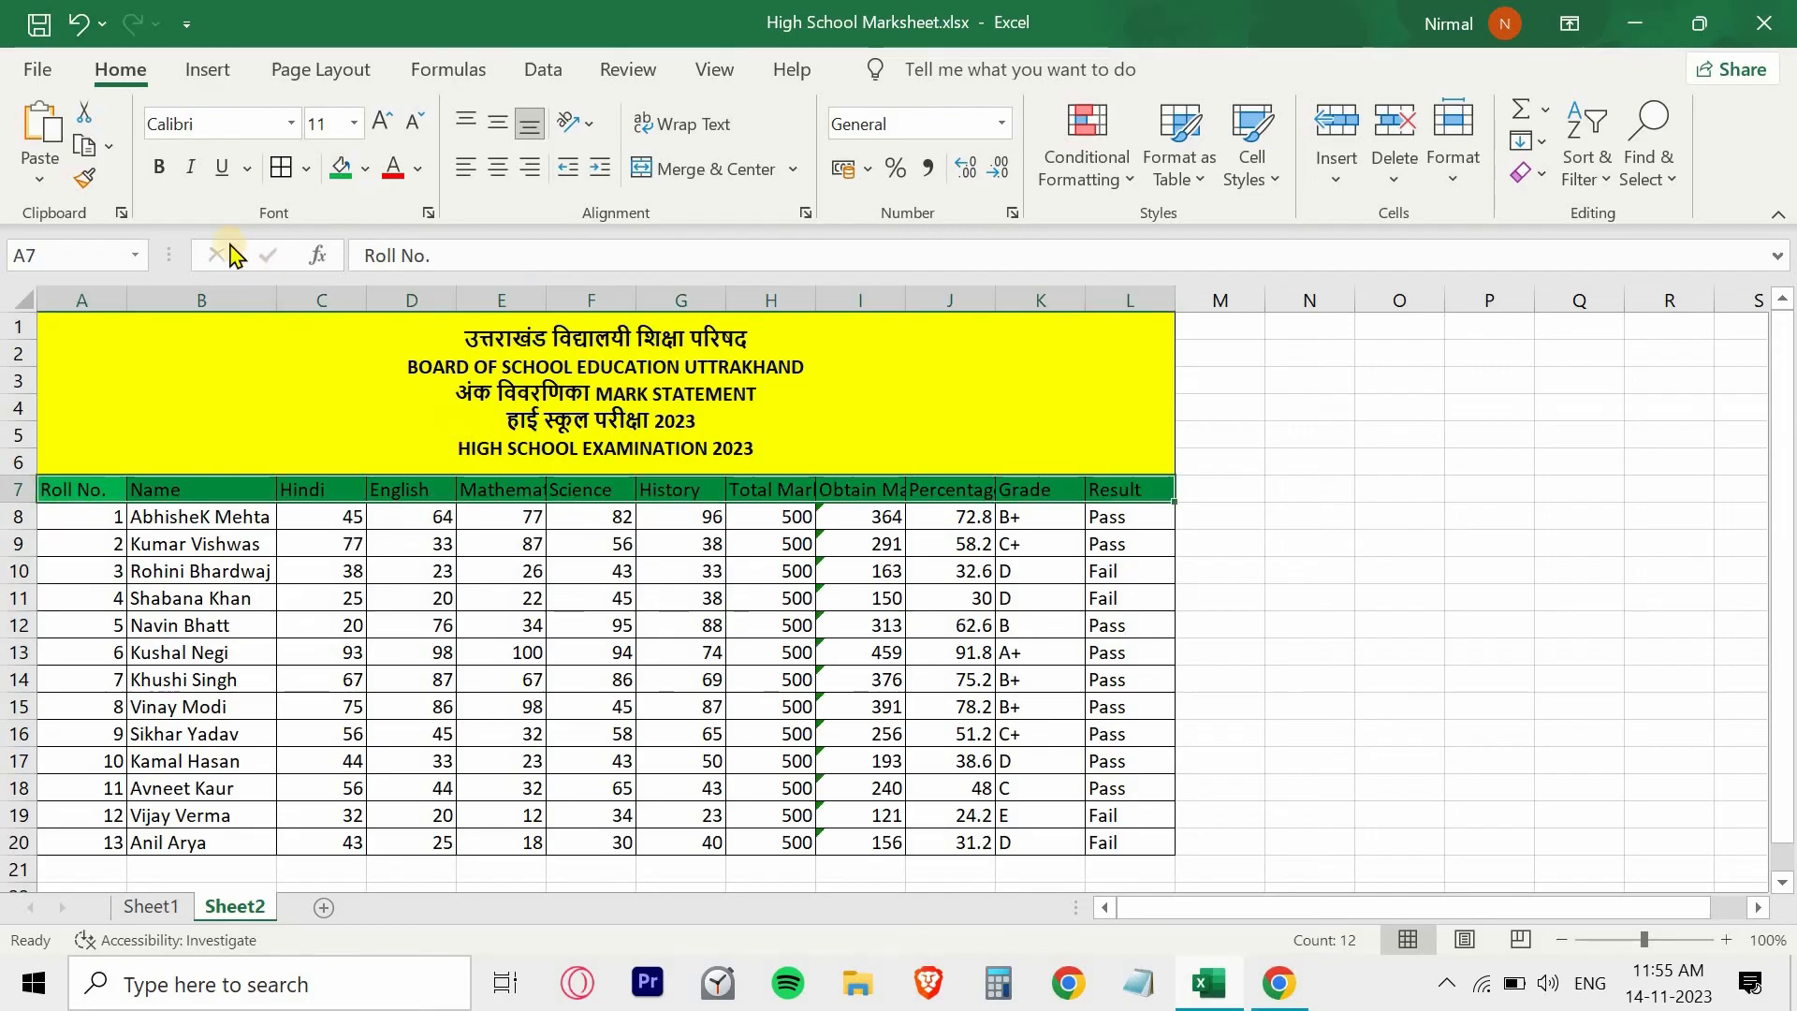
left_click(161, 171)
left_click(136, 489)
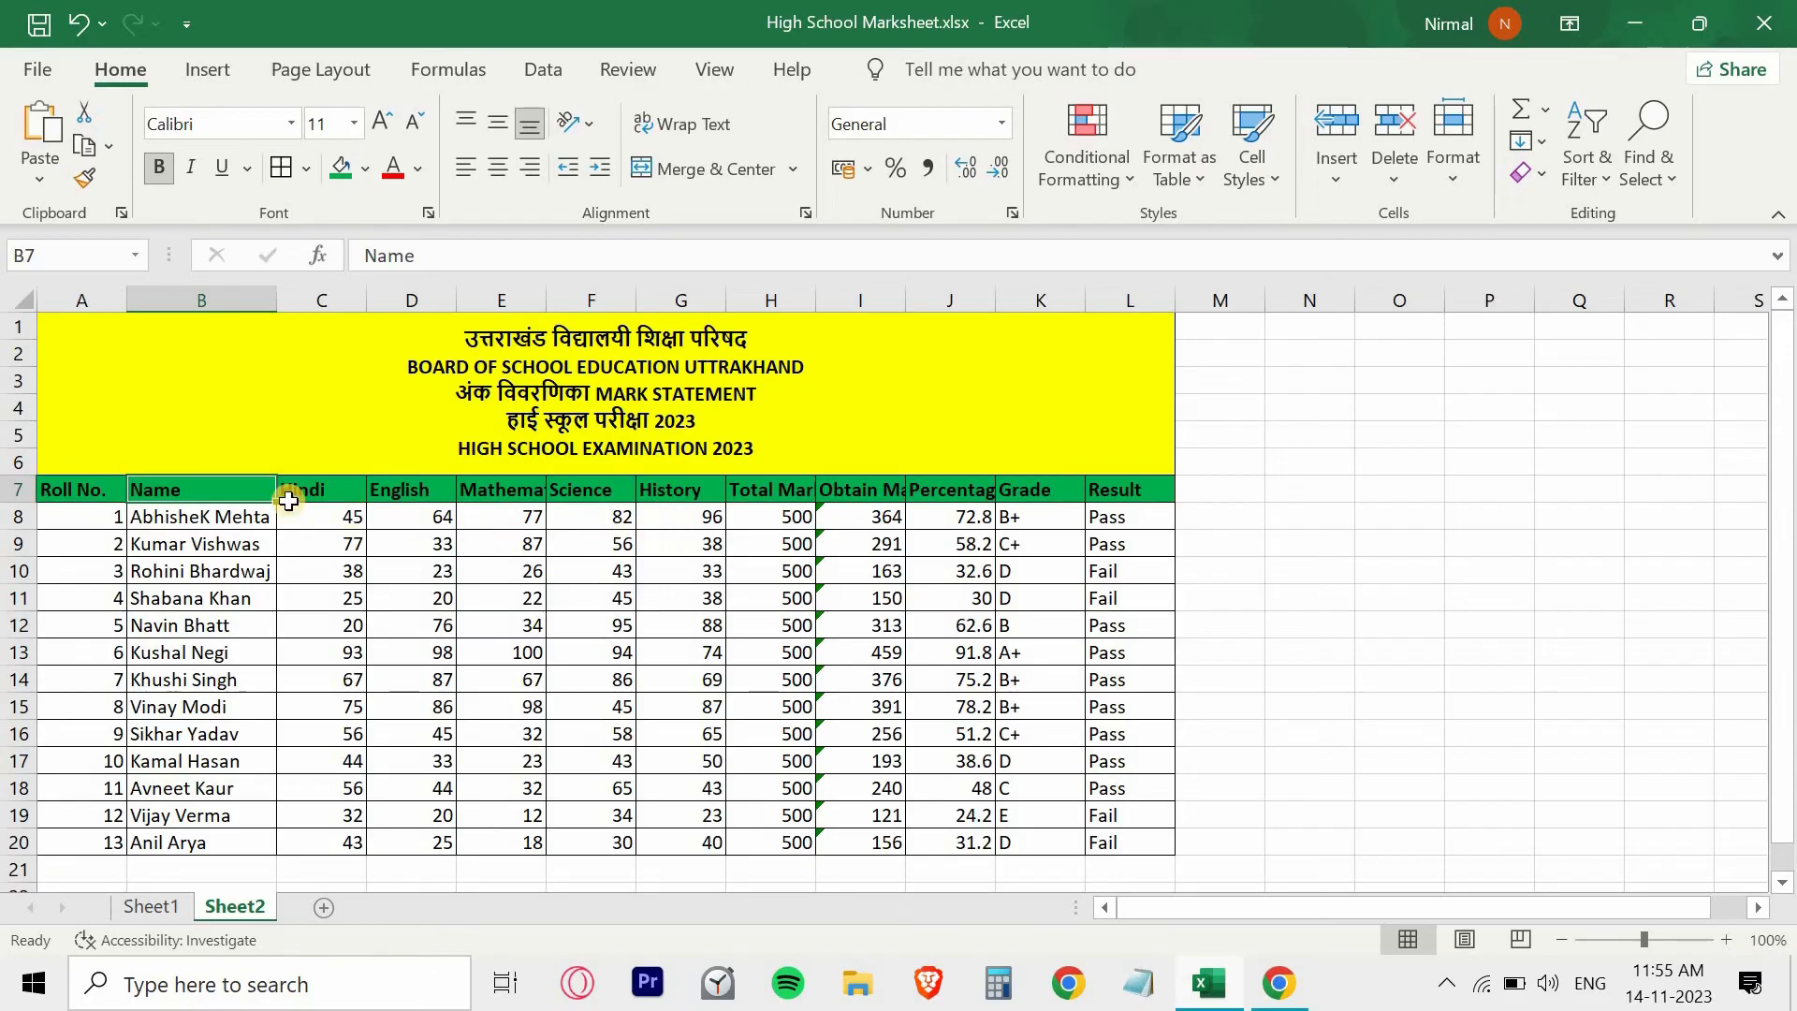
- AutoFit the Mathematics, Total Marks, Obtain Marks and Percentage columns so their headers fit
double_click(545, 299)
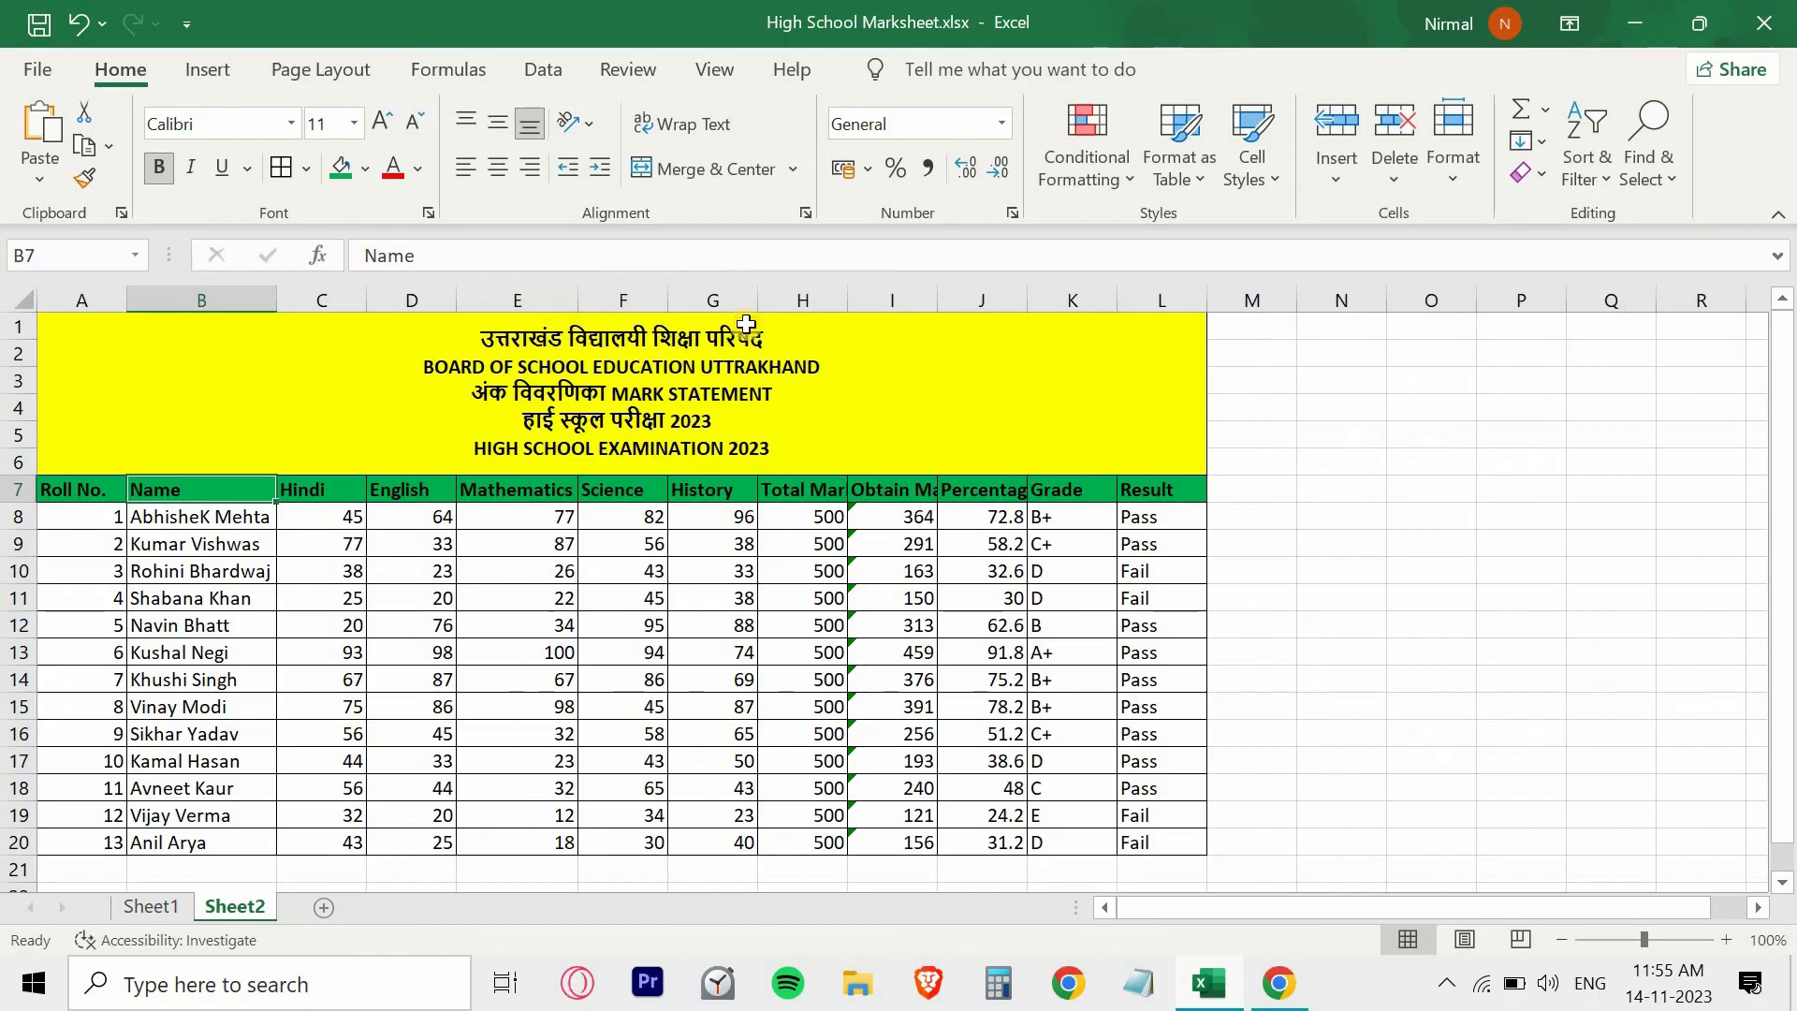
double_click(849, 302)
double_click(960, 301)
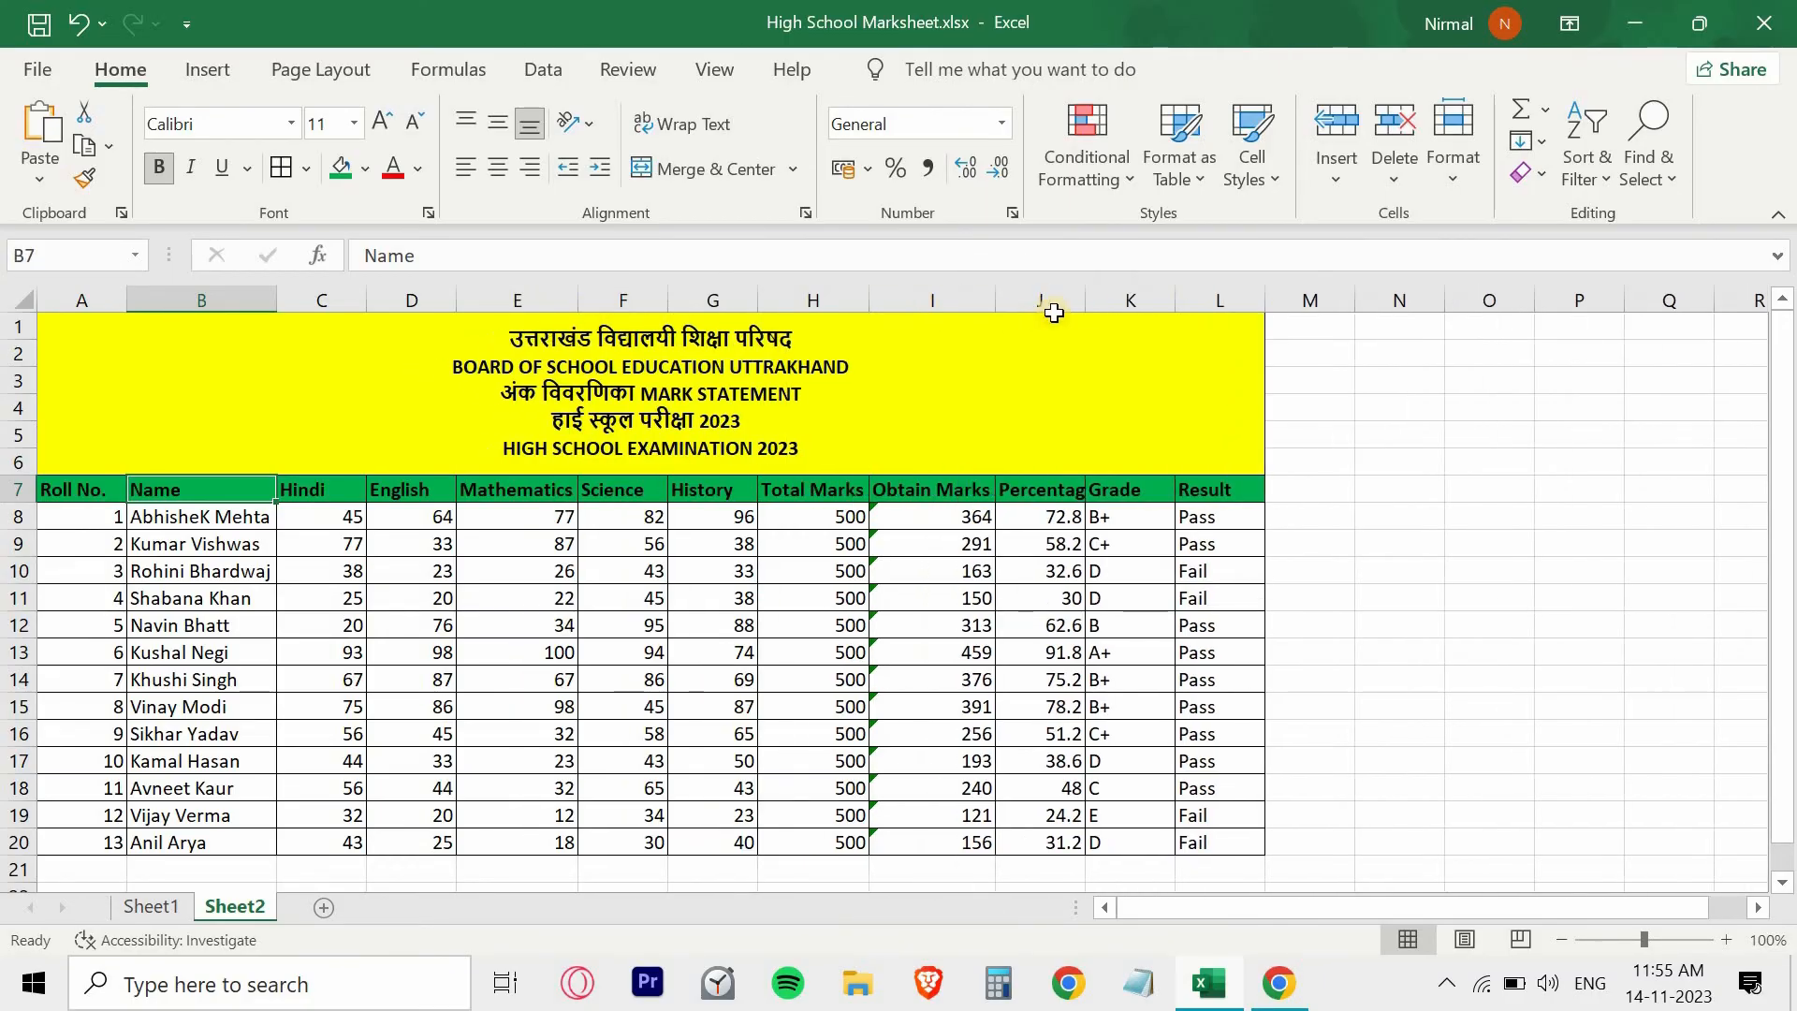
double_click(1088, 303)
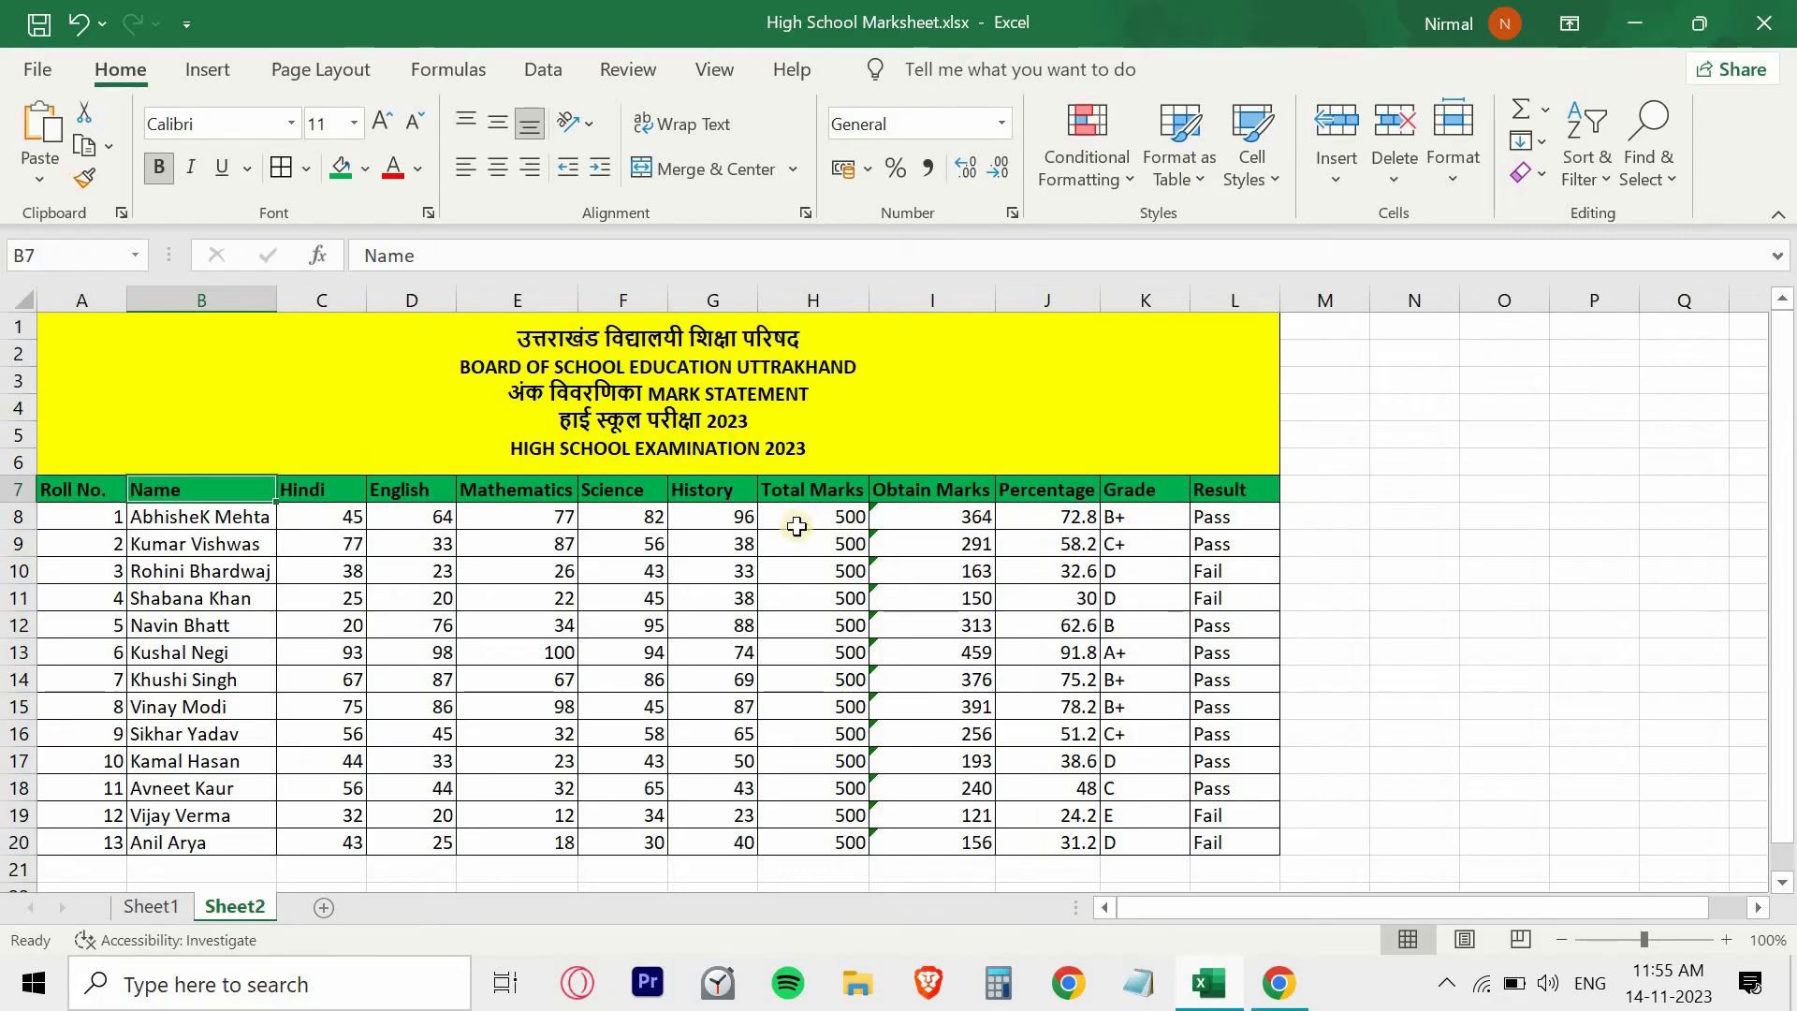
left_click(660, 540)
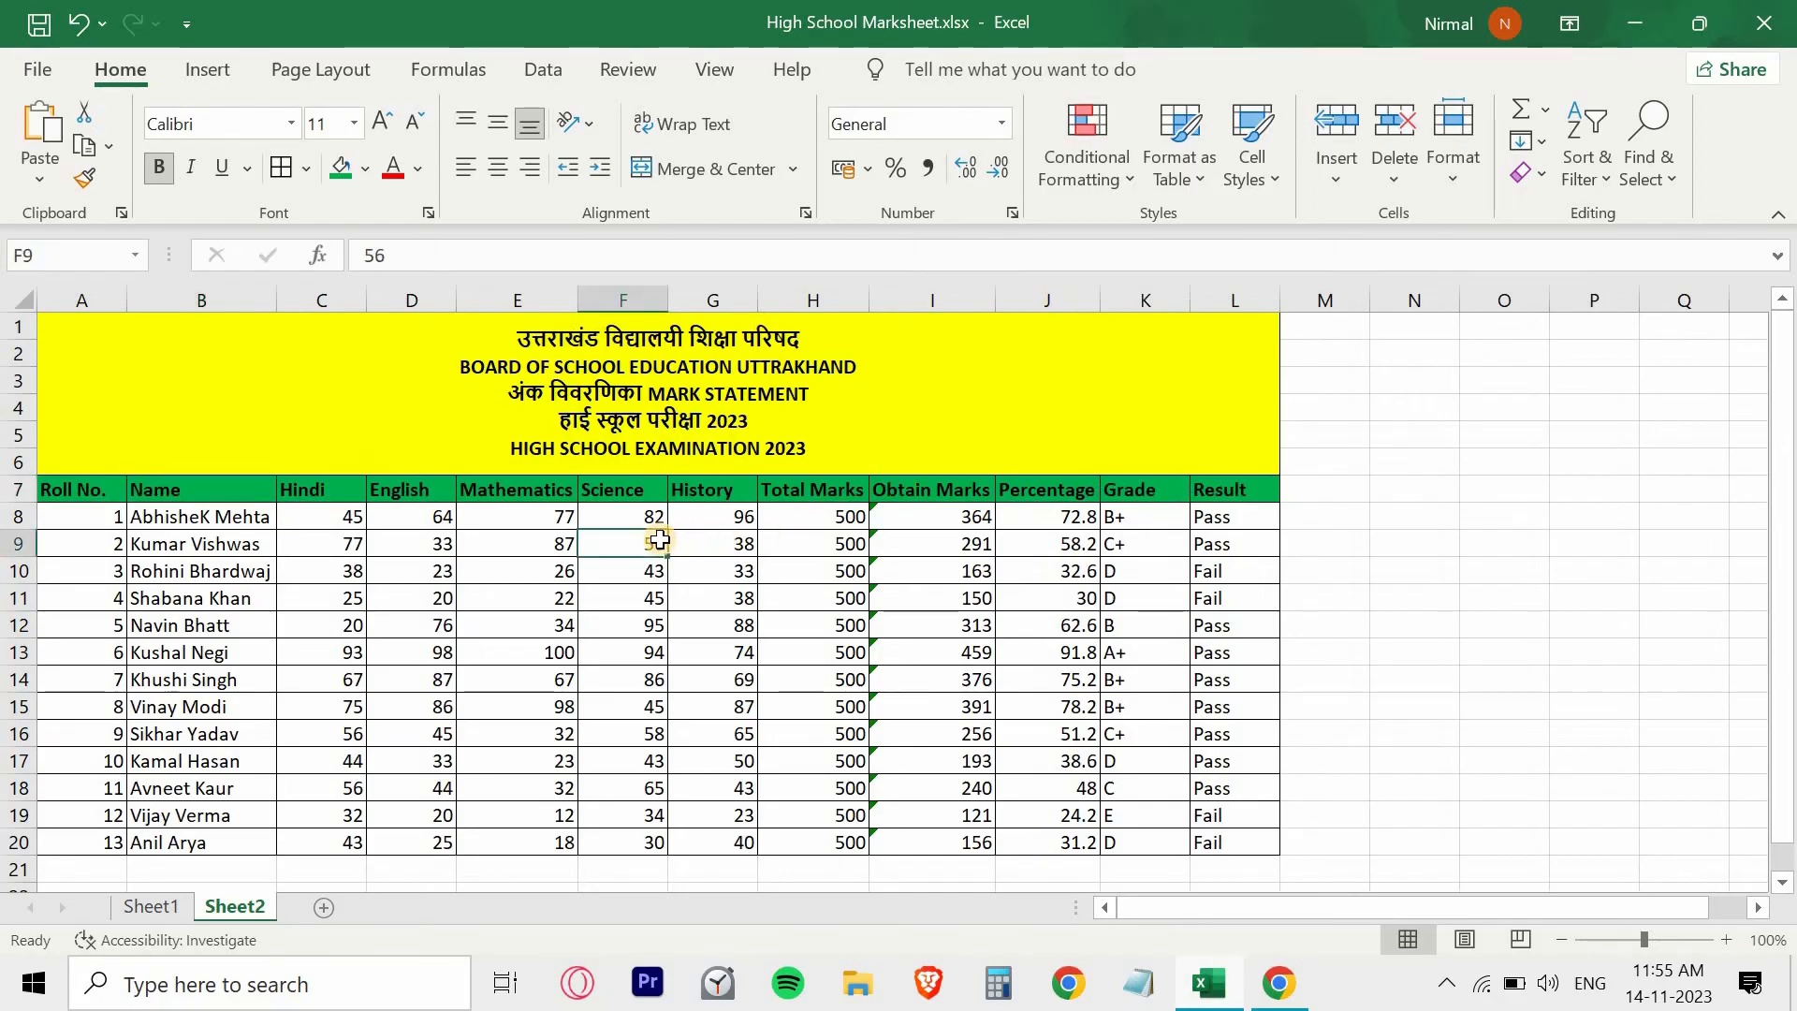
- Draw a Frame shape about 23.35 by 10.2 cm over A1:L20 and thin its border to a narrow edge around the marksheet
left_click(211, 75)
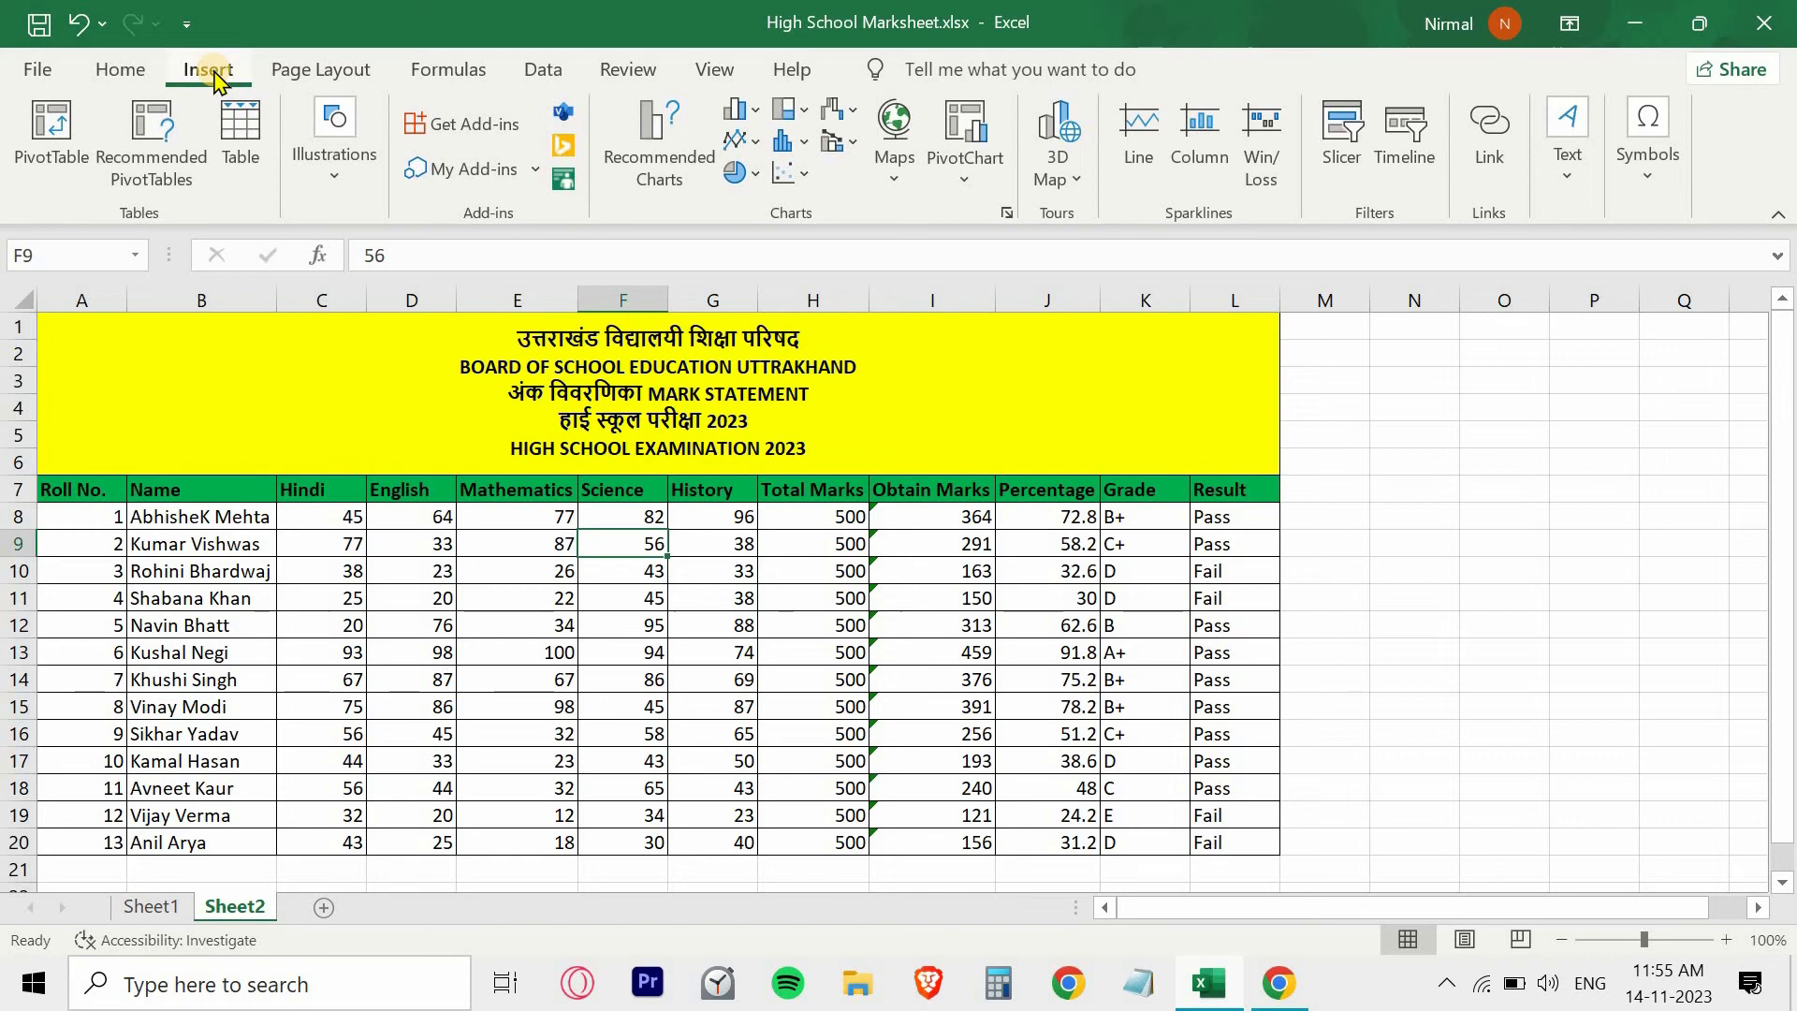
left_click(340, 176)
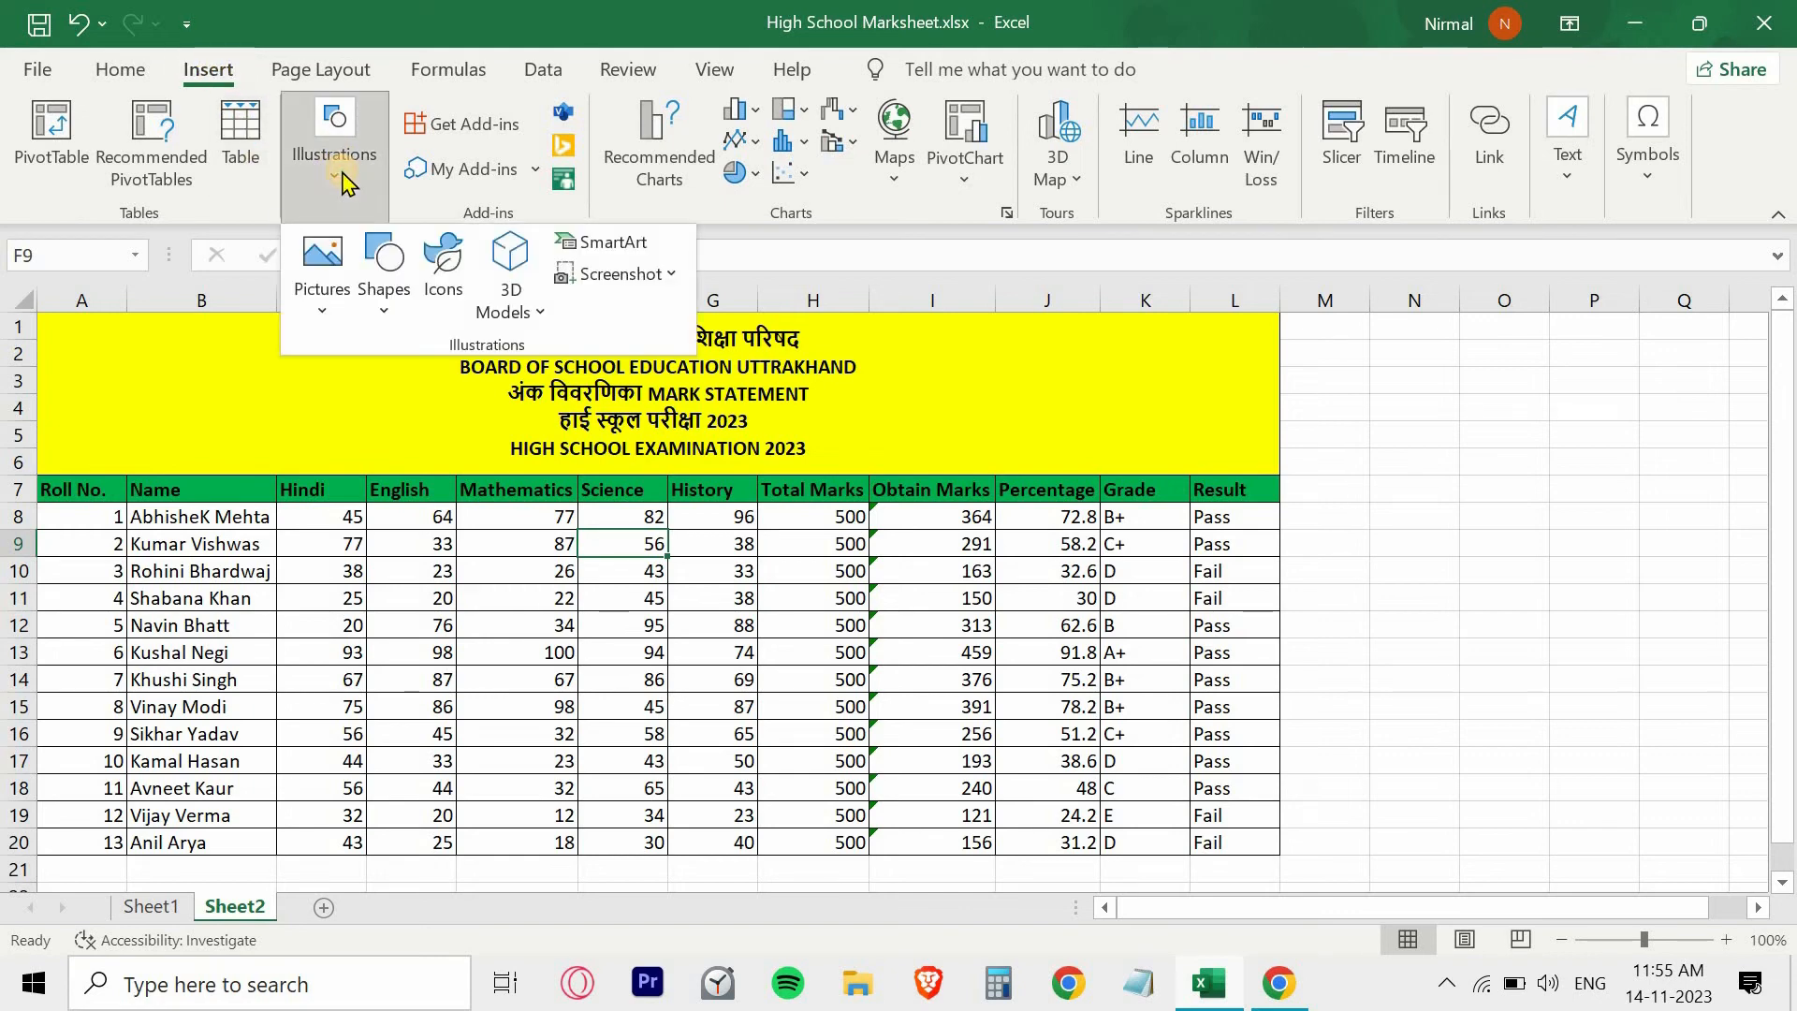
left_click(391, 315)
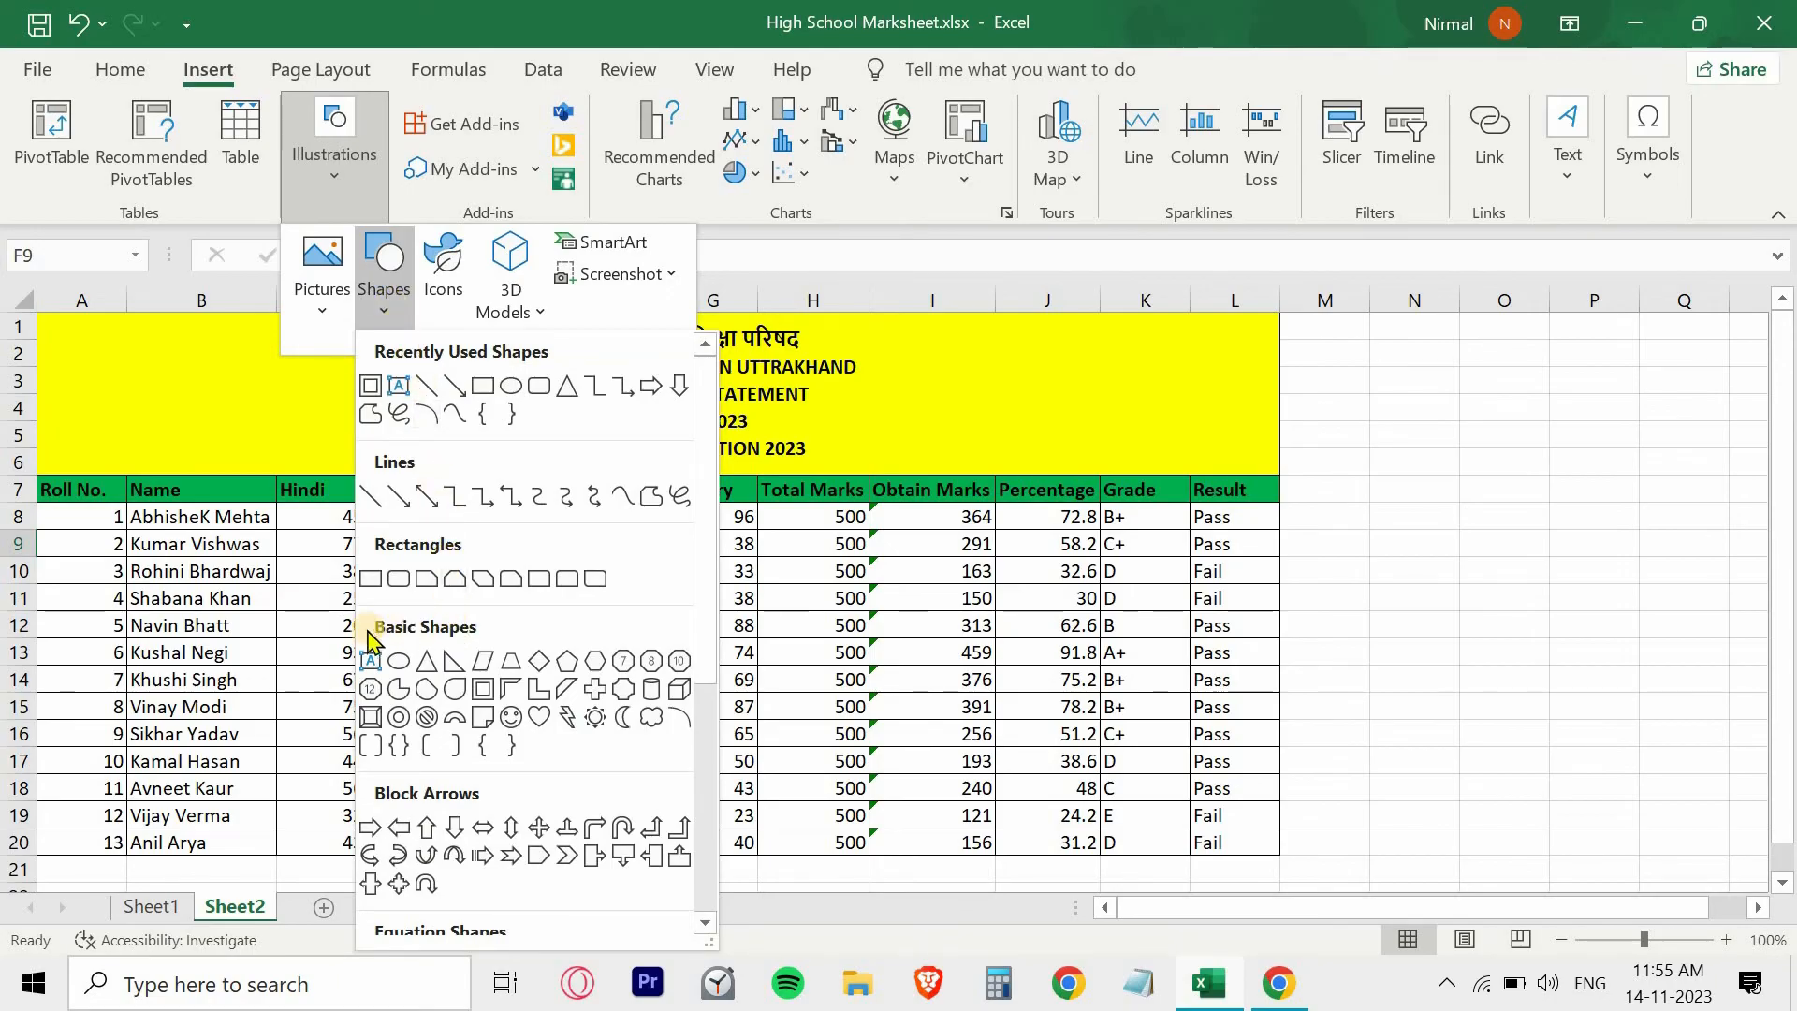
left_click(487, 690)
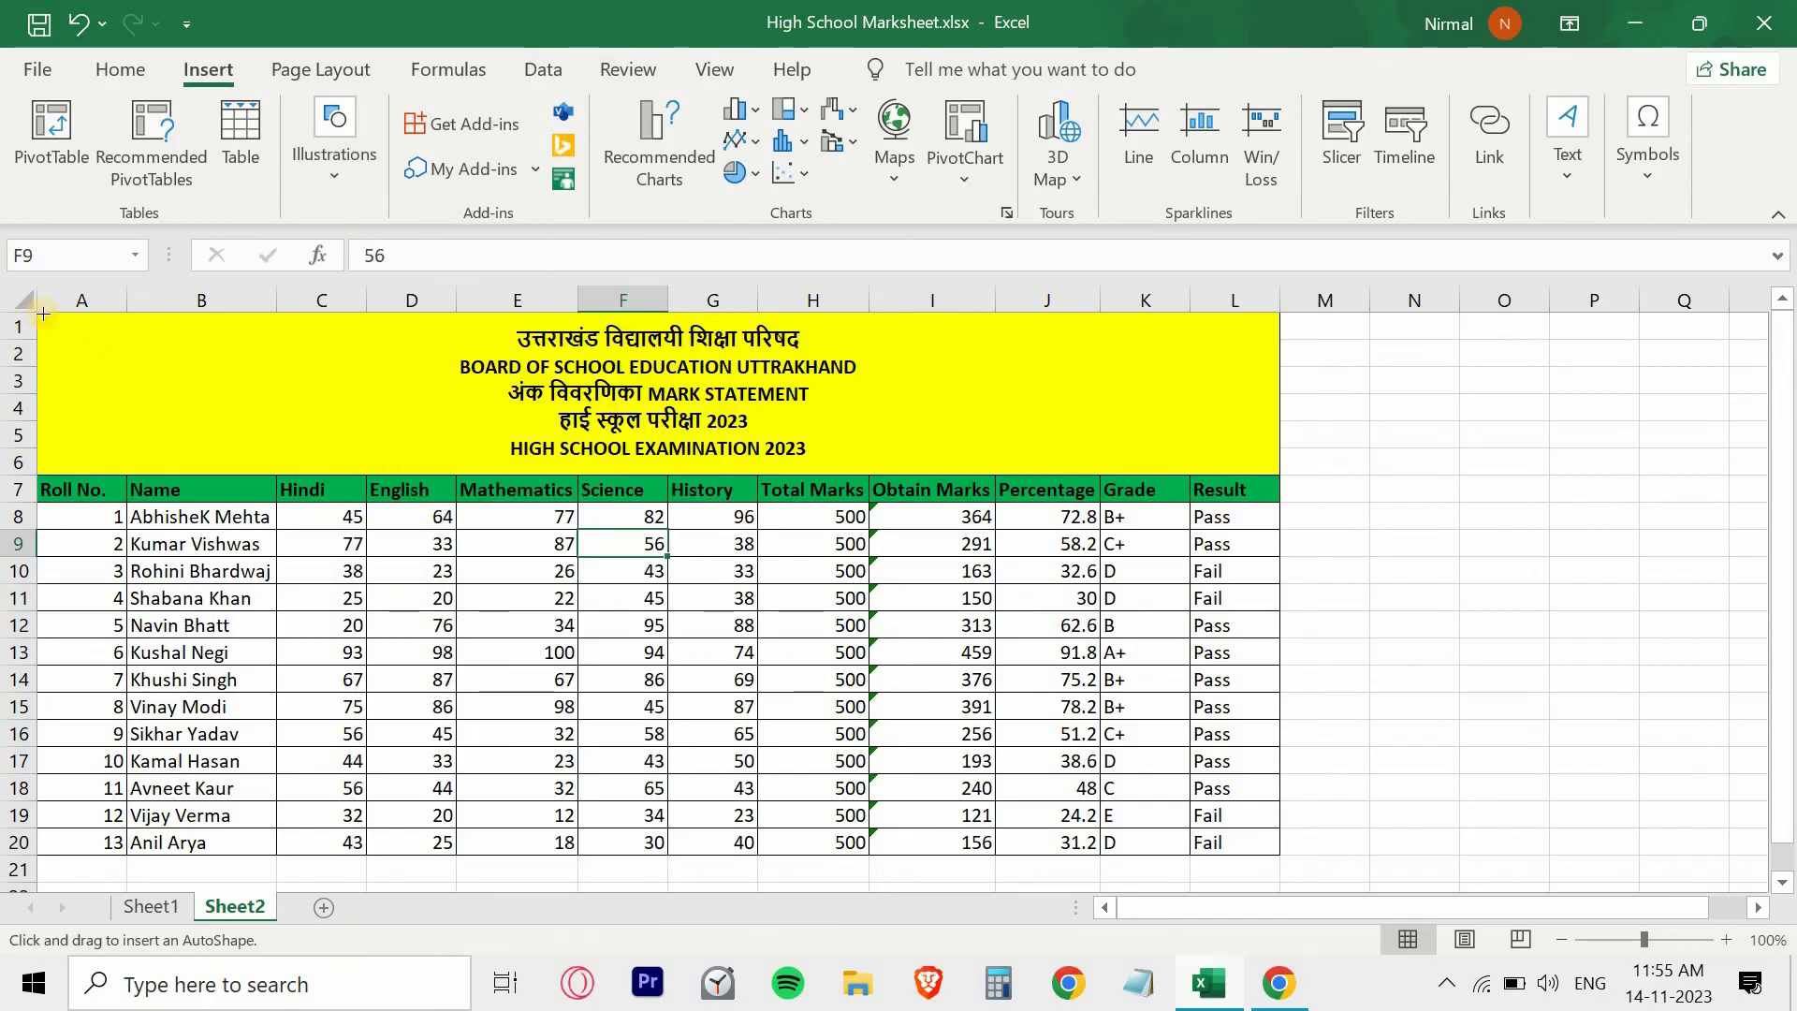
mouse_move(158, 431)
left_mouse_down()
mouse_move(762, 734)
mouse_move(1051, 842)
mouse_move(1279, 857)
left_mouse_up()
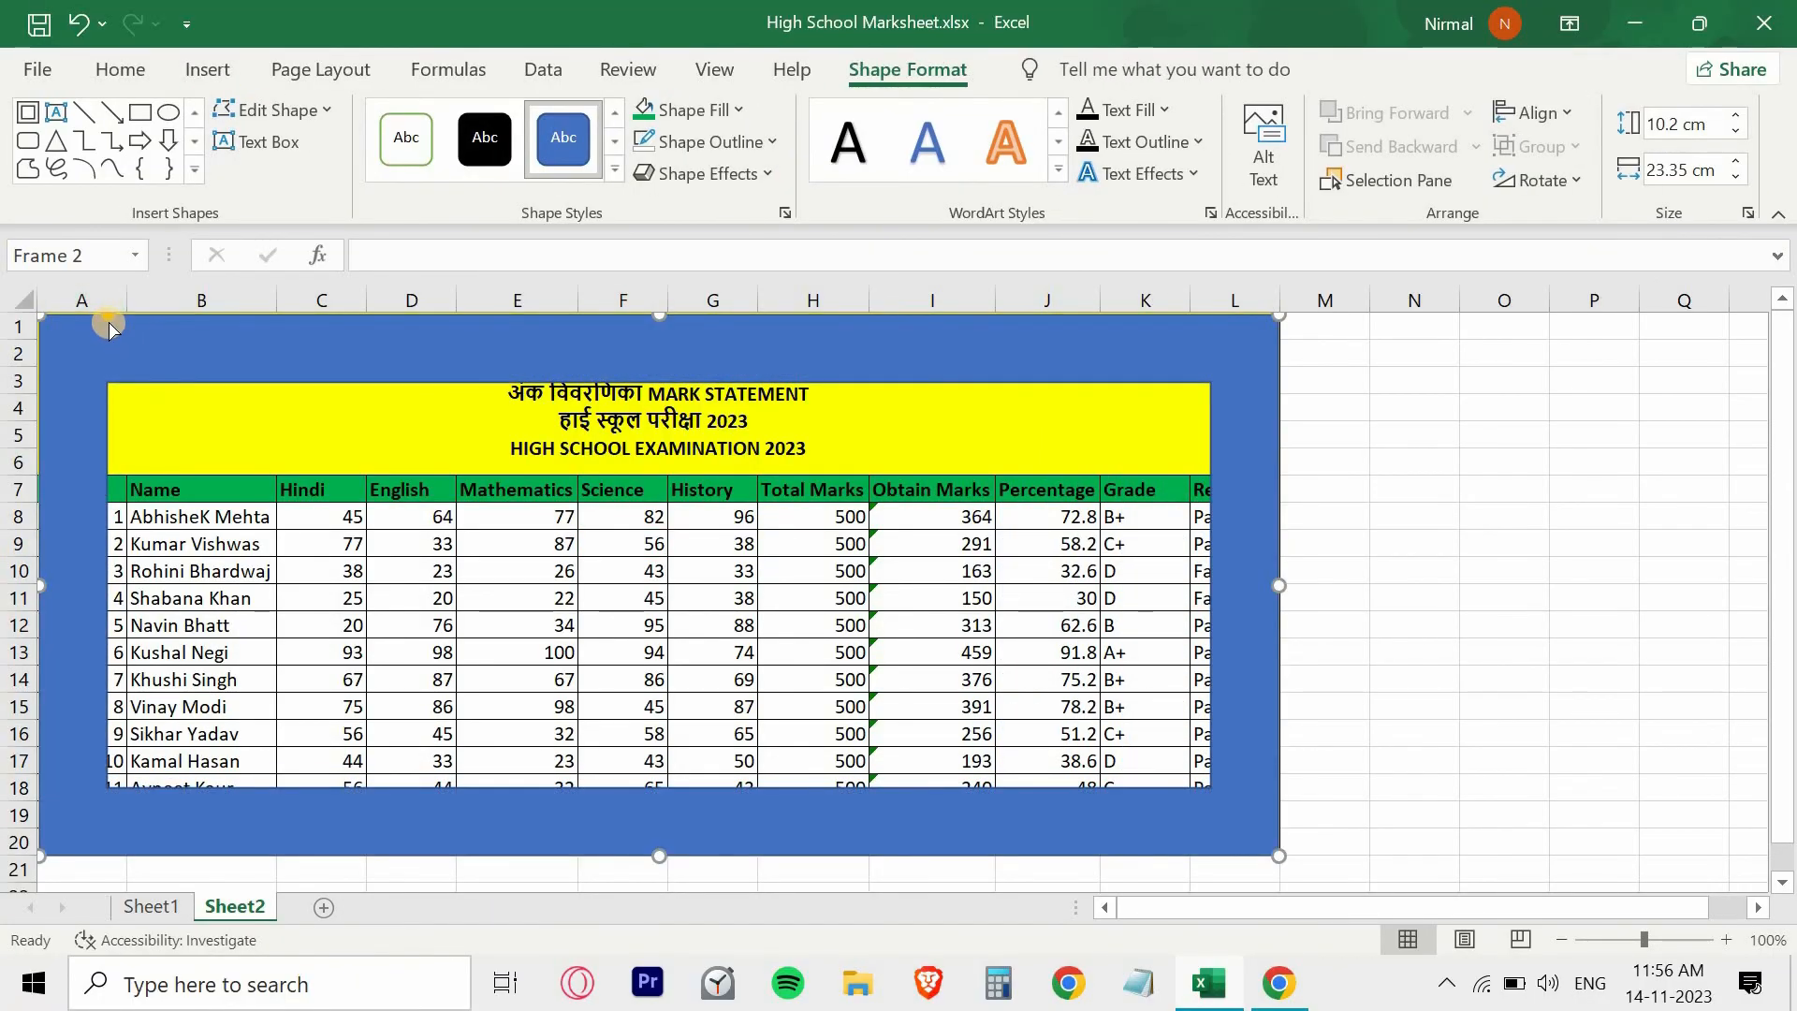
left_click_drag(110, 323, 47, 325)
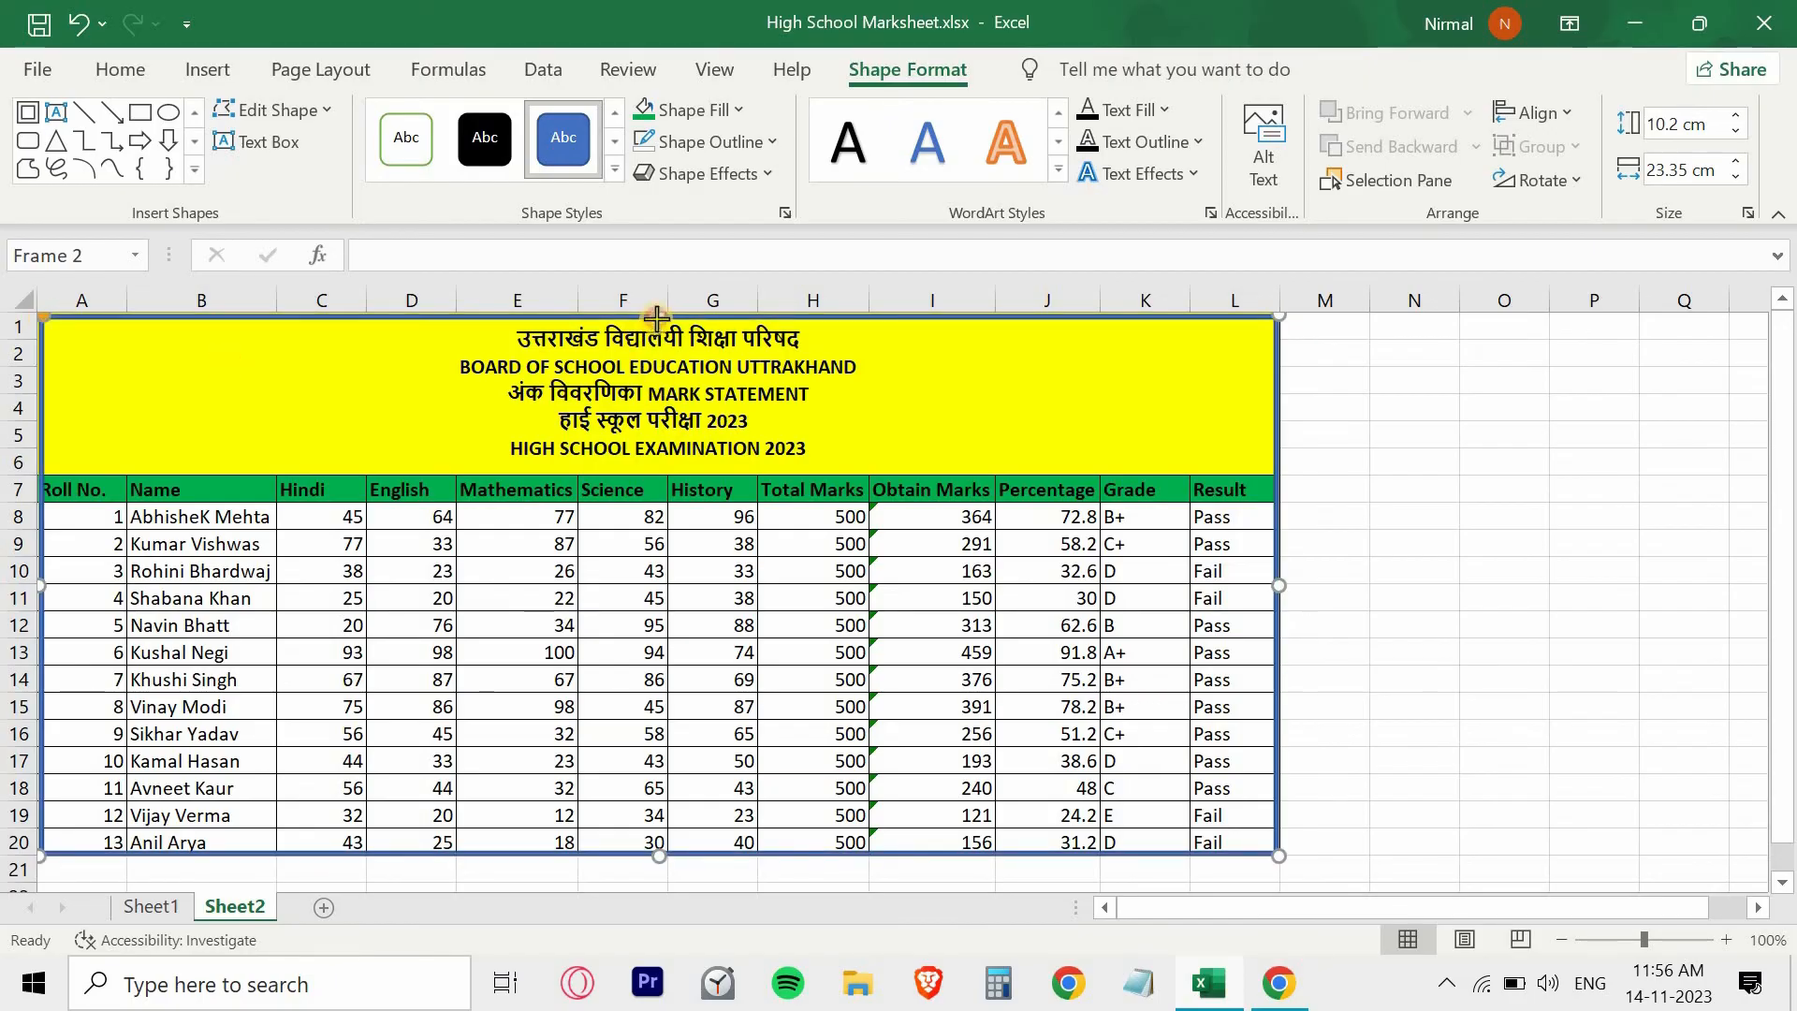
left_click_drag(657, 313, 657, 323)
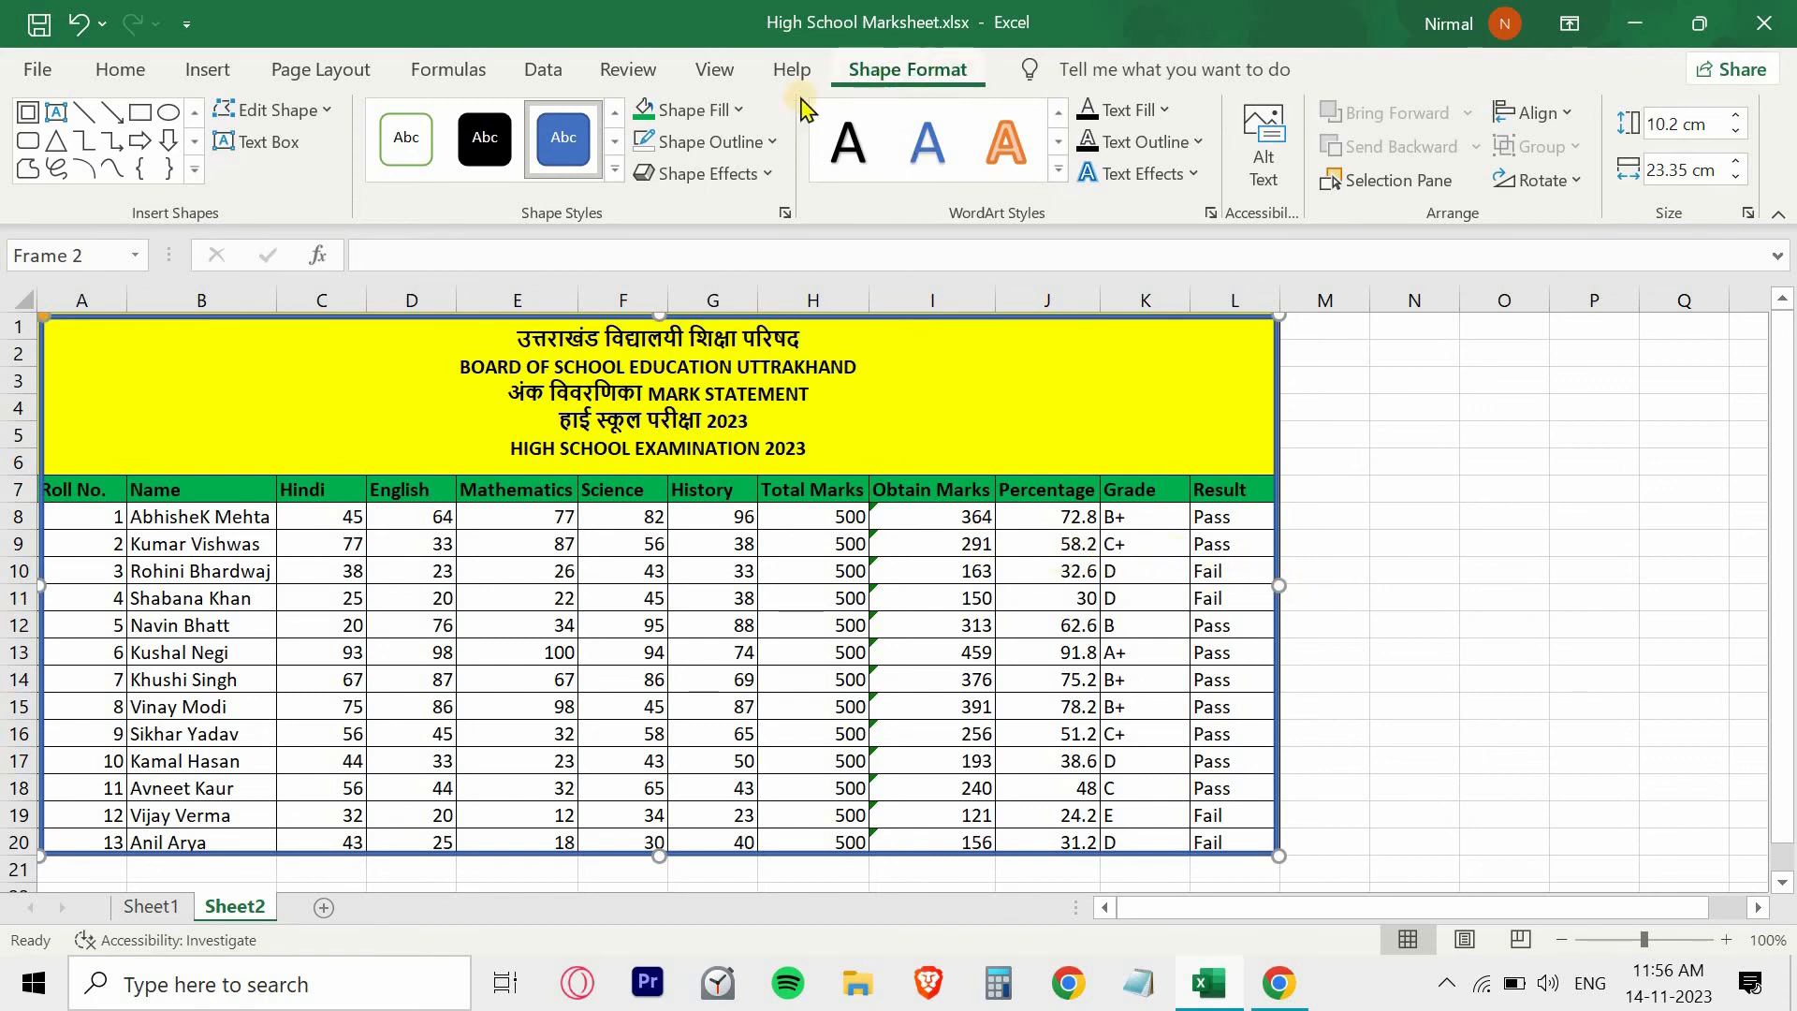
- Fill the frame with the darkest green theme shade and remove its outline
left_click(709, 112)
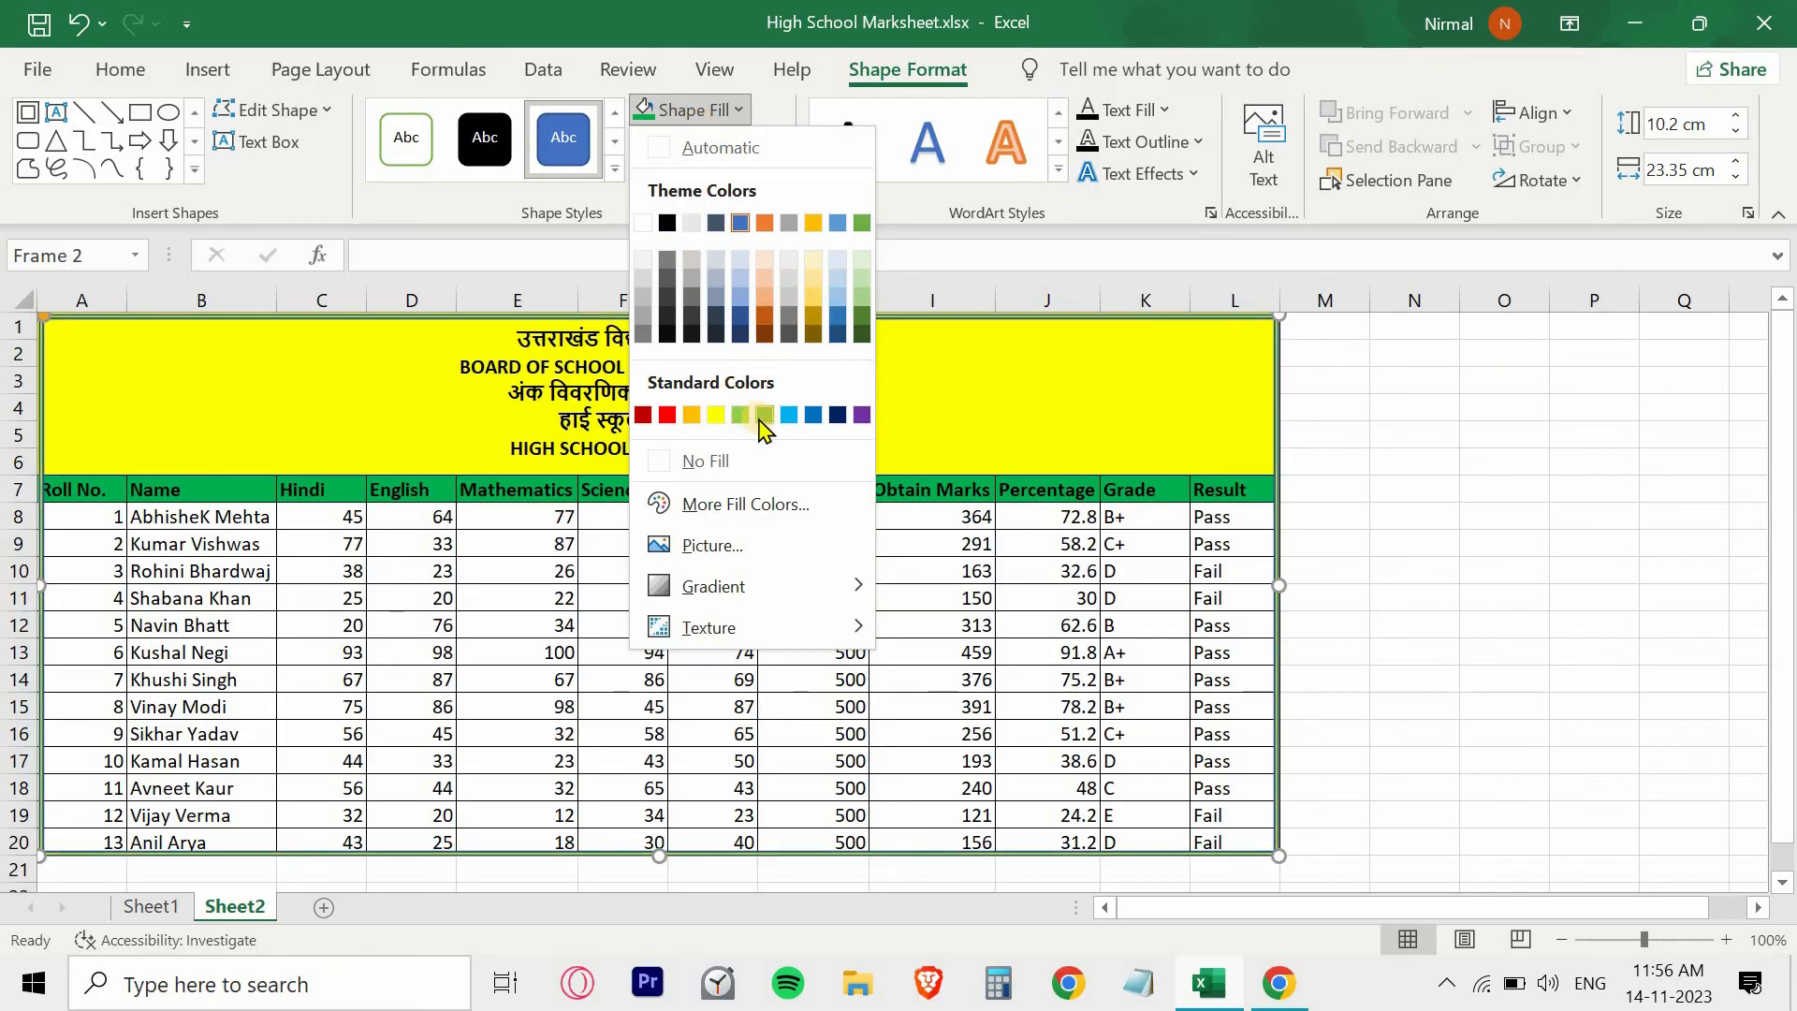
left_click(861, 337)
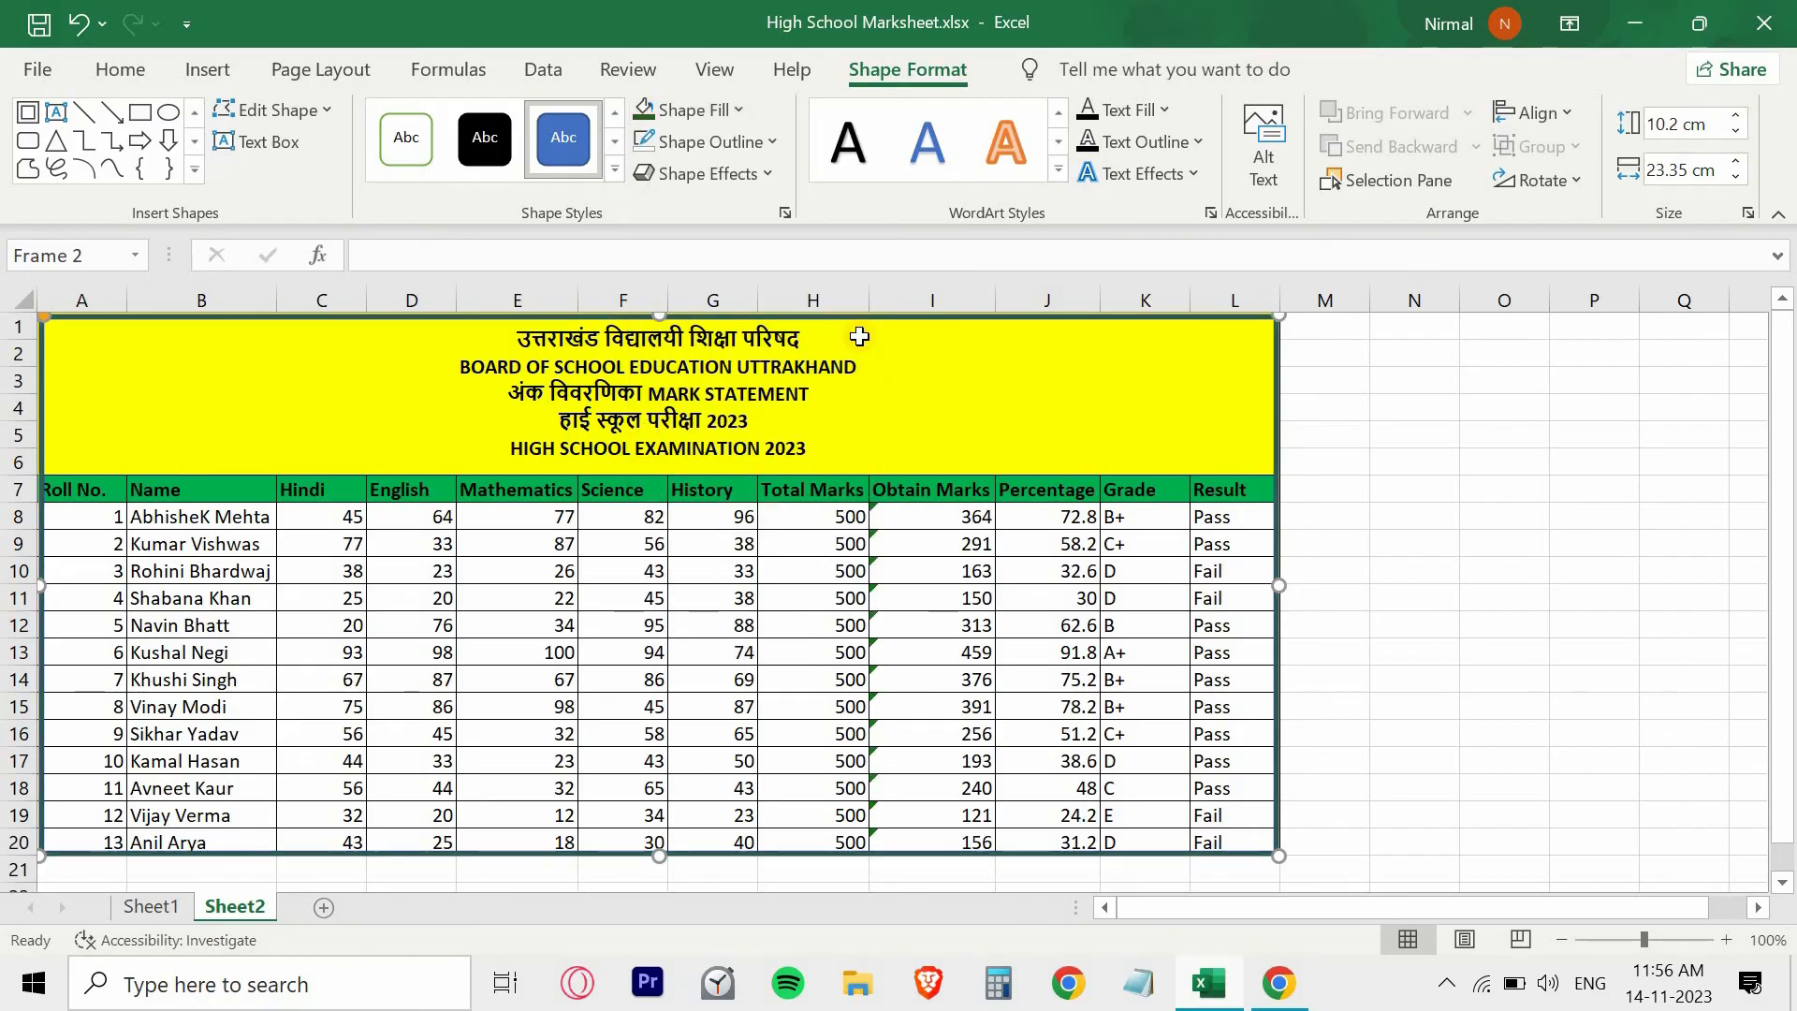
left_click(756, 145)
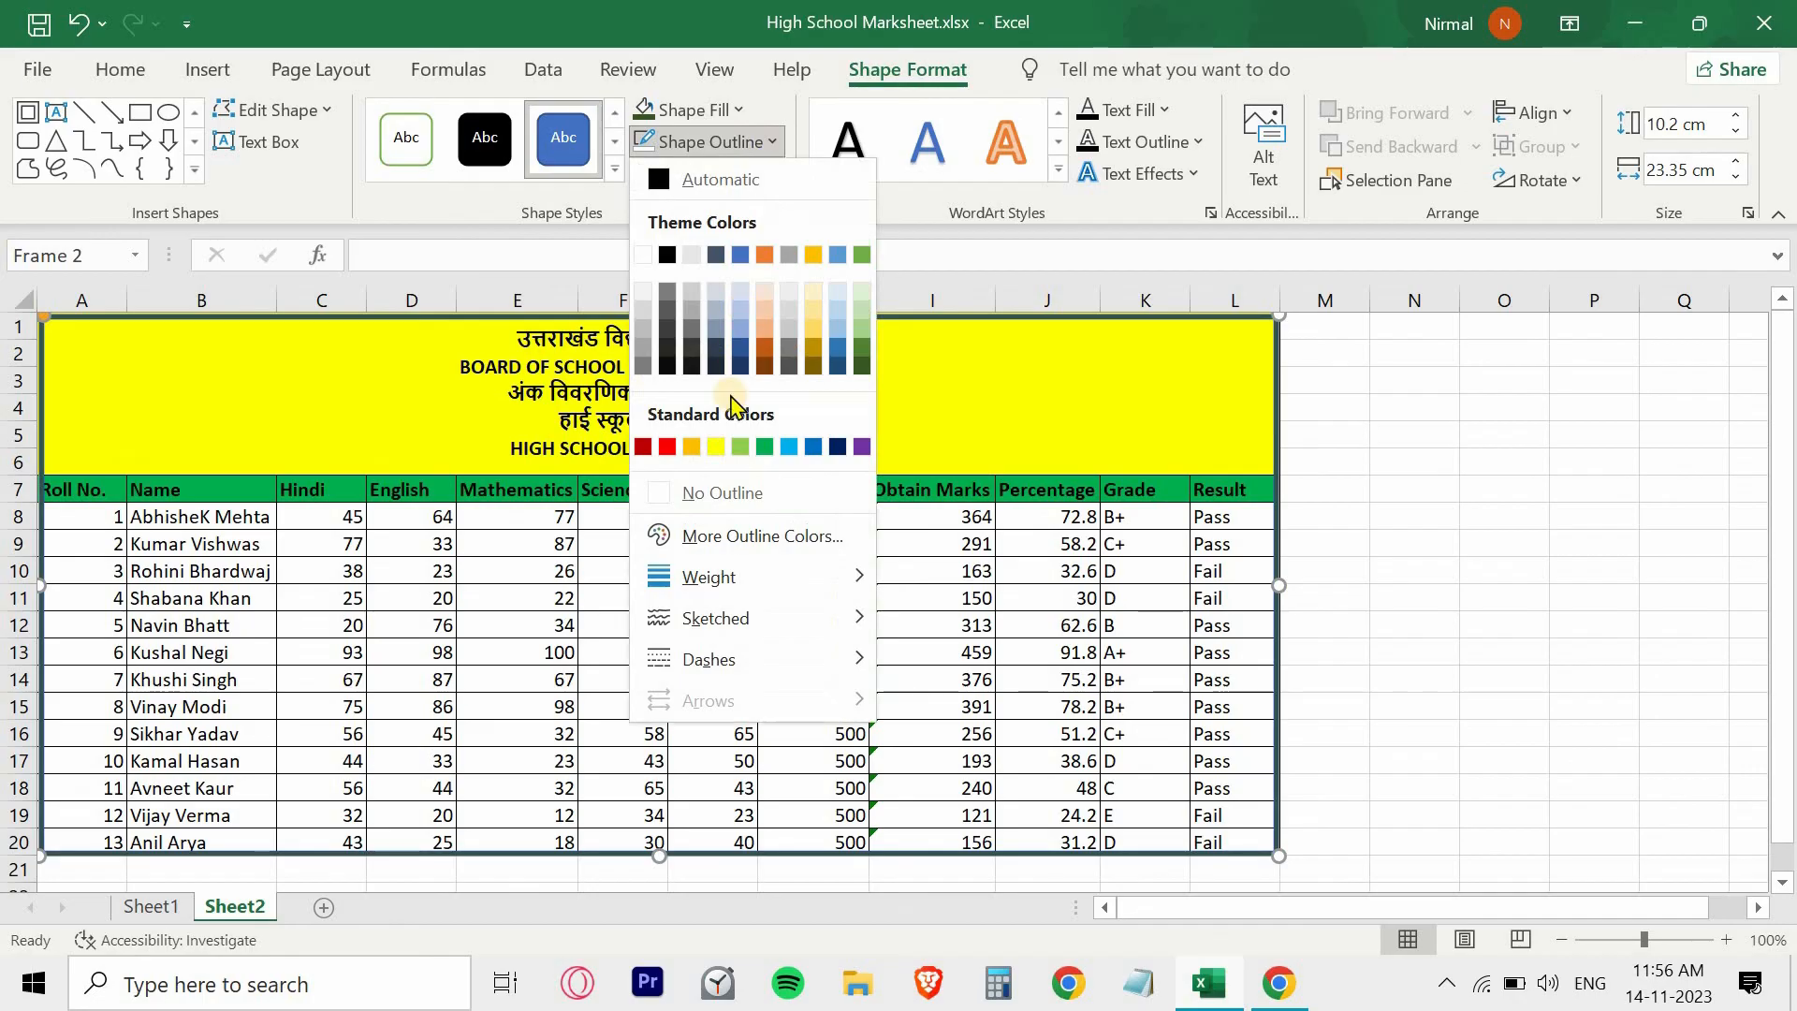
left_click(718, 496)
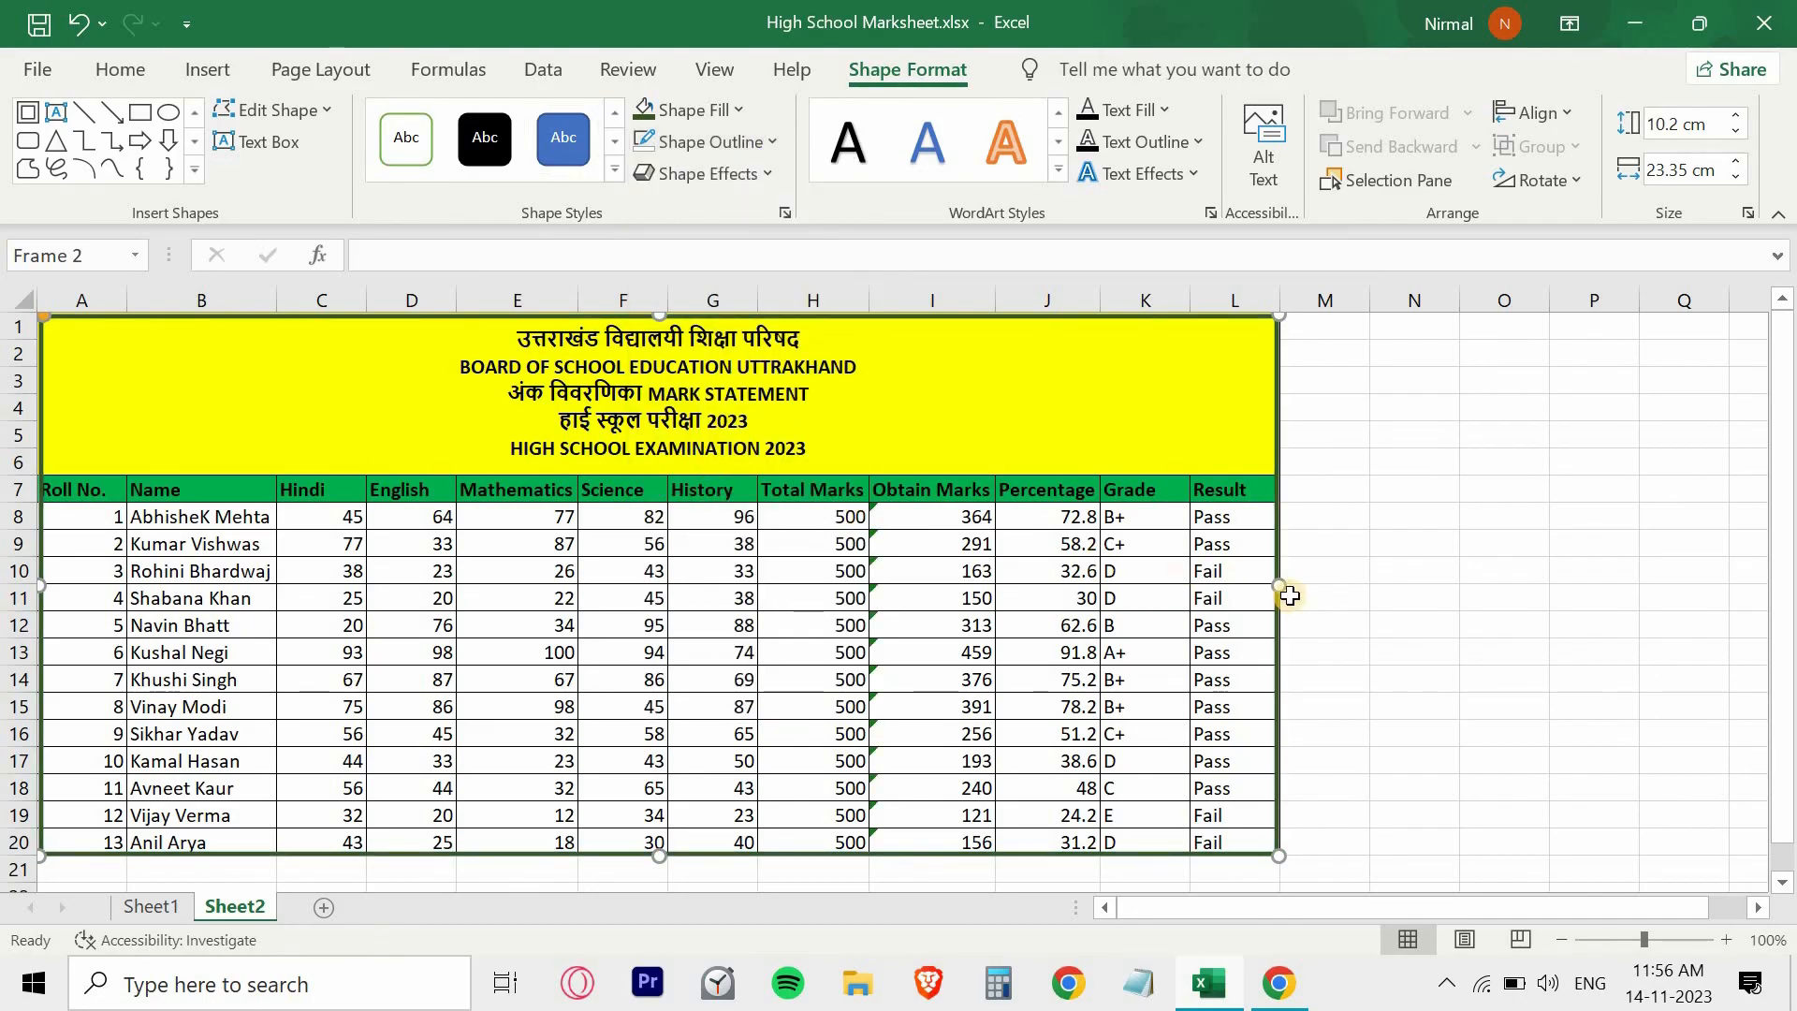
- Stretch the frame's sides outward to about 23.51 cm wide so it encloses the marksheet, and deselect it
left_click_drag(1287, 587, 1287, 587)
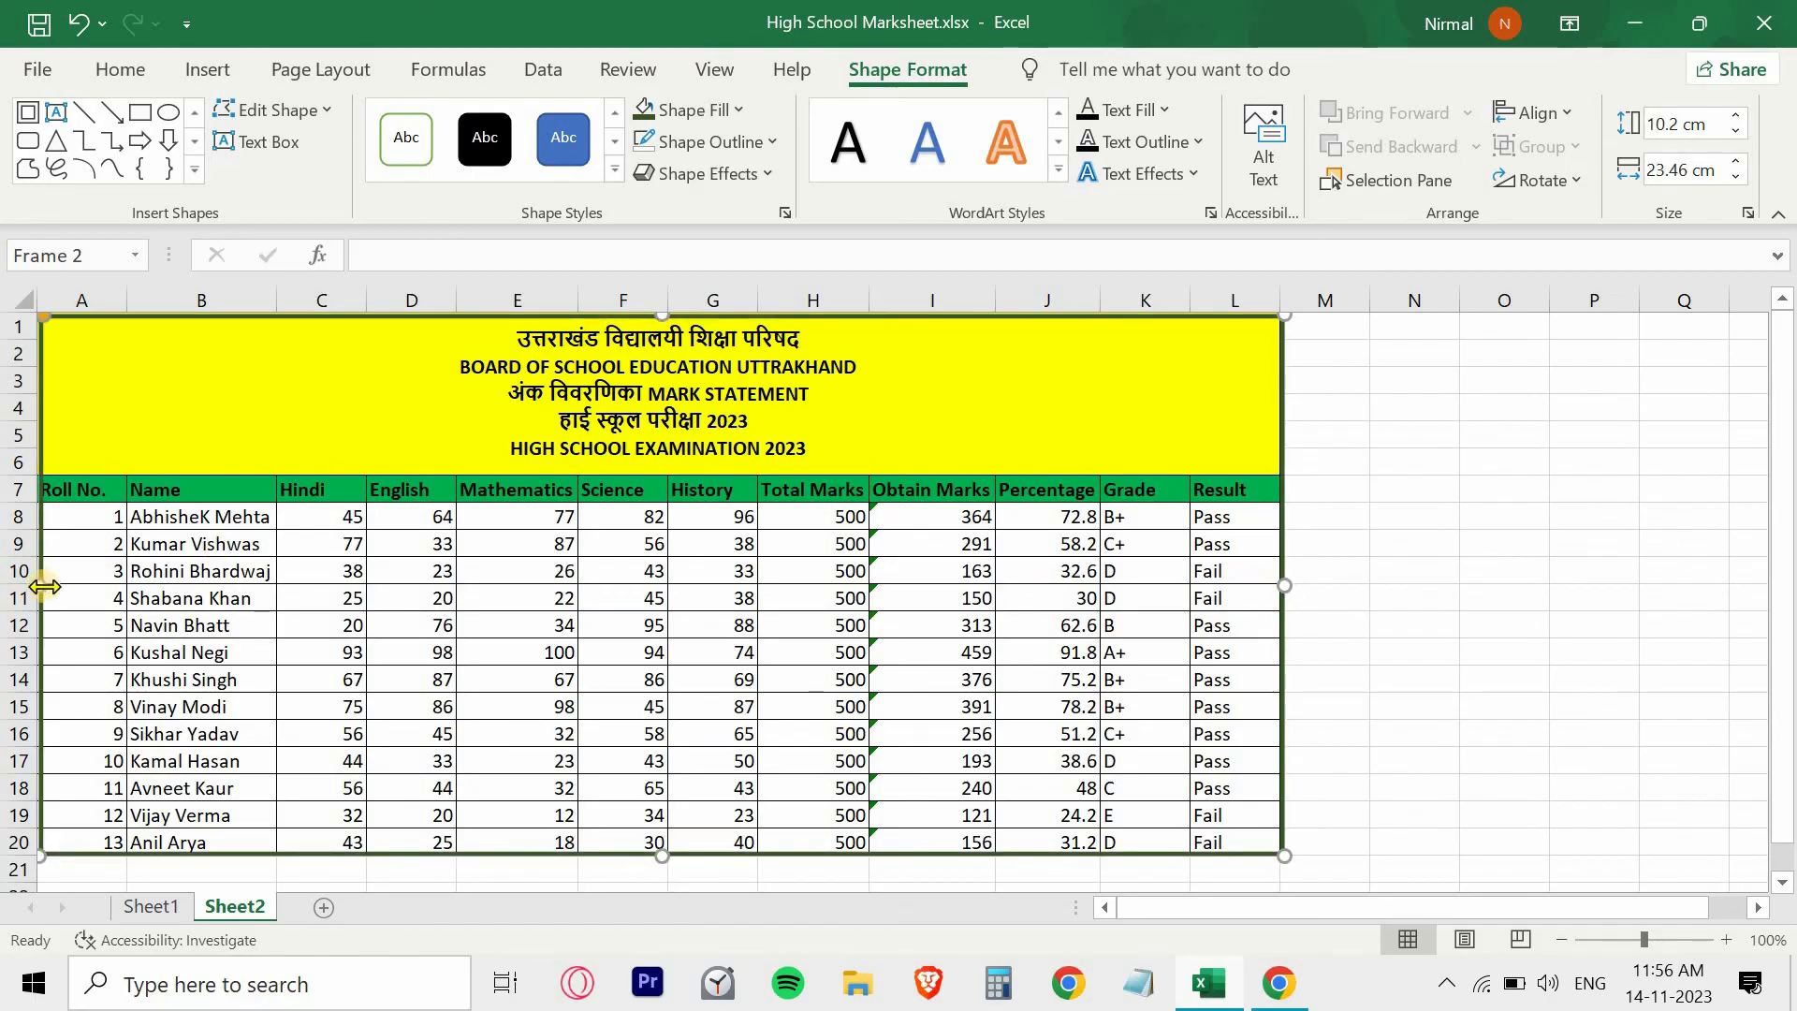
left_click_drag(42, 587, 36, 587)
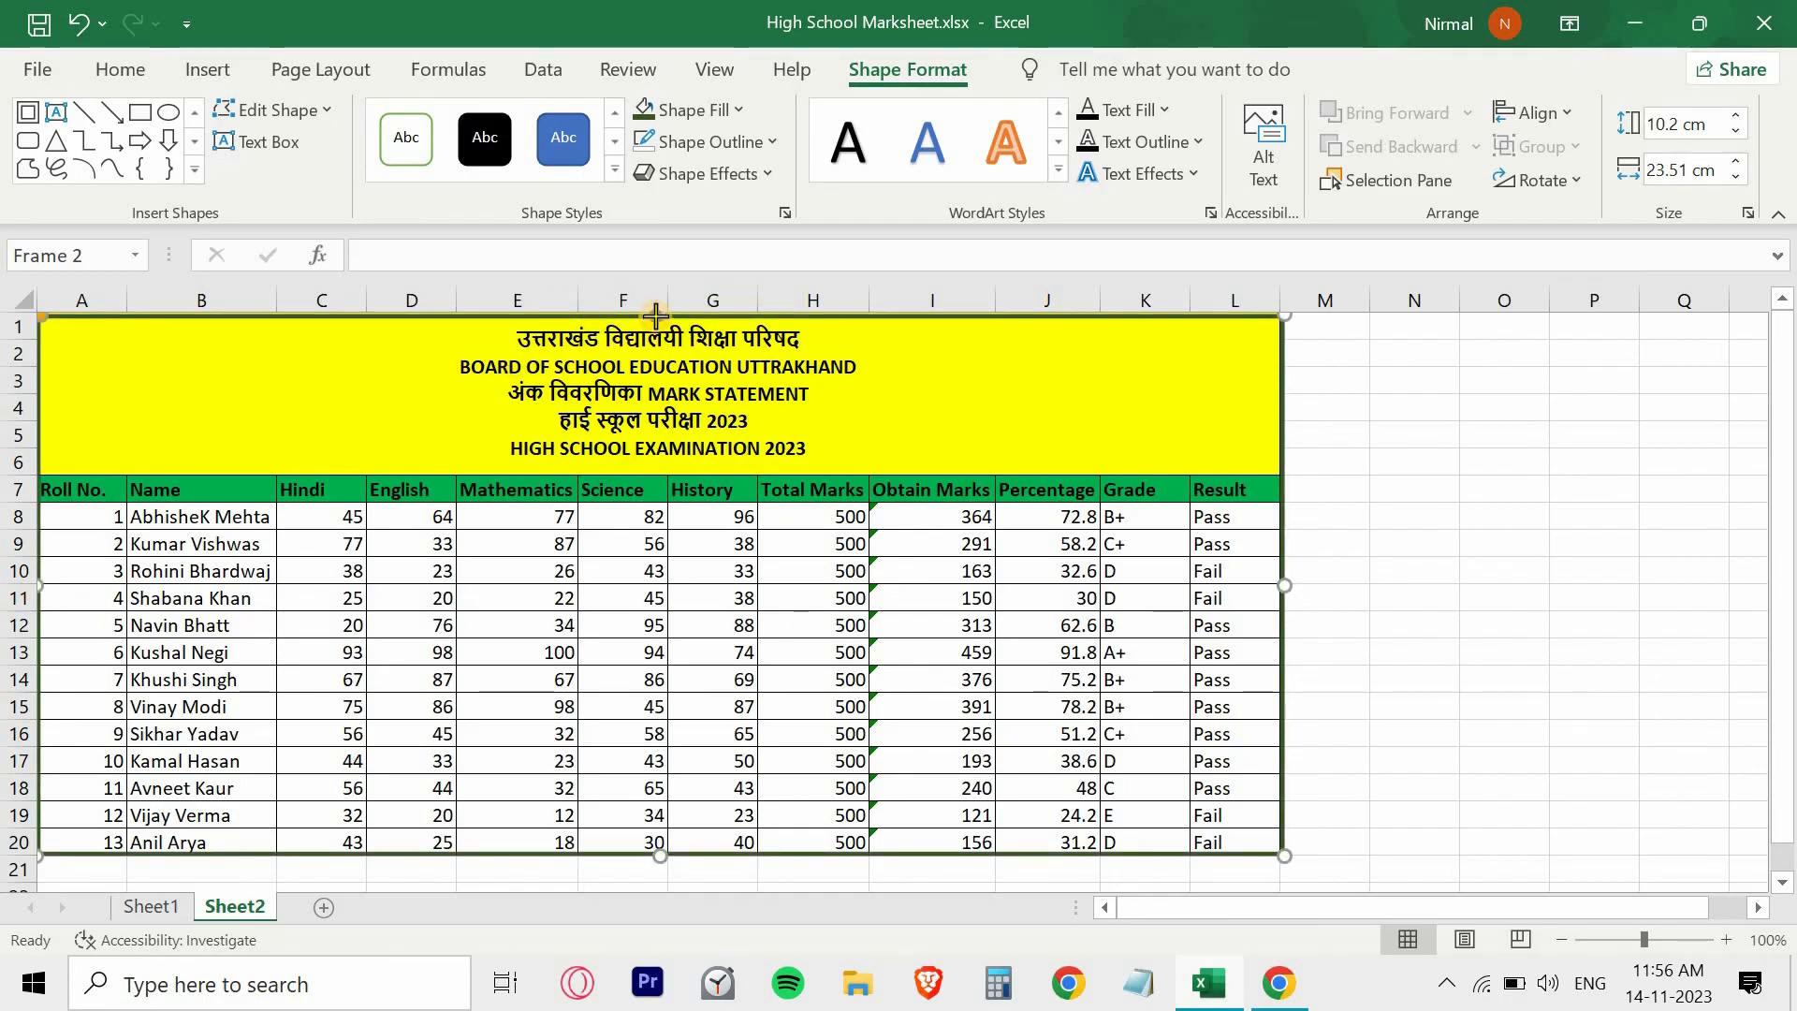
left_click_drag(655, 312, 655, 311)
left_click(1368, 571)
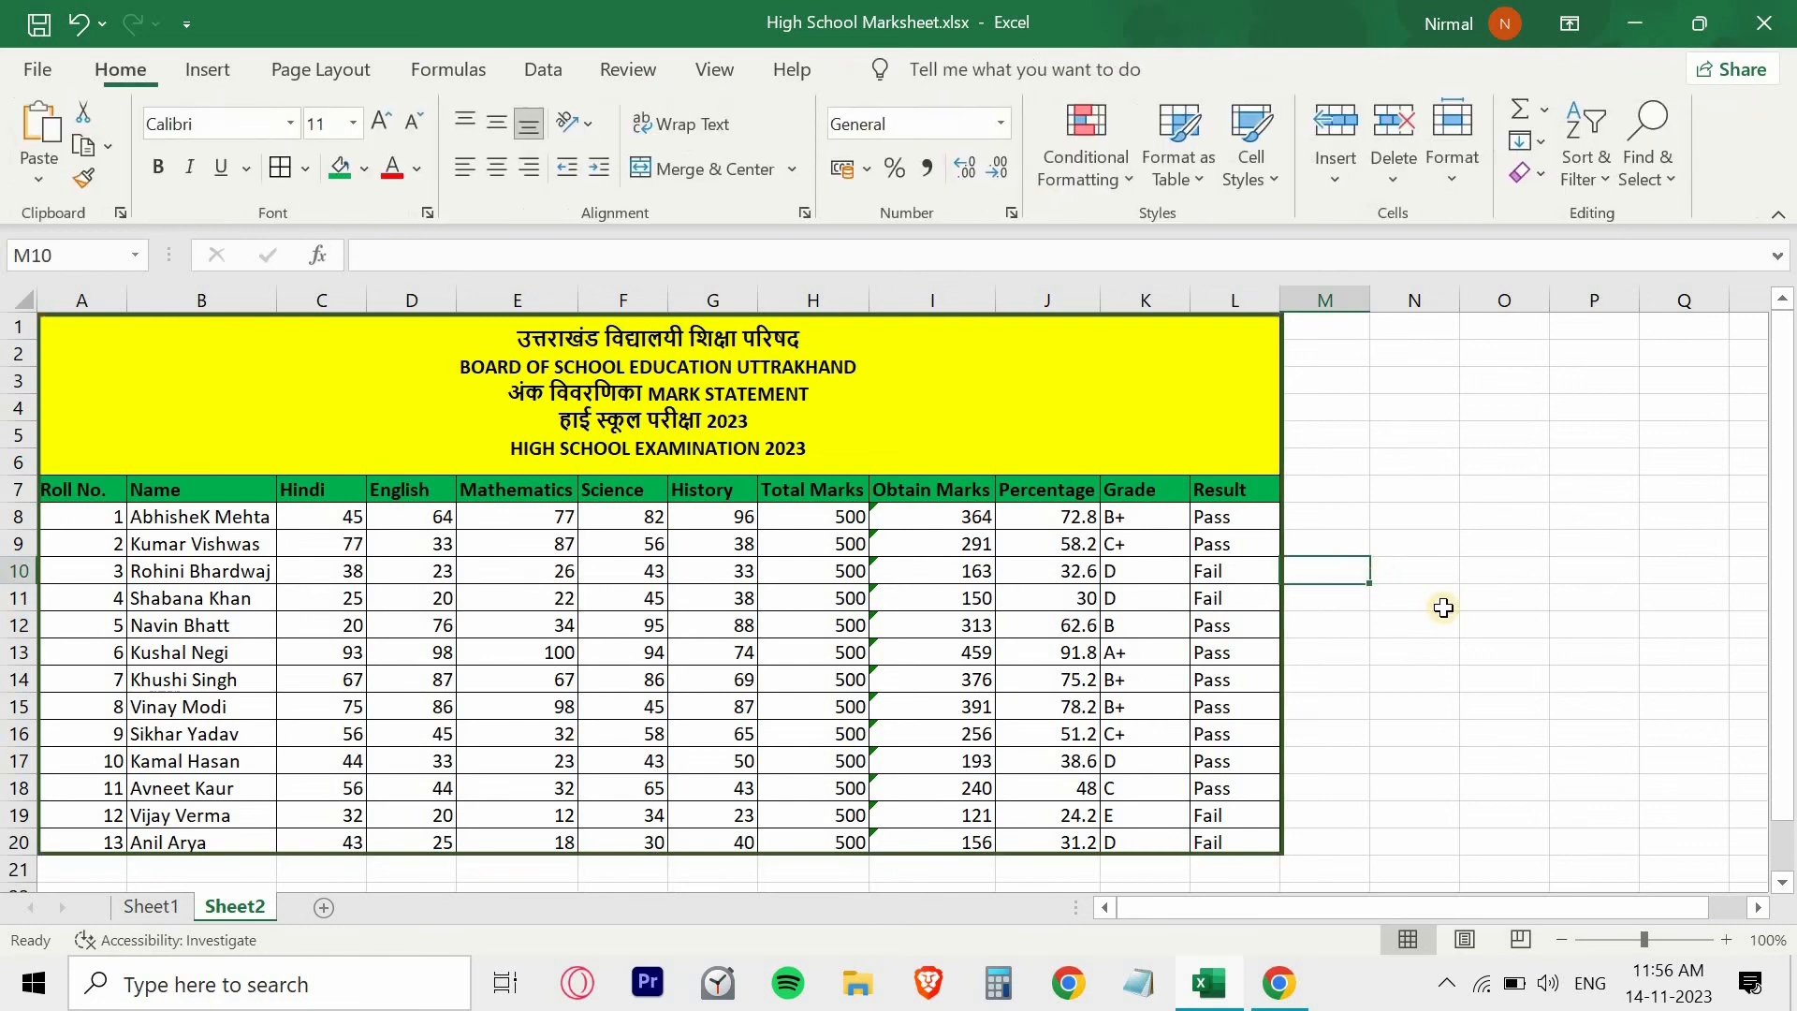
left_click(1462, 622)
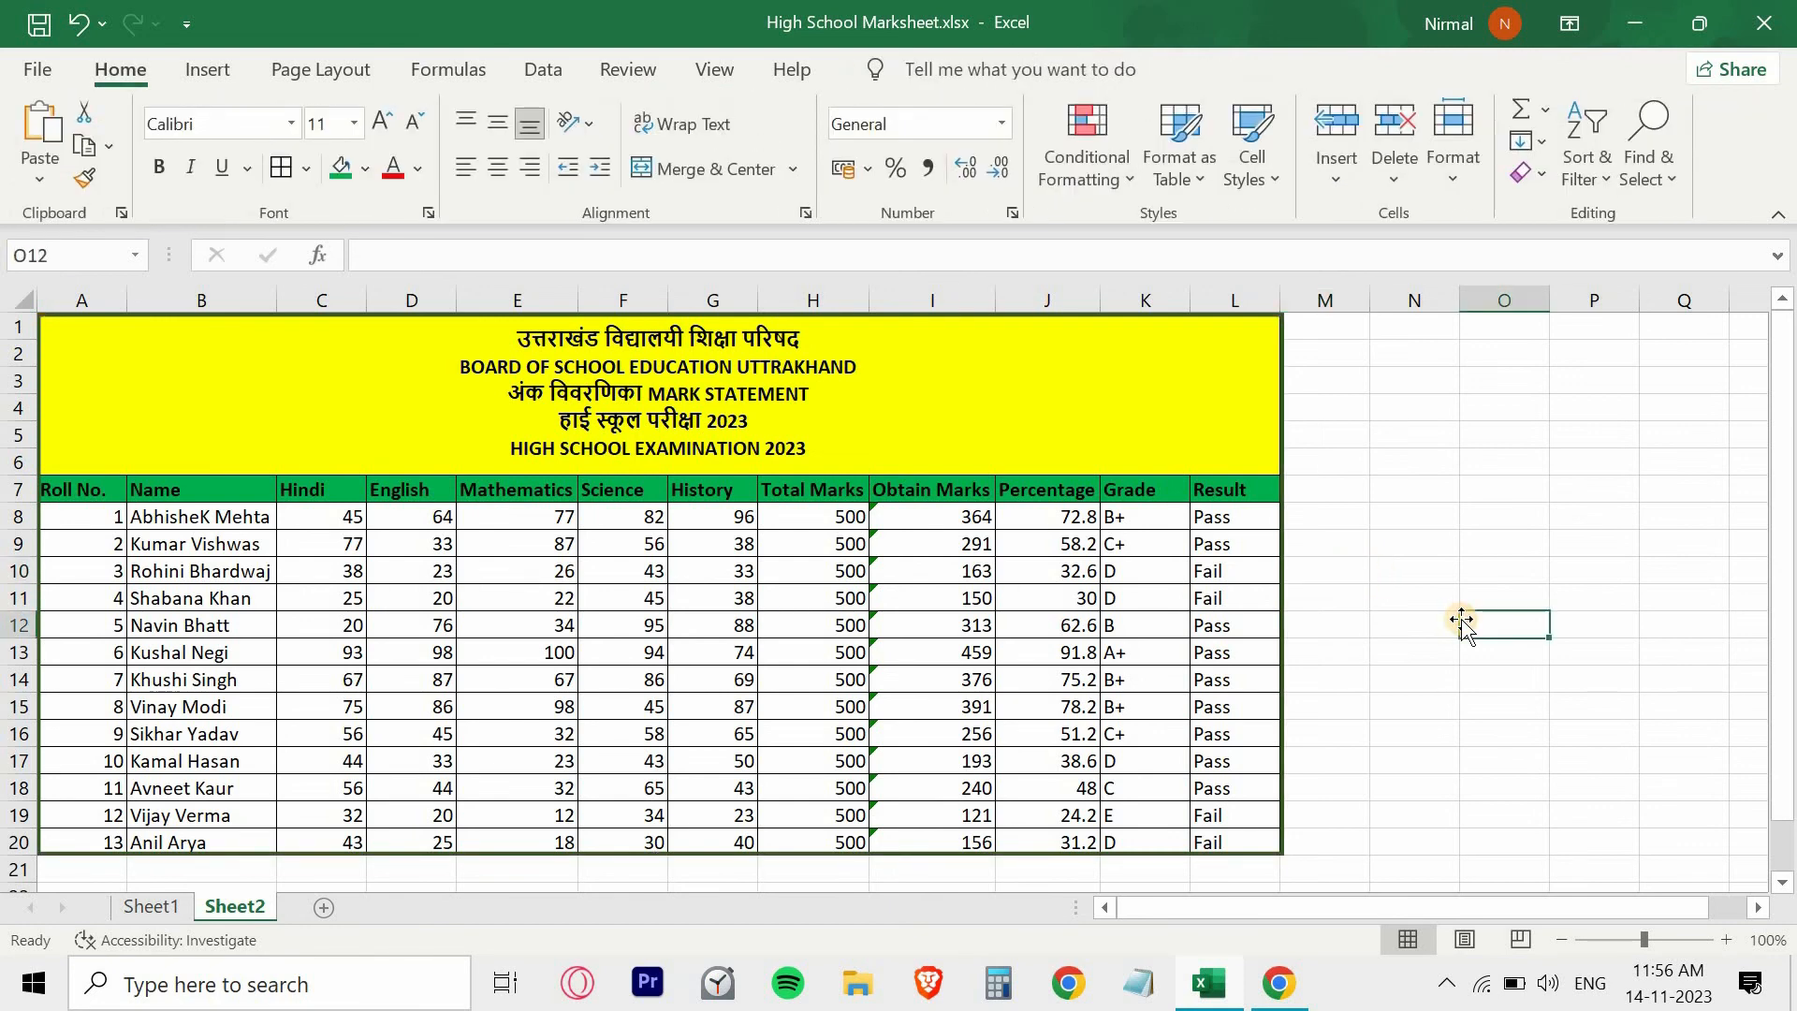